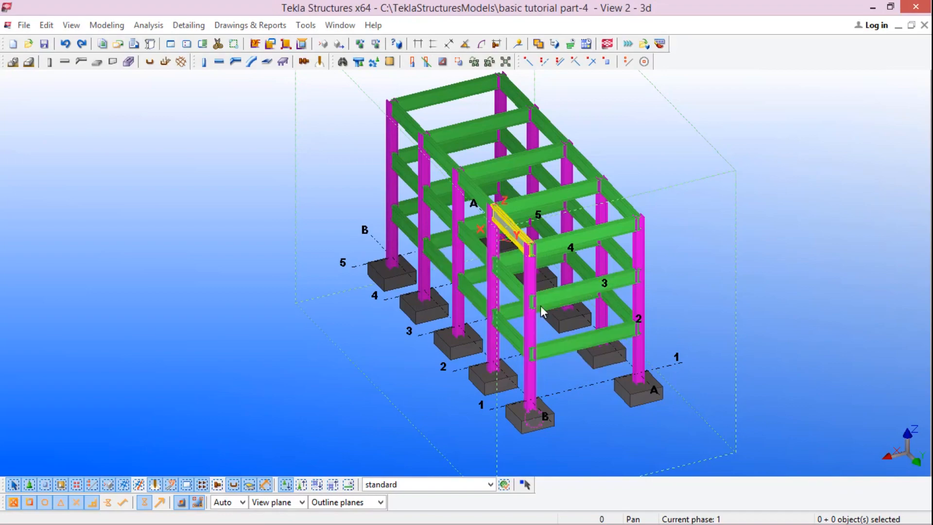
# Examine the steel frame's columns, beams and footings in the 3D view
pyautogui.scroll(-2, 534, 314)
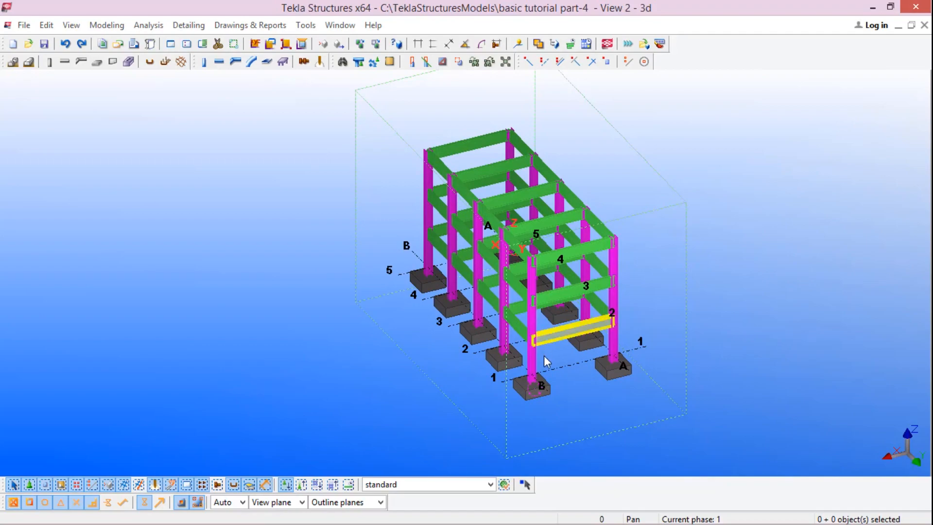
pyautogui.scroll(4, 534, 393)
pyautogui.scroll(4, 529, 376)
pyautogui.scroll(-4, 396, 322)
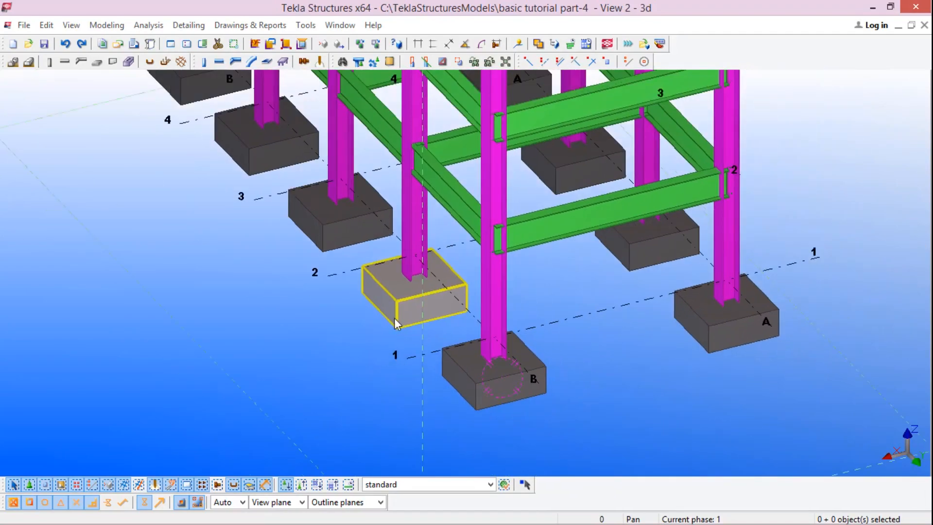
pyautogui.scroll(-4, 447, 348)
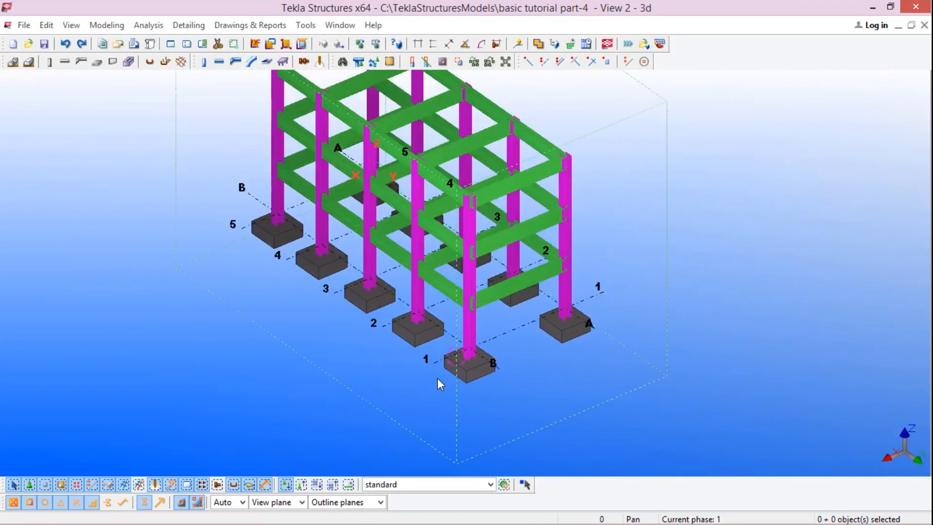
pyautogui.scroll(3, 439, 381)
pyautogui.scroll(-2, 474, 265)
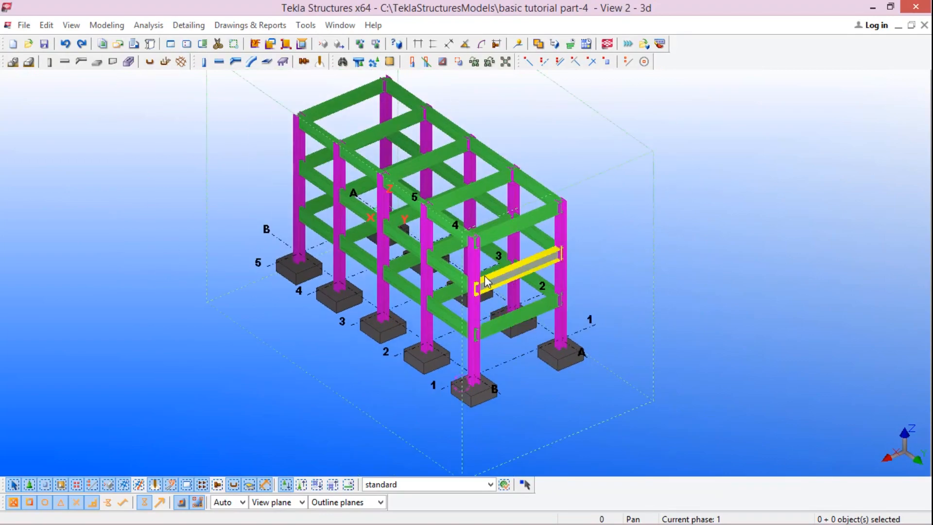
pyautogui.scroll(5, 464, 256)
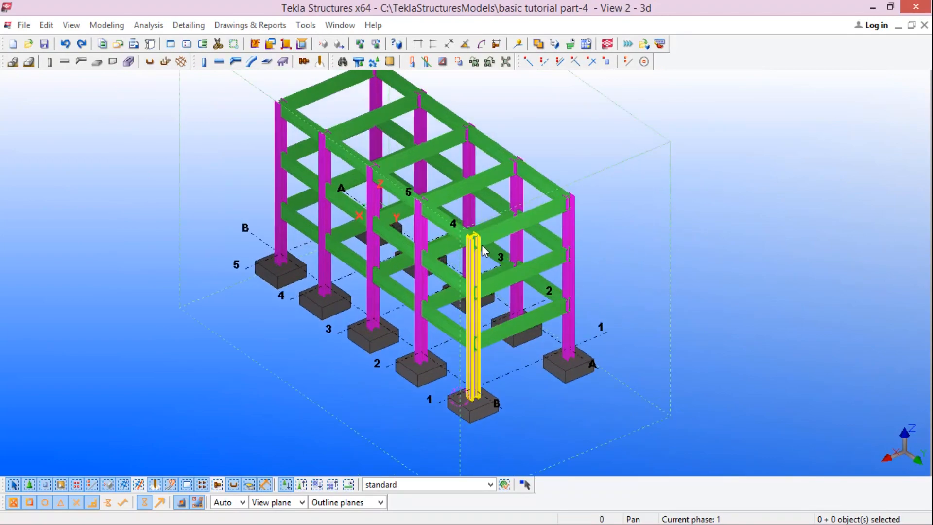
pyautogui.scroll(-6, 462, 256)
pyautogui.scroll(4, 535, 262)
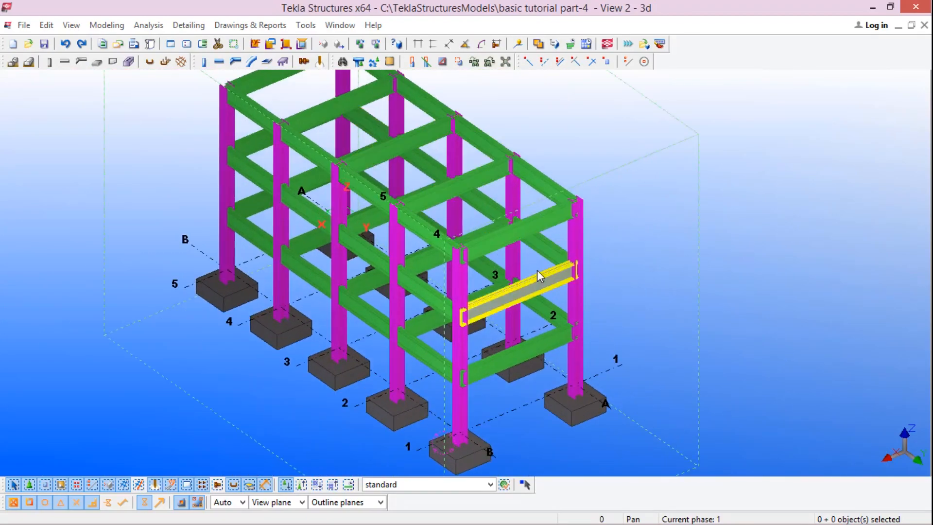
pyautogui.scroll(-3, 508, 264)
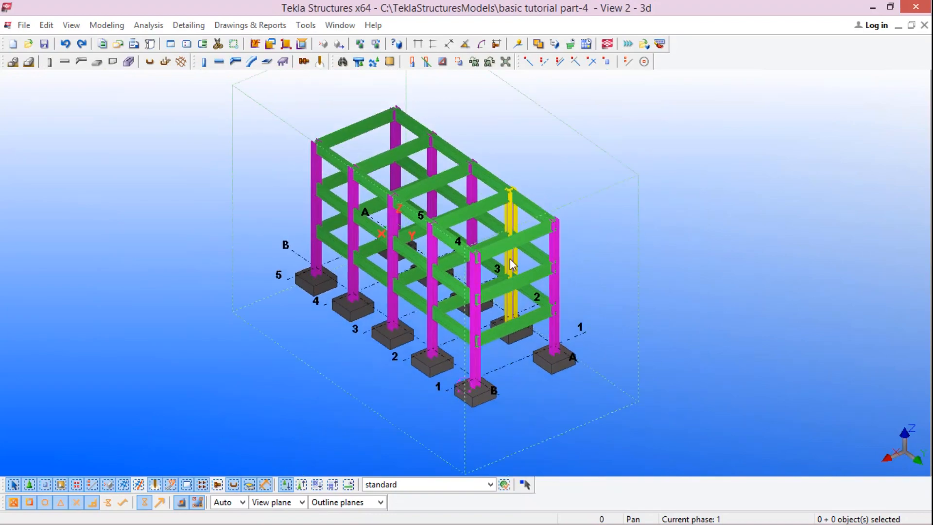
pyautogui.scroll(2, 518, 247)
pyautogui.scroll(1, 519, 248)
pyautogui.scroll(-3, 465, 269)
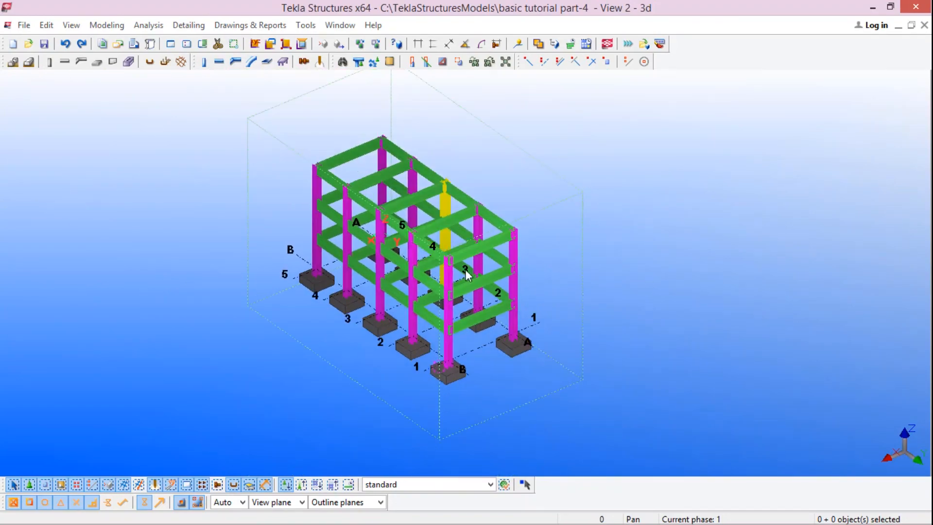
pyautogui.scroll(1, 447, 260)
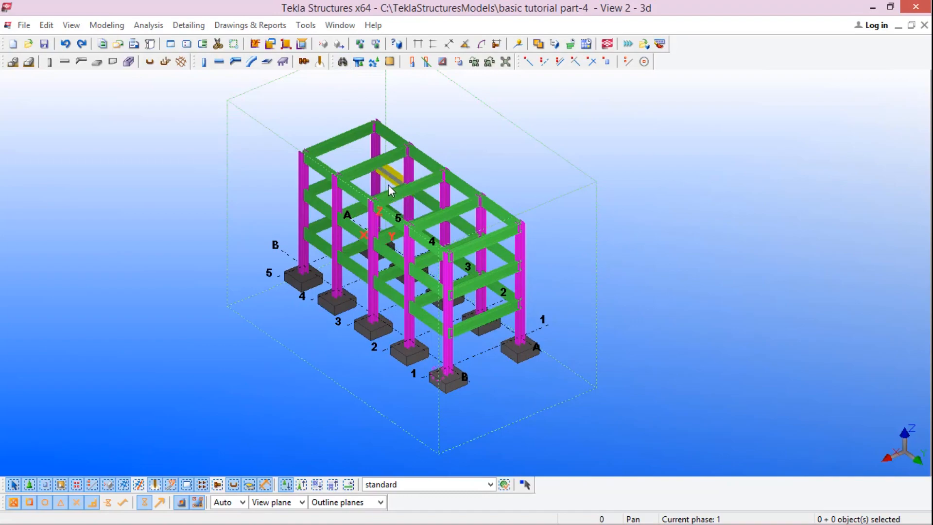
# Open the component catalog and clear its search text
pyautogui.hotkey('ctrl', 'f')
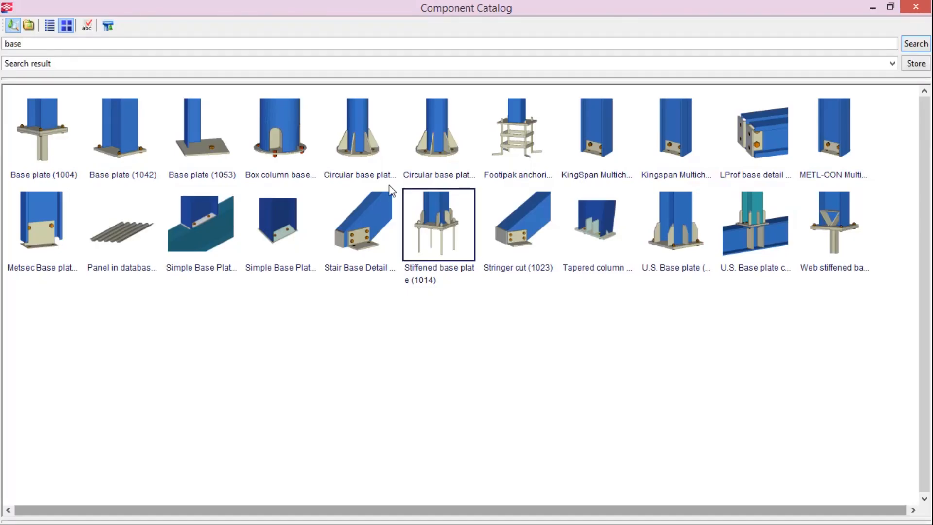
pyautogui.click(915, 7)
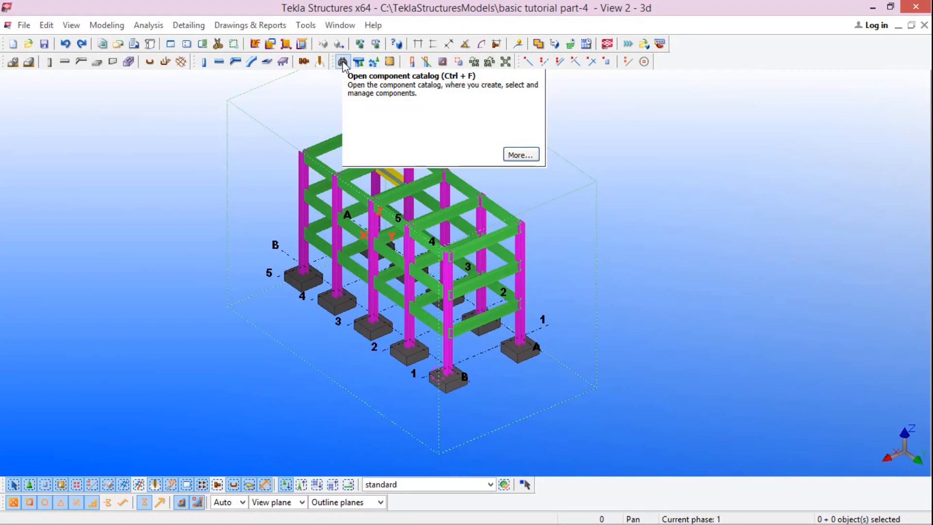
pyautogui.click(343, 62)
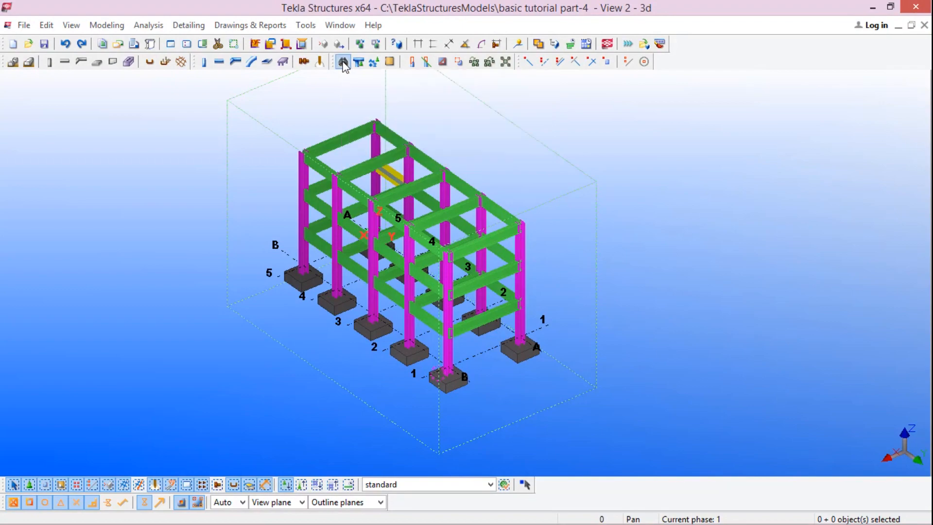
pyautogui.moveTo(62, 43); pyautogui.dragTo(2, 35)
pyautogui.press('Delete')
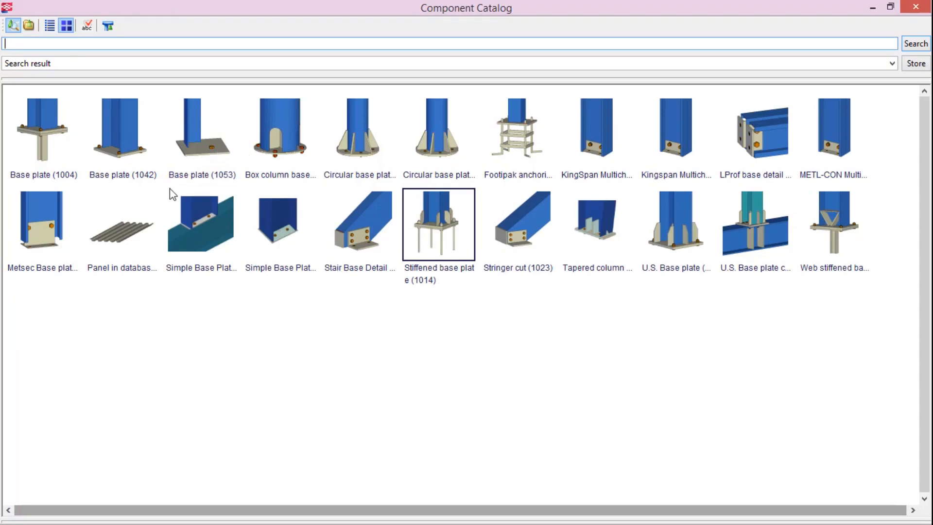
# Show the catalog as a folder tree, collapse the Steel detailing group and enlarge the tree area
pyautogui.click(29, 26)
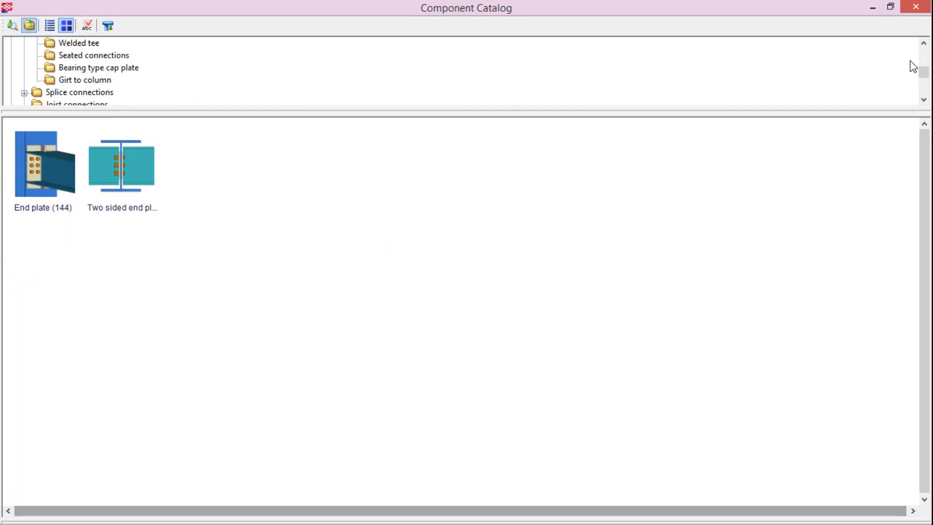
pyautogui.click(924, 43)
pyautogui.click(924, 42)
pyautogui.click(924, 43)
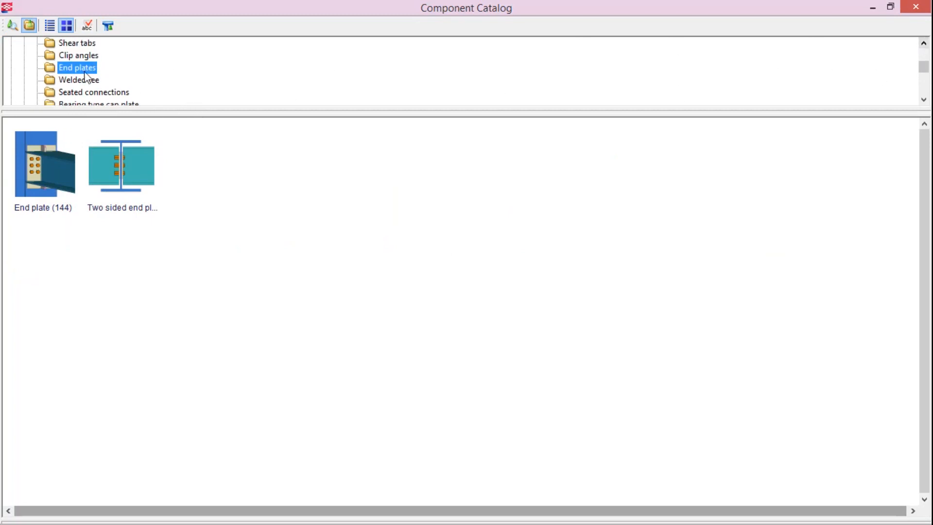
pyautogui.scroll(3, 89, 90)
pyautogui.scroll(-1, 85, 88)
pyautogui.click(11, 56)
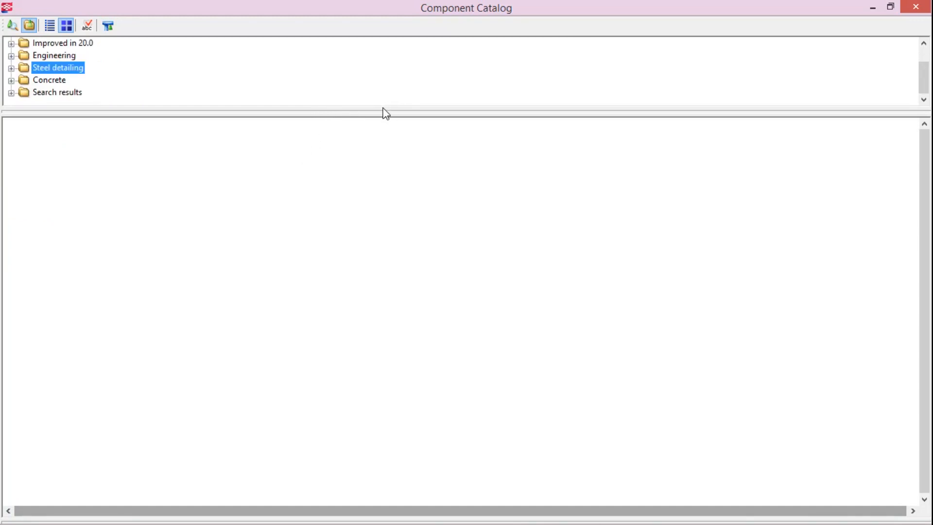
pyautogui.moveTo(381, 110); pyautogui.dragTo(381, 227)
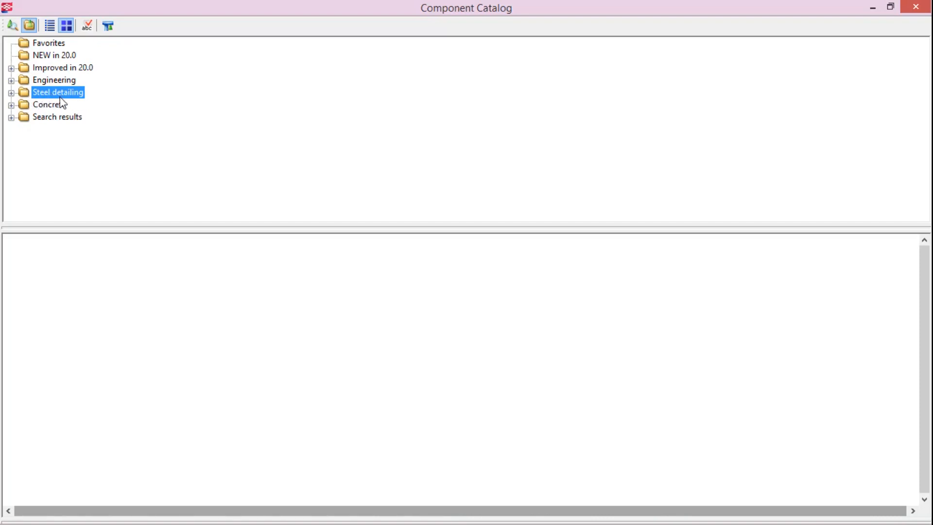
# Browse the Beam to column framing folders under Steel detailing, from Shear tabs through Bearing type cap plate
pyautogui.click(10, 92)
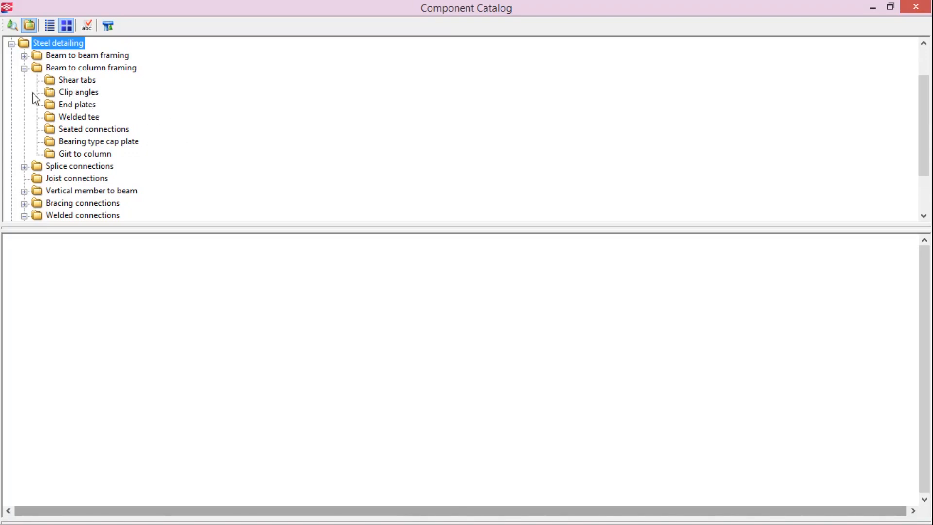
pyautogui.click(78, 82)
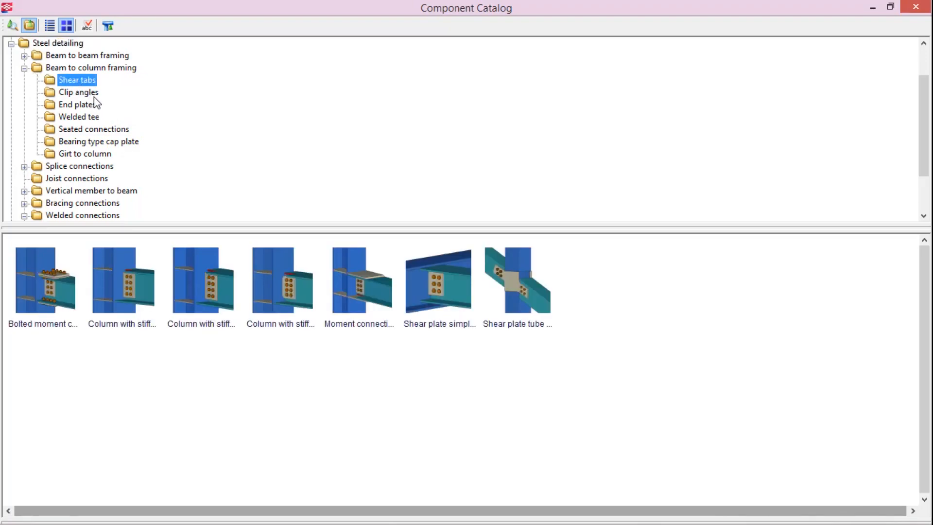
pyautogui.click(81, 94)
pyautogui.click(80, 109)
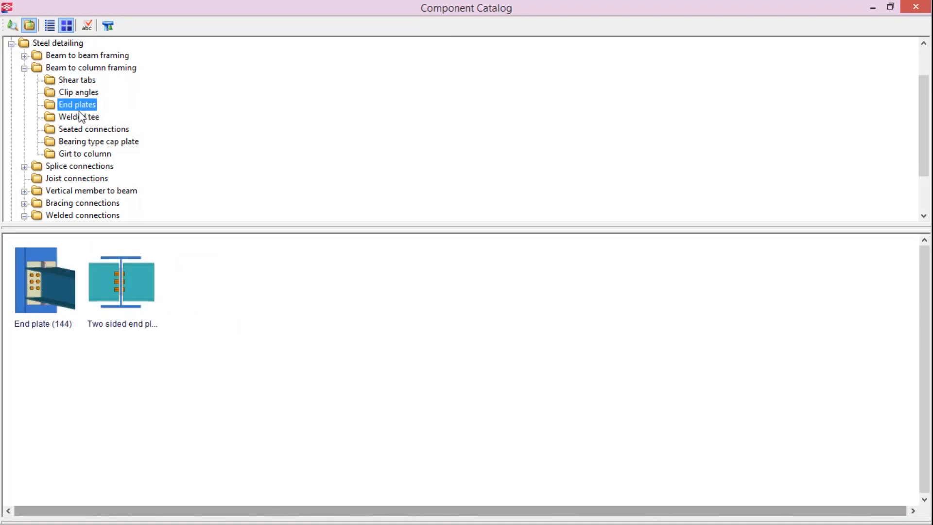
pyautogui.click(83, 119)
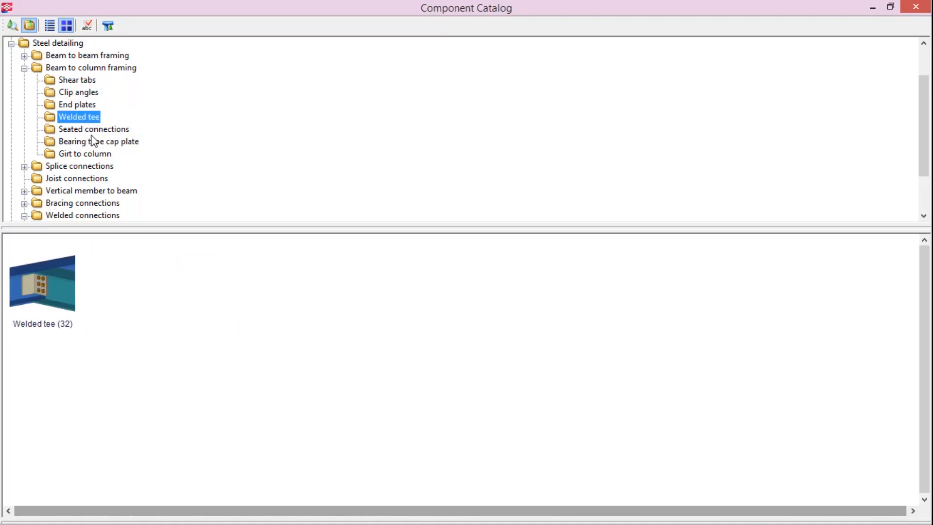
pyautogui.click(70, 132)
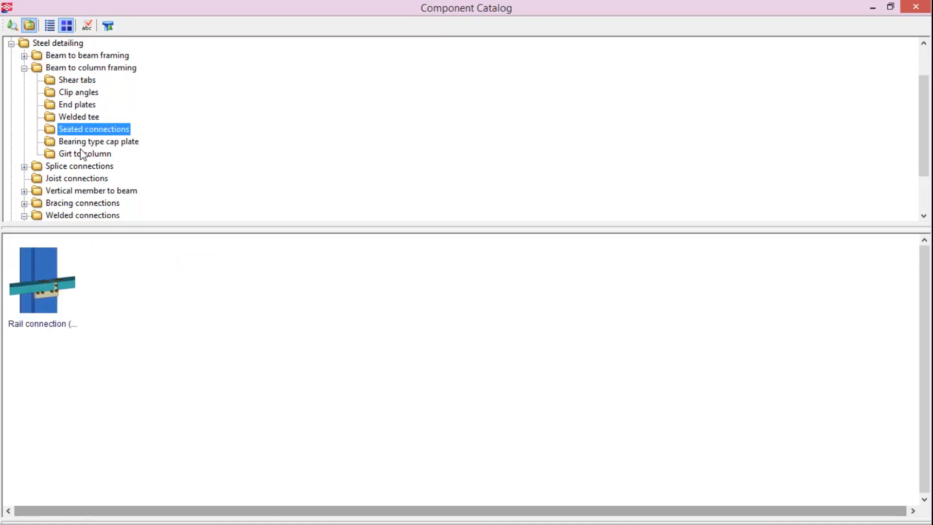
pyautogui.click(73, 142)
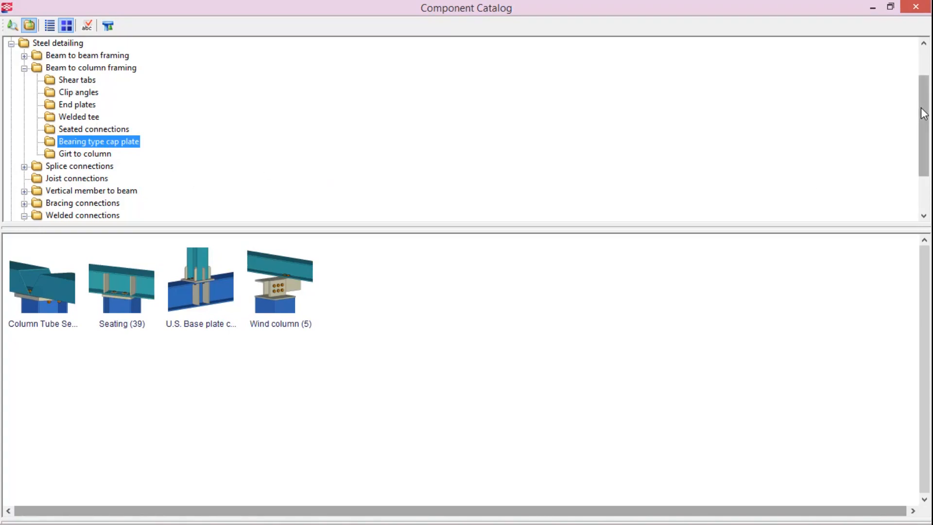
pyautogui.scroll(-2, 926, 165)
pyautogui.scroll(3, 926, 166)
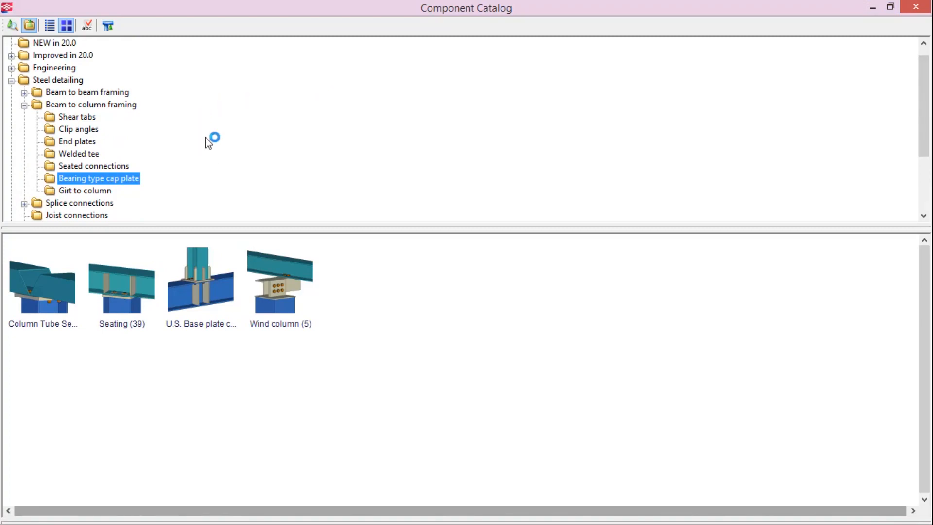
# Search the catalog for "base", choose the Stiffened base plate (1014) component and minimize the catalog
pyautogui.click(12, 26)
pyautogui.doubleClick(49, 47)
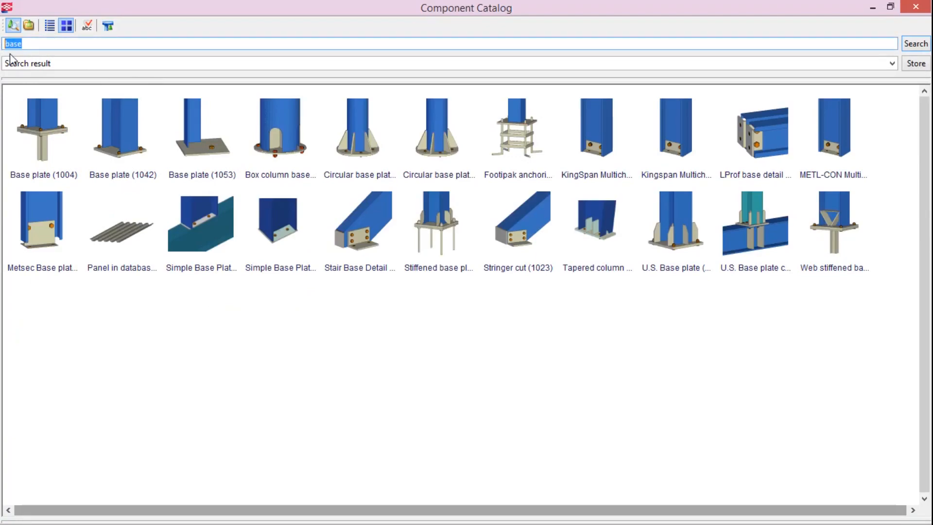
pyautogui.press('BackSpace')
pyautogui.click(440, 233)
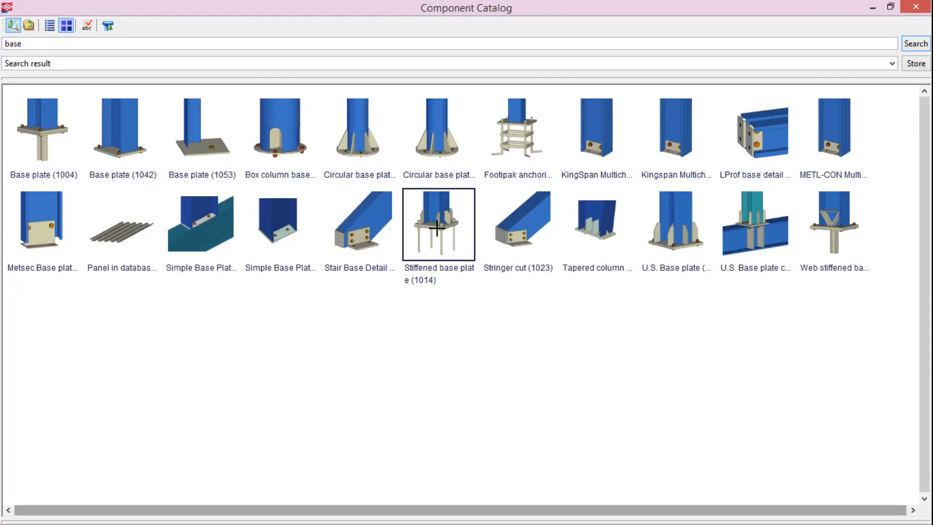
pyautogui.click(873, 7)
# Apply the stiffened base plate to the column at grid B-1, positioned at the midpoint of its web's bottom edge
pyautogui.scroll(5, 458, 384)
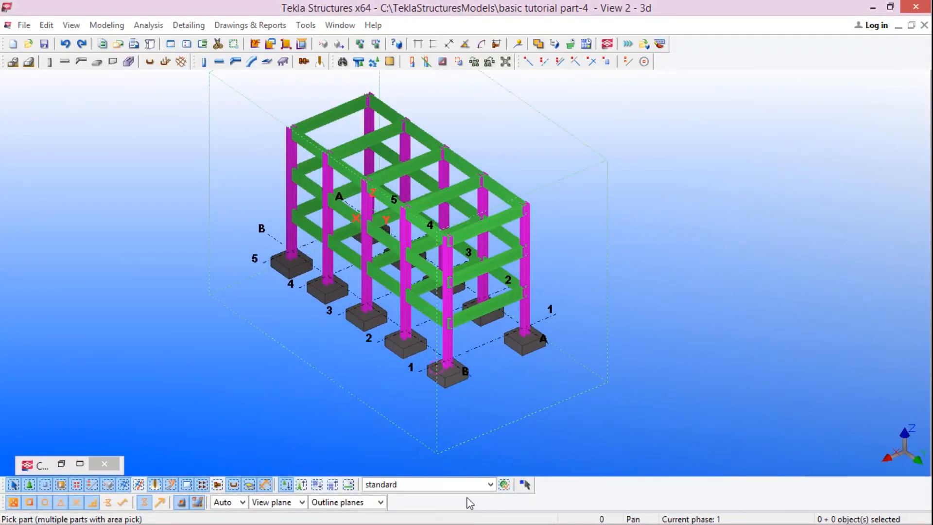
pyautogui.scroll(2, 457, 380)
pyautogui.scroll(4, 427, 372)
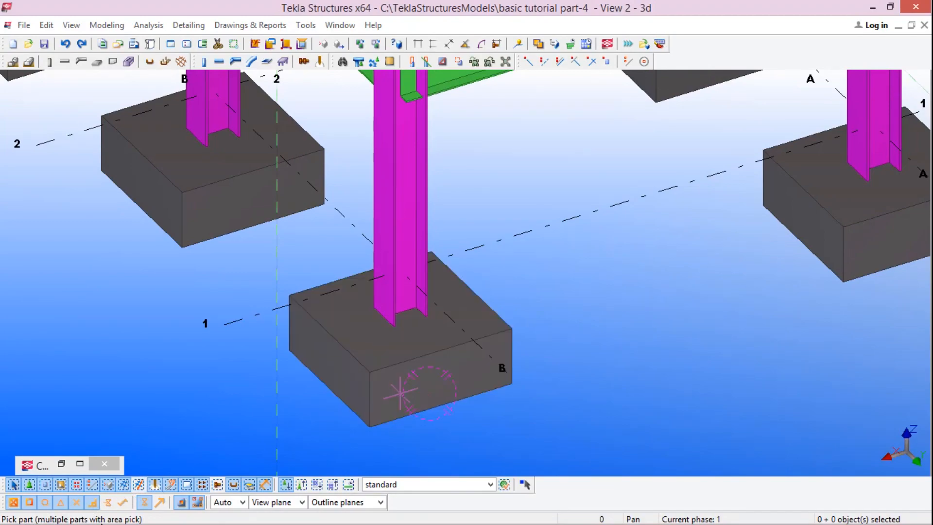
pyautogui.moveTo(171, 497)
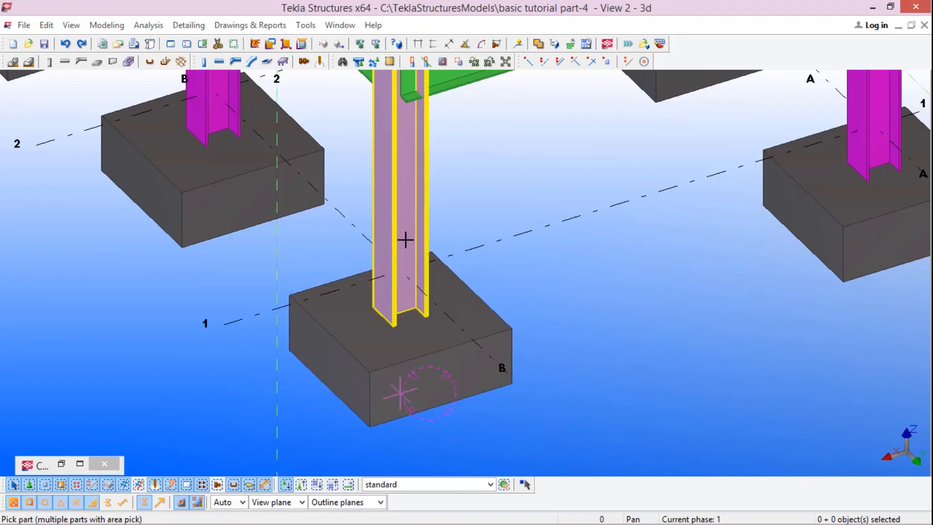
pyautogui.click(412, 234)
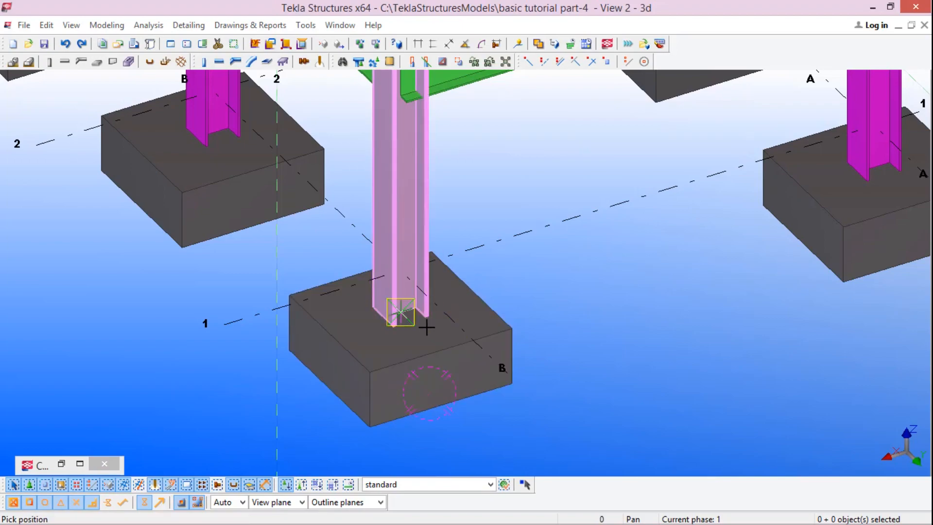
pyautogui.scroll(6, 401, 314)
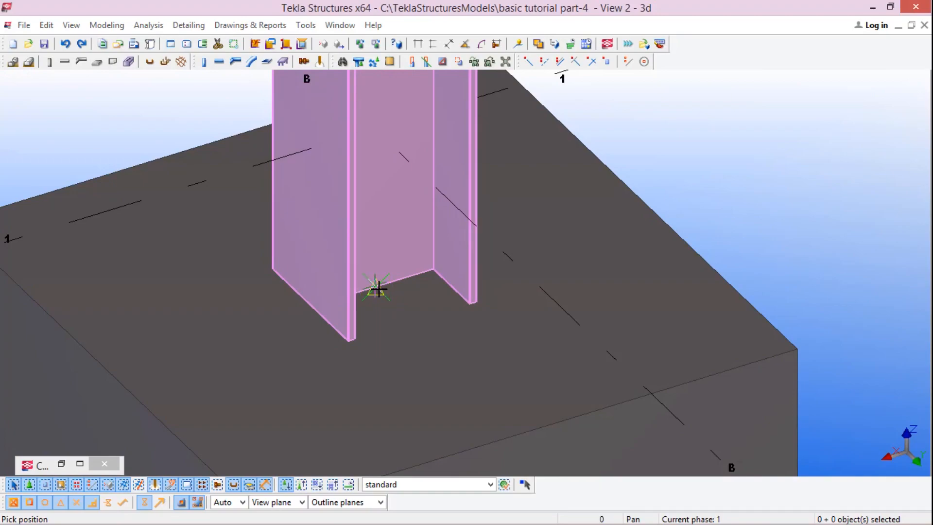
pyautogui.click(387, 296)
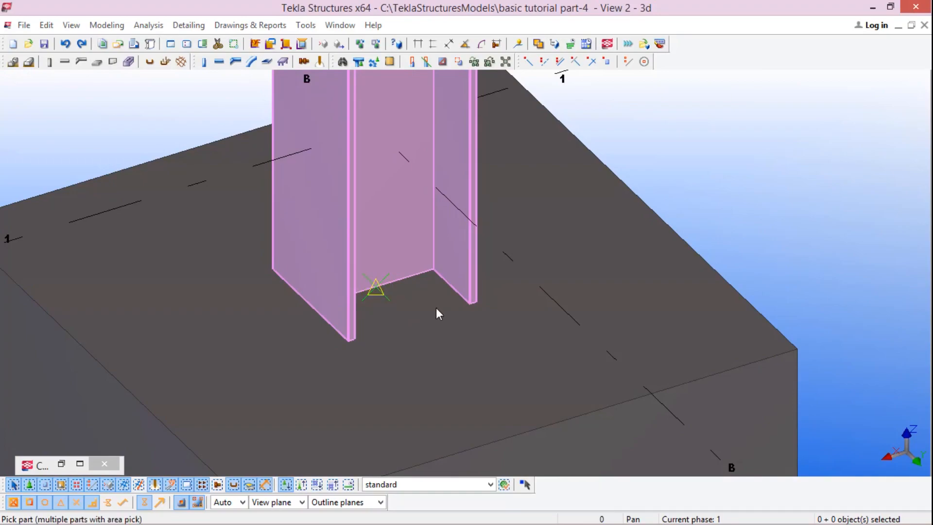
pyautogui.scroll(-2, 469, 309)
pyautogui.scroll(4, 444, 298)
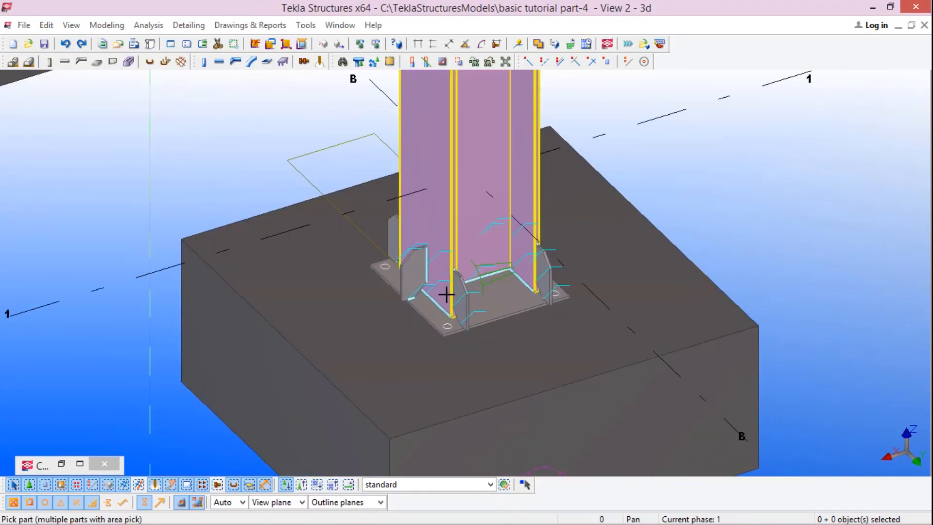
pyautogui.scroll(-2, 502, 283)
pyautogui.scroll(2, 511, 290)
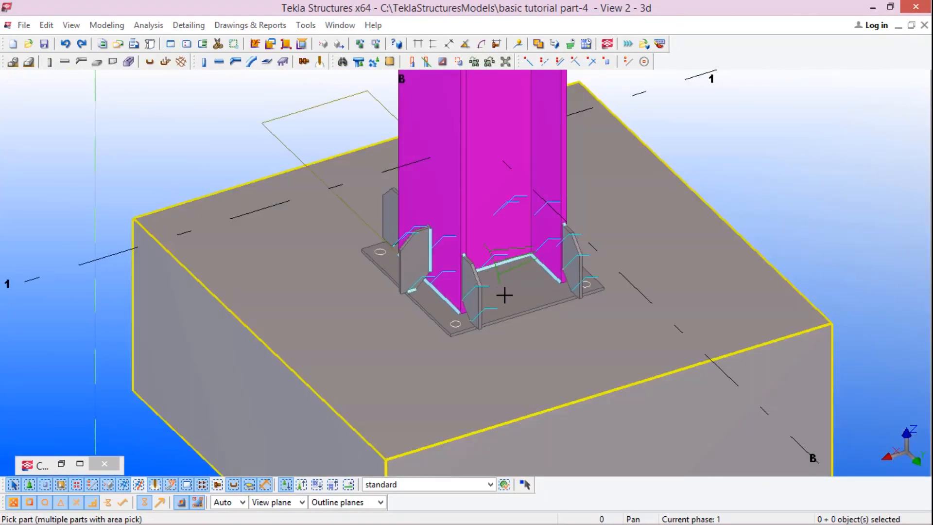
pyautogui.scroll(-1, 450, 277)
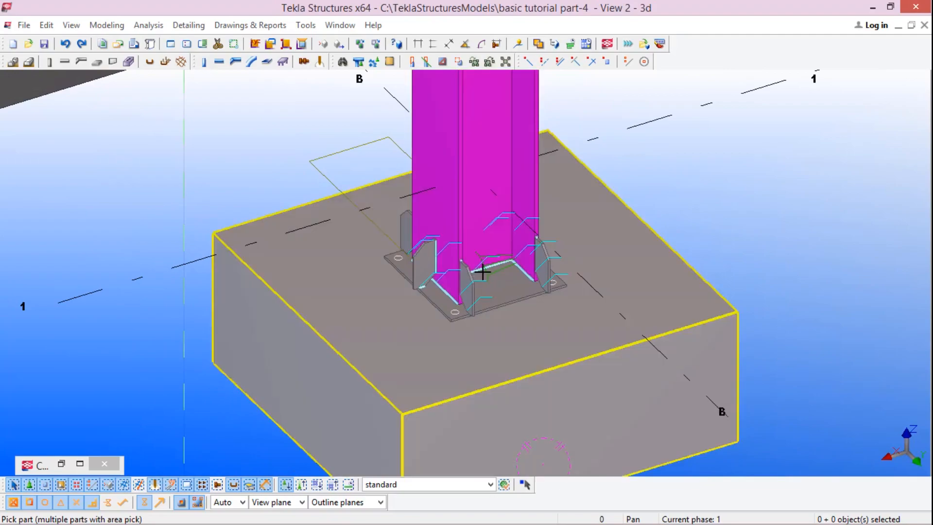
# Open the properties of the stiffened base plate connection at the foot of column B-1, keeping the plate in view
pyautogui.scroll(4, 493, 278)
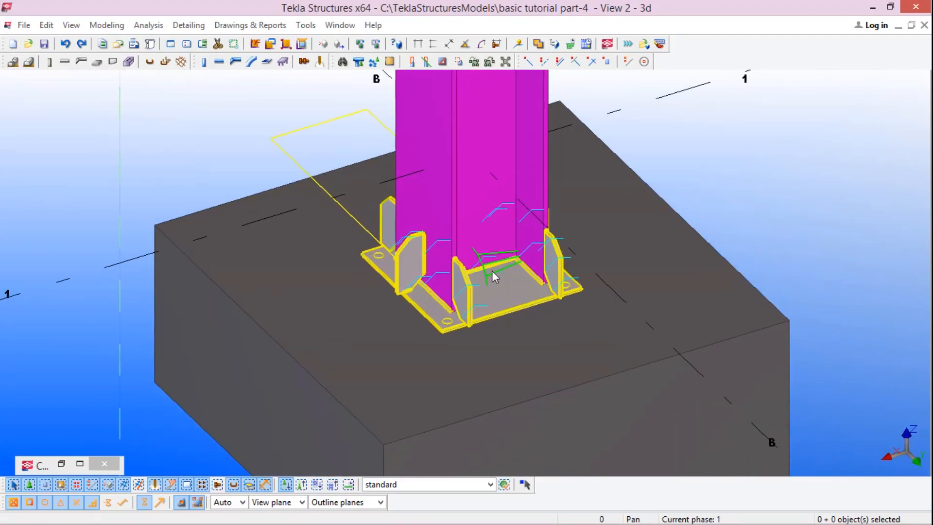
pyautogui.scroll(-4, 505, 280)
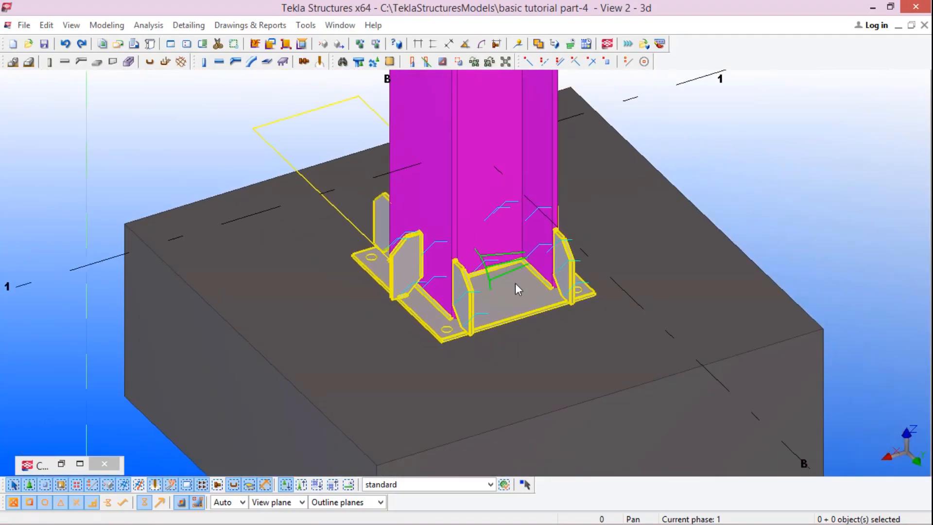
pyautogui.scroll(2, 499, 285)
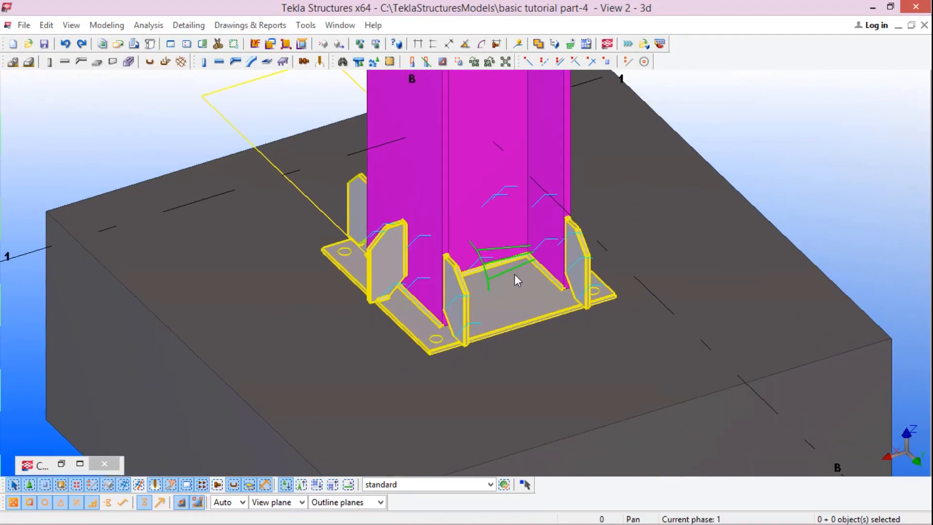
pyautogui.click(494, 294)
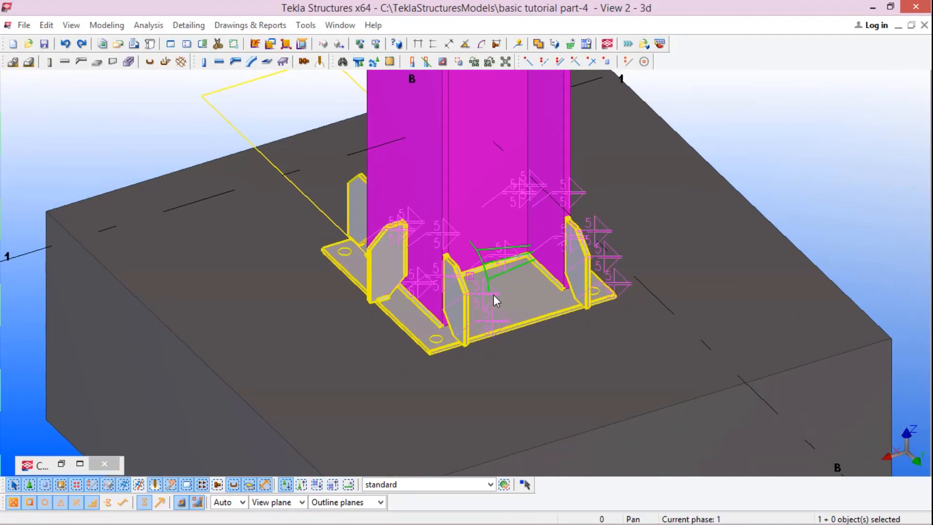
pyautogui.doubleClick(544, 307)
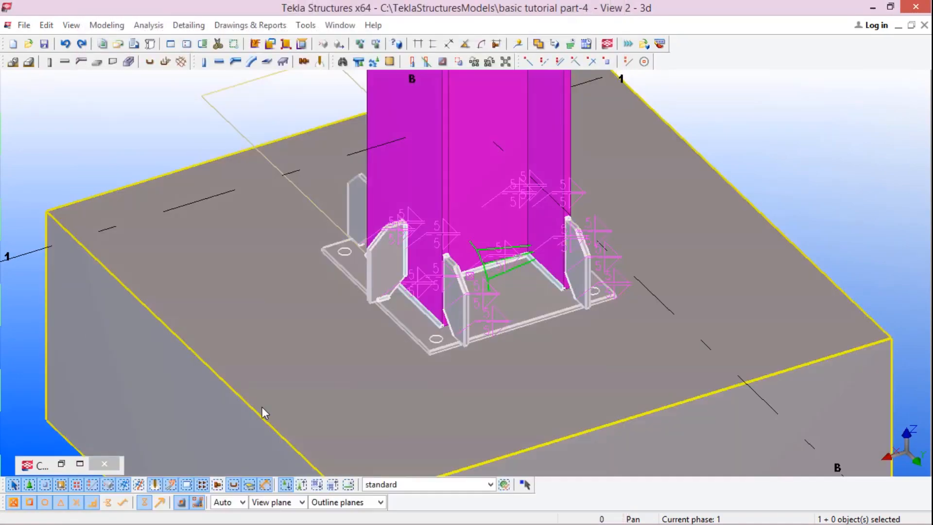
pyautogui.scroll(3, 471, 259)
pyautogui.scroll(1, 472, 259)
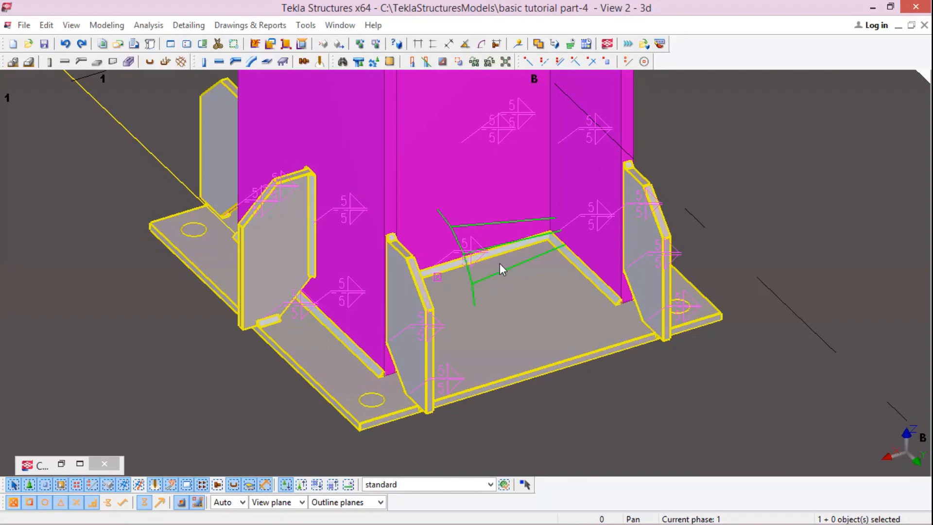
pyautogui.scroll(-1, 419, 283)
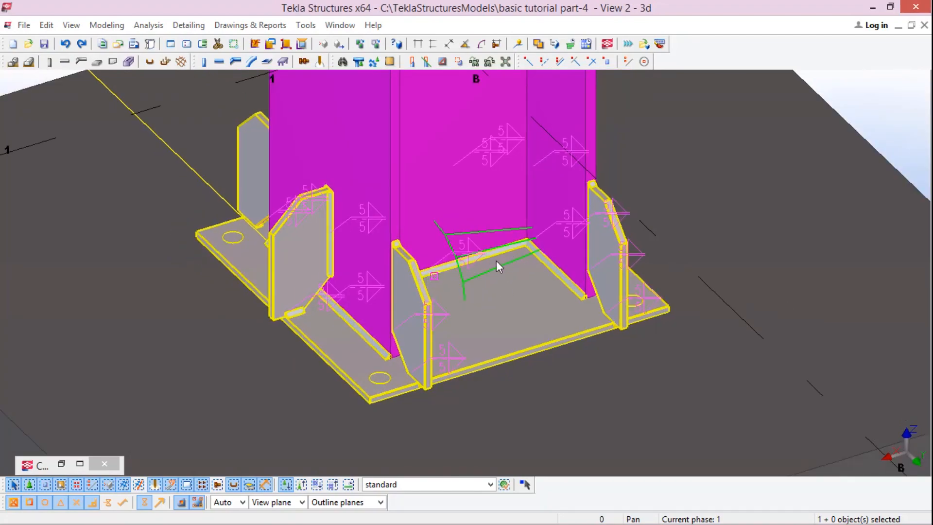
pyautogui.scroll(-1, 496, 265)
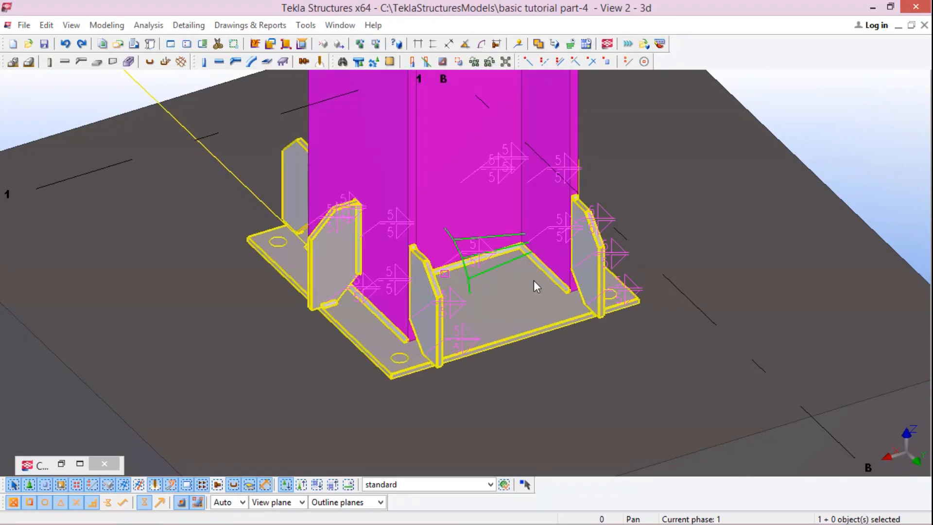
pyautogui.scroll(-1, 506, 303)
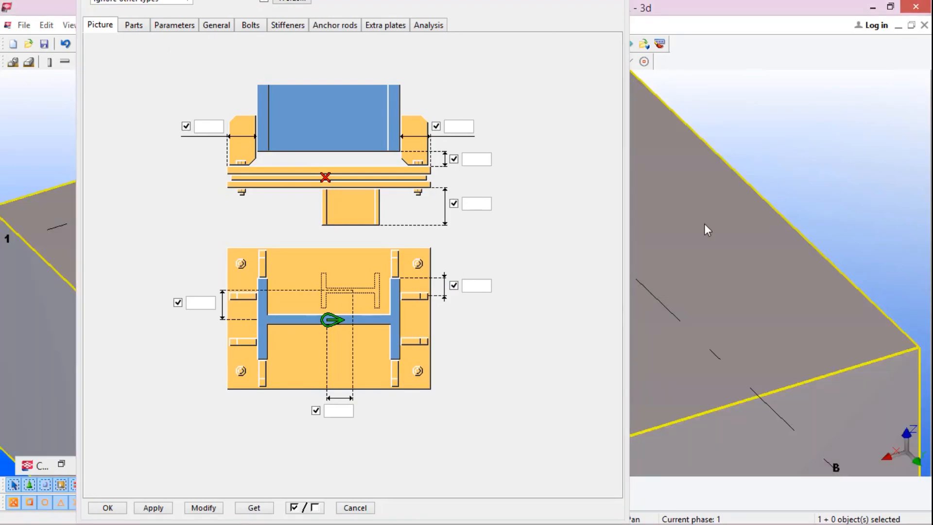
pyautogui.moveTo(705, 223); pyautogui.dragTo(908, 239, button='middle')
pyautogui.scroll(-2, 827, 270)
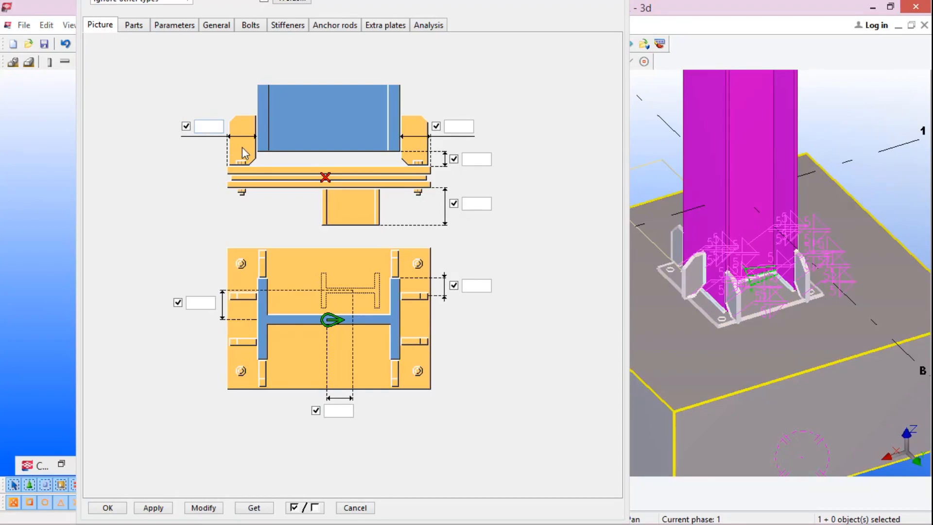
# Set the base plate's bolt size to 20 and its bolt standard to 8.8XOX
pyautogui.click(210, 128)
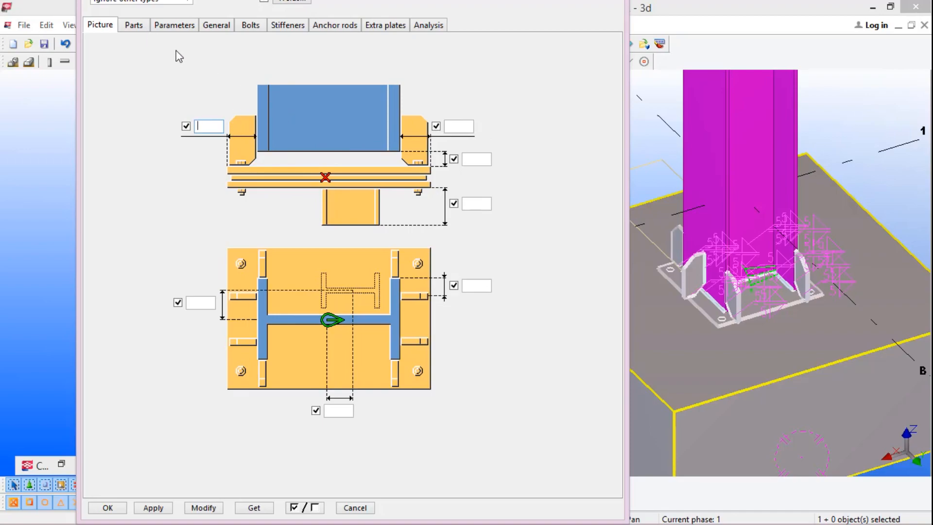
pyautogui.click(193, 28)
pyautogui.click(140, 27)
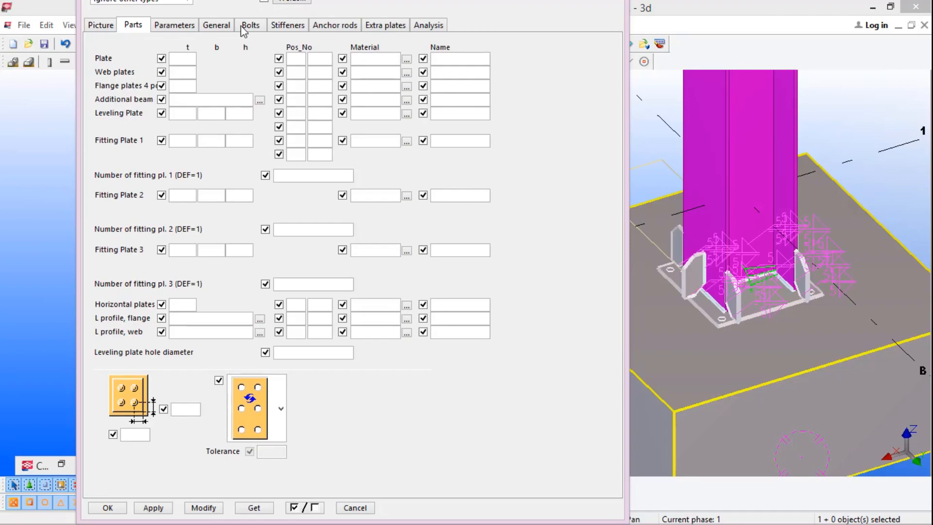
pyautogui.click(249, 27)
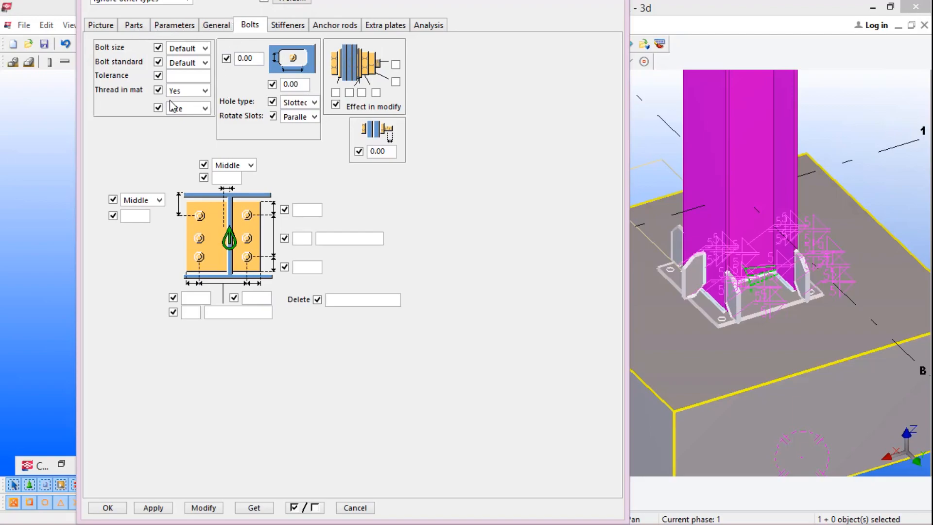
pyautogui.click(205, 48)
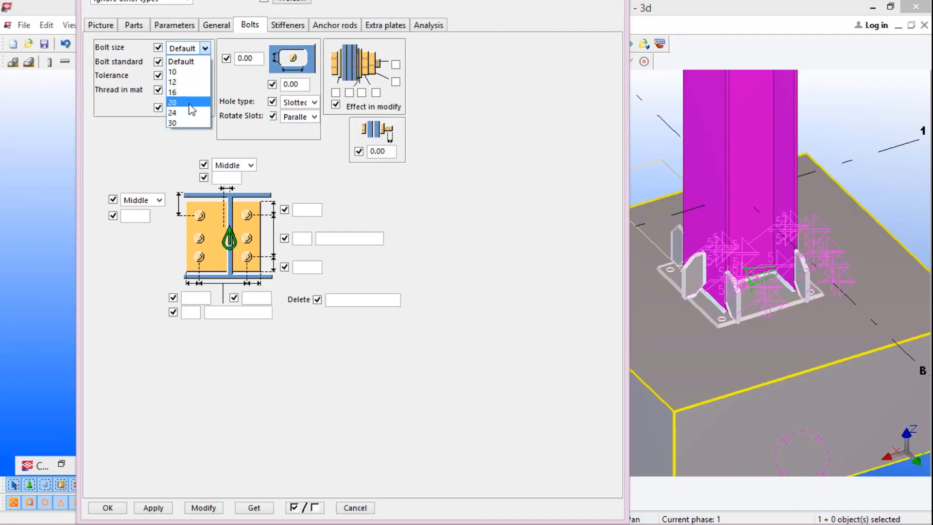
pyautogui.click(189, 103)
pyautogui.click(204, 62)
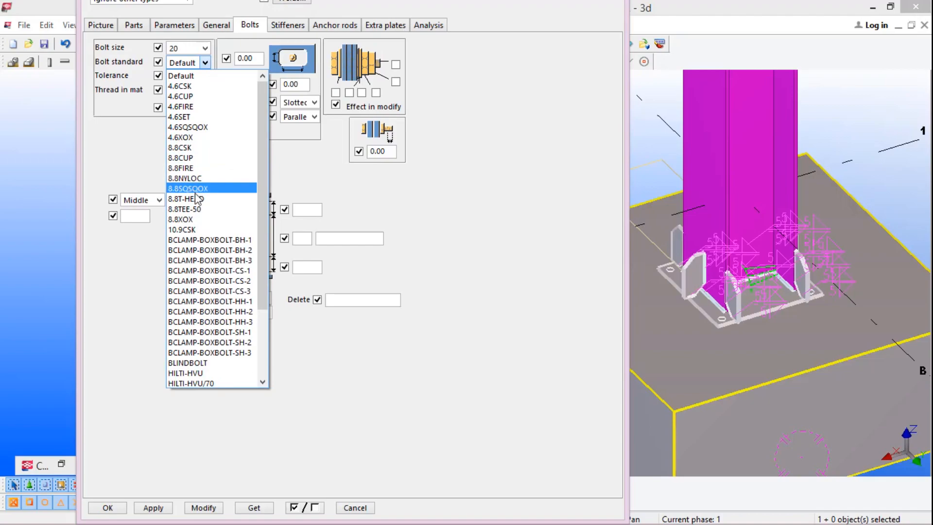
pyautogui.click(193, 220)
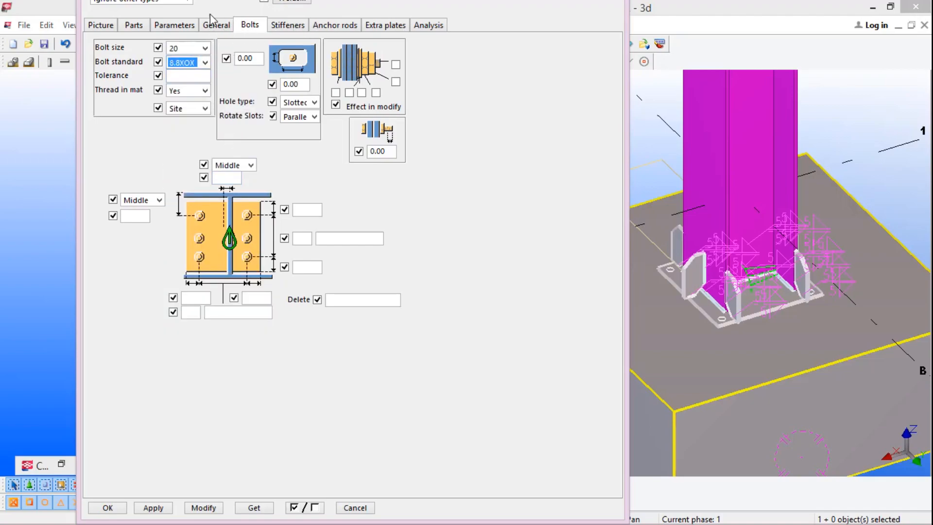
# Choose the anchor rod shape with a single bent foot defined by dimensions a and b
pyautogui.click(321, 29)
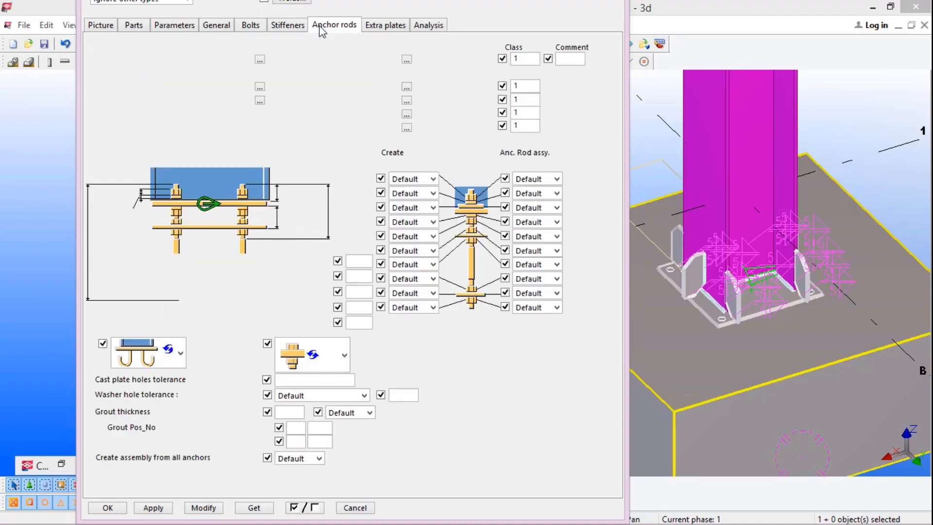
pyautogui.click(293, 294)
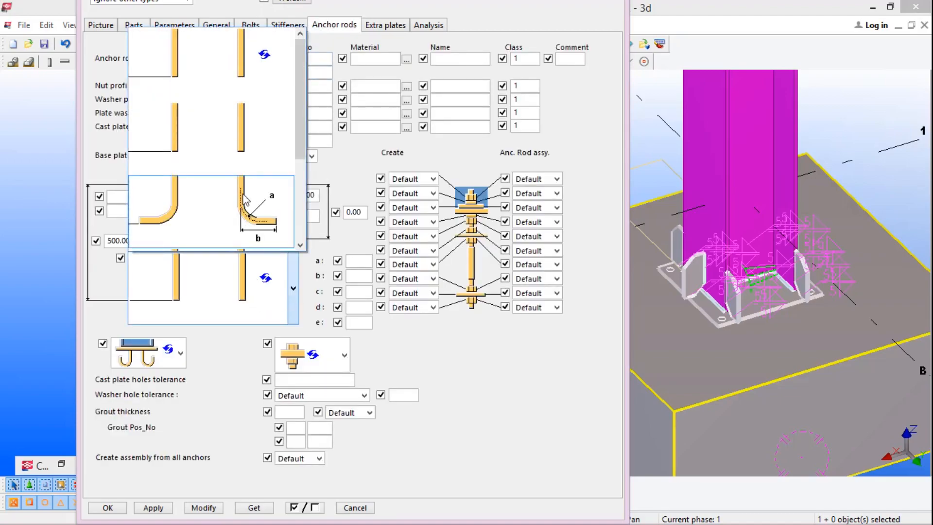
pyautogui.click(244, 199)
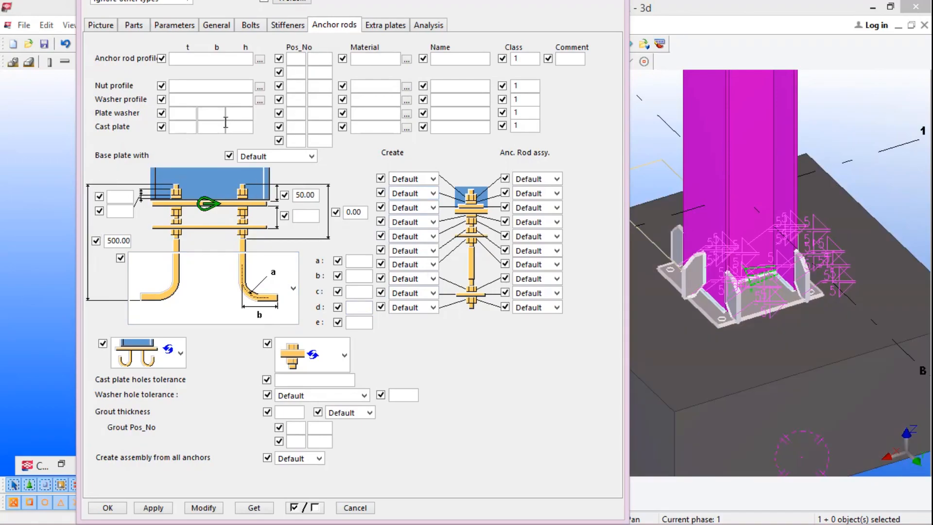
# Set the base plate to be made with Bolts, keep the first part's creation at Default, and modify the connection
pyautogui.click(306, 156)
pyautogui.click(253, 180)
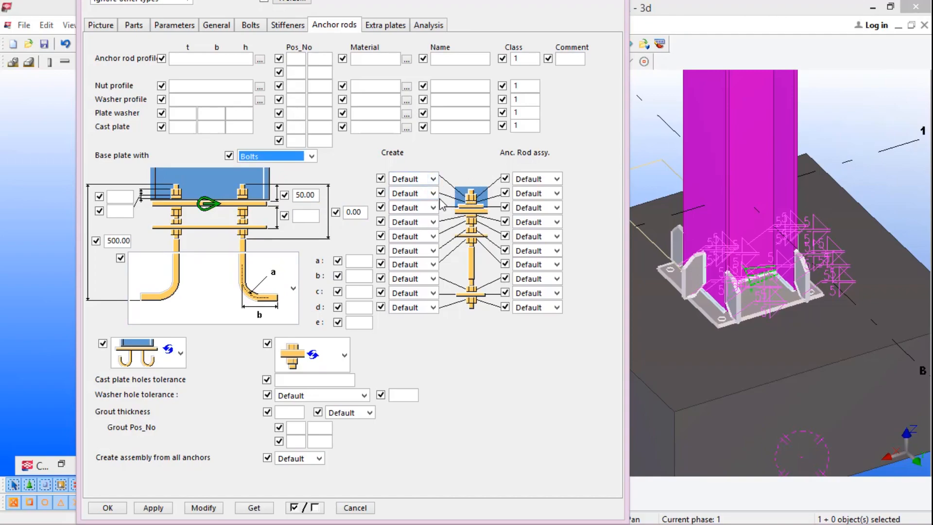
pyautogui.click(432, 178)
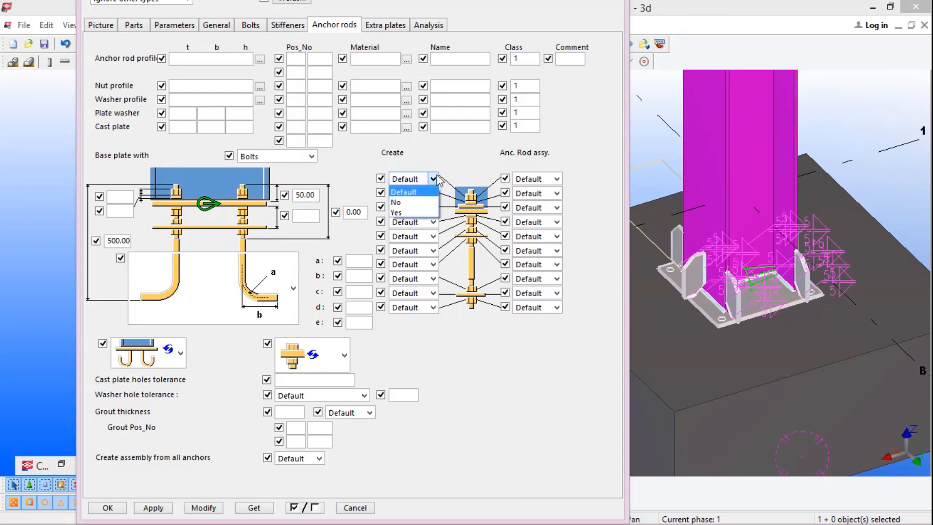
pyautogui.click(404, 192)
pyautogui.click(203, 508)
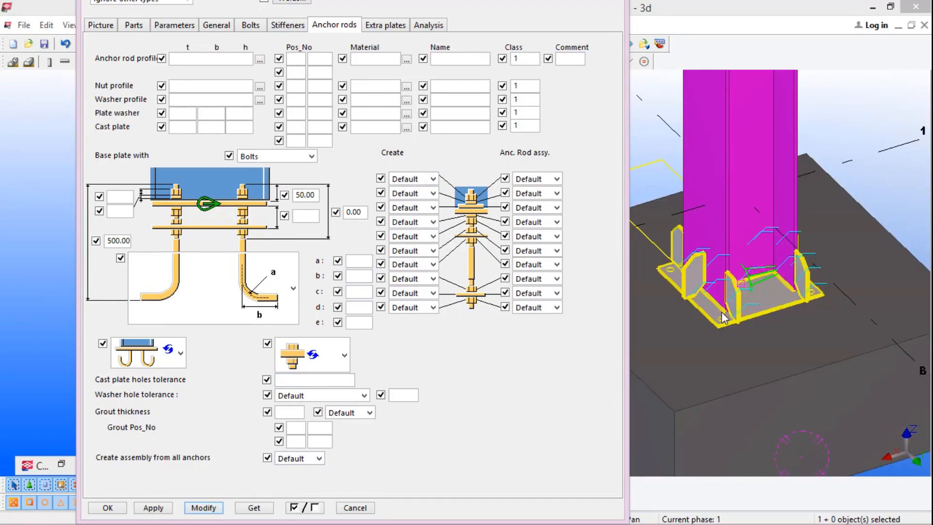
pyautogui.scroll(2, 724, 319)
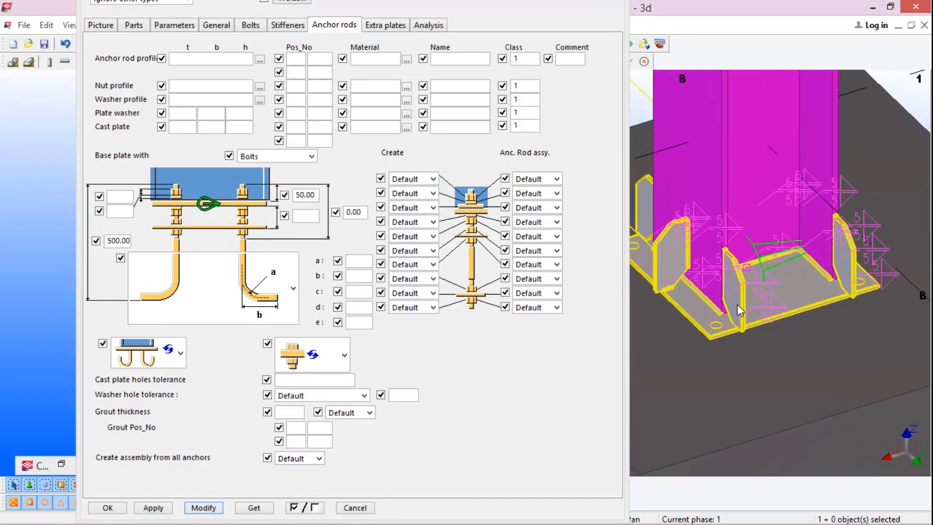
pyautogui.click(210, 508)
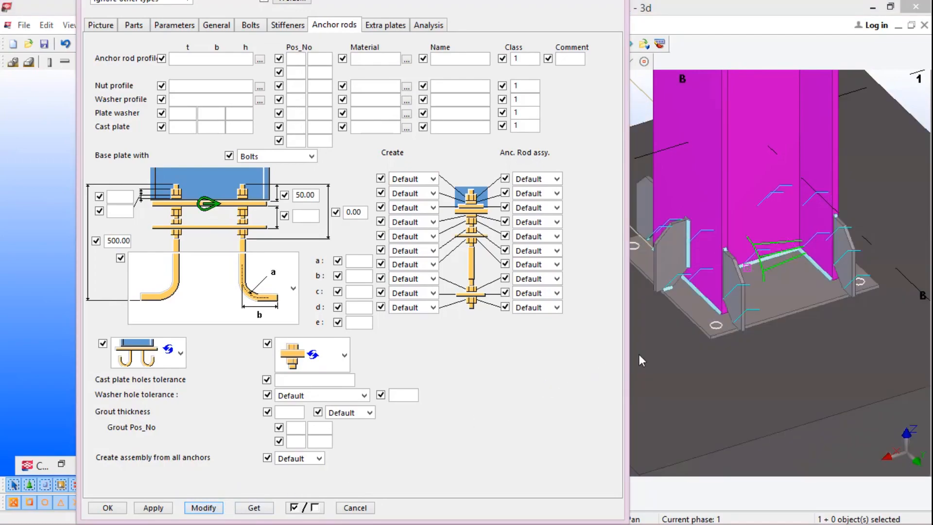
# Set both creation and anchor rod assembly to Yes for the two uppermost anchor rod parts, and modify the connection
pyautogui.click(433, 179)
pyautogui.click(408, 201)
pyautogui.click(546, 179)
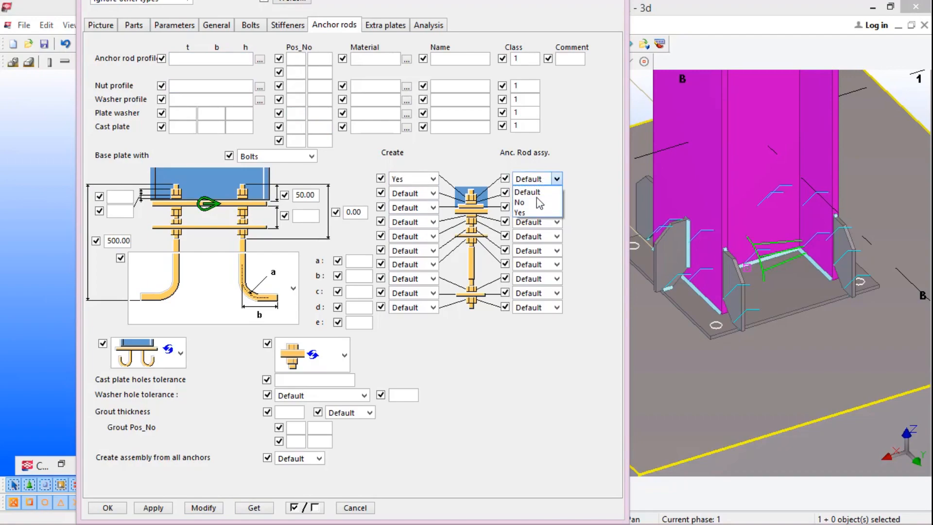
pyautogui.click(527, 200)
pyautogui.click(419, 194)
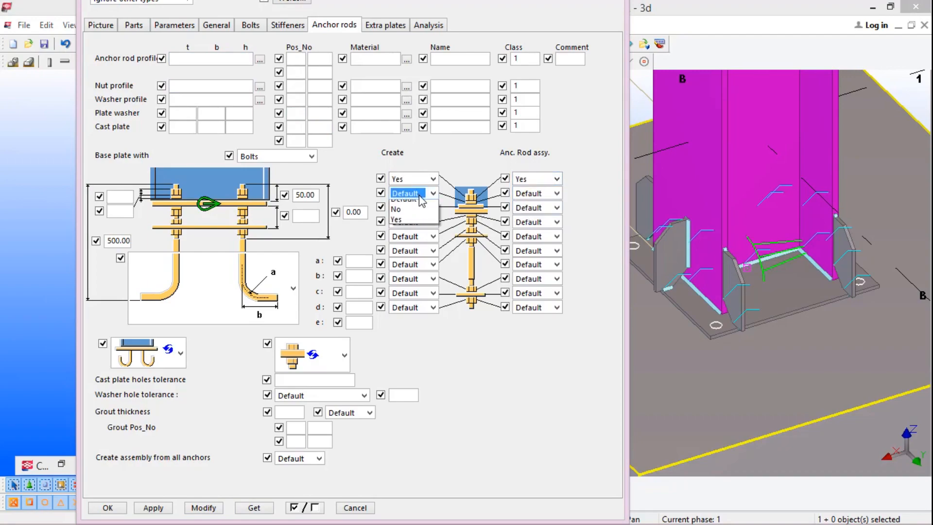
pyautogui.click(408, 215)
pyautogui.click(557, 194)
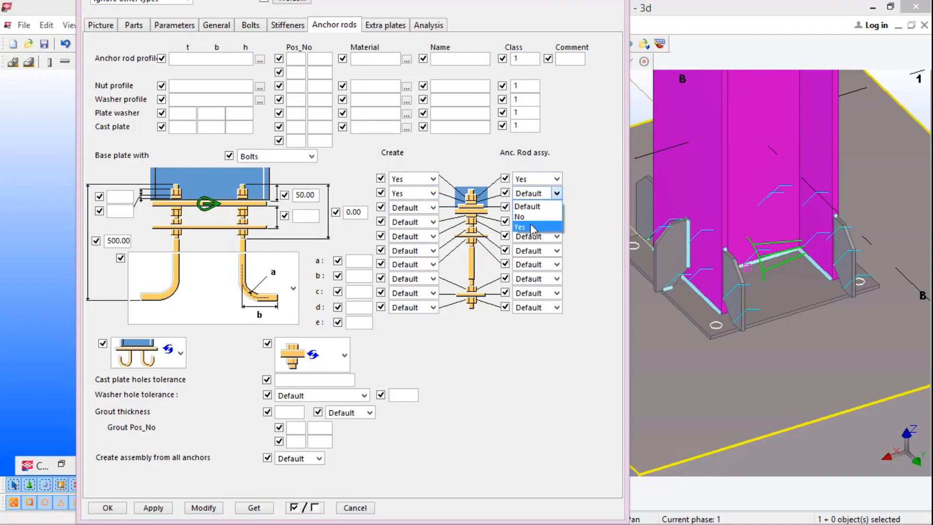
pyautogui.click(527, 215)
pyautogui.click(213, 510)
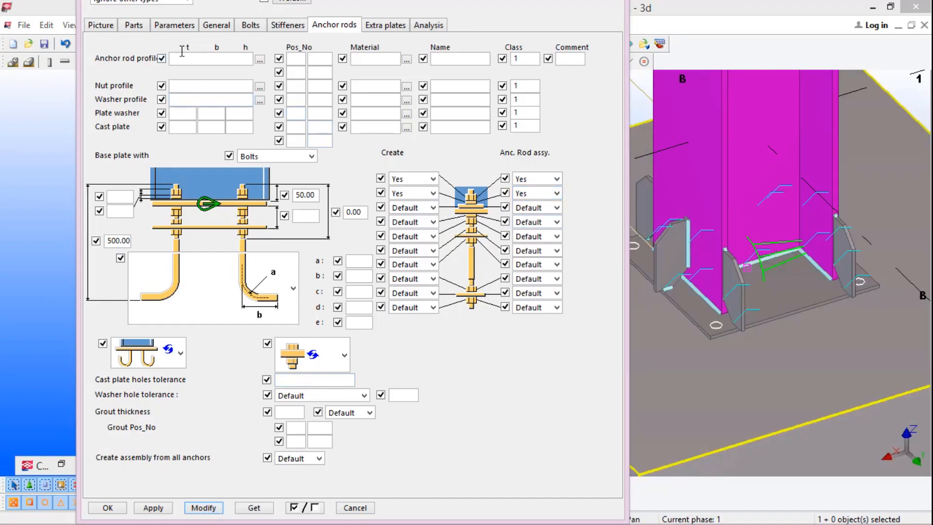
# Set the base plate to be made with Anchor rods, modify the connection, and inspect the rods on the plate
pyautogui.click(241, 28)
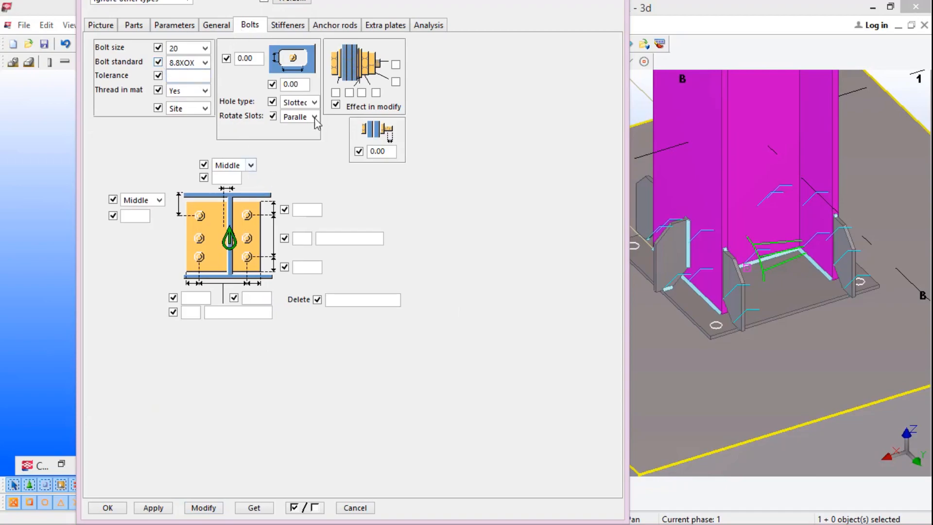
pyautogui.click(332, 28)
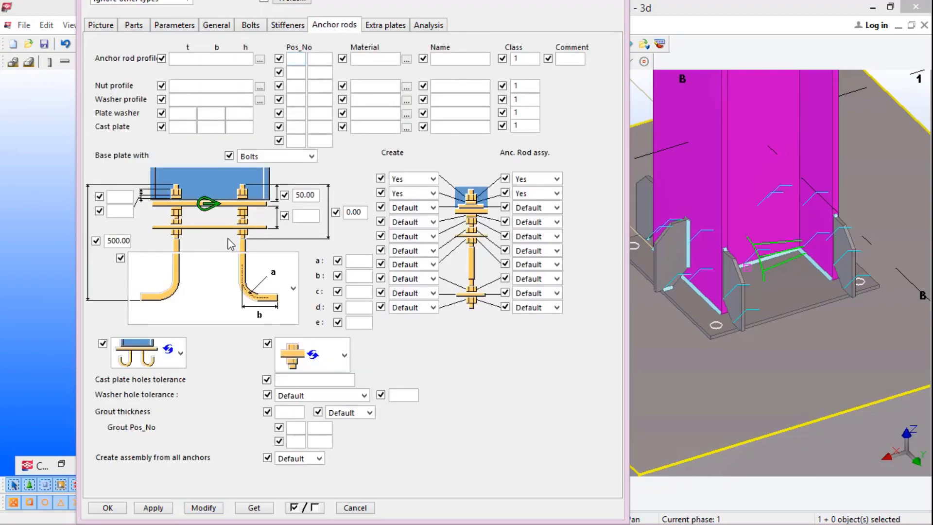
pyautogui.click(311, 156)
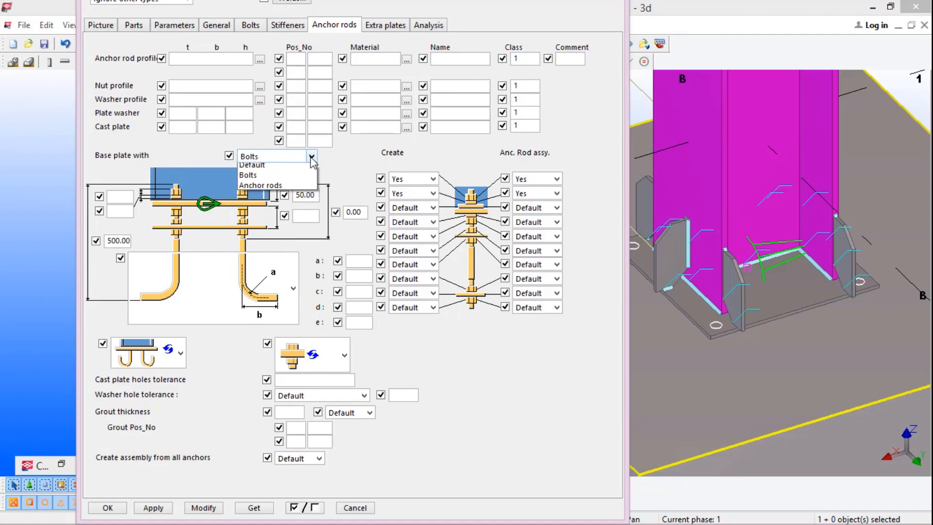
pyautogui.click(281, 190)
pyautogui.click(203, 508)
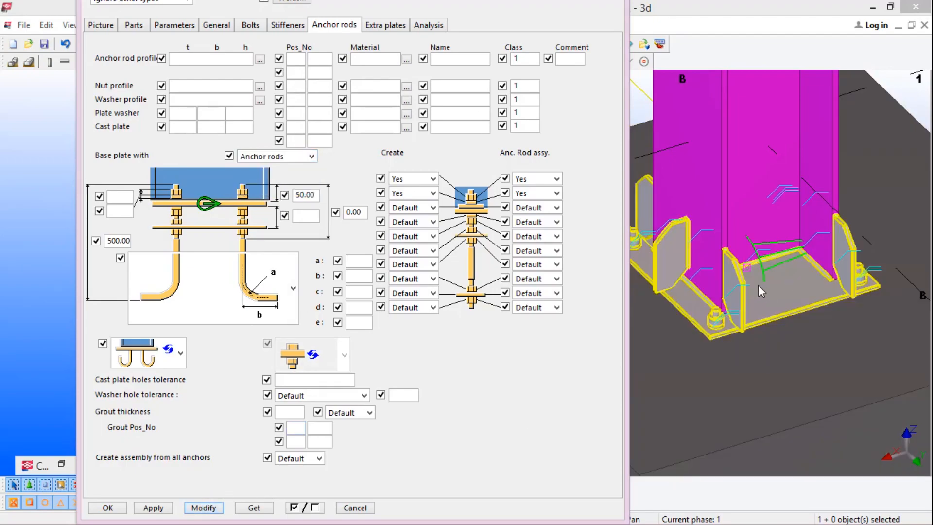
pyautogui.moveTo(758, 285); pyautogui.dragTo(824, 276, button='middle')
pyautogui.scroll(3, 710, 251)
pyautogui.scroll(-4, 707, 199)
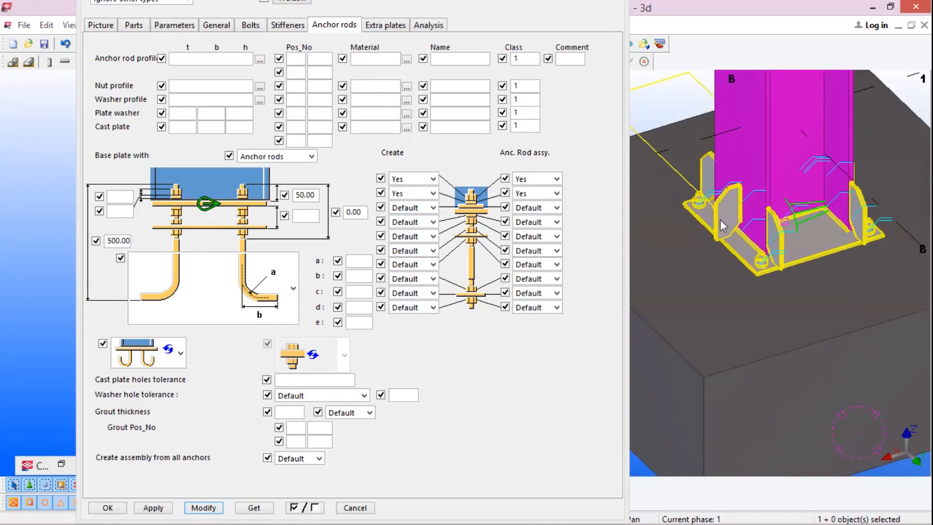
pyautogui.scroll(-3, 720, 220)
pyautogui.scroll(3, 812, 266)
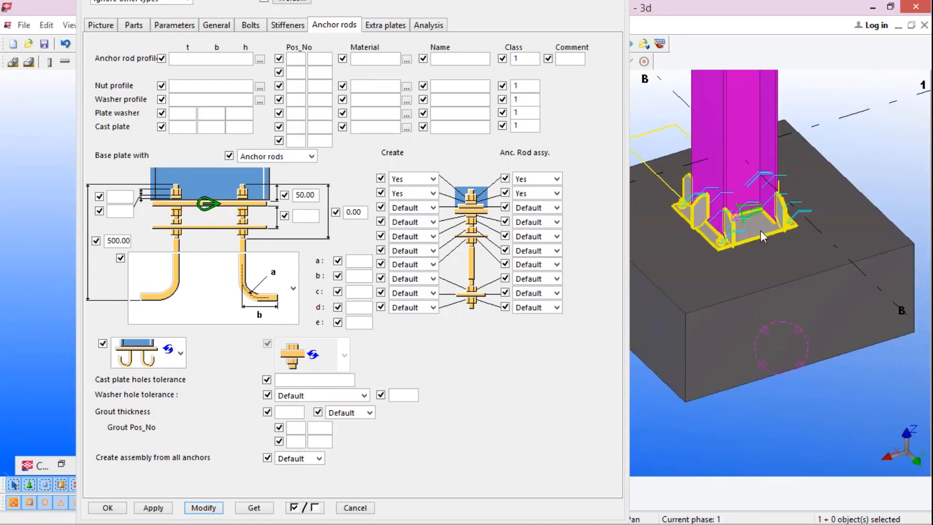
pyautogui.scroll(-1, 762, 236)
pyautogui.scroll(4, 753, 262)
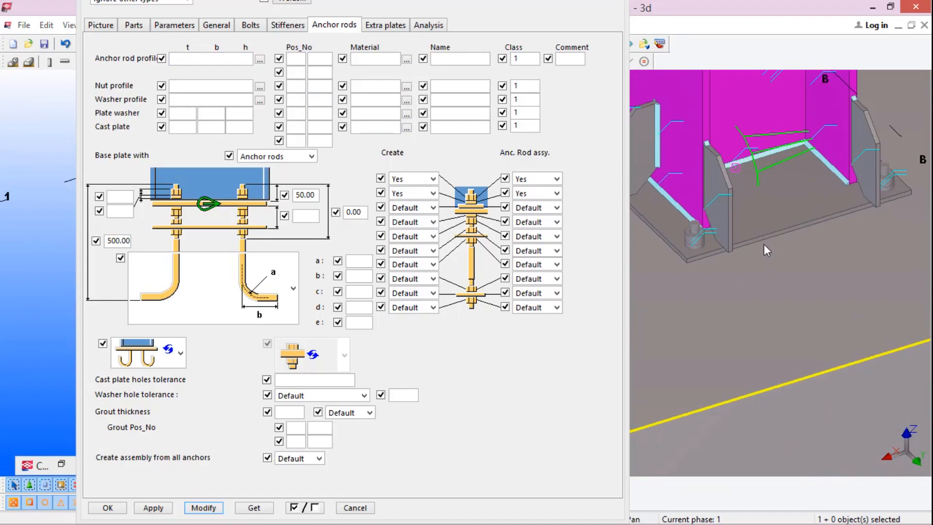
# Set the base plate thickness to 25 and modify the connection
pyautogui.scroll(-2, 778, 234)
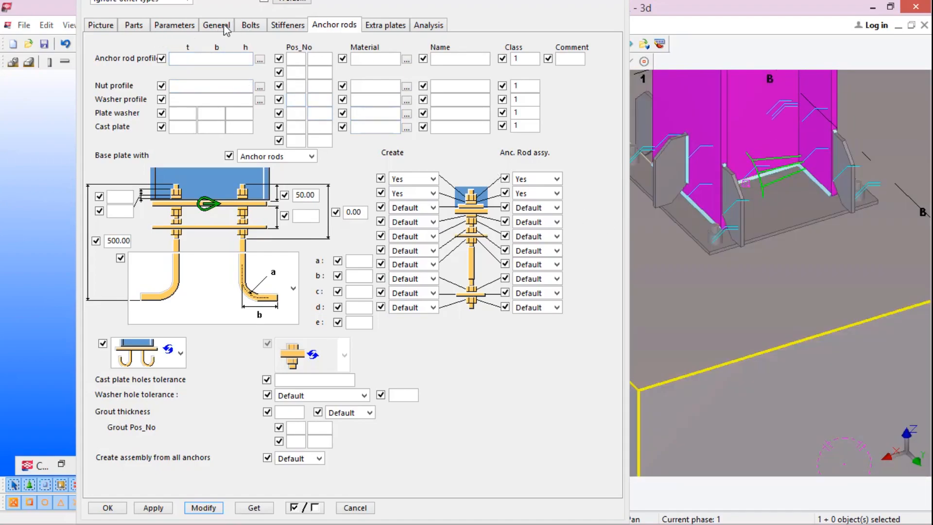
pyautogui.click(243, 28)
pyautogui.click(189, 26)
pyautogui.click(127, 27)
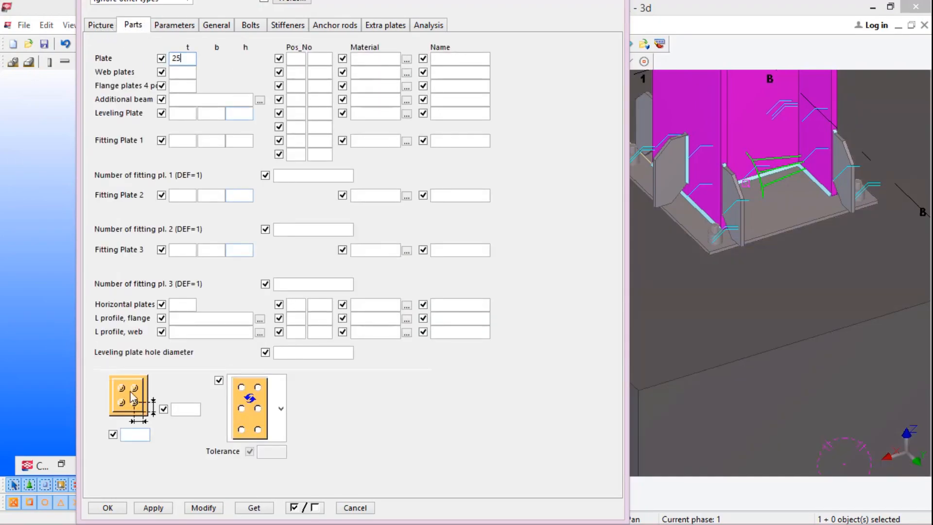
pyautogui.click(791, 218)
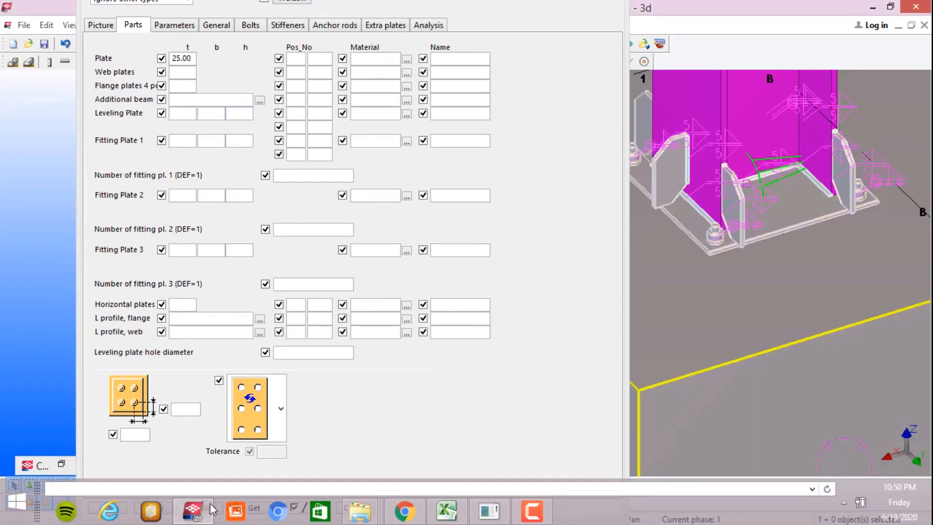
pyautogui.click(204, 507)
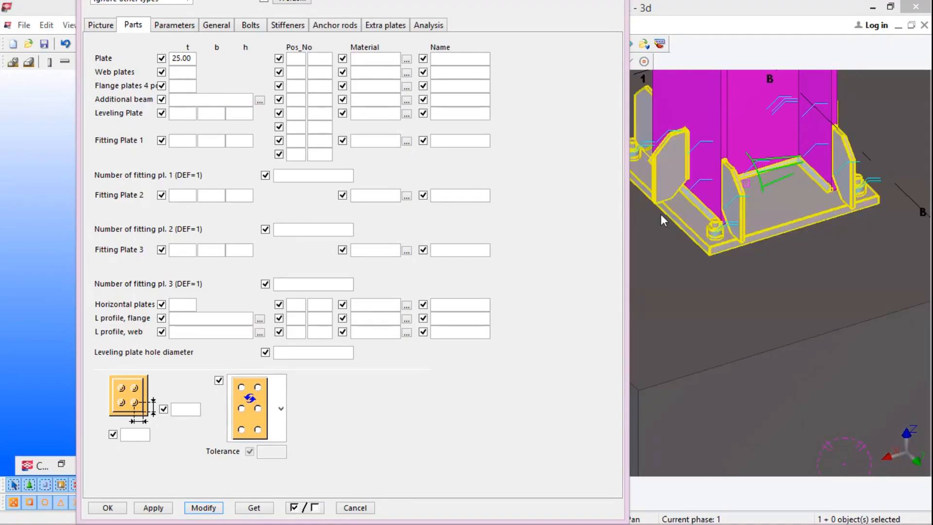
# Set the base plate thickness to 40 and modify the connection
pyautogui.click(194, 58)
pyautogui.moveTo(194, 57); pyautogui.dragTo(114, 59)
pyautogui.write('40')
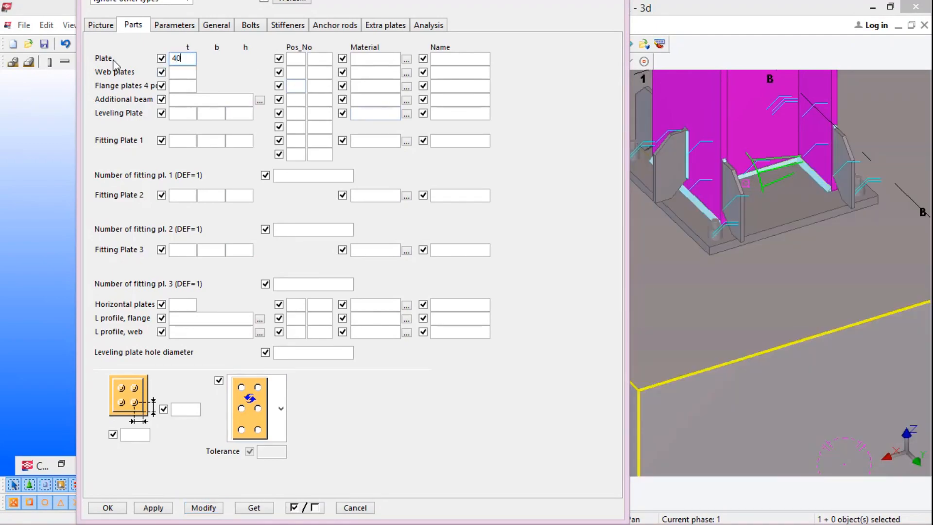
pyautogui.click(213, 508)
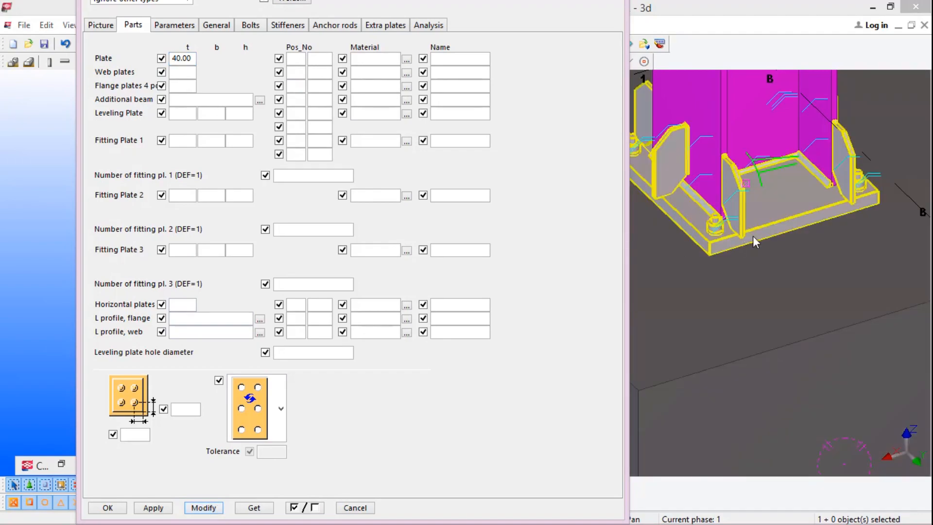
# Show the model in wireframe and examine the anchor rods inside the footing below the base plate
pyautogui.scroll(-5, 770, 225)
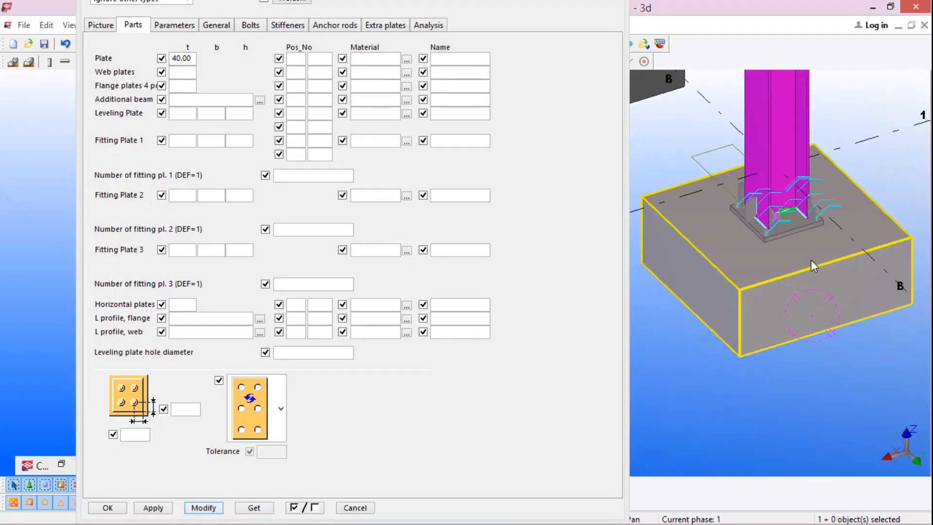
pyautogui.hotkey('ctrl', '2')
pyautogui.scroll(2, 779, 263)
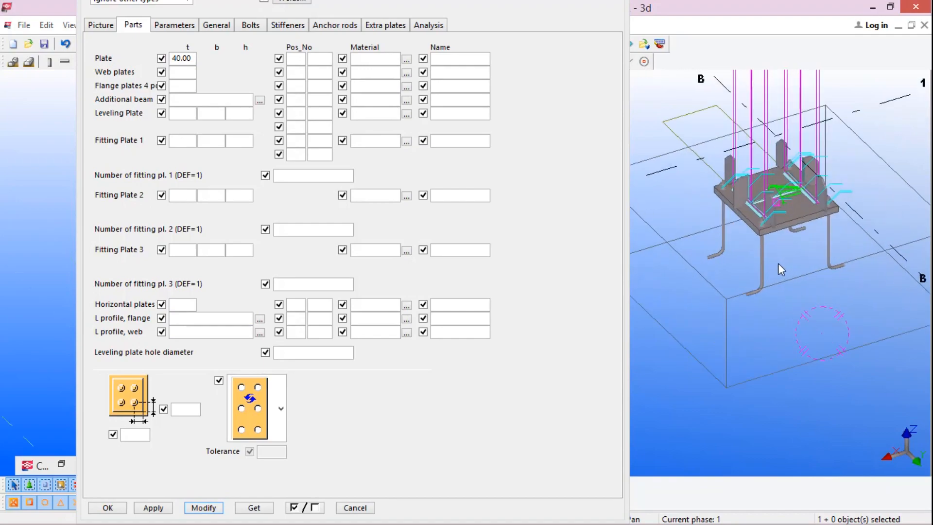
pyautogui.scroll(3, 768, 232)
pyautogui.scroll(-4, 812, 234)
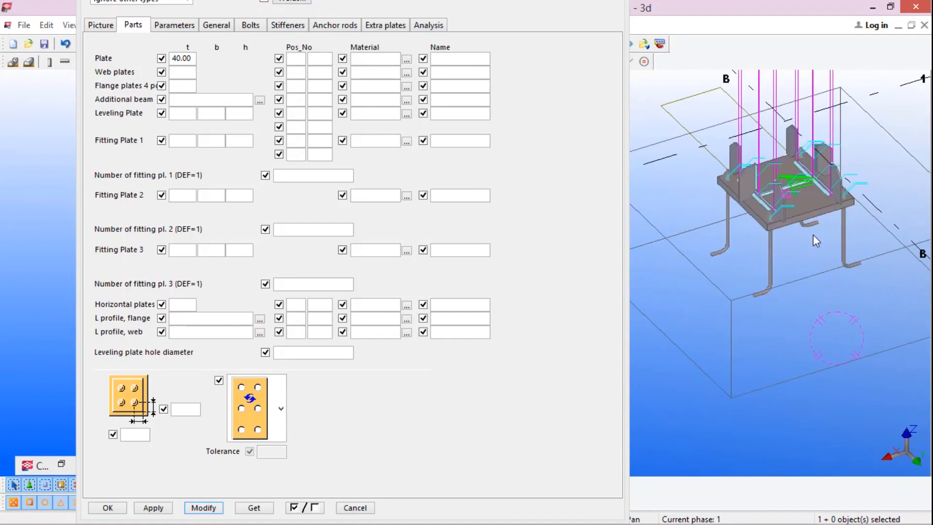
pyautogui.scroll(1, 773, 282)
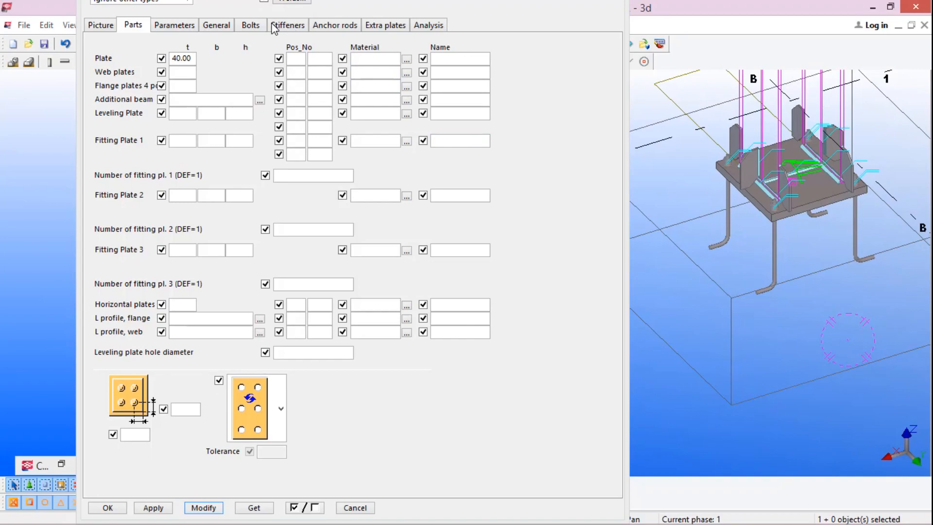
# Choose the default straight anchor rod shape and modify the connection
pyautogui.click(327, 29)
pyautogui.click(293, 290)
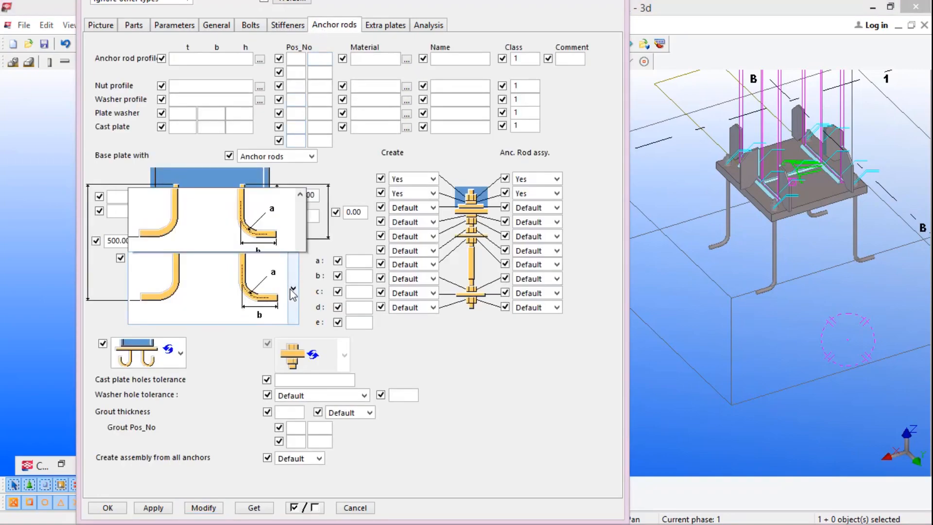
pyautogui.scroll(1, 267, 117)
pyautogui.click(261, 92)
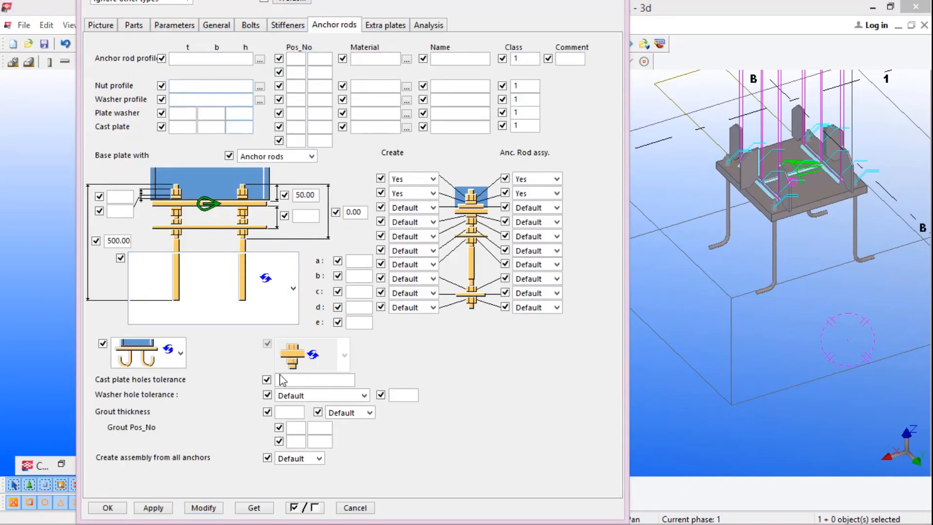
pyautogui.click(204, 508)
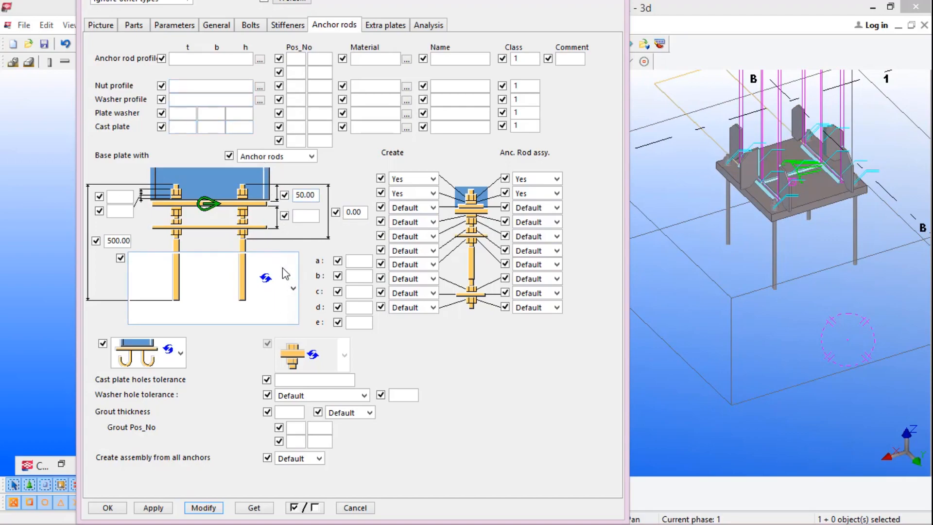
# Choose the anchor rod shape with a single bent foot defined by dimensions a and b, and update the connection
pyautogui.click(293, 288)
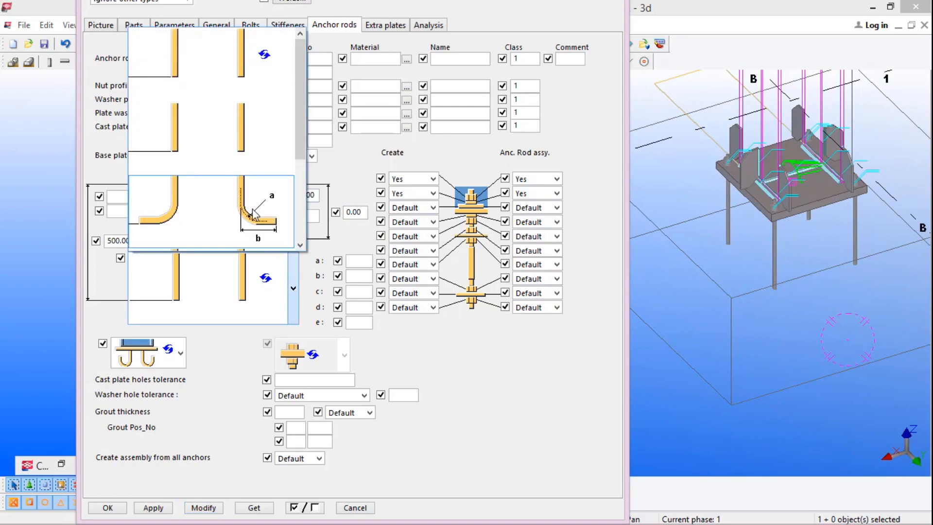
pyautogui.click(255, 214)
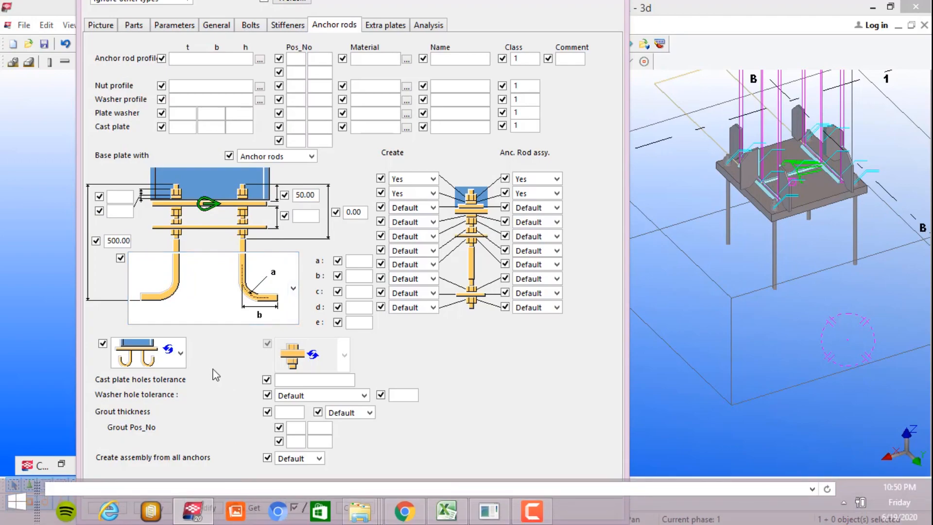
pyautogui.click(153, 508)
pyautogui.click(161, 508)
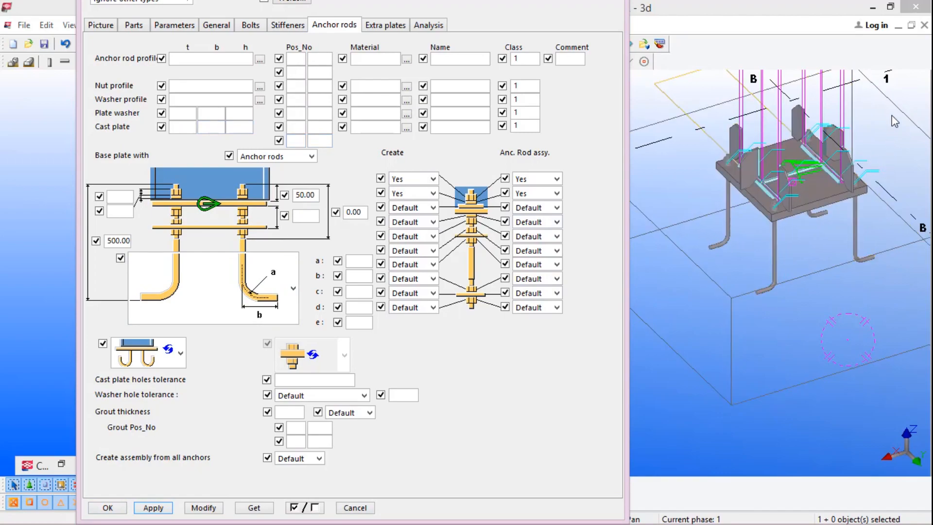
# Return the 3D view from wireframe to rendered display around the base plate
pyautogui.click(882, 144)
pyautogui.scroll(5, 773, 243)
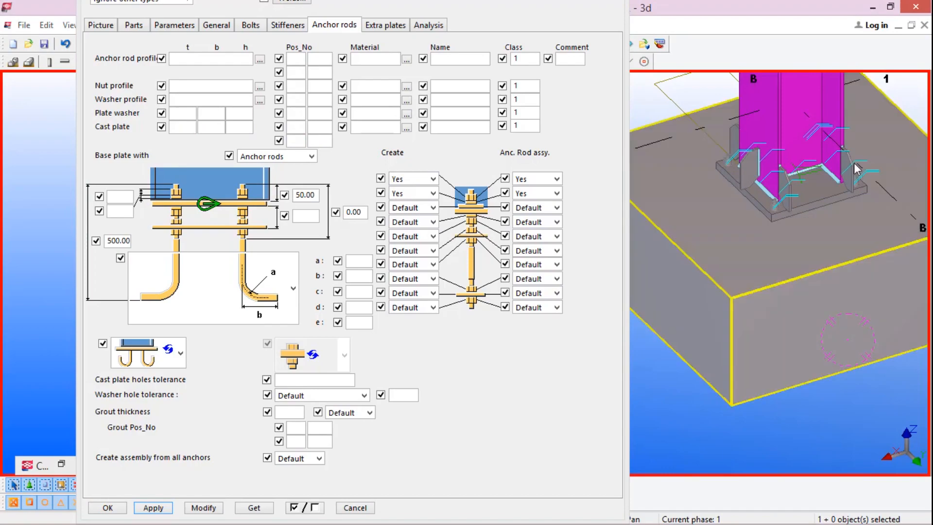
pyautogui.scroll(-3, 788, 271)
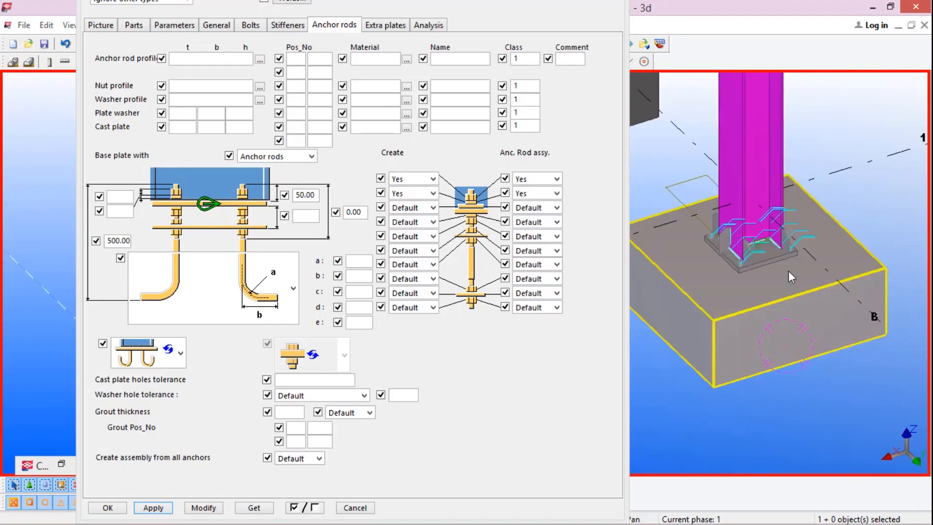
pyautogui.scroll(4, 762, 265)
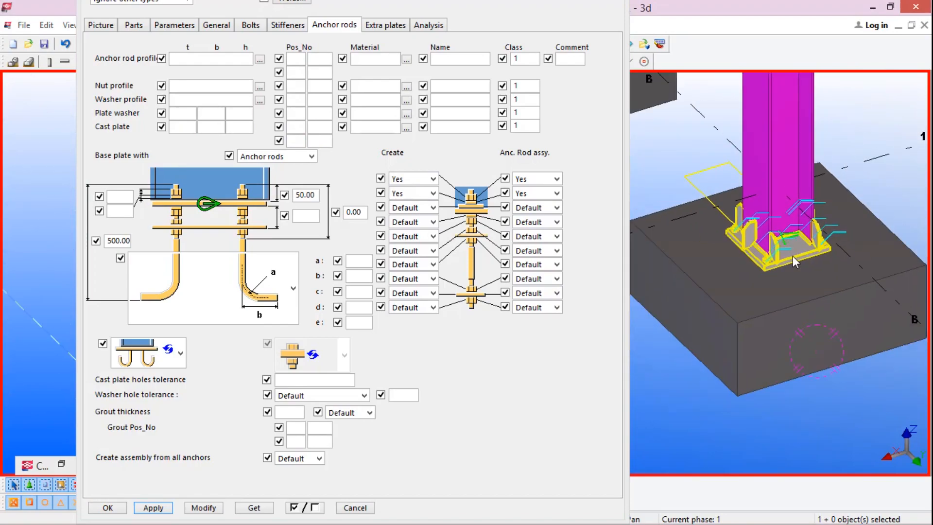
pyautogui.scroll(3, 777, 291)
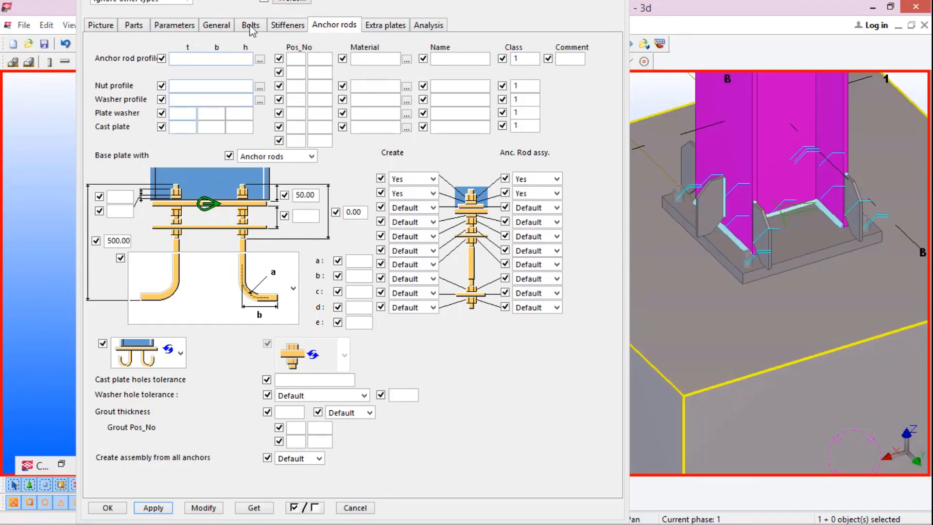
# Set all four corner chamfer dimensions of the stiffeners in line with the column web to 20, and modify the connection
pyautogui.click(290, 28)
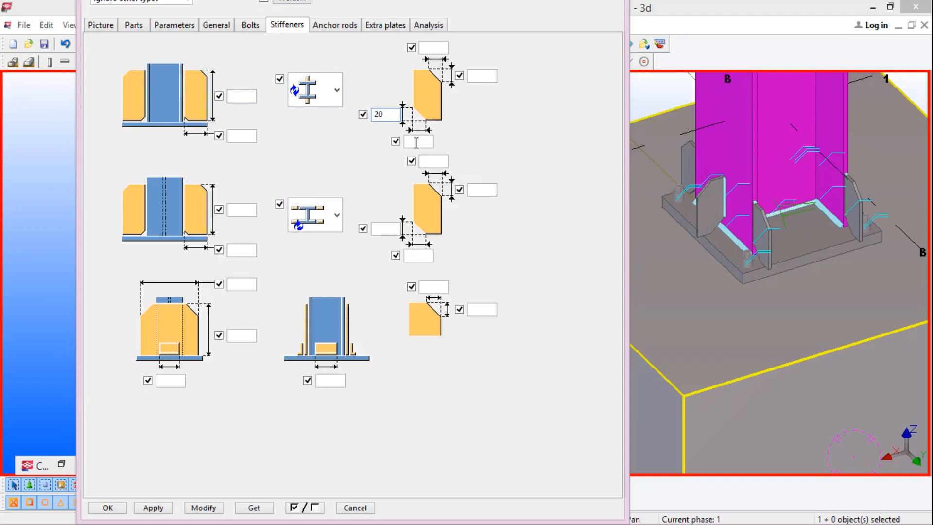
pyautogui.click(426, 48)
pyautogui.write('20')
pyautogui.click(480, 76)
pyautogui.write('20')
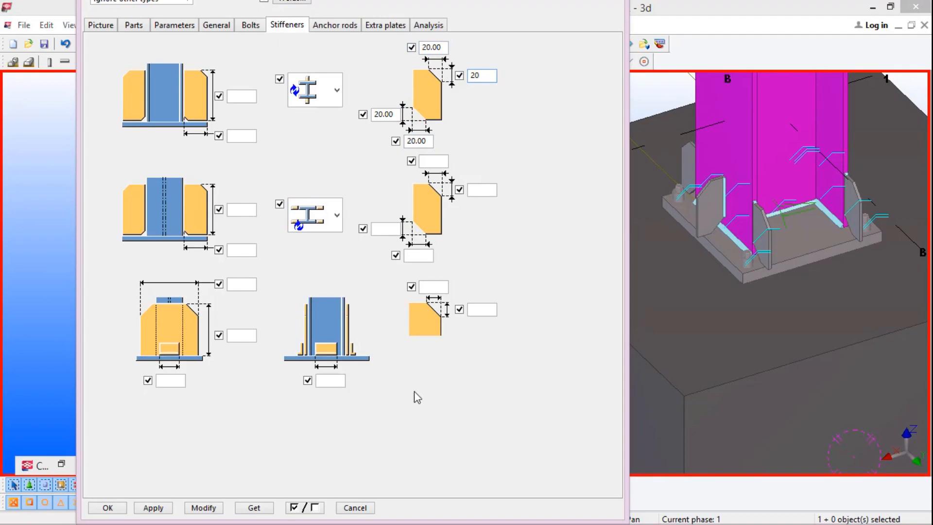
pyautogui.click(204, 507)
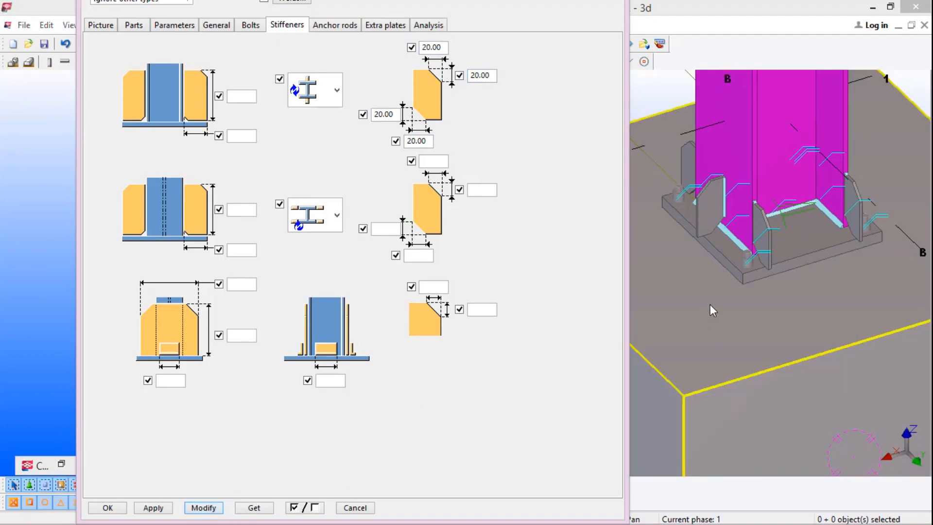
pyautogui.click(253, 506)
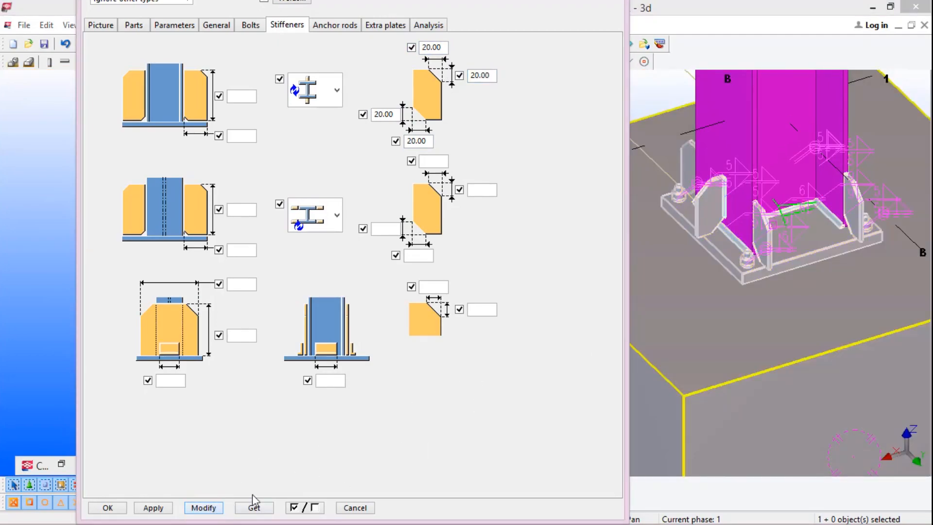
pyautogui.click(768, 246)
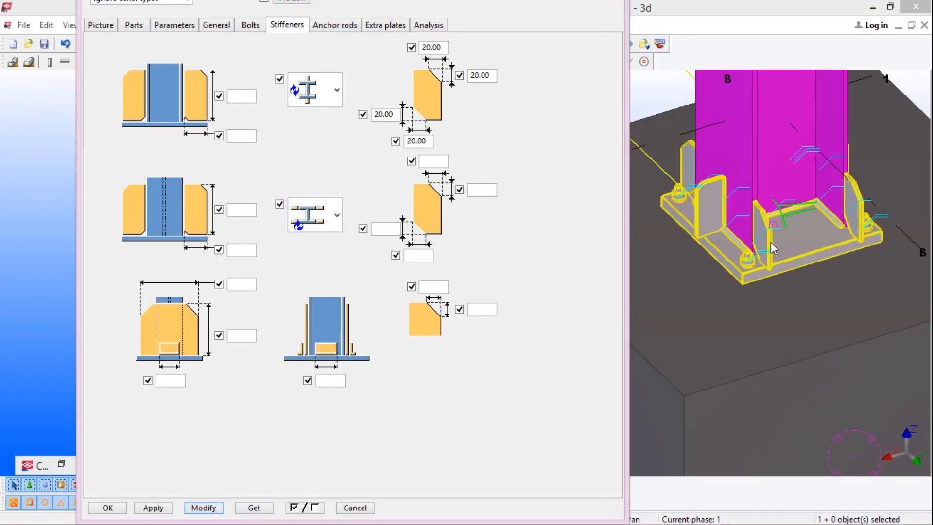
# Set all four corner chamfer dimensions of the stiffeners in line with the column flanges to 20, and modify the connection
pyautogui.scroll(5, 771, 242)
pyautogui.scroll(3, 725, 226)
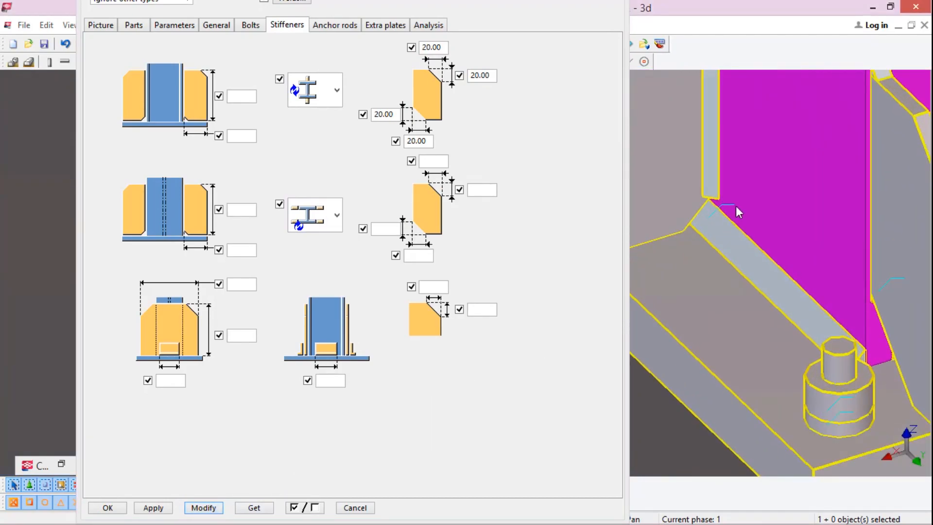
pyautogui.scroll(-3, 737, 211)
pyautogui.scroll(-5, 739, 233)
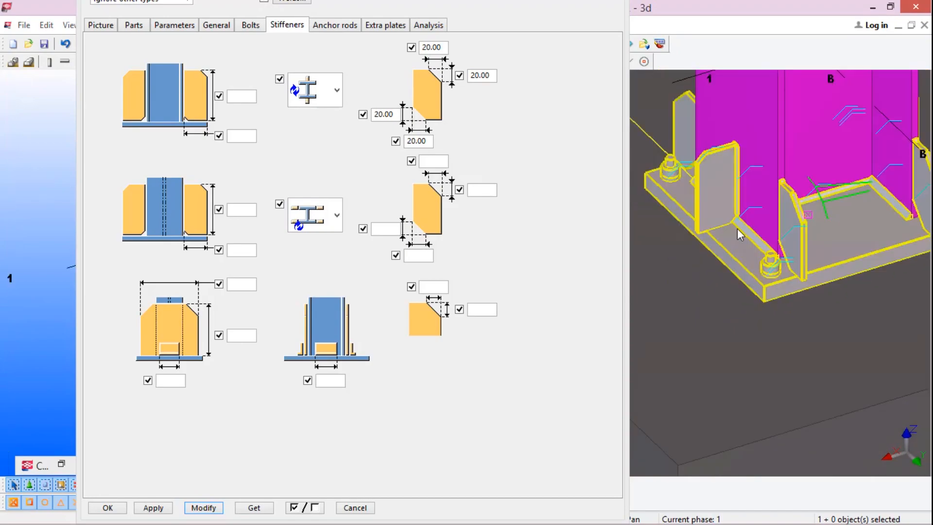
pyautogui.moveTo(830, 264)
pyautogui.keyDown('ctrl'); pyautogui.mouseDown(button='middle')
pyautogui.moveTo(820, 262)
pyautogui.moveTo(828, 251)
pyautogui.mouseUp(button='middle'); pyautogui.keyUp('ctrl')
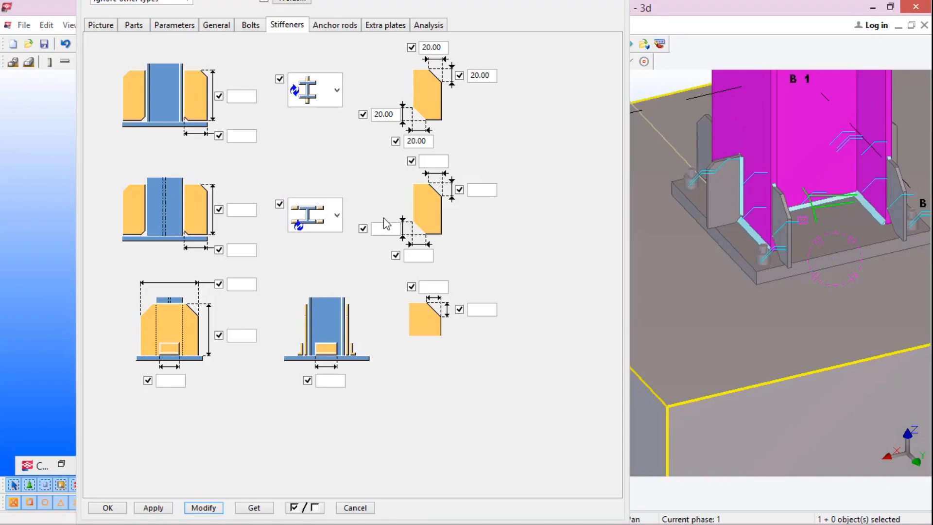
pyautogui.click(487, 191)
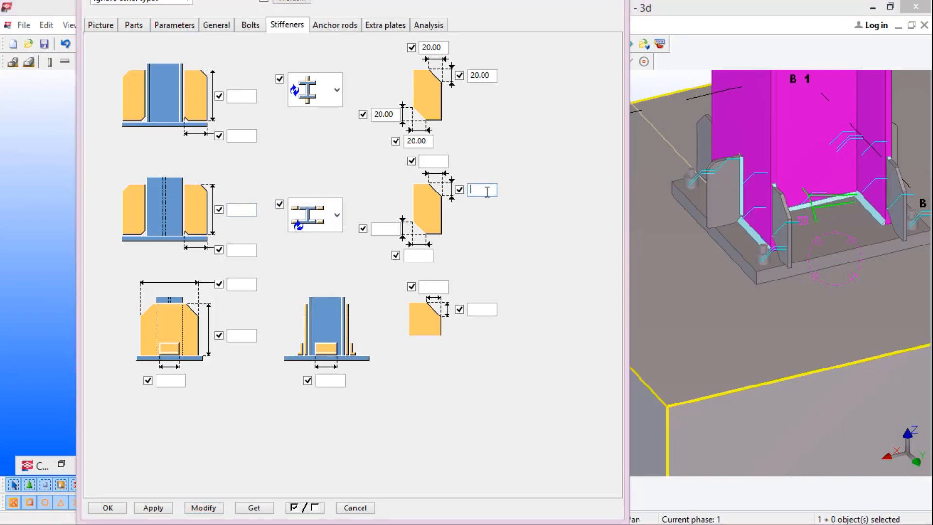
pyautogui.write('20')
pyautogui.click(443, 161)
pyautogui.write('20')
pyautogui.click(387, 229)
pyautogui.write('20')
pyautogui.click(215, 507)
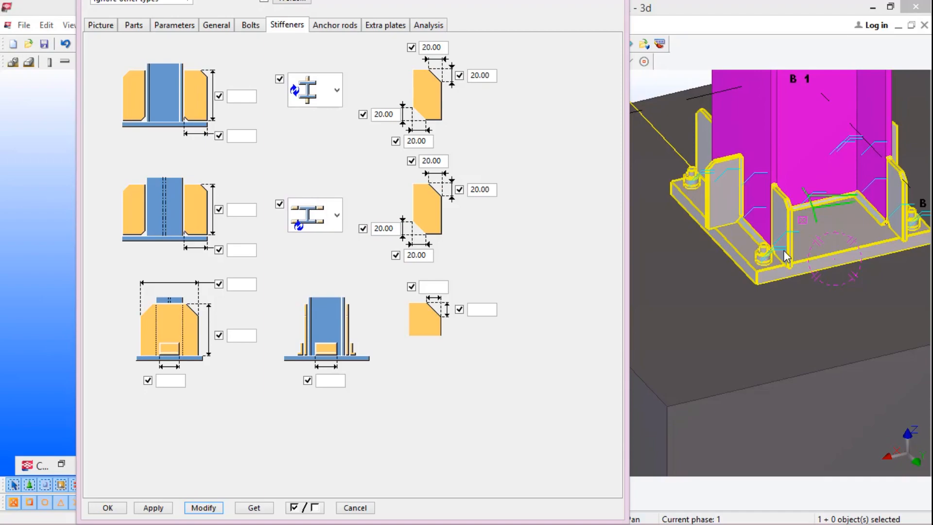
pyautogui.click(767, 233)
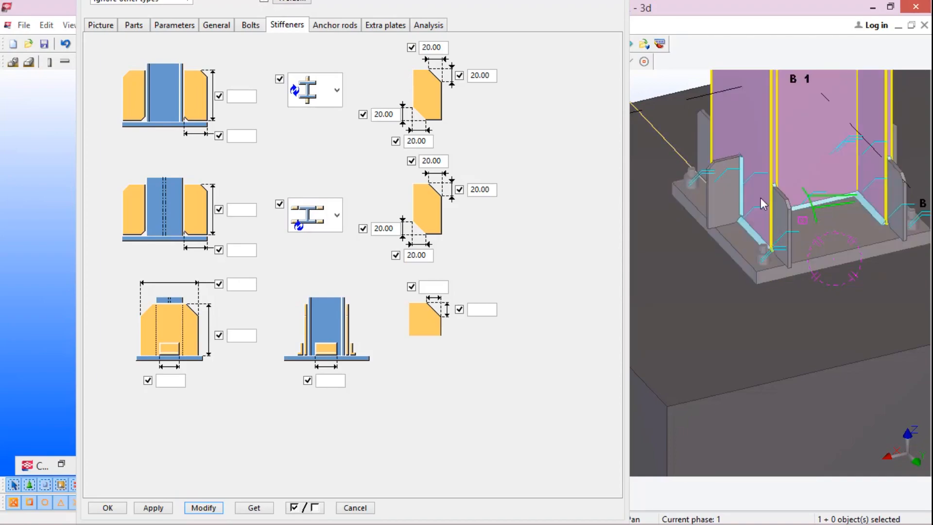
pyautogui.scroll(-2, 803, 238)
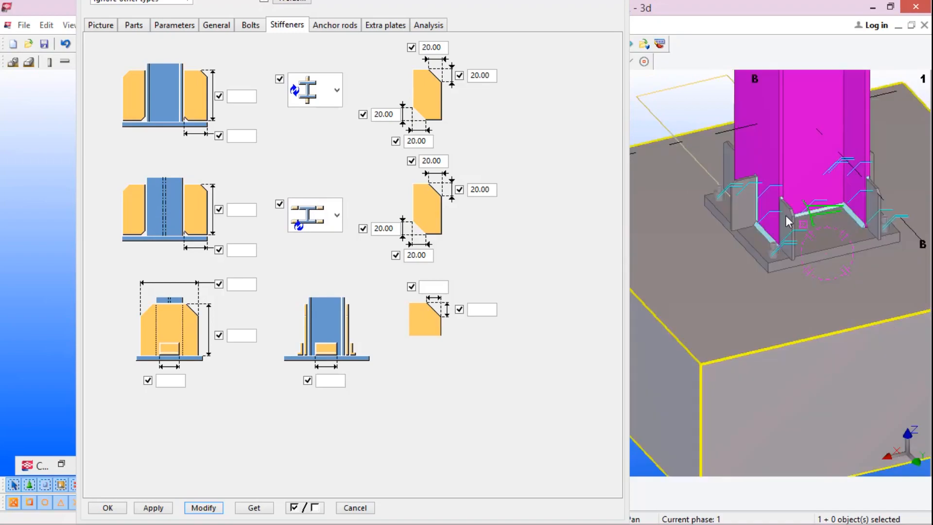
pyautogui.scroll(-3, 804, 224)
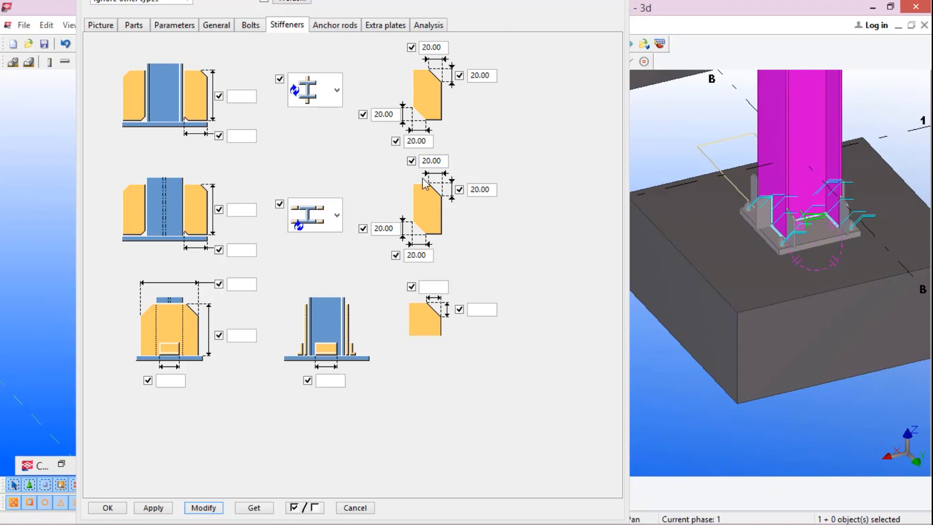
pyautogui.scroll(-5, 804, 277)
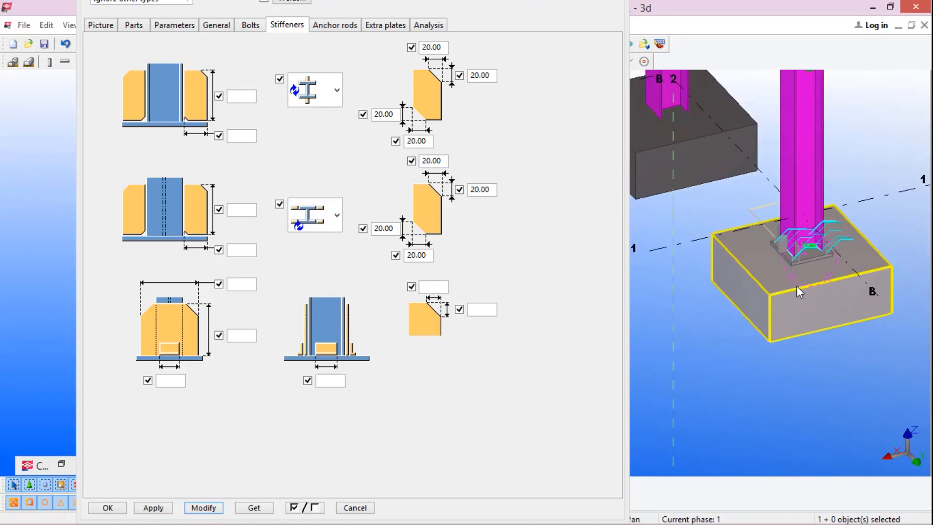
pyautogui.scroll(6, 797, 282)
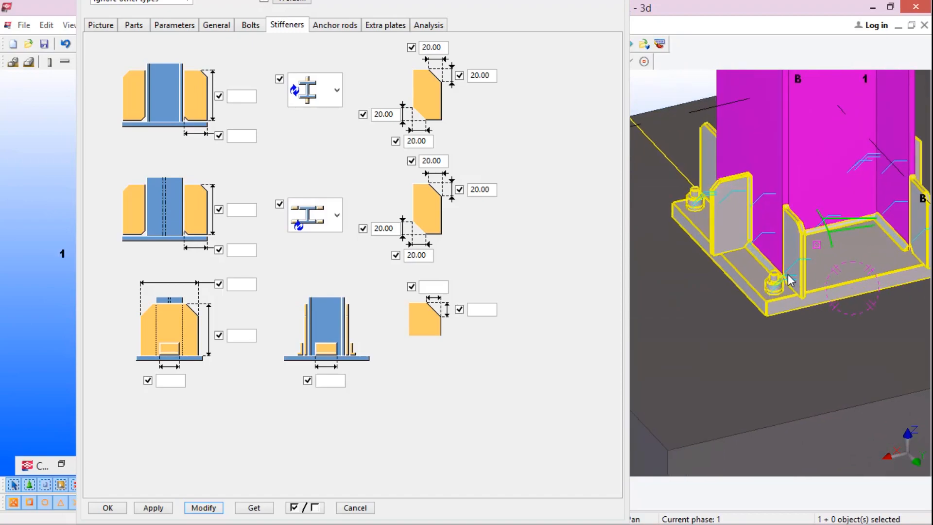
# Review the base plate connection's parameter and part settings, then accept the connection properties
pyautogui.scroll(-5, 797, 265)
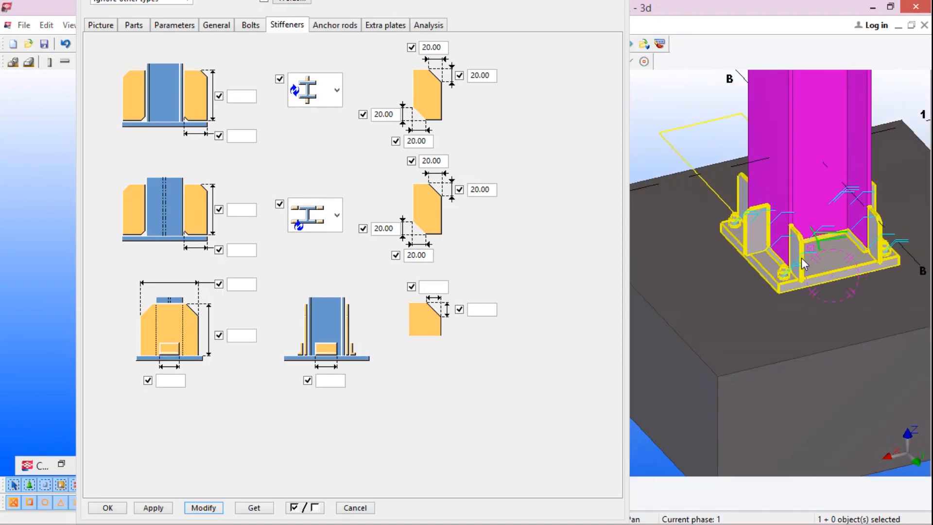
pyautogui.scroll(4, 800, 223)
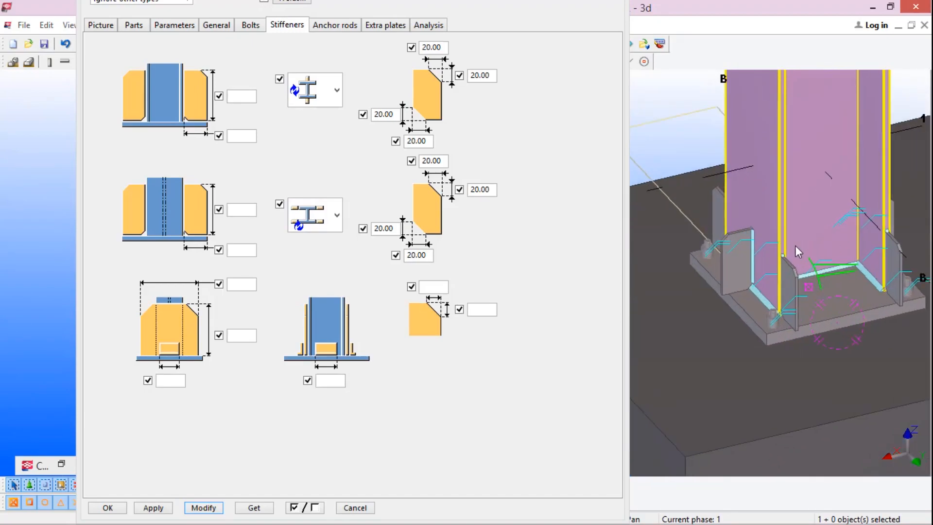
pyautogui.scroll(-3, 797, 297)
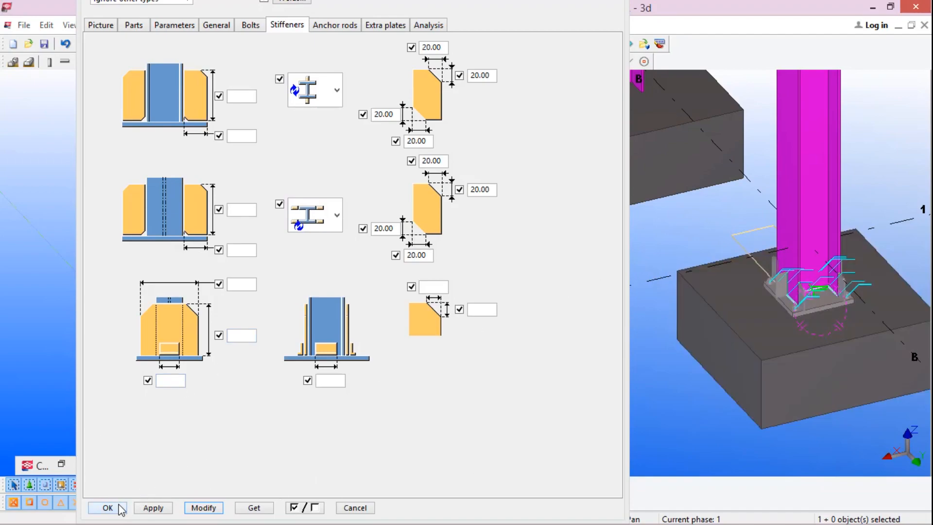
pyautogui.scroll(3, 803, 314)
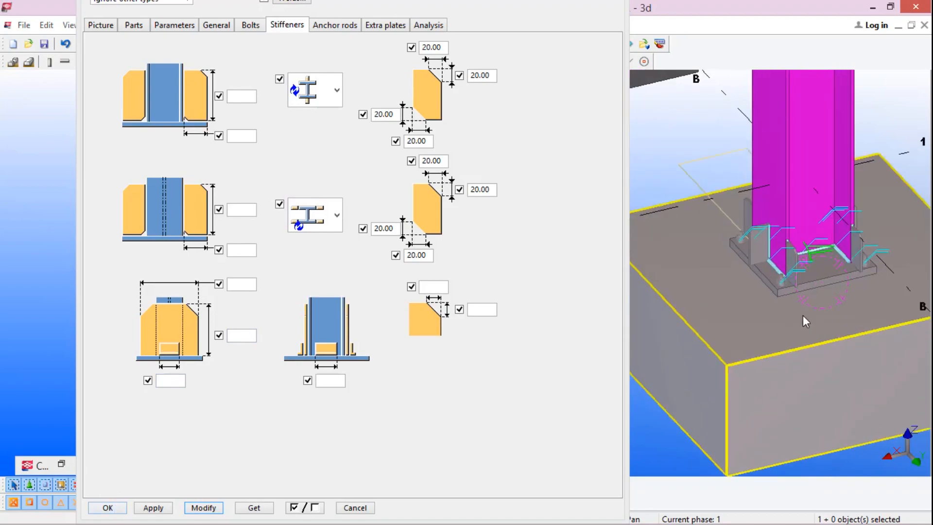
pyautogui.scroll(-2, 844, 272)
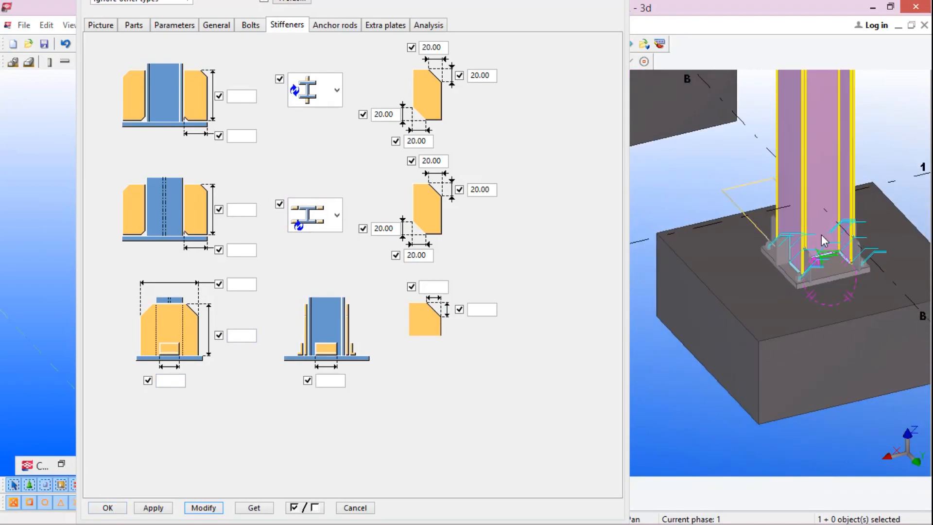
pyautogui.click(190, 28)
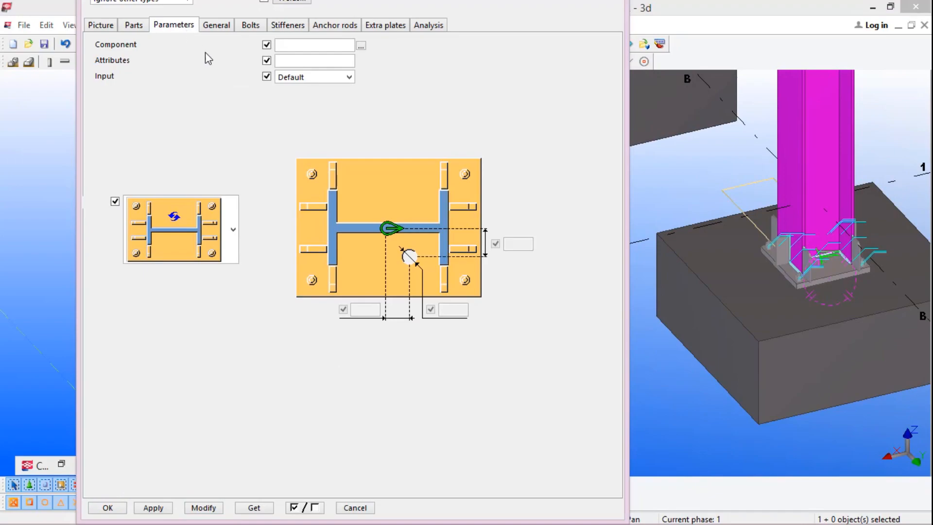
pyautogui.click(139, 29)
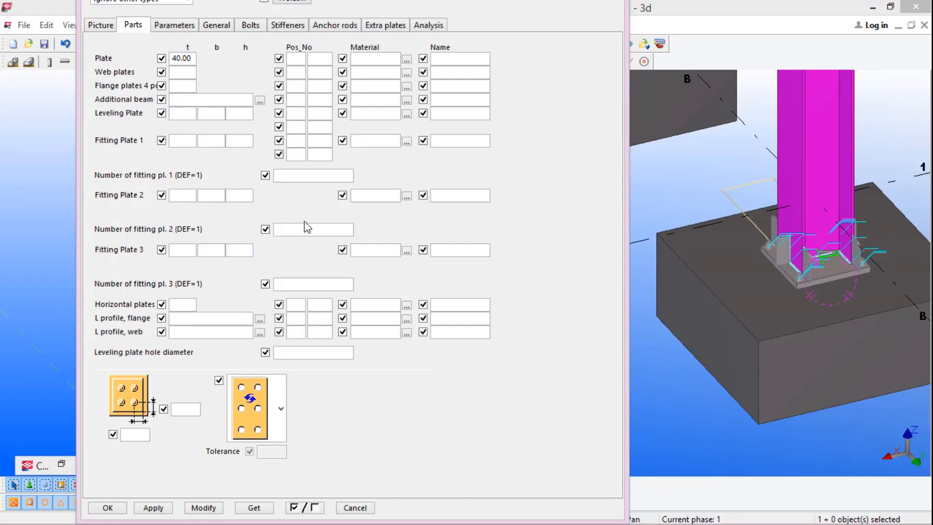
pyautogui.click(378, 197)
pyautogui.click(108, 508)
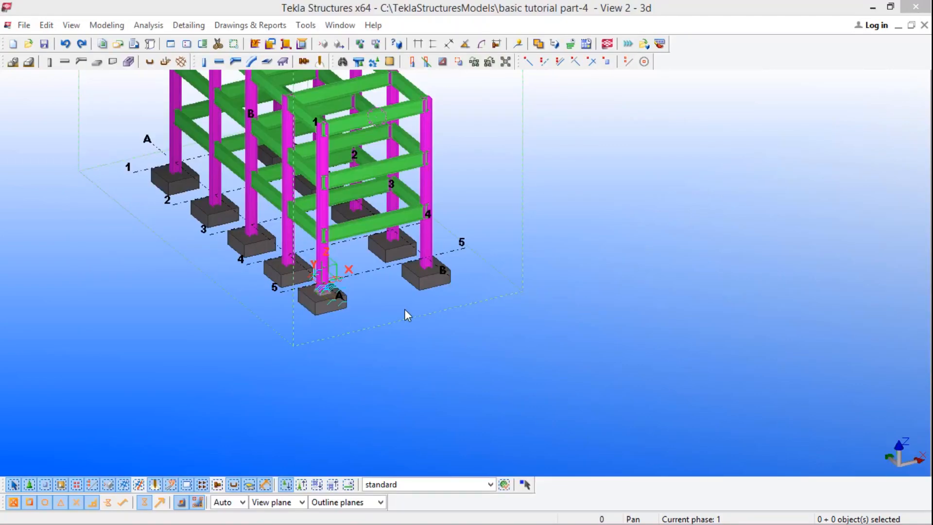
# Examine the stiffened base plate at column A-5 and the neighbouring column bases in the 3D view
pyautogui.scroll(8, 415, 350)
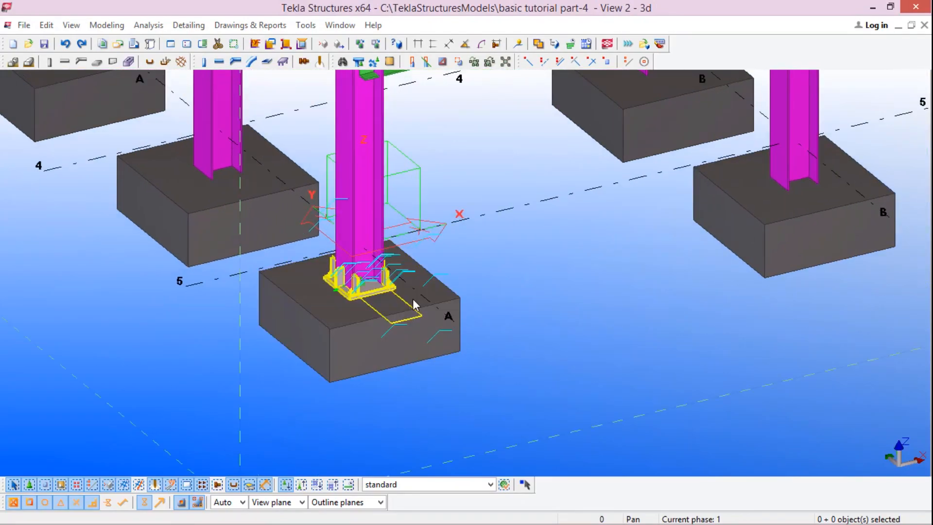
pyautogui.scroll(-8, 475, 313)
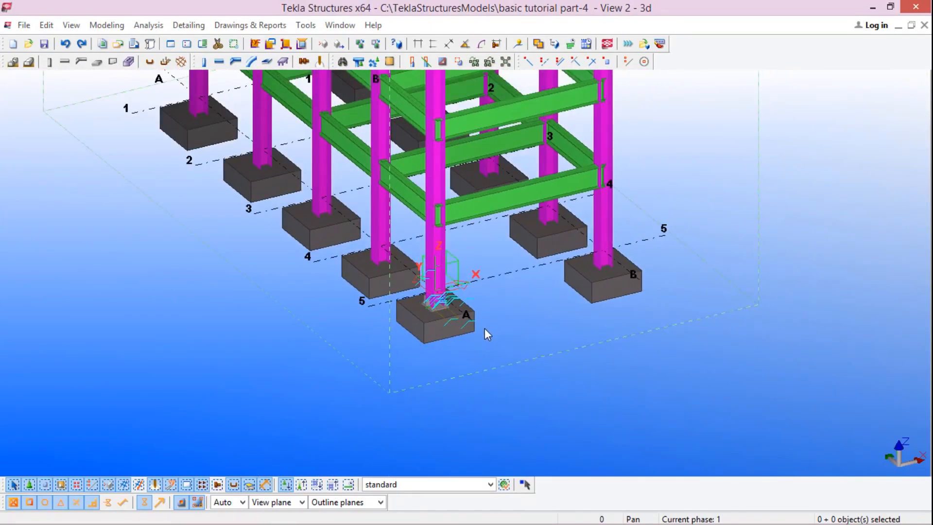
pyautogui.scroll(2, 485, 328)
pyautogui.scroll(-5, 485, 140)
pyautogui.scroll(-1, 543, 269)
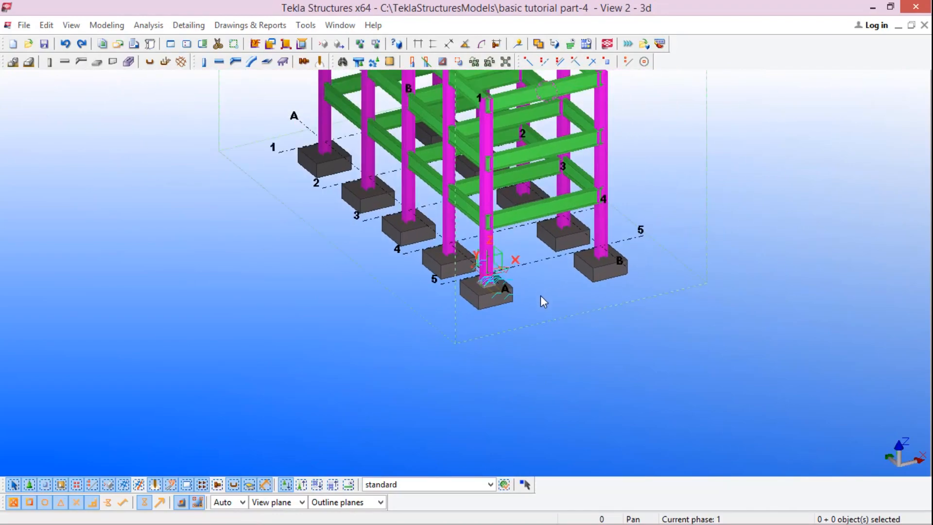
pyautogui.scroll(6, 496, 296)
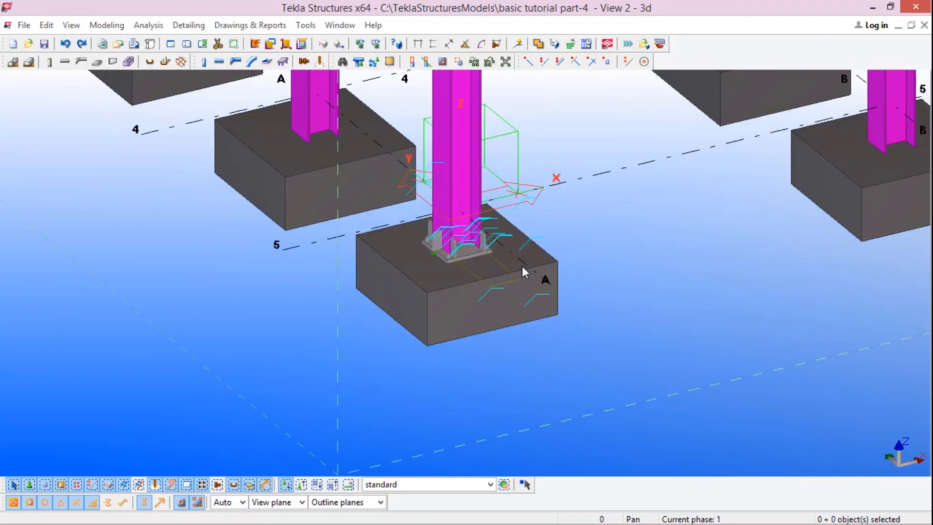
pyautogui.scroll(-5, 527, 272)
pyautogui.scroll(5, 531, 270)
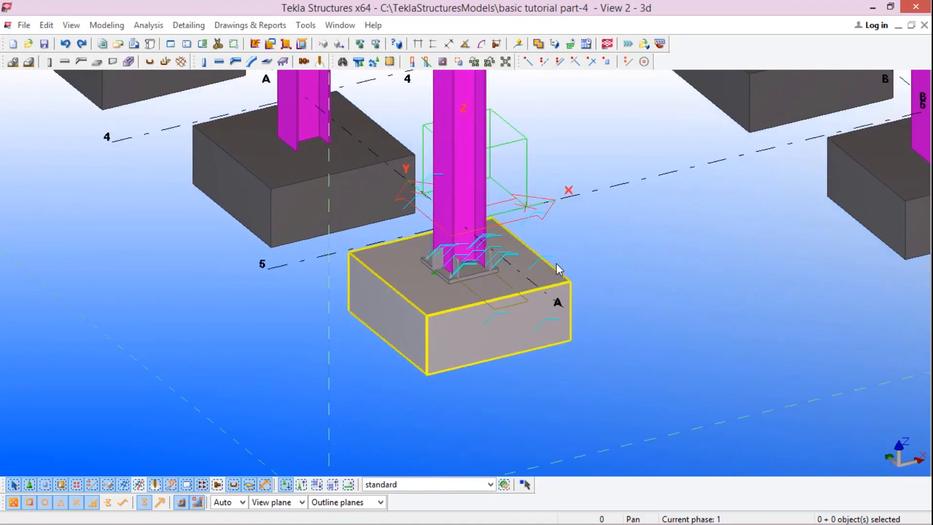
pyautogui.scroll(-4, 558, 269)
pyautogui.scroll(1, 536, 276)
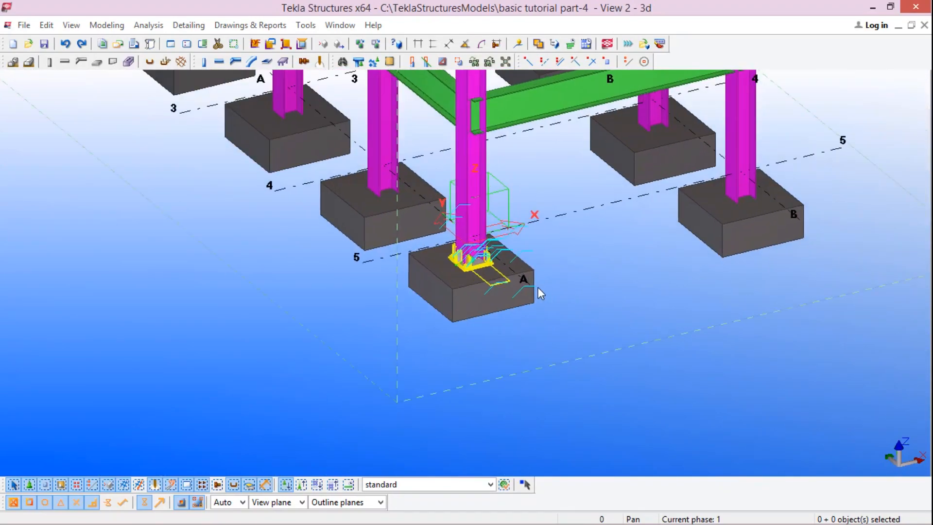
pyautogui.scroll(5, 538, 287)
pyautogui.scroll(-2, 536, 226)
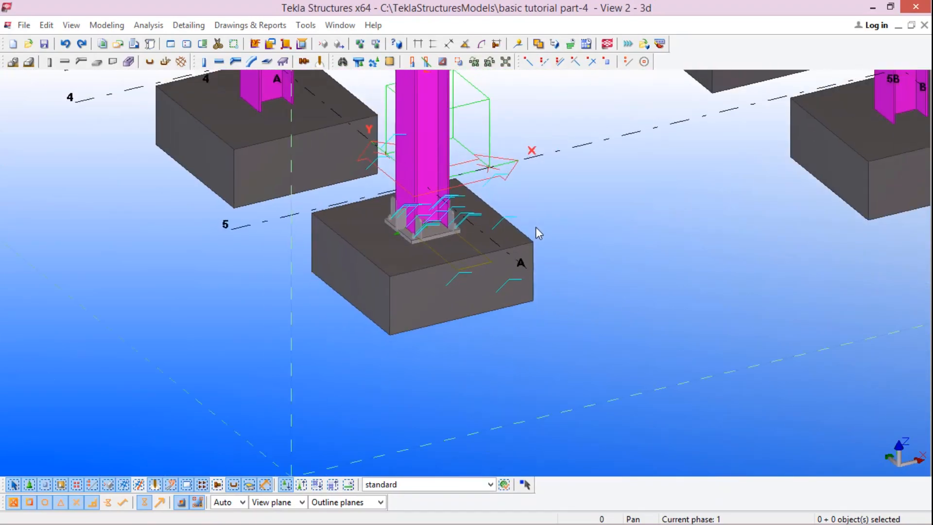
pyautogui.scroll(-3, 509, 229)
pyautogui.scroll(3, 506, 232)
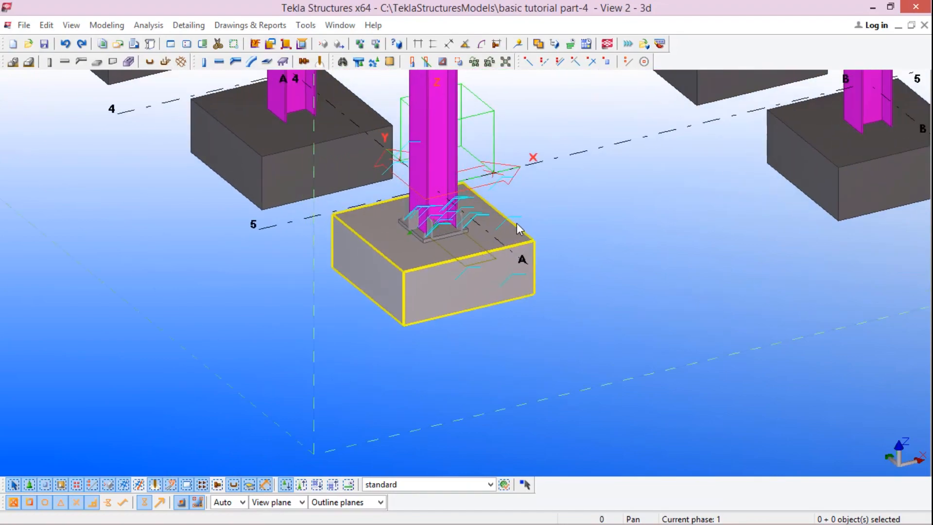
pyautogui.scroll(1, 506, 232)
pyautogui.scroll(-5, 538, 247)
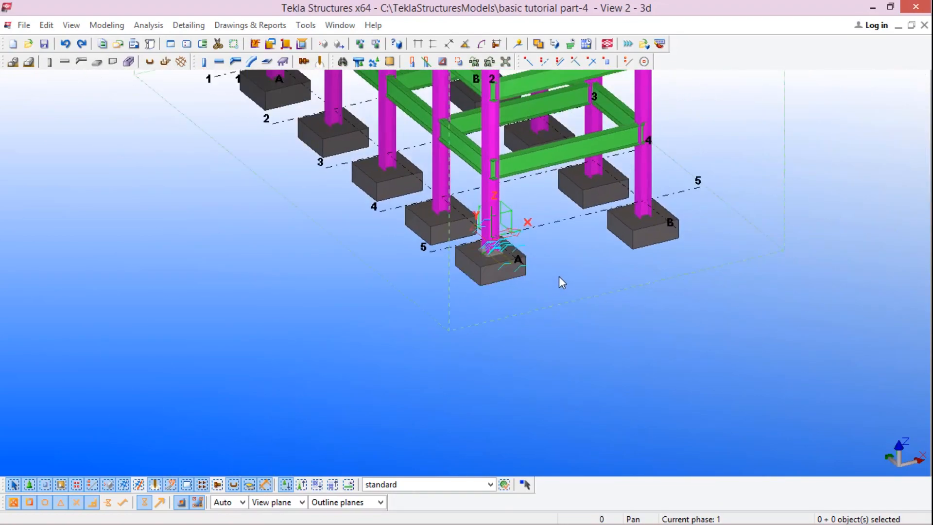
# Hide welds both in the model and in components through the 3D view's display settings, and apply the change to the view
pyautogui.click(611, 309)
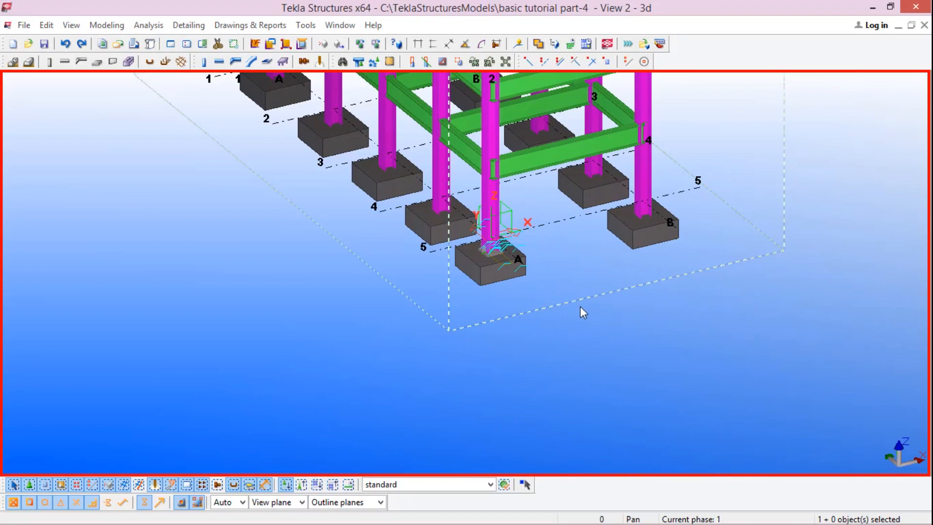
pyautogui.doubleClick(564, 267)
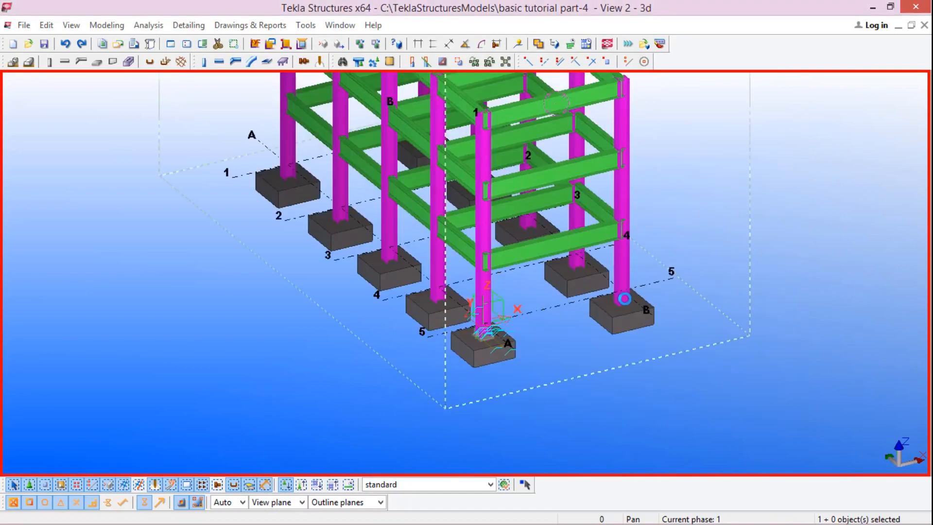
pyautogui.doubleClick(720, 262)
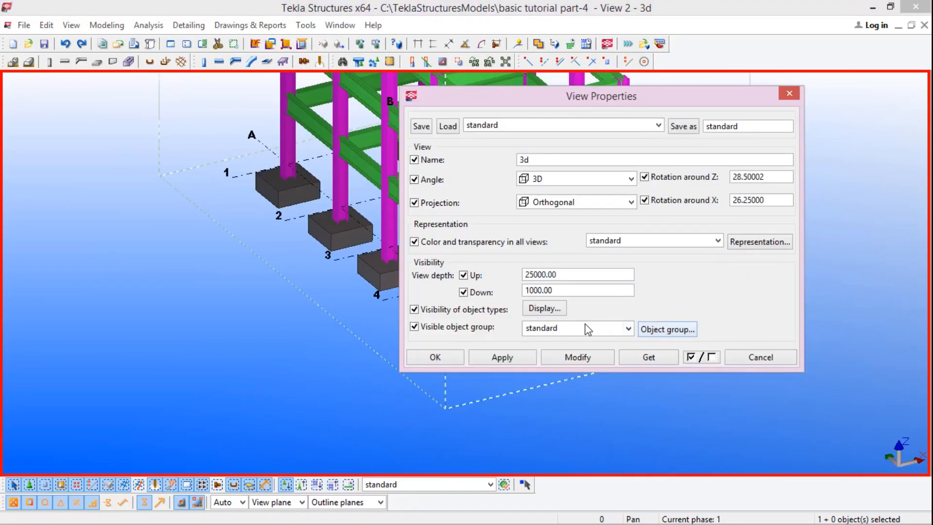
pyautogui.click(545, 308)
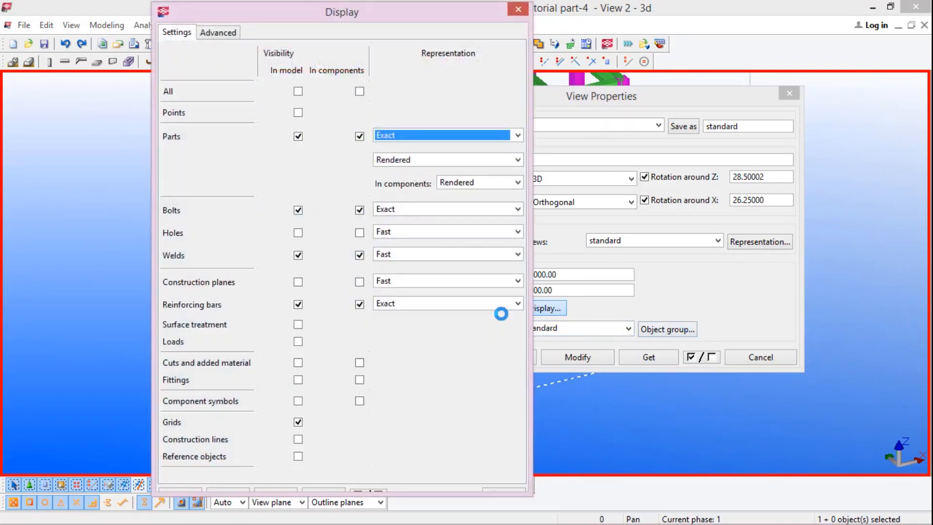
pyautogui.click(299, 256)
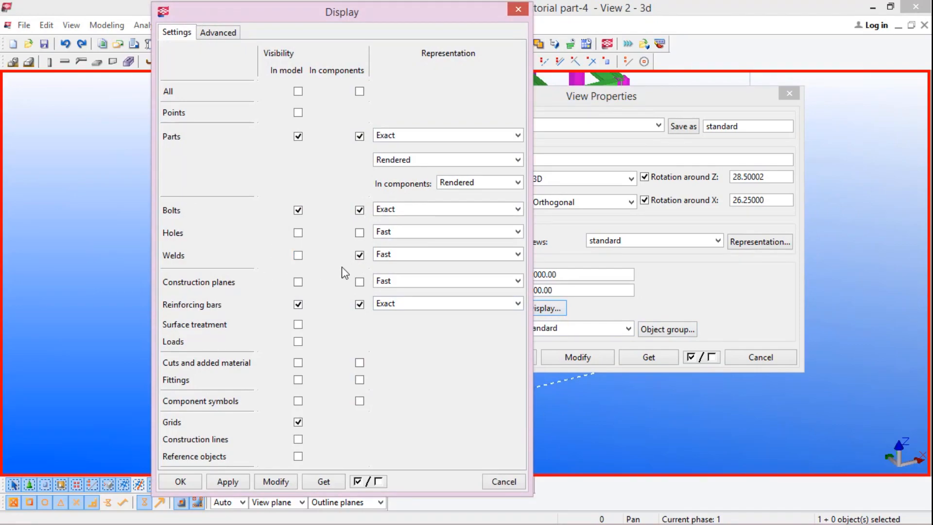
pyautogui.click(360, 256)
pyautogui.moveTo(428, 11); pyautogui.dragTo(821, 12)
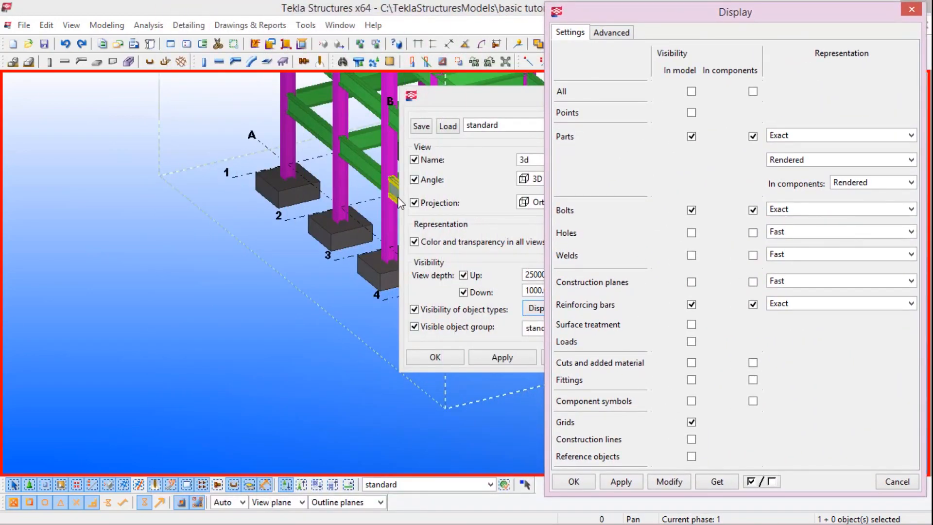
pyautogui.moveTo(350, 205); pyautogui.dragTo(102, 199, button='middle')
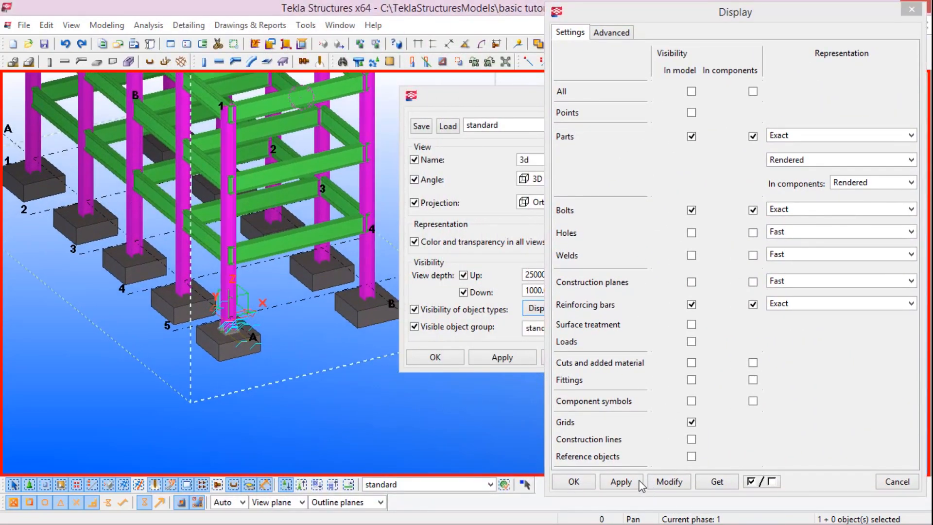
pyautogui.click(671, 482)
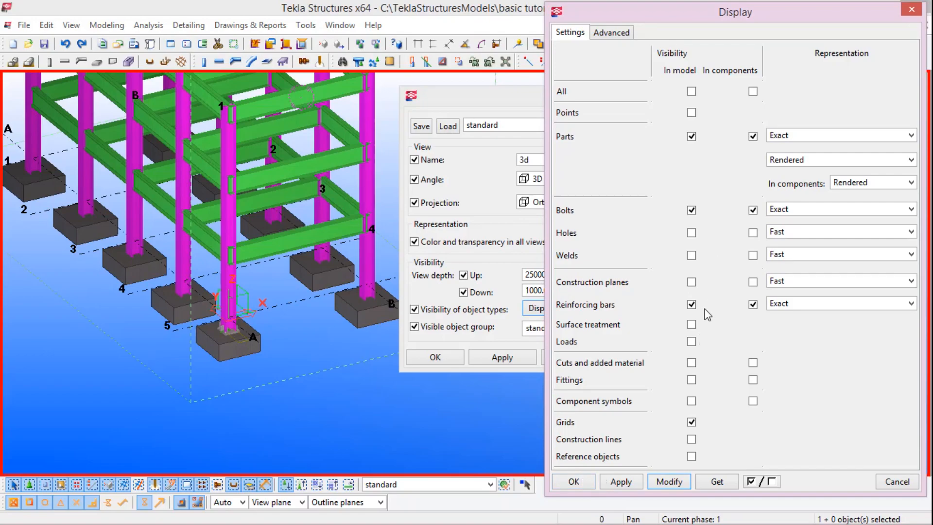
pyautogui.click(590, 482)
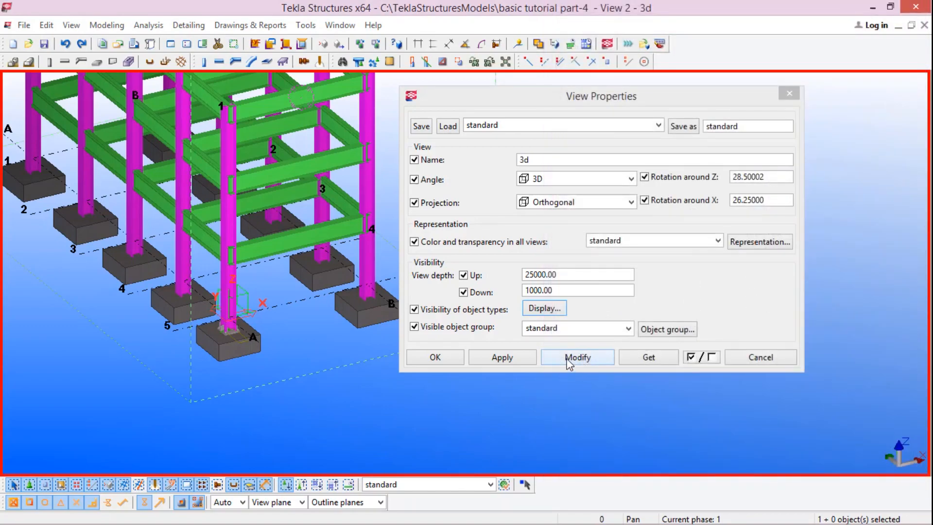
pyautogui.click(577, 365)
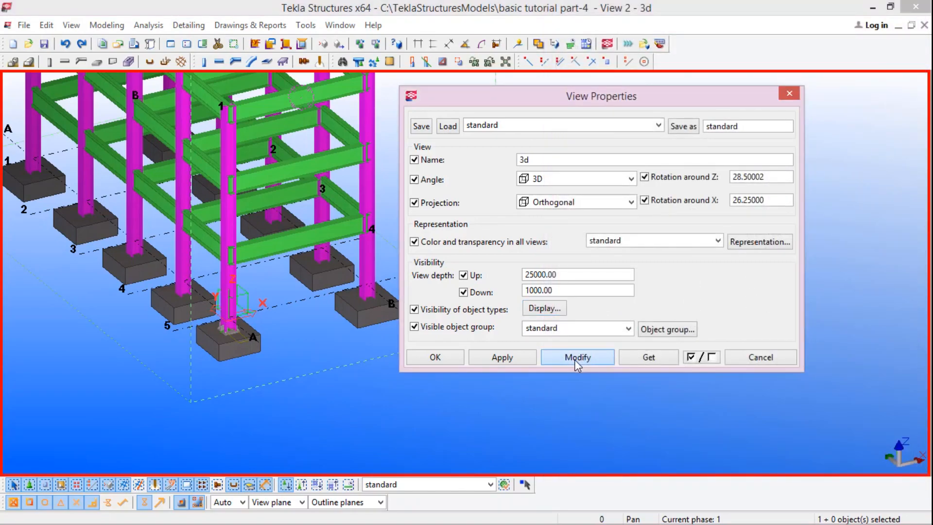
pyautogui.click(455, 358)
# Examine the base plate at column A-5 without weld symbols and compare it with the bare column bases nearby
pyautogui.scroll(4, 291, 351)
pyautogui.scroll(2, 283, 347)
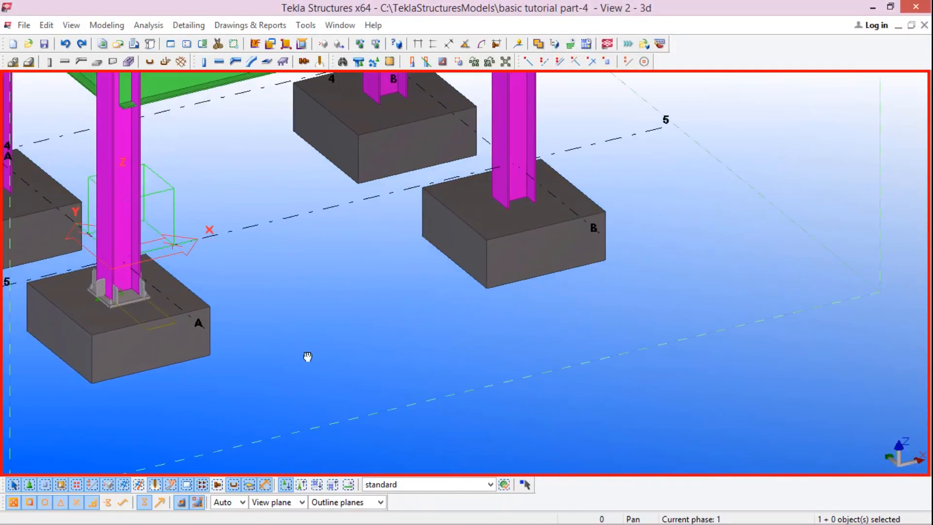
pyautogui.moveTo(307, 357); pyautogui.dragTo(364, 371, button='middle')
pyautogui.scroll(-4, 366, 364)
pyautogui.scroll(2, 224, 306)
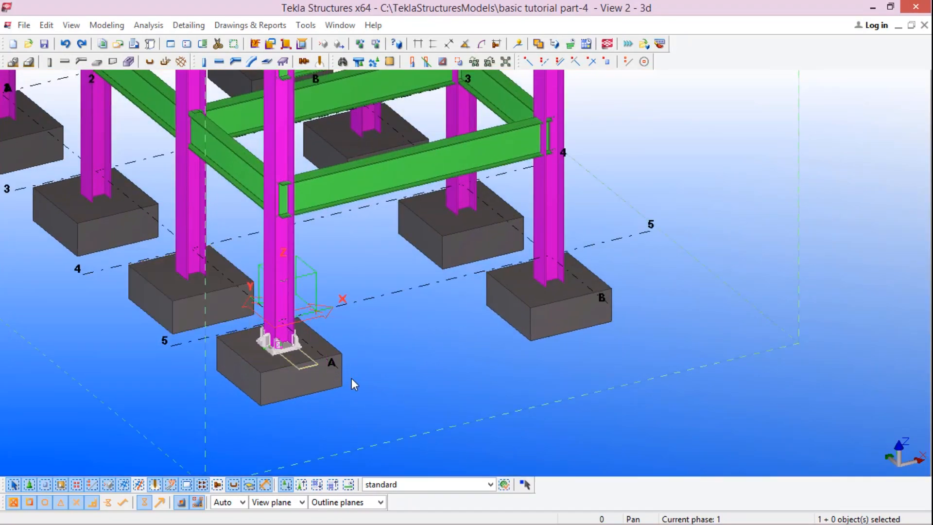
pyautogui.scroll(5, 274, 350)
pyautogui.scroll(-1, 292, 328)
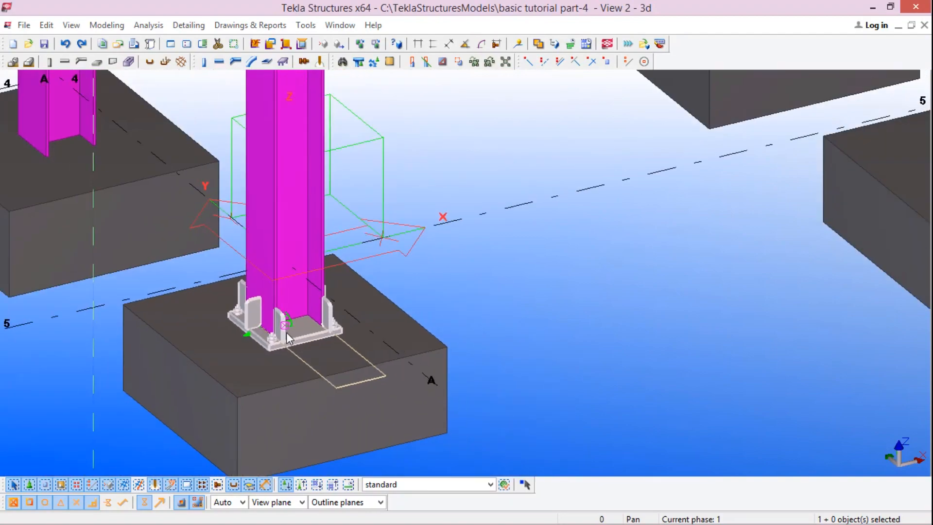
pyautogui.scroll(-5, 287, 333)
pyautogui.scroll(1, 364, 369)
pyautogui.scroll(3, 266, 351)
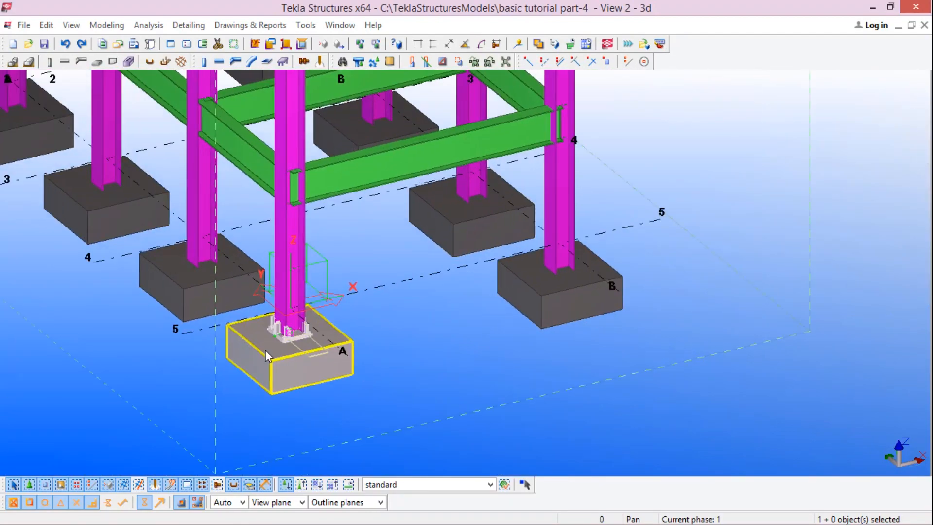
# Copy the stiffened base plate connection from column A-5 to column B-5, using the ends of grid lines A and B as reference points
pyautogui.scroll(-3, 406, 340)
pyautogui.scroll(3, 359, 358)
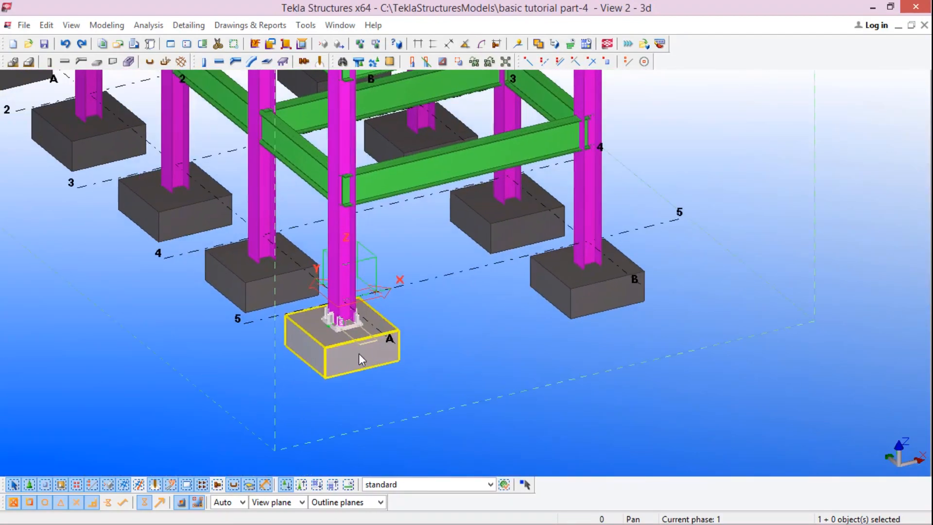
pyautogui.rightClick(389, 346)
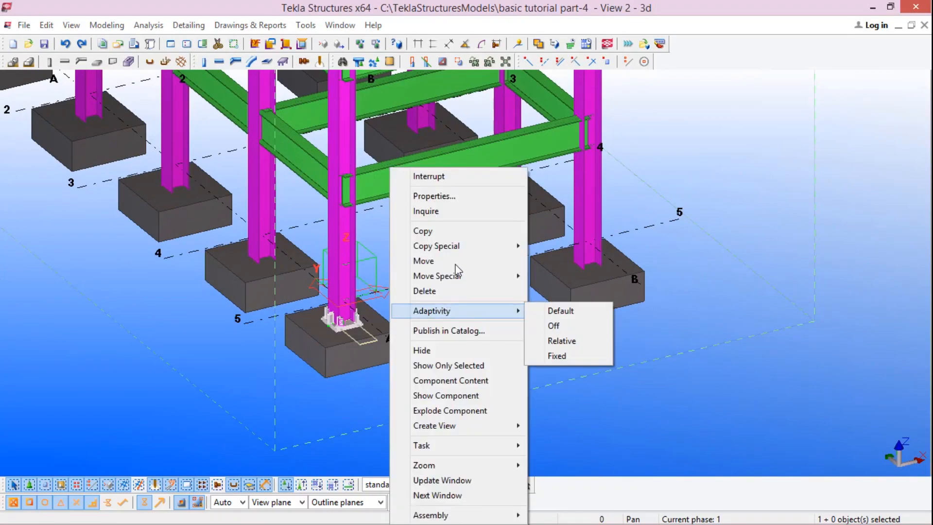
pyautogui.click(455, 232)
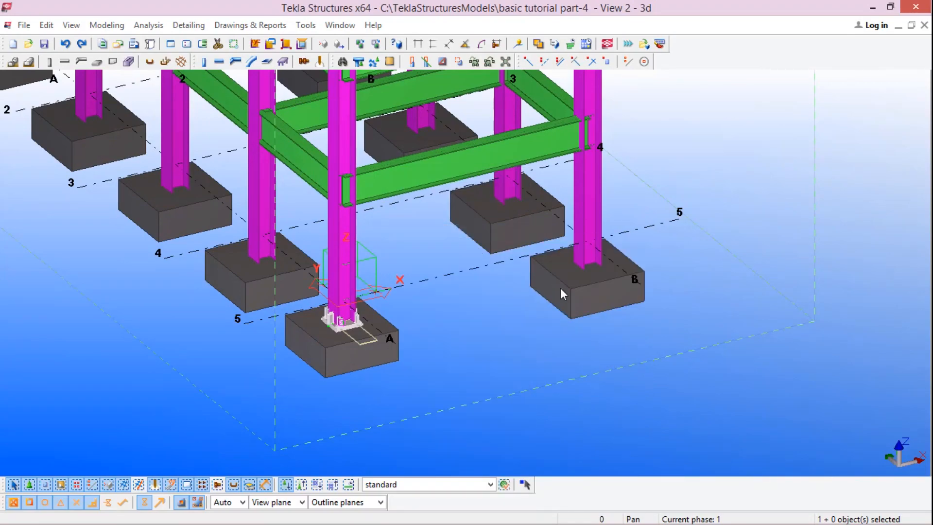
pyautogui.scroll(3, 271, 325)
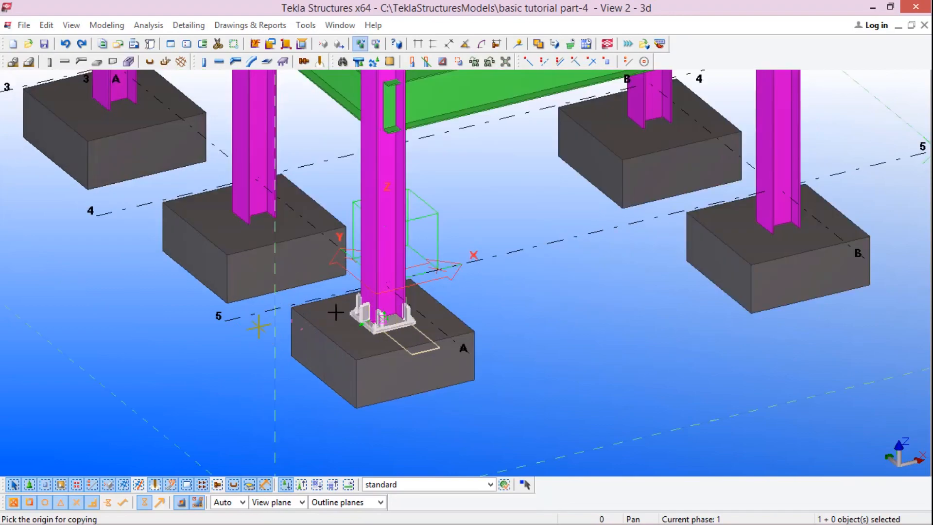
pyautogui.click(469, 357)
pyautogui.scroll(1, 705, 213)
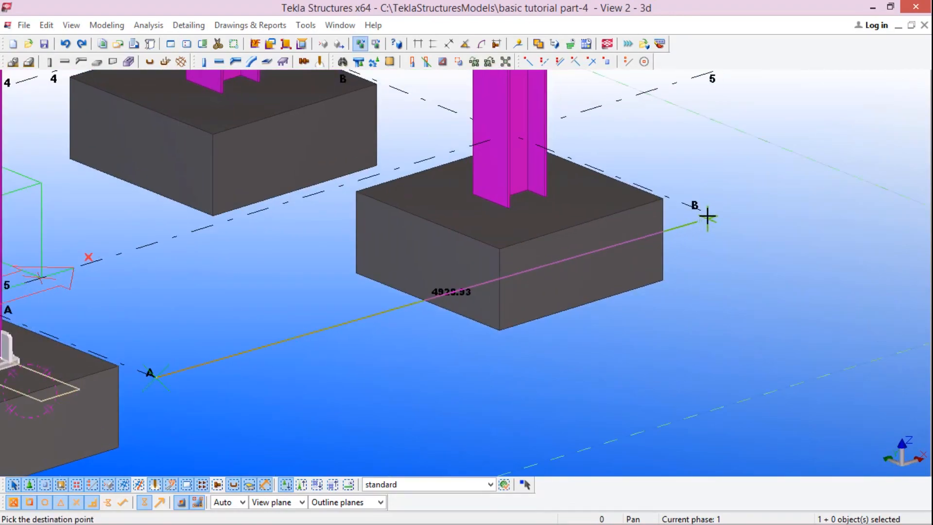
pyautogui.click(700, 210)
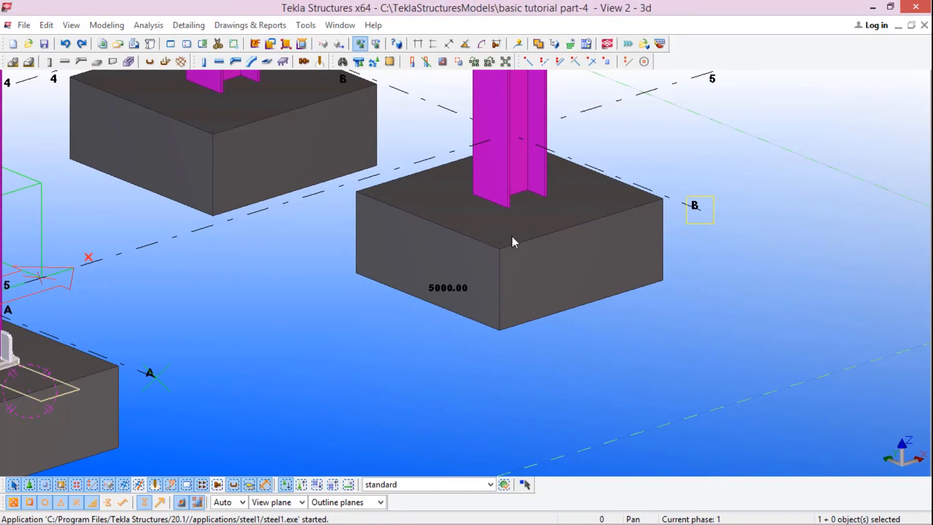
pyautogui.scroll(-4, 548, 228)
pyautogui.scroll(2, 414, 301)
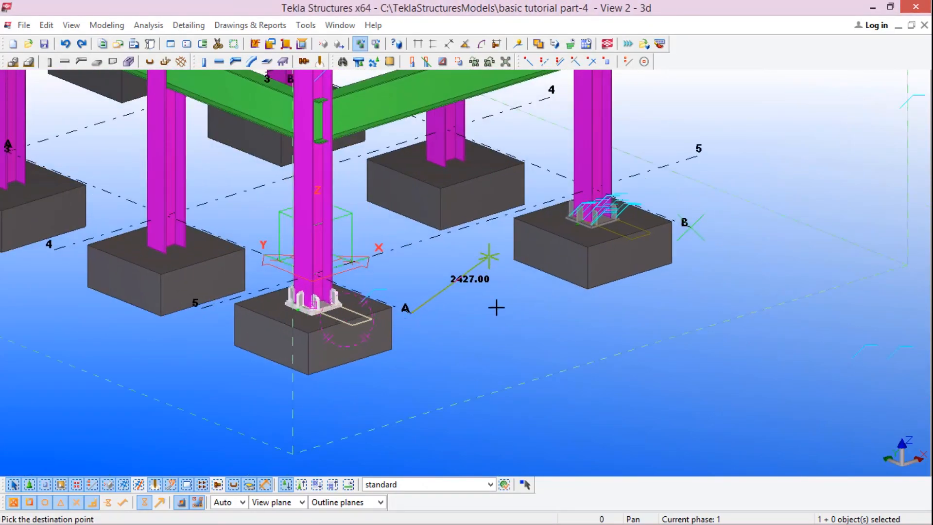
# Select the base plate connections at A-5 and B-5 together and copy them from grid line 5 to grid line 4
pyautogui.scroll(2, 610, 251)
pyautogui.scroll(-2, 610, 239)
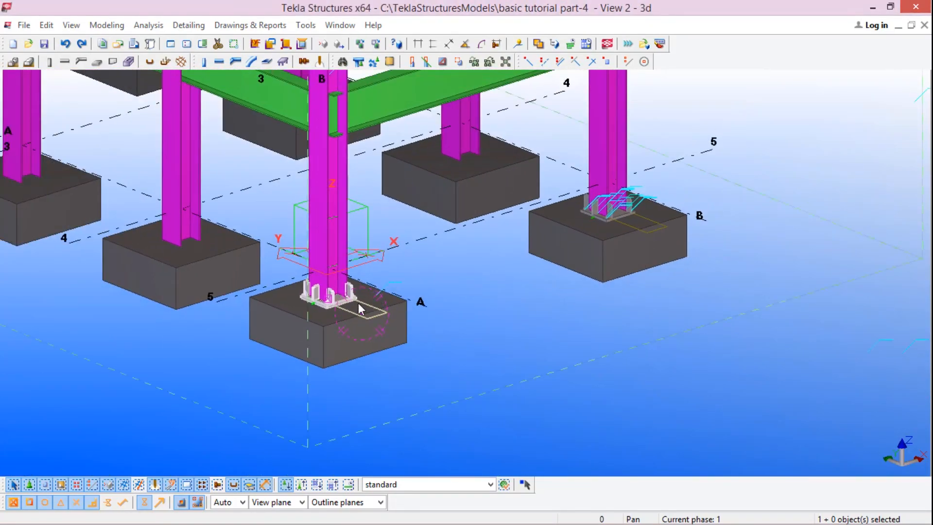
pyautogui.scroll(-3, 360, 309)
pyautogui.scroll(3, 274, 245)
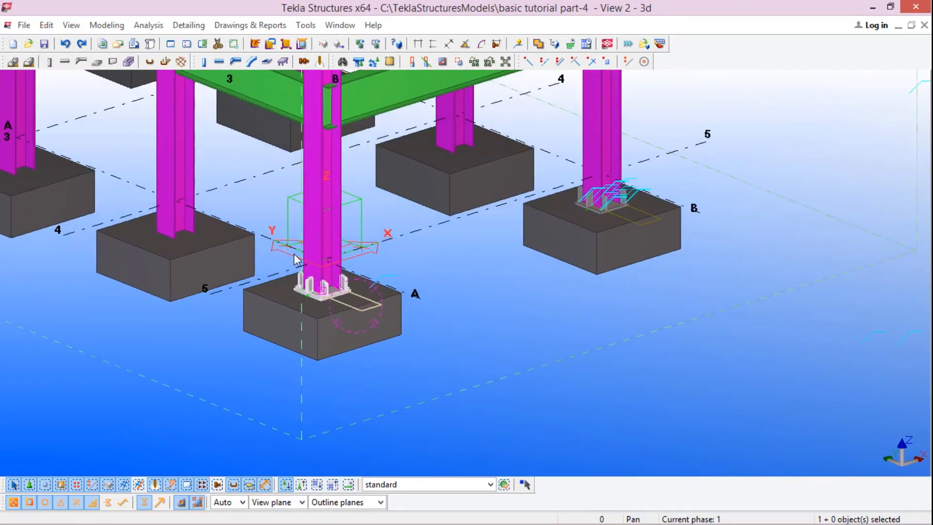
pyautogui.keyDown('shift'); pyautogui.click(602, 215); pyautogui.keyUp('shift')
pyautogui.keyDown('shift'); pyautogui.click(649, 229); pyautogui.keyUp('shift')
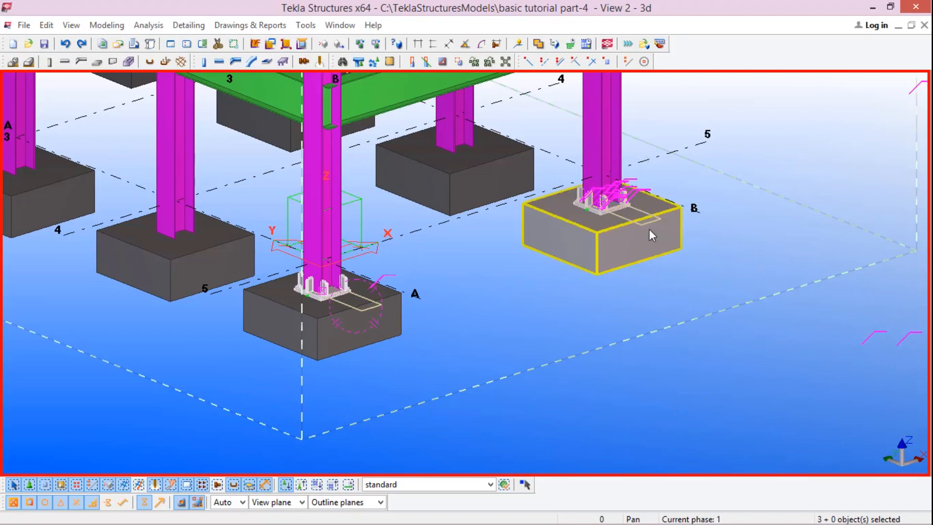
pyautogui.scroll(-2, 632, 233)
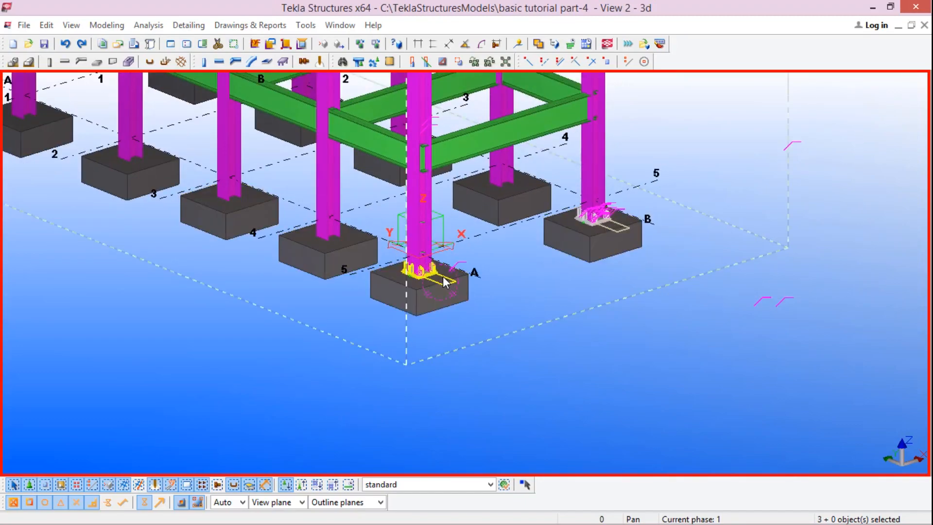
pyautogui.rightClick(508, 268)
pyautogui.click(540, 266)
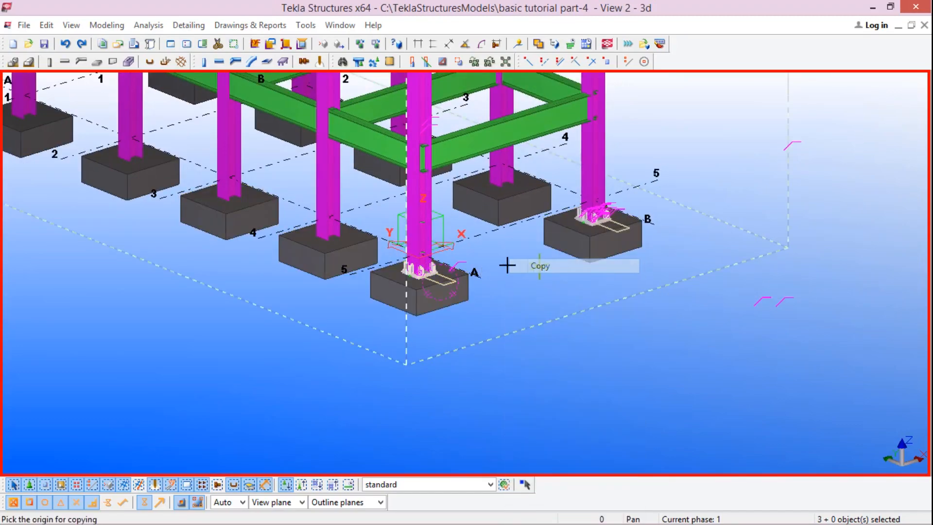
pyautogui.scroll(2, 365, 280)
pyautogui.click(324, 278)
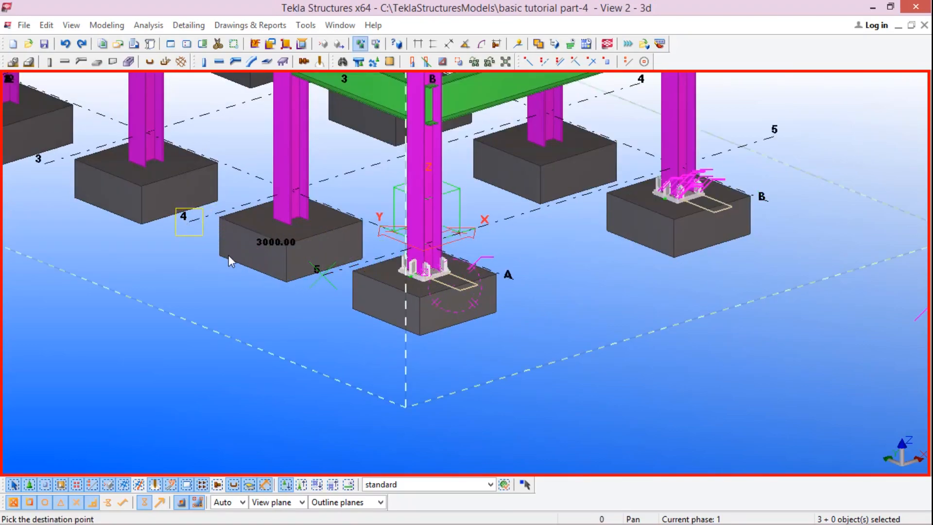
pyautogui.scroll(-2, 176, 217)
# Place further copies of the two base plate connections at grid lines 3, 2 and 1
pyautogui.scroll(4, 170, 214)
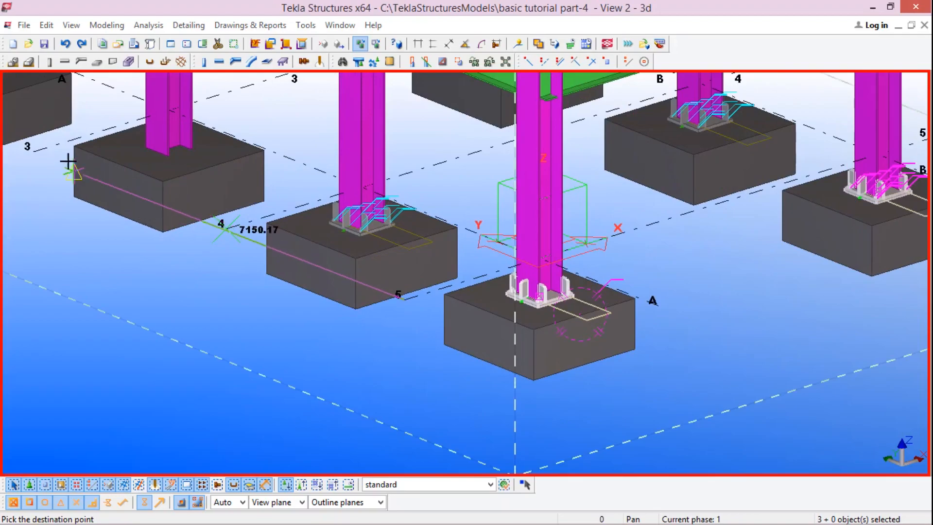
pyautogui.scroll(-3, 441, 307)
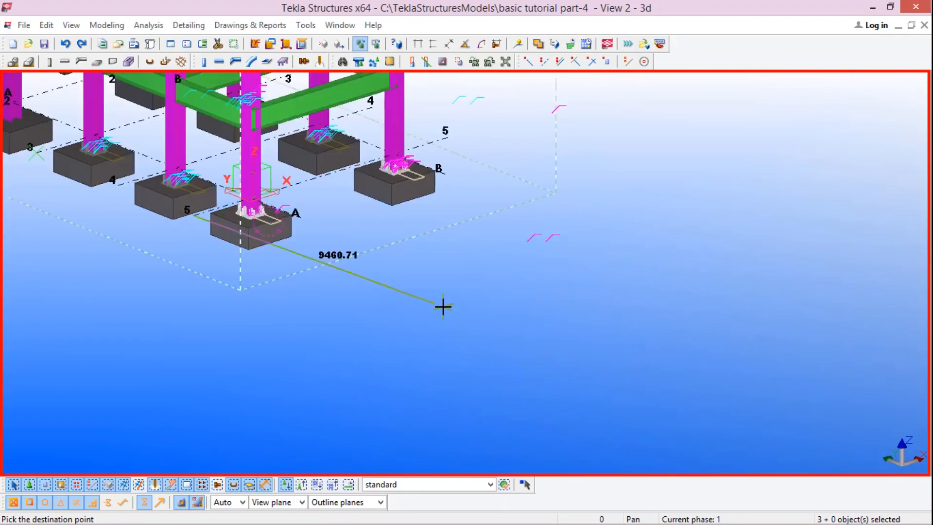
pyautogui.moveTo(472, 295); pyautogui.dragTo(773, 379, button='middle')
pyautogui.scroll(10, 370, 256)
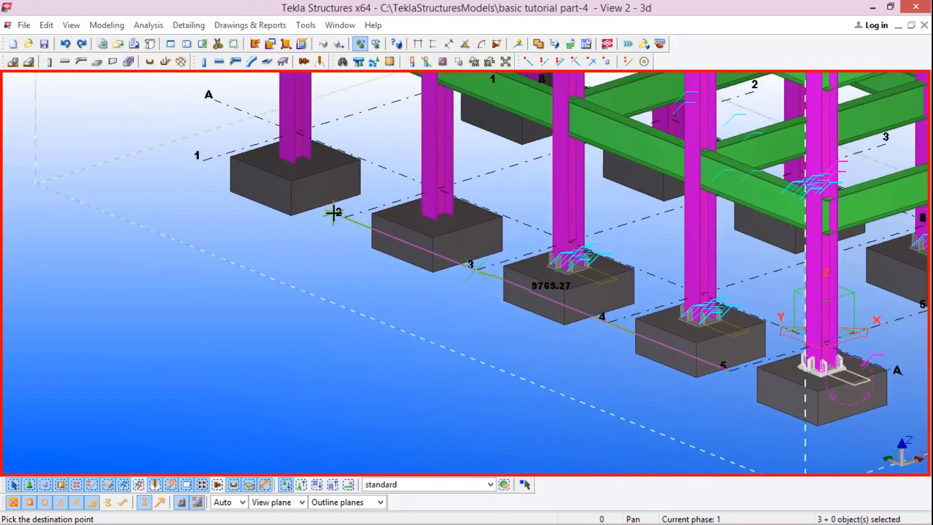
pyautogui.click(164, 140)
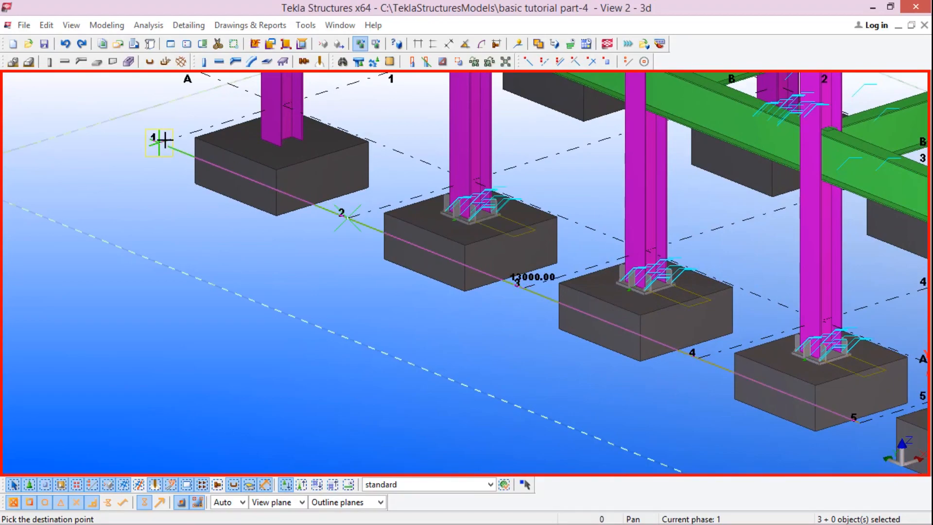
pyautogui.click(315, 194)
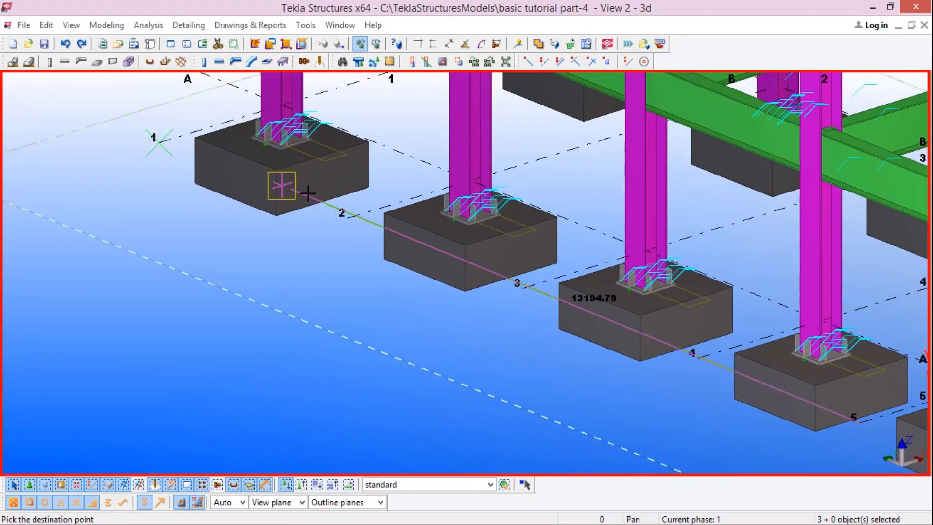
# Inspect the copied base plates along grid line A, especially those at columns A-1 and A-2
pyautogui.scroll(-4, 308, 189)
pyautogui.scroll(8, 304, 188)
pyautogui.scroll(-3, 272, 170)
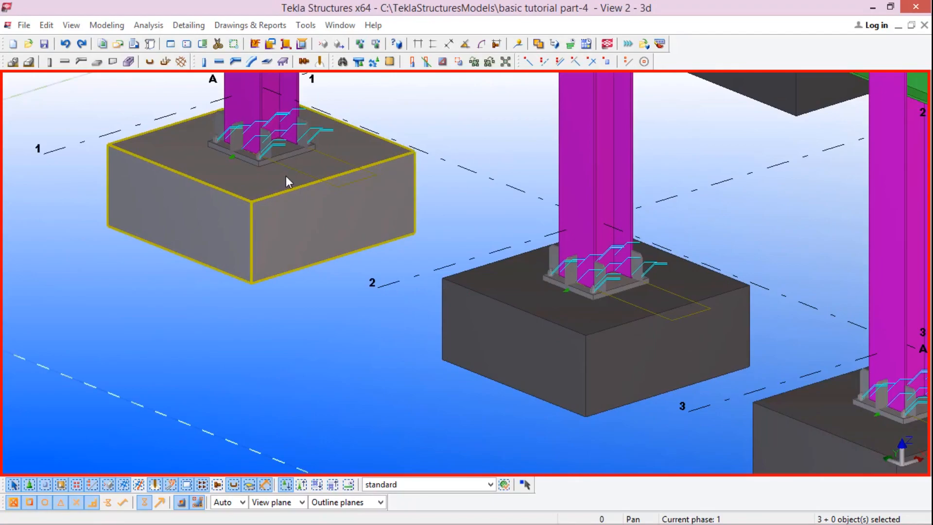
pyautogui.scroll(5, 267, 156)
pyautogui.scroll(-3, 270, 185)
pyautogui.scroll(-5, 316, 194)
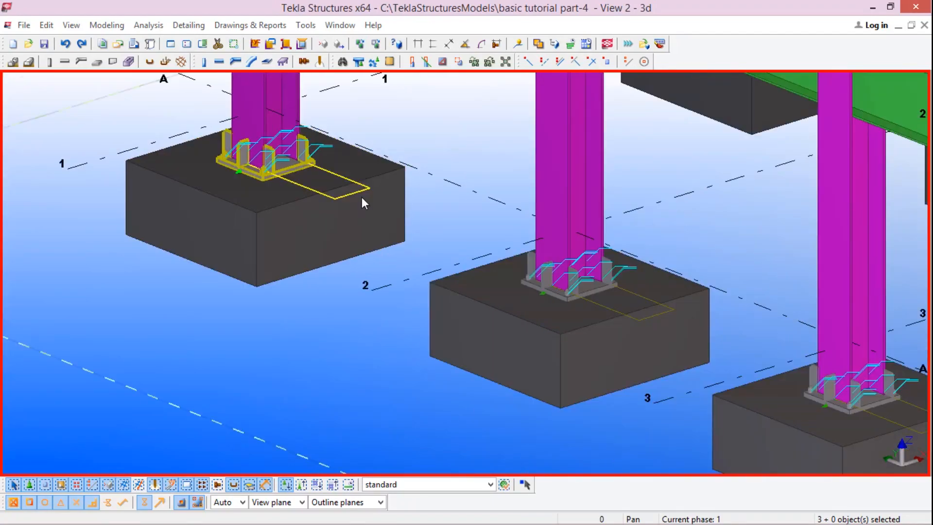
pyautogui.scroll(-2, 325, 208)
pyautogui.scroll(-3, 298, 256)
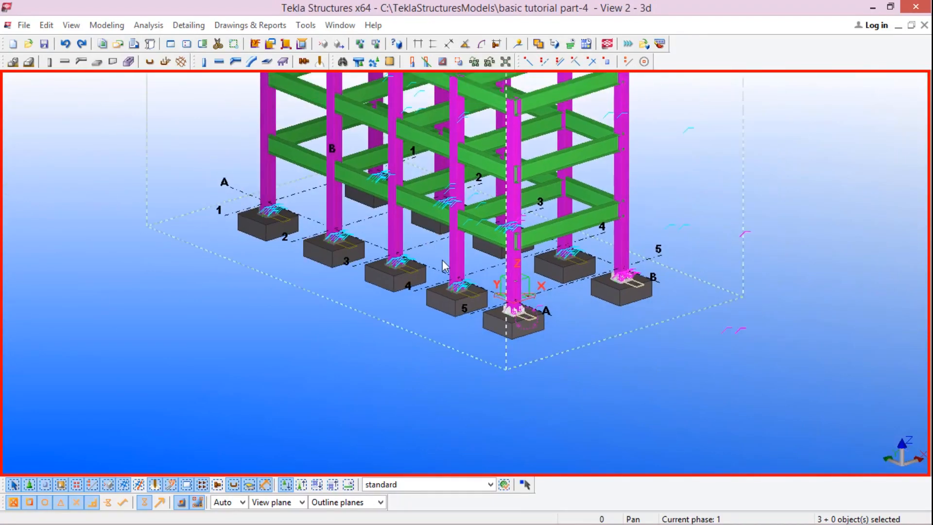
pyautogui.scroll(7, 337, 238)
pyautogui.scroll(2, 342, 235)
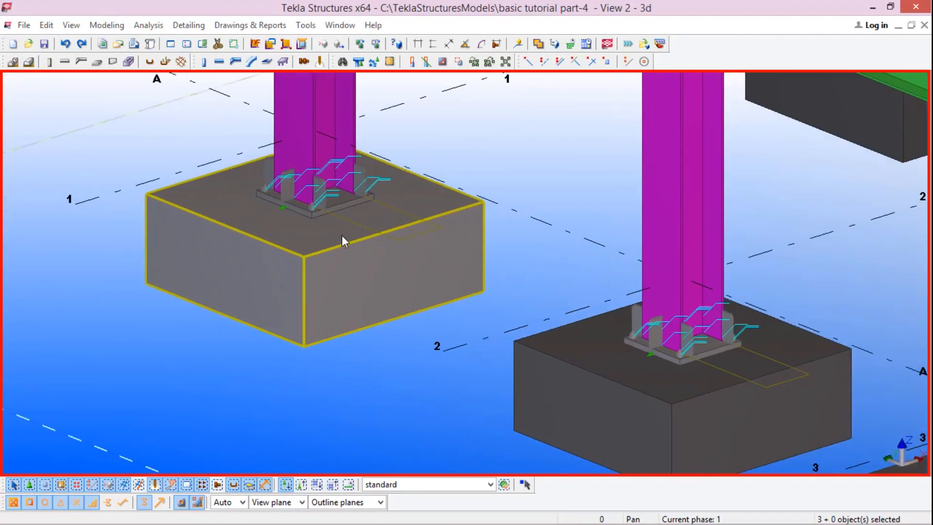
# Refresh the 3D view to clear the weld symbols from the copied base plate connections
pyautogui.scroll(-5, 257, 212)
pyautogui.keyDown('ctrl'); pyautogui.moveTo(496, 316); pyautogui.dragTo(456, 313, button='middle'); pyautogui.keyUp('ctrl')
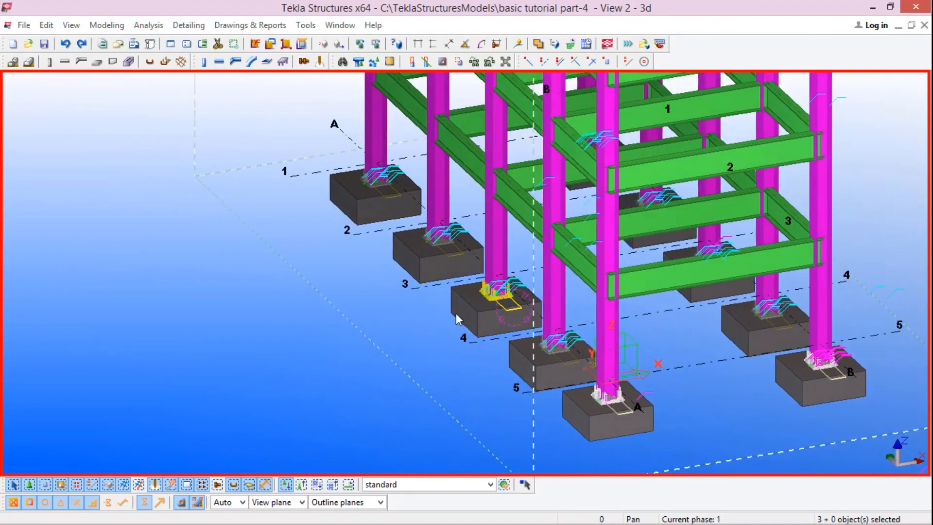
pyautogui.scroll(-4, 404, 285)
pyautogui.keyDown('ctrl'); pyautogui.moveTo(526, 323); pyautogui.dragTo(742, 286, button='middle'); pyautogui.keyUp('ctrl')
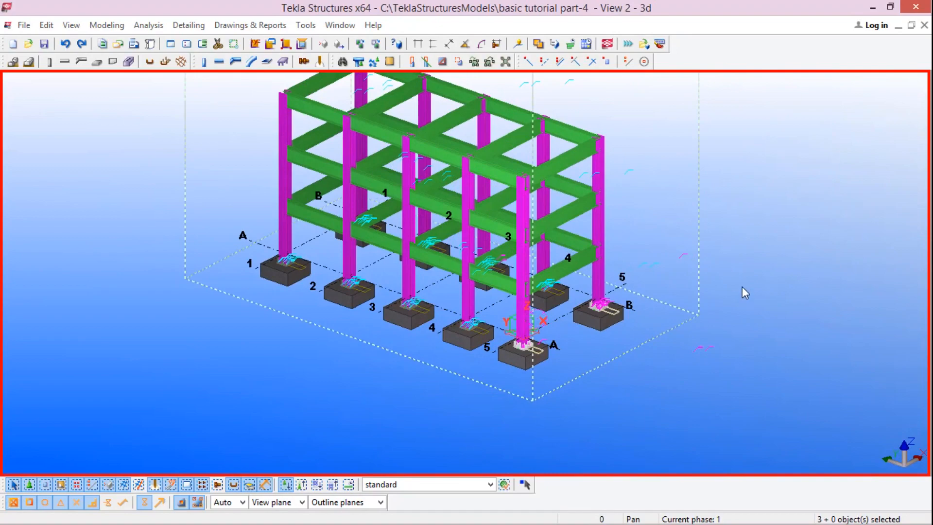
pyautogui.rightClick(743, 287)
pyautogui.click(783, 365)
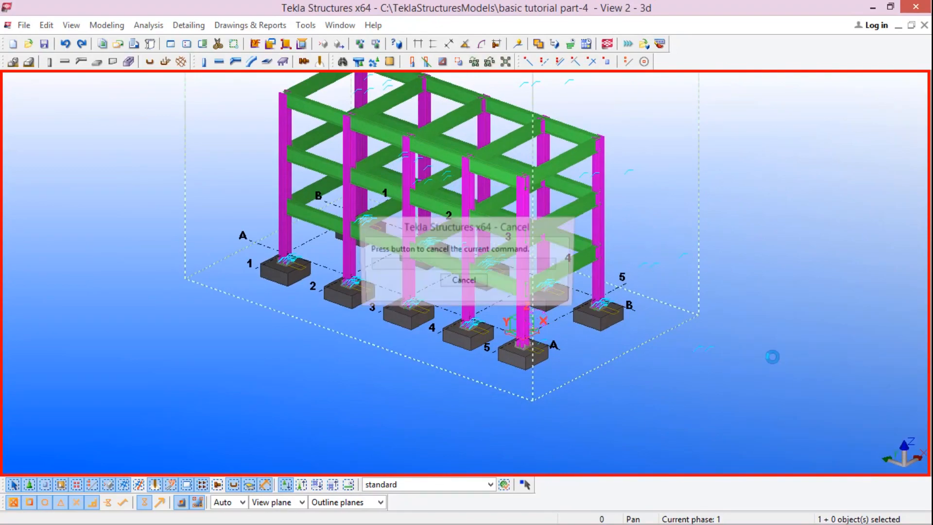
# Review the base plates on all columns of the frame from several angles, closing in on columns A-3 and A-4
pyautogui.scroll(2, 572, 309)
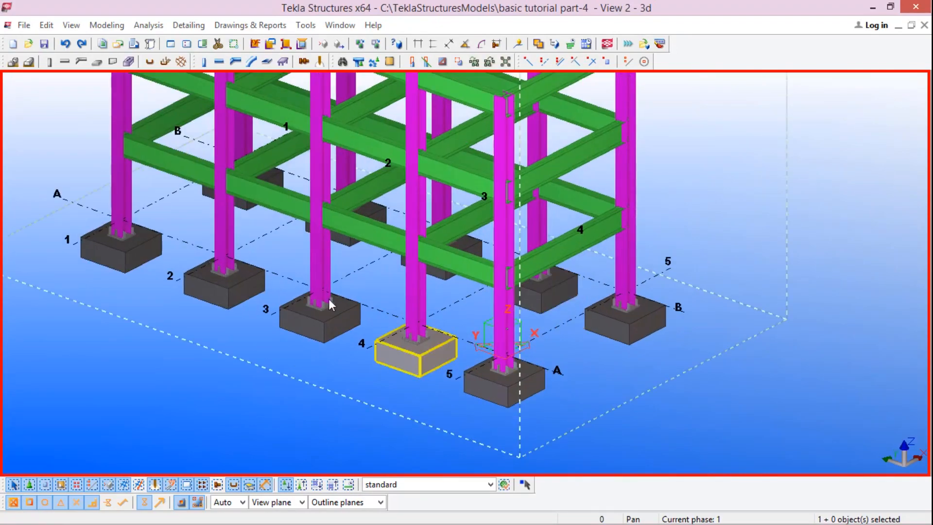
pyautogui.keyDown('ctrl'); pyautogui.moveTo(581, 257); pyautogui.dragTo(489, 278, button='middle'); pyautogui.keyUp('ctrl')
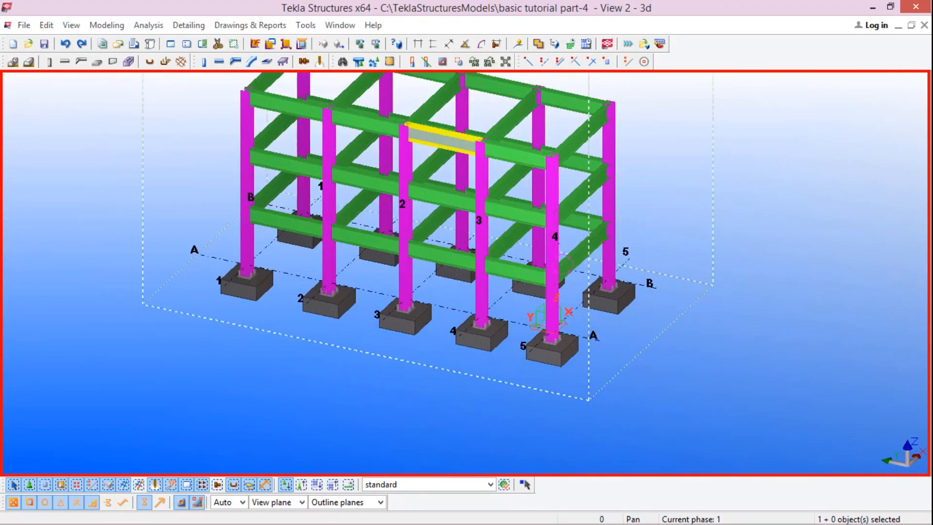
pyautogui.scroll(-2, 417, 271)
pyautogui.scroll(2, 500, 293)
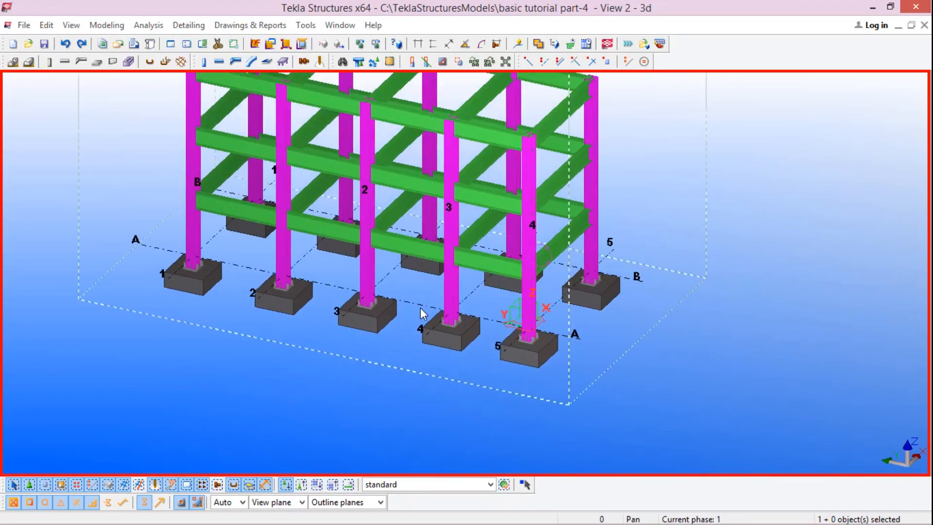
pyautogui.scroll(-2, 423, 308)
pyautogui.keyDown('ctrl'); pyautogui.moveTo(440, 338); pyautogui.dragTo(422, 311, button='middle'); pyautogui.keyUp('ctrl')
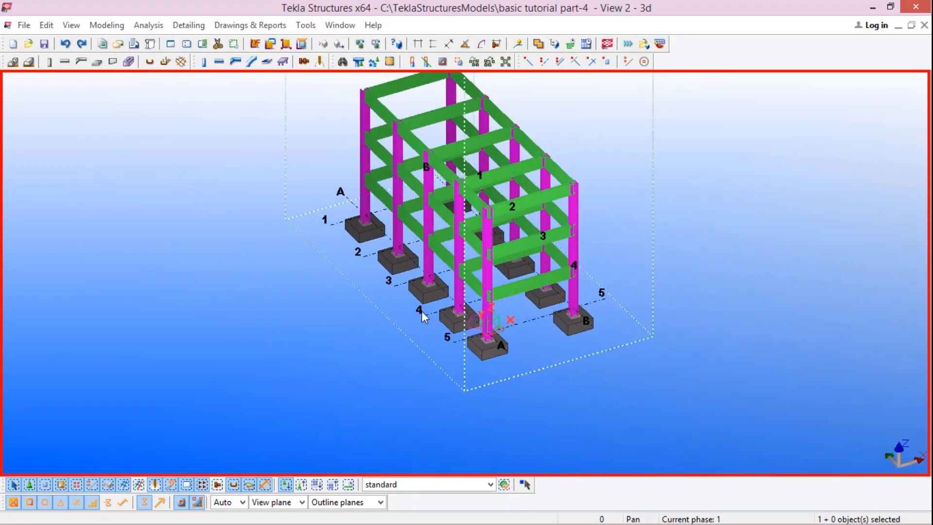
pyautogui.scroll(2, 422, 311)
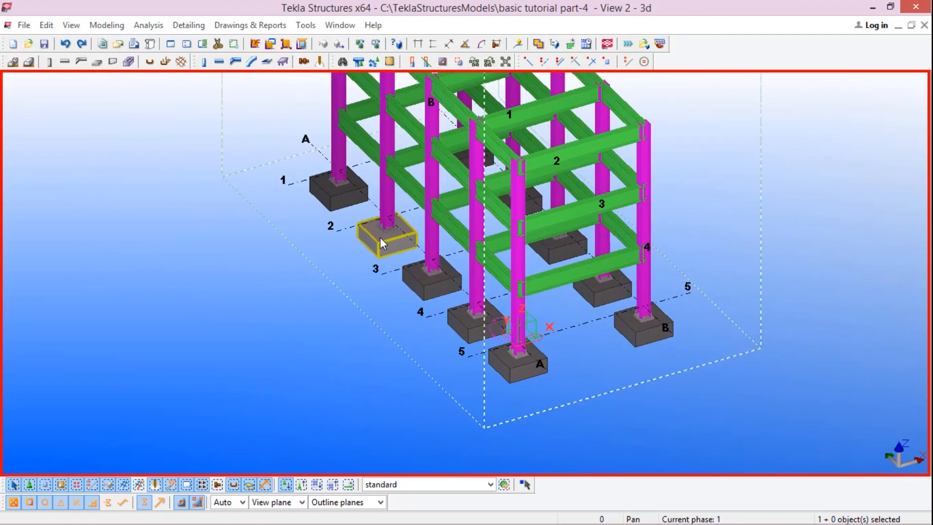
pyautogui.scroll(5, 444, 298)
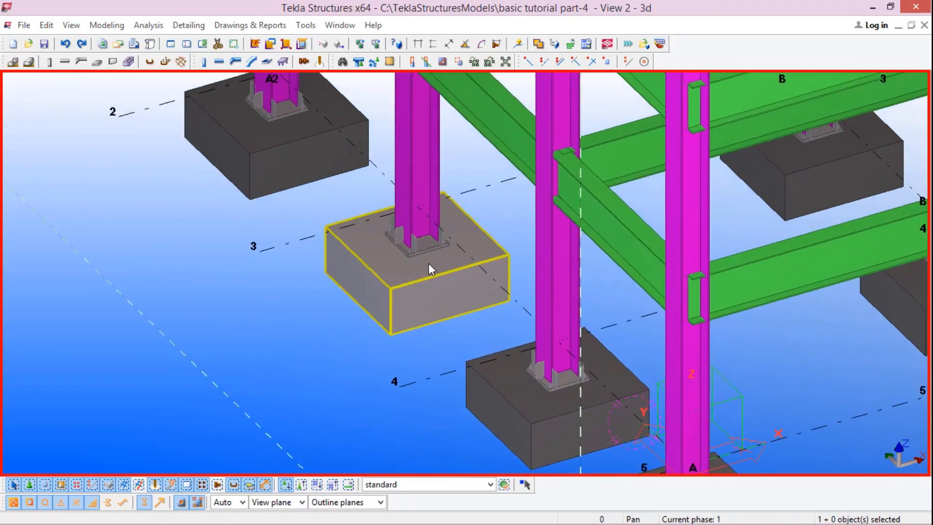
# Open the component catalog and browse the beam to column framing connections, including shear tabs, clip angles, welded tees and seated connections
pyautogui.hotkey('ctrl', 'f')
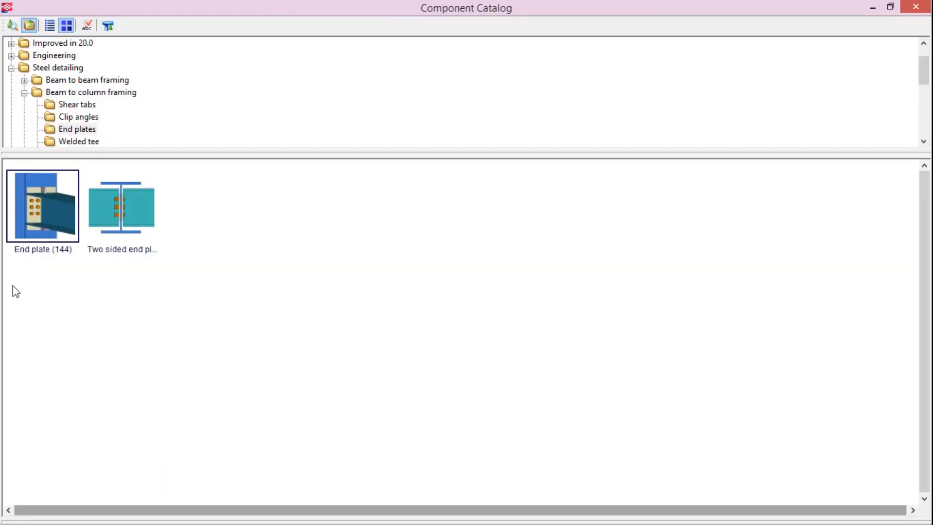
pyautogui.click(13, 25)
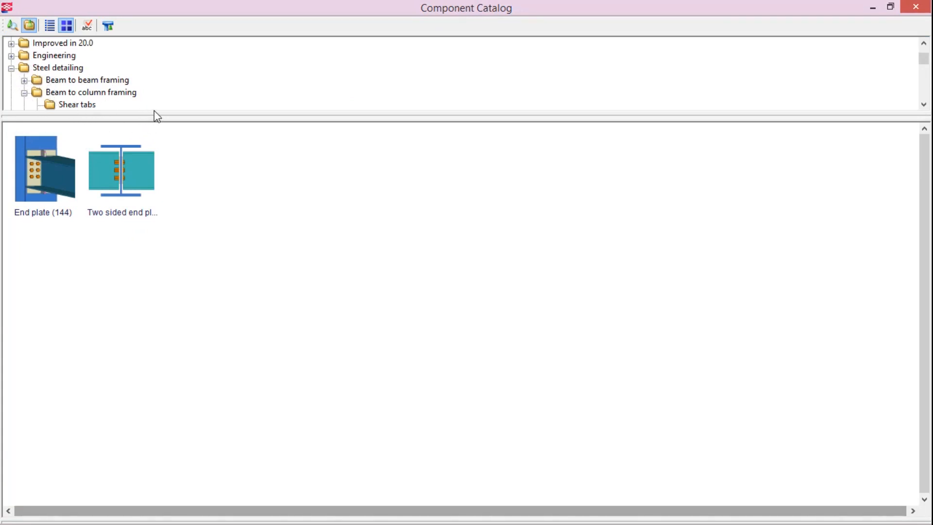
pyautogui.moveTo(170, 117); pyautogui.dragTo(188, 167)
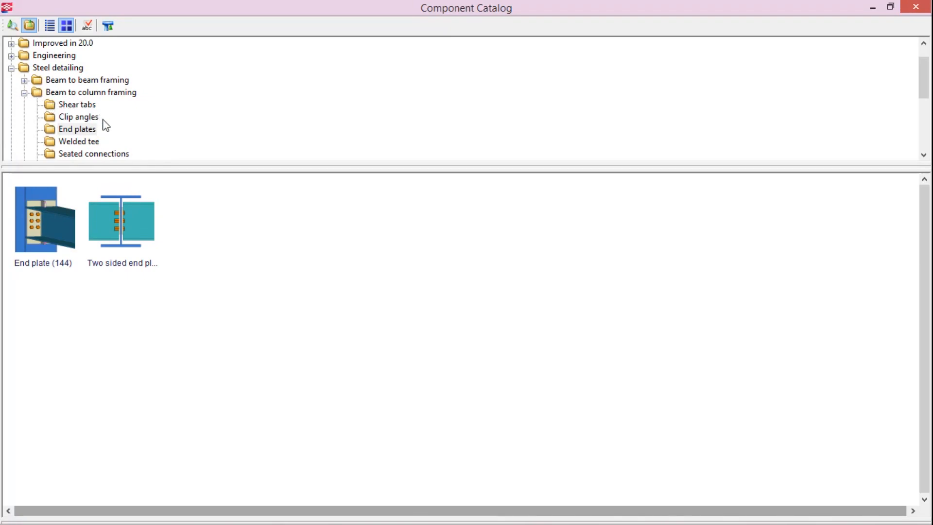
pyautogui.click(24, 93)
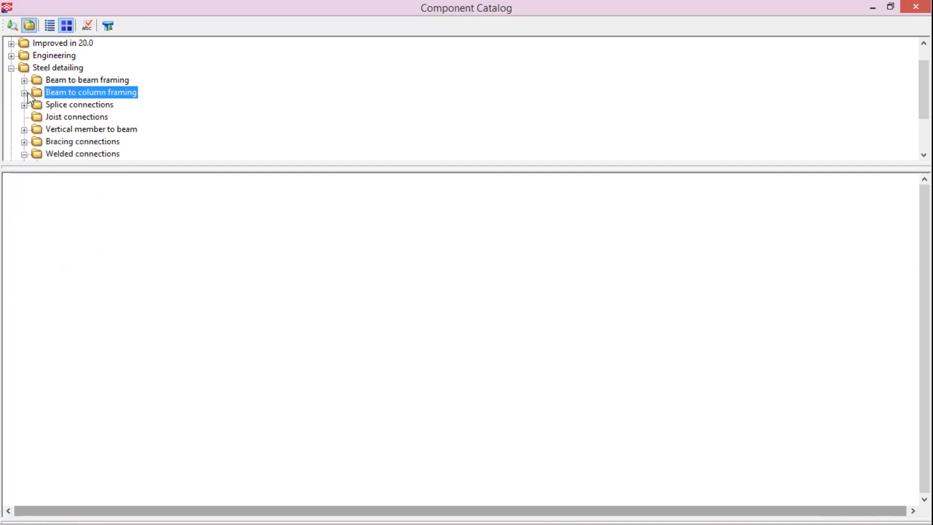
pyautogui.click(25, 93)
pyautogui.click(76, 79)
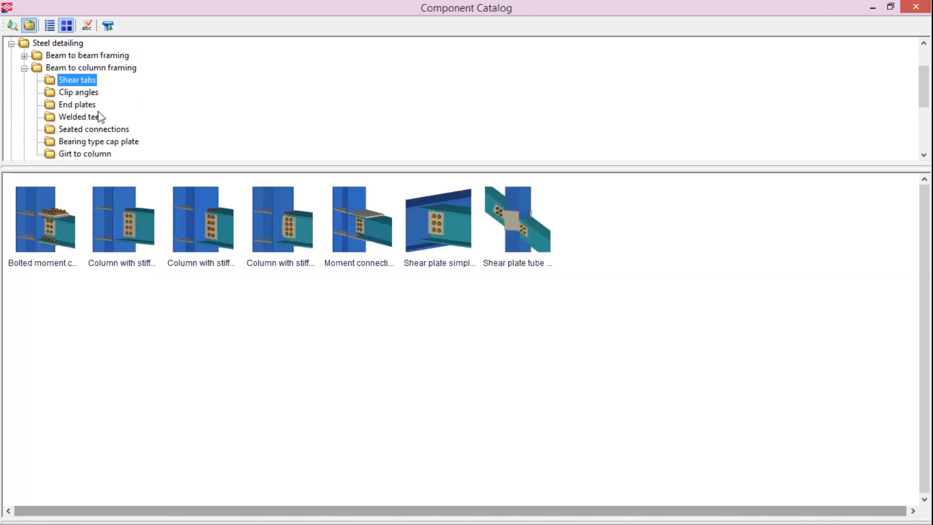
pyautogui.click(75, 96)
pyautogui.click(77, 116)
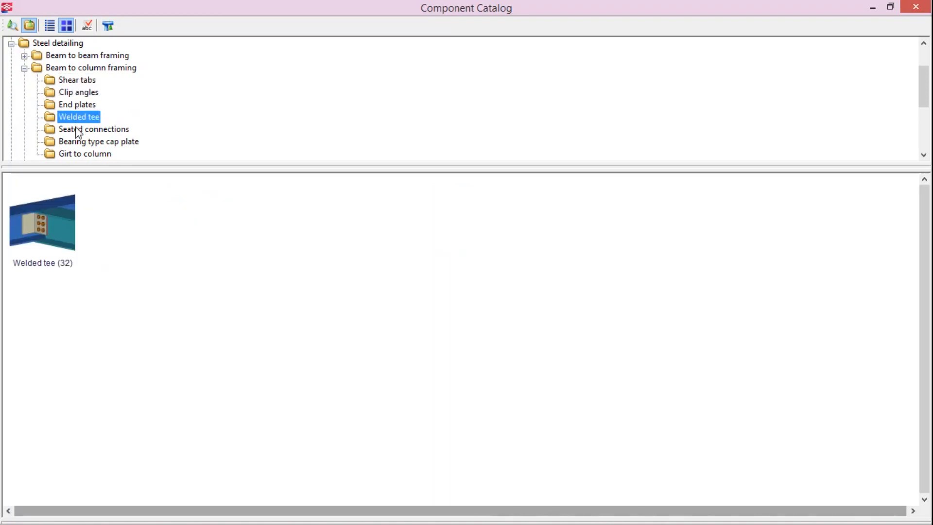
pyautogui.click(77, 105)
pyautogui.click(78, 119)
pyautogui.click(81, 130)
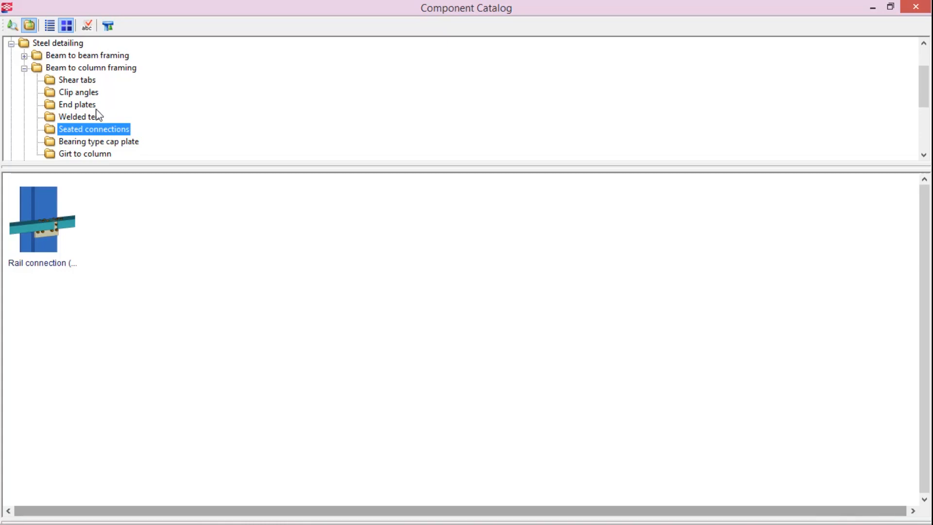
# Apply the End plate (144) component to column B-5 as main part and the lowest beam on grid line 5 as secondary part
pyautogui.click(62, 104)
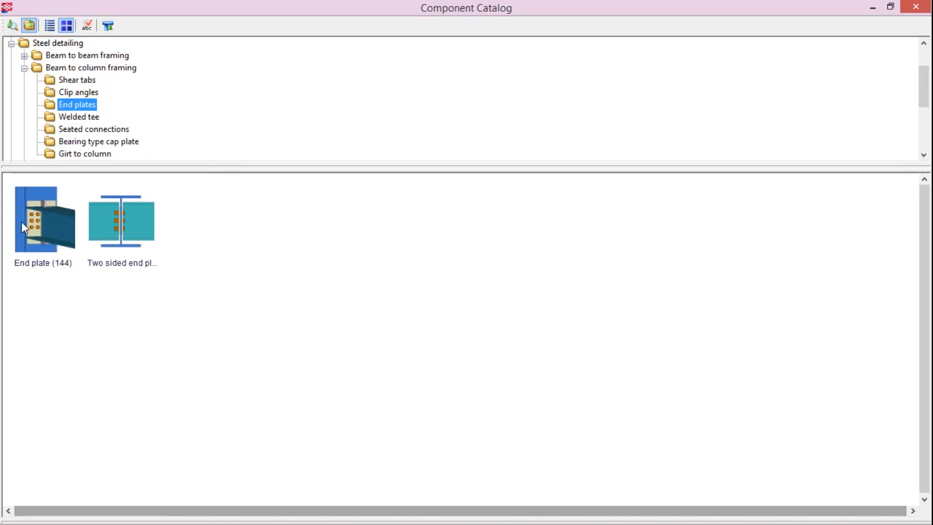
pyautogui.click(39, 223)
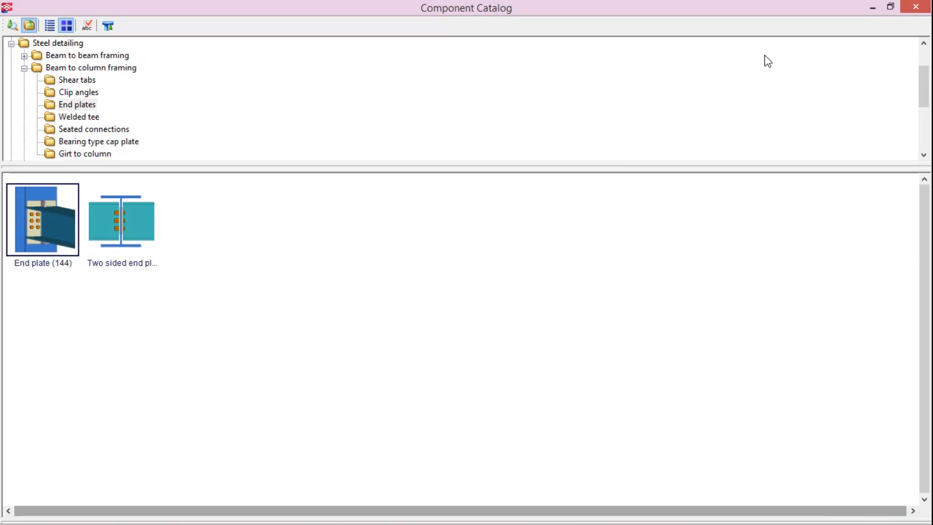
pyautogui.click(872, 11)
pyautogui.scroll(-8, 269, 354)
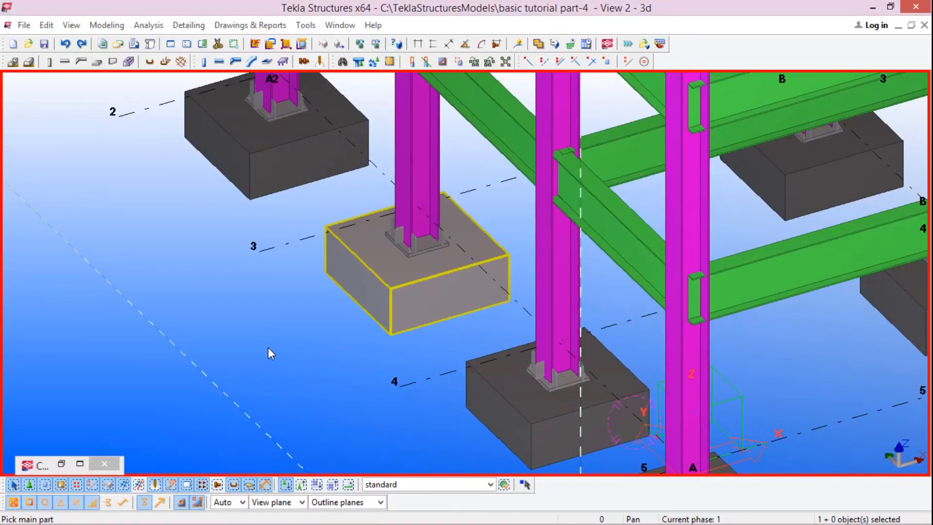
pyautogui.scroll(2, 501, 251)
pyautogui.scroll(4, 406, 202)
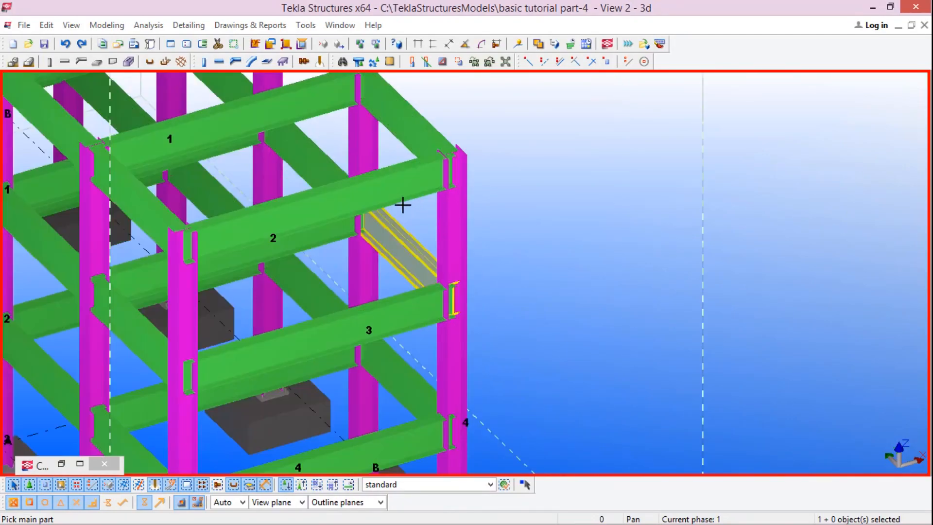
pyautogui.scroll(-4, 532, 300)
pyautogui.scroll(2, 518, 191)
pyautogui.scroll(-3, 518, 191)
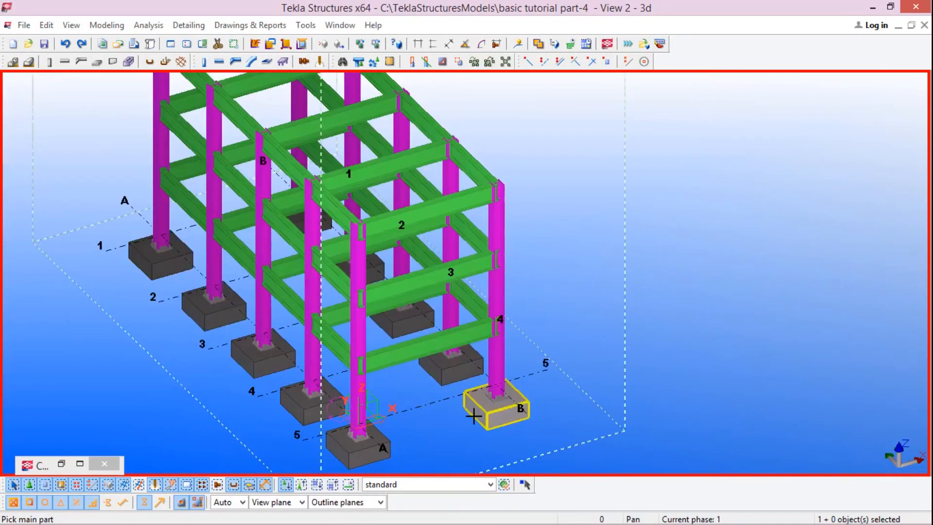
pyautogui.scroll(4, 524, 335)
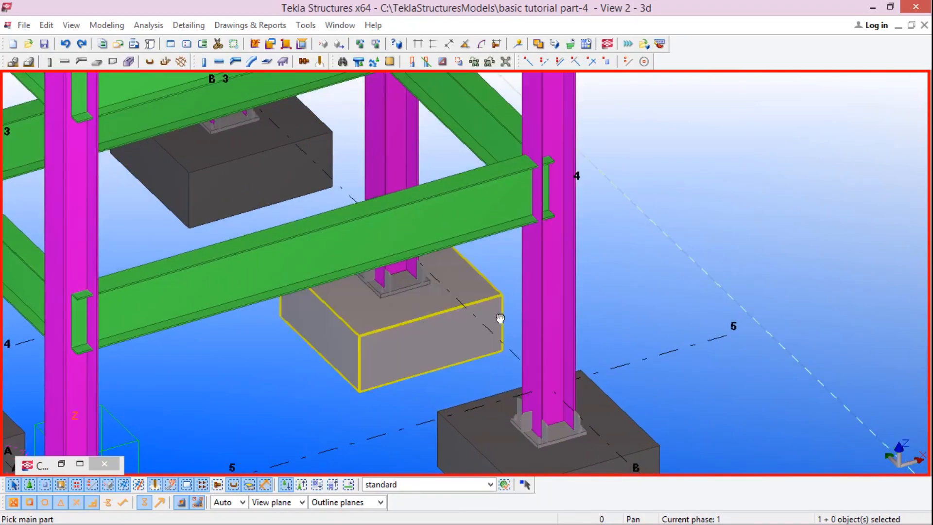
pyautogui.scroll(3, 440, 262)
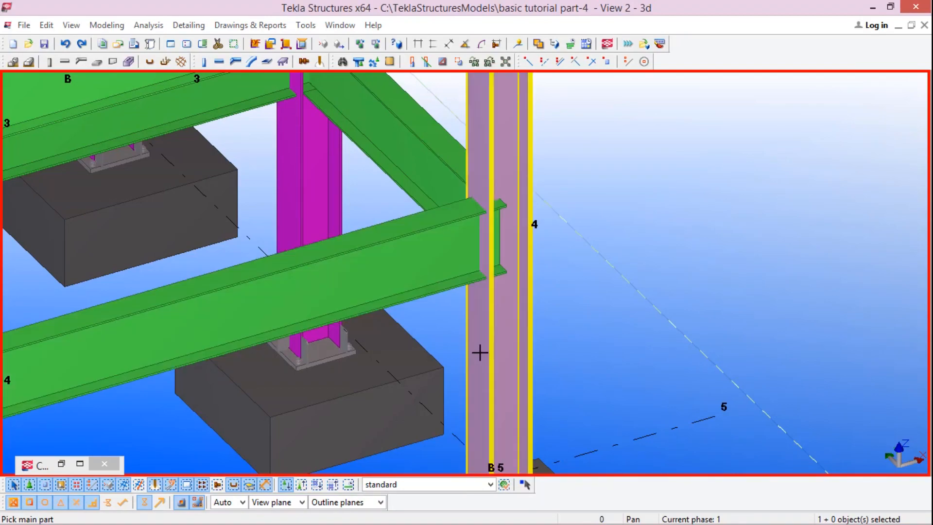
pyautogui.click(494, 323)
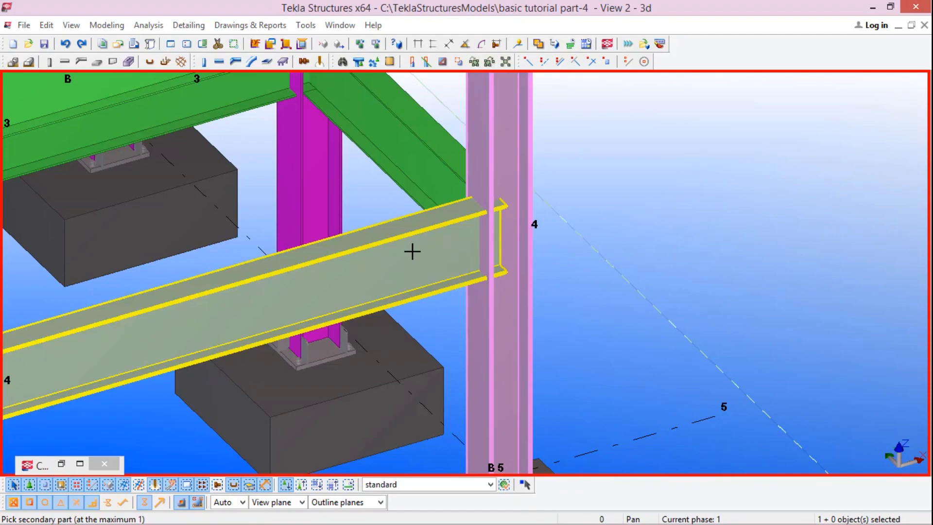
pyautogui.click(465, 276)
# Leave the placement command and open the new end plate connection's properties beside a close view of the joint at column B-5
pyautogui.scroll(3, 467, 238)
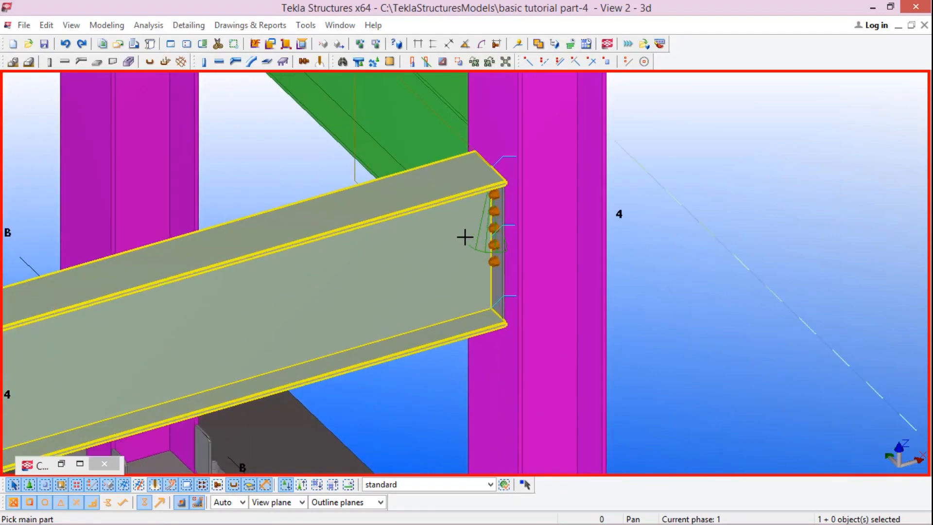
pyautogui.scroll(4, 575, 273)
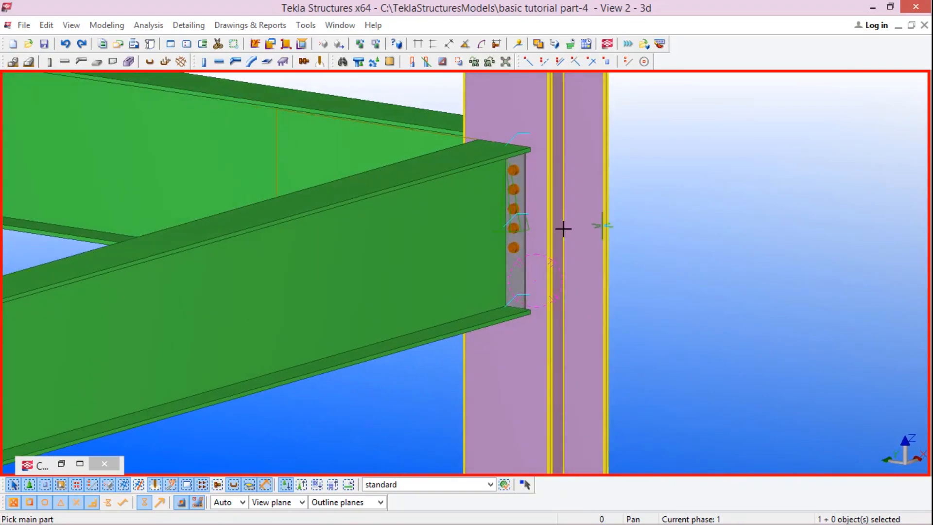
pyautogui.scroll(2, 520, 225)
pyautogui.scroll(-2, 517, 241)
pyautogui.scroll(2, 525, 226)
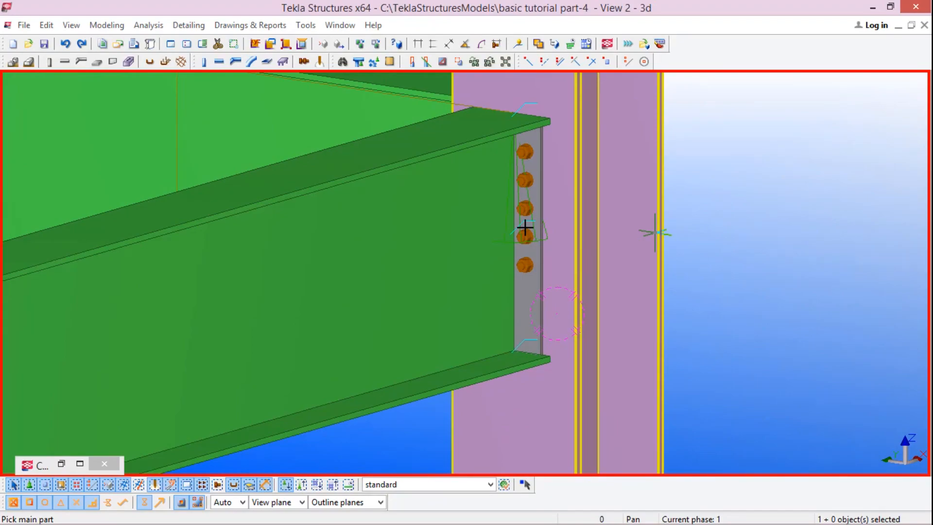
pyautogui.press('Escape')
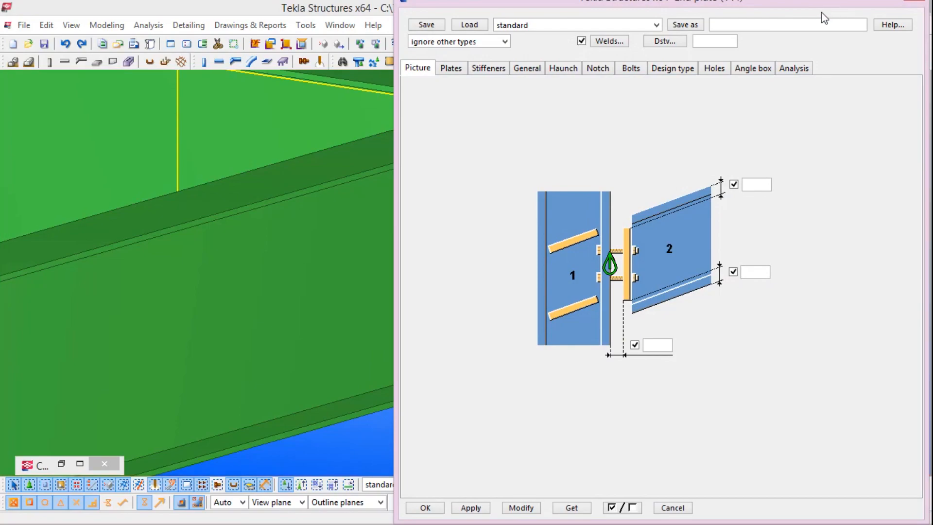
pyautogui.moveTo(820, 6); pyautogui.dragTo(867, 20)
pyautogui.moveTo(415, 200); pyautogui.dragTo(203, 286, button='middle')
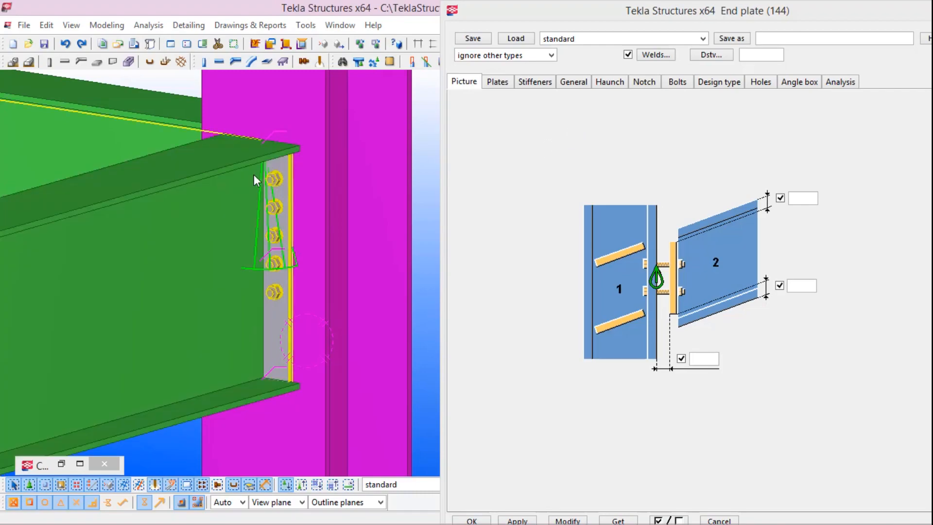
pyautogui.scroll(-2, 276, 180)
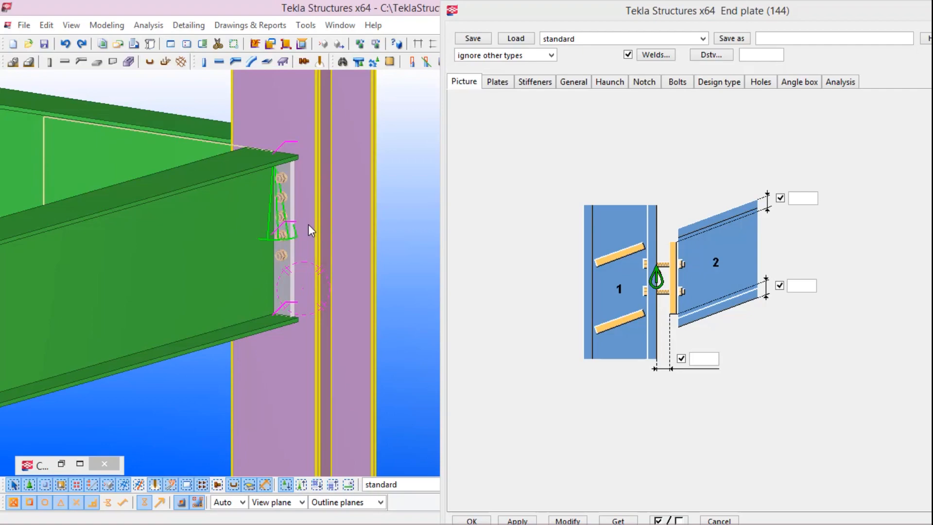
pyautogui.click(309, 225)
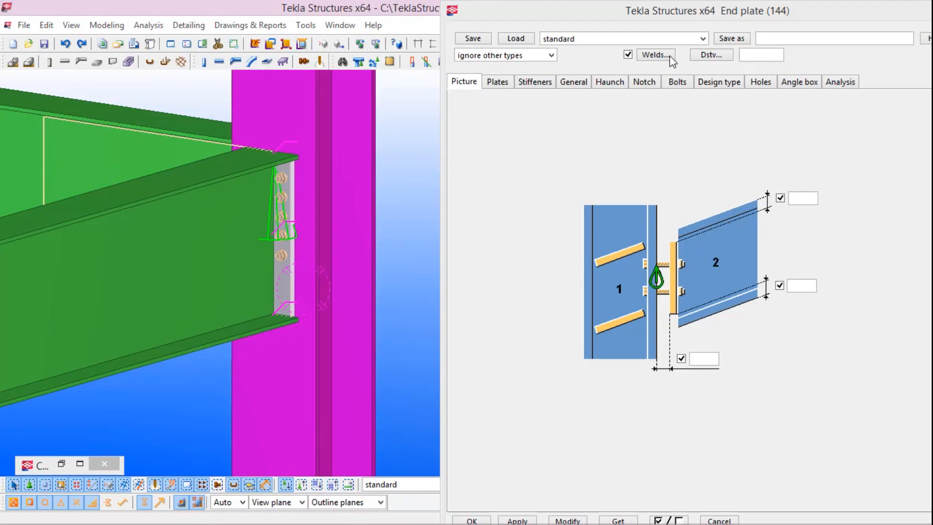
# Set the end plate's distances from the beam's top and bottom edges to -10 each and apply them to the connection
pyautogui.click(496, 83)
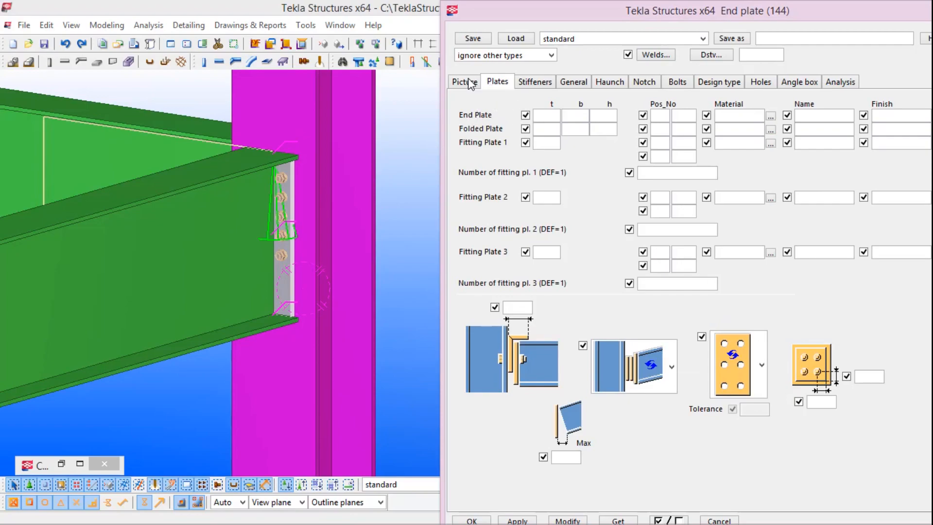
pyautogui.click(470, 83)
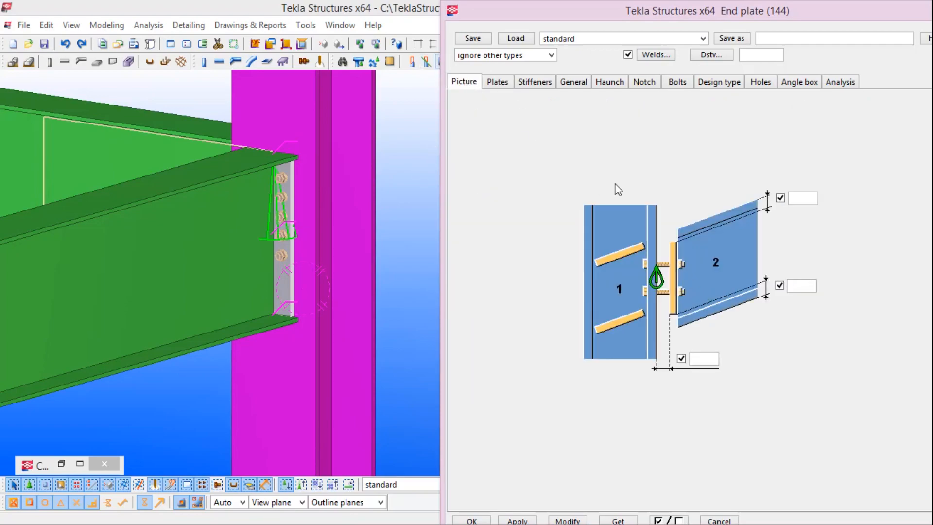
pyautogui.click(797, 201)
pyautogui.write('0-10')
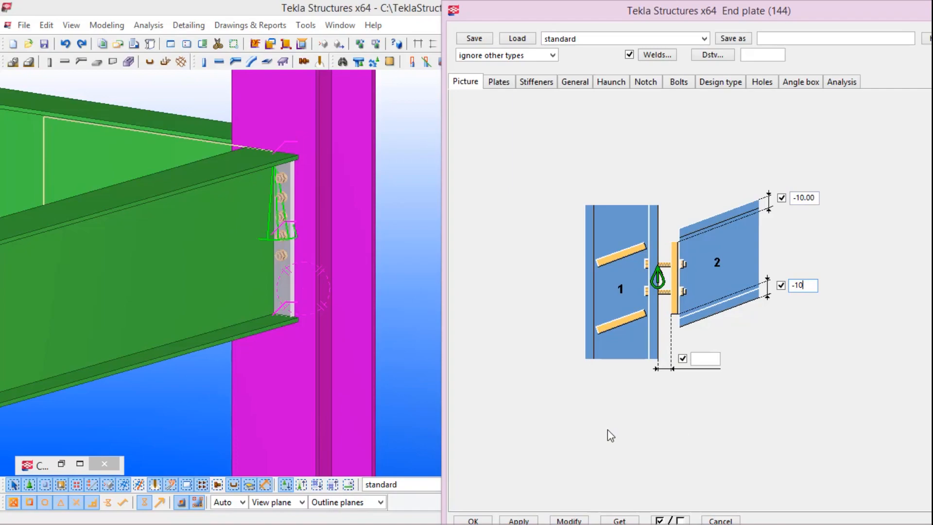
pyautogui.click(574, 519)
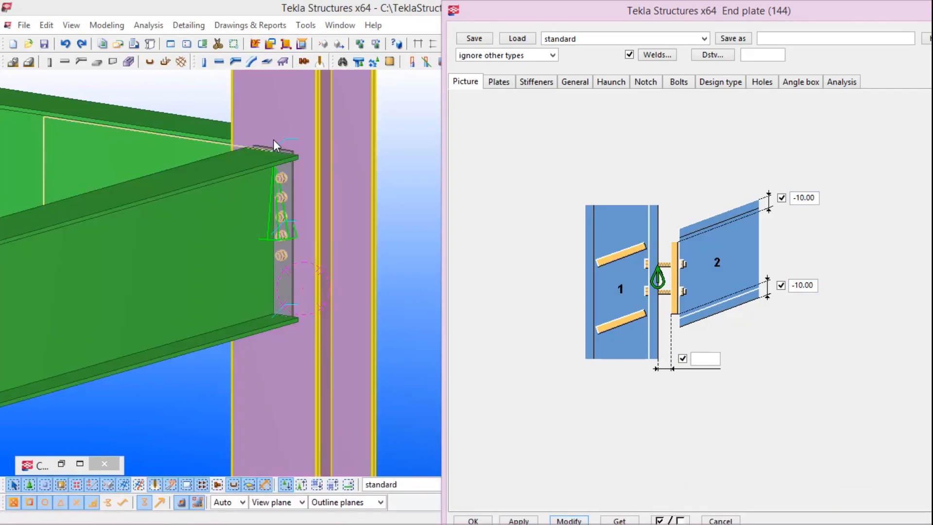
# Examine how far the end plate projects past the beam flanges and how its bolts are arranged
pyautogui.scroll(5, 274, 141)
pyautogui.scroll(1, 259, 143)
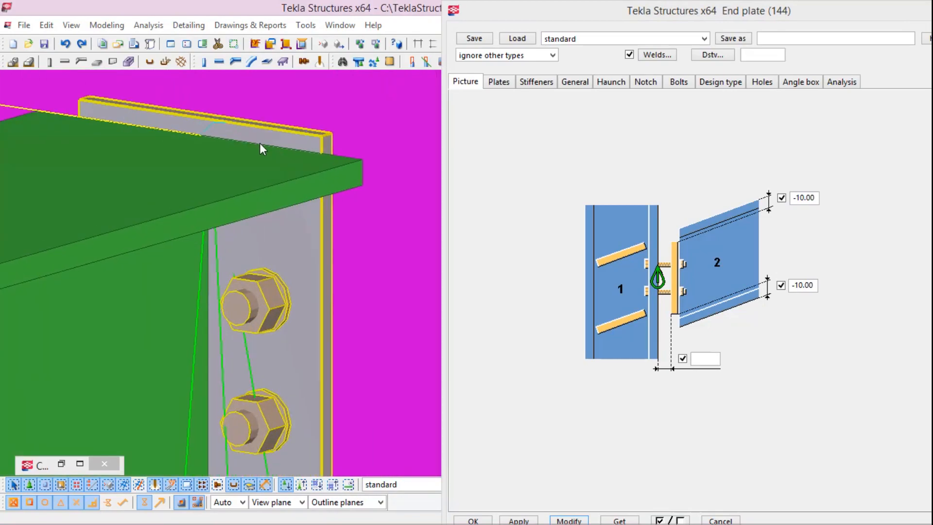
pyautogui.scroll(-5, 316, 153)
pyautogui.scroll(-2, 296, 160)
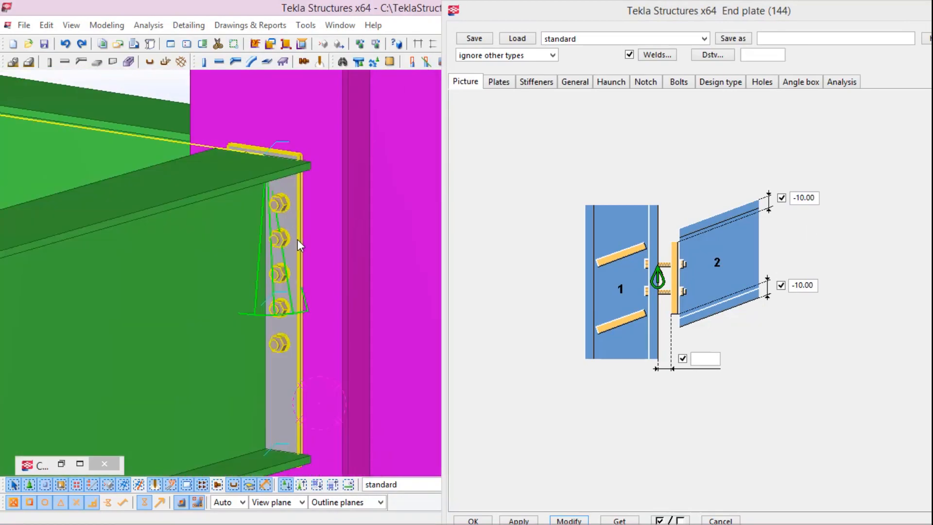
pyautogui.keyDown('ctrl'); pyautogui.moveTo(298, 243); pyautogui.dragTo(278, 235, button='middle'); pyautogui.keyUp('ctrl')
pyautogui.keyDown('ctrl'); pyautogui.moveTo(298, 334); pyautogui.dragTo(281, 322, button='middle'); pyautogui.keyUp('ctrl')
pyautogui.scroll(-2, 280, 316)
pyautogui.scroll(2, 285, 158)
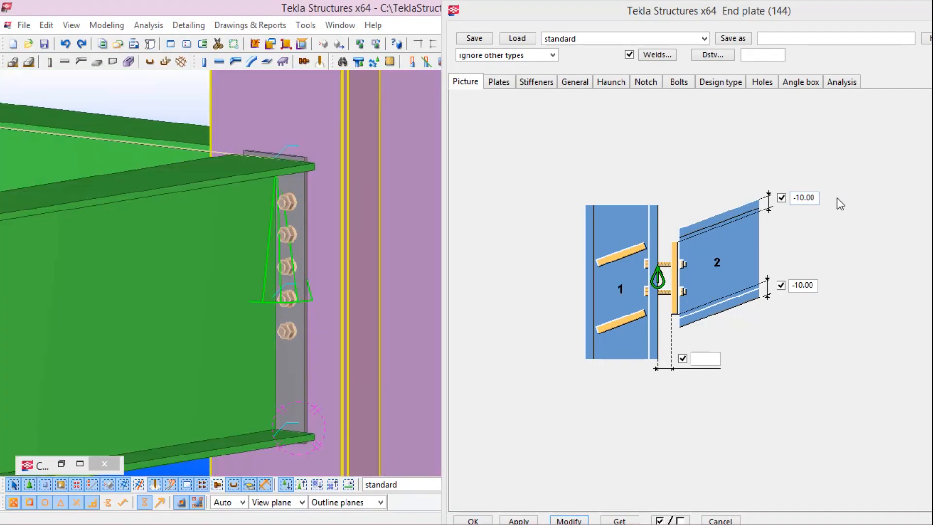
# Try 0 as the end plate's top edge distance and restore the value to -10 on the connection
pyautogui.click(818, 203)
pyautogui.doubleClick(814, 200)
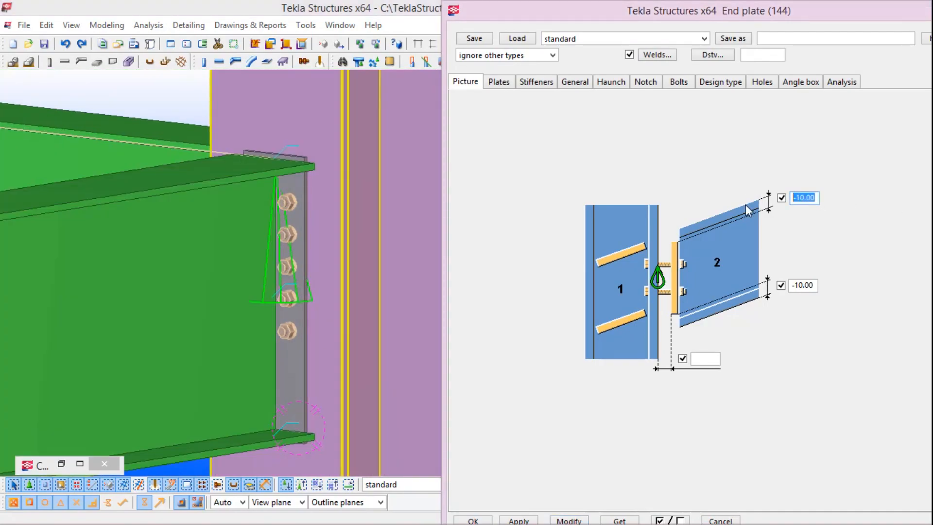
pyautogui.write('0')
pyautogui.doubleClick(811, 200)
pyautogui.write('-10')
pyautogui.click(576, 519)
# Set the end plate's thickness to 20 and apply it to the connection
pyautogui.click(499, 82)
pyautogui.click(552, 121)
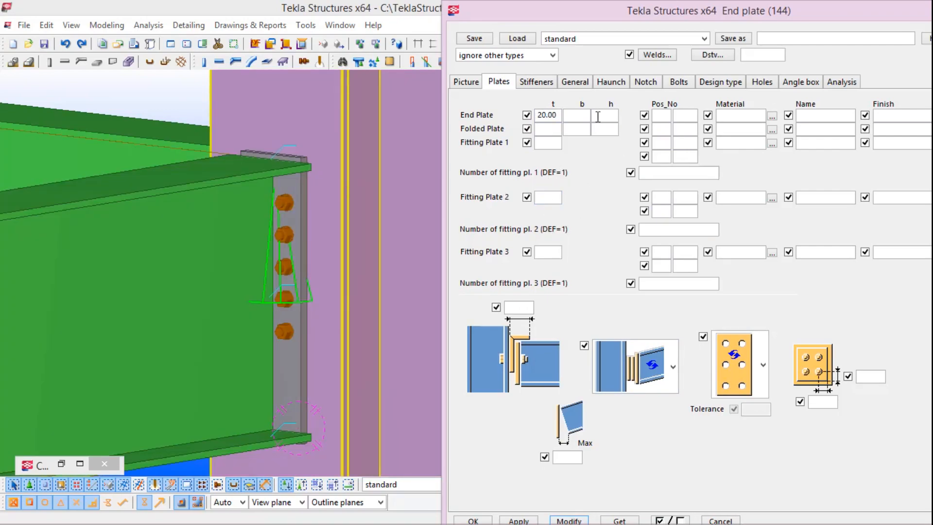
# Open the connection's stiffener settings and examine the column around the end plate joint from several angles
pyautogui.click(539, 84)
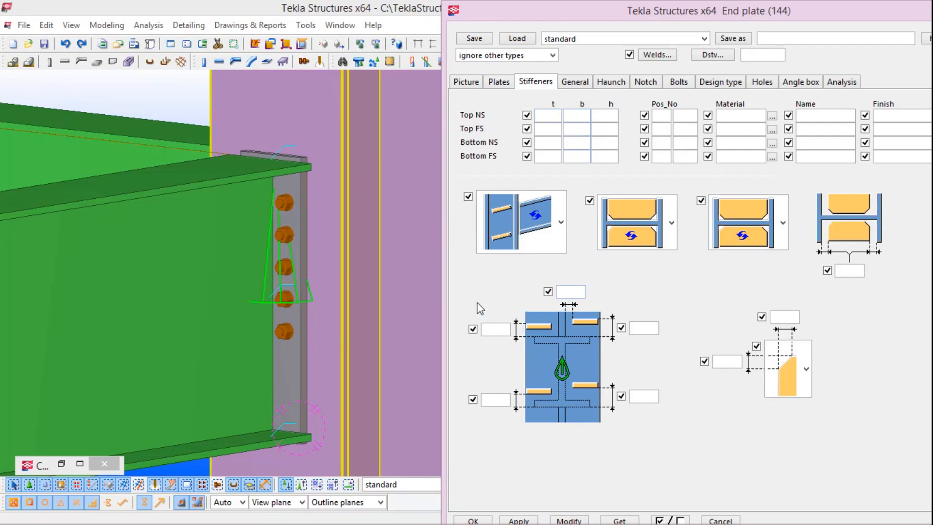
pyautogui.keyDown('ctrl'); pyautogui.moveTo(321, 198); pyautogui.dragTo(126, 226, button='middle'); pyautogui.keyUp('ctrl')
pyautogui.keyDown('ctrl'); pyautogui.moveTo(337, 259); pyautogui.dragTo(184, 263, button='middle'); pyautogui.keyUp('ctrl')
pyautogui.keyDown('ctrl'); pyautogui.moveTo(415, 263); pyautogui.dragTo(314, 274, button='middle'); pyautogui.keyUp('ctrl')
pyautogui.scroll(-3, 170, 257)
pyautogui.scroll(3, 71, 275)
pyautogui.scroll(1, 291, 270)
pyautogui.scroll(-2, 270, 209)
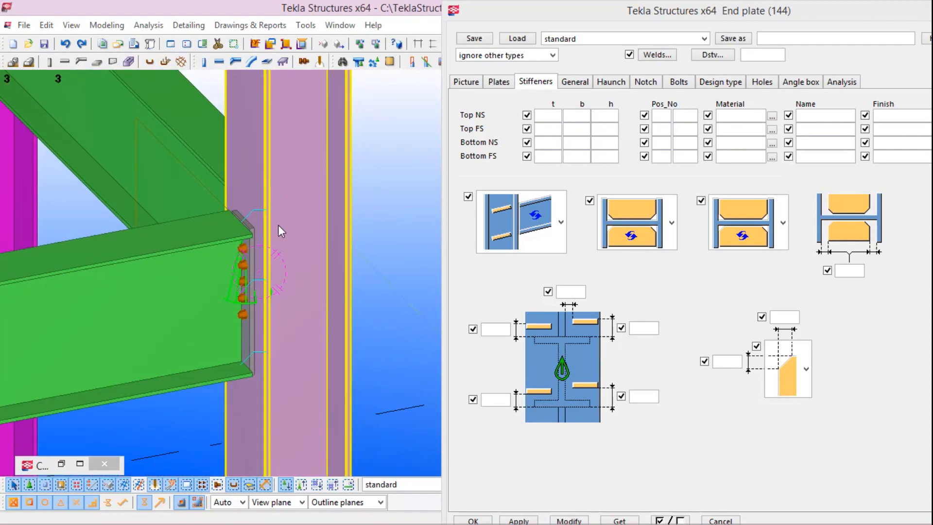
pyautogui.click(308, 256)
pyautogui.scroll(2, 212, 188)
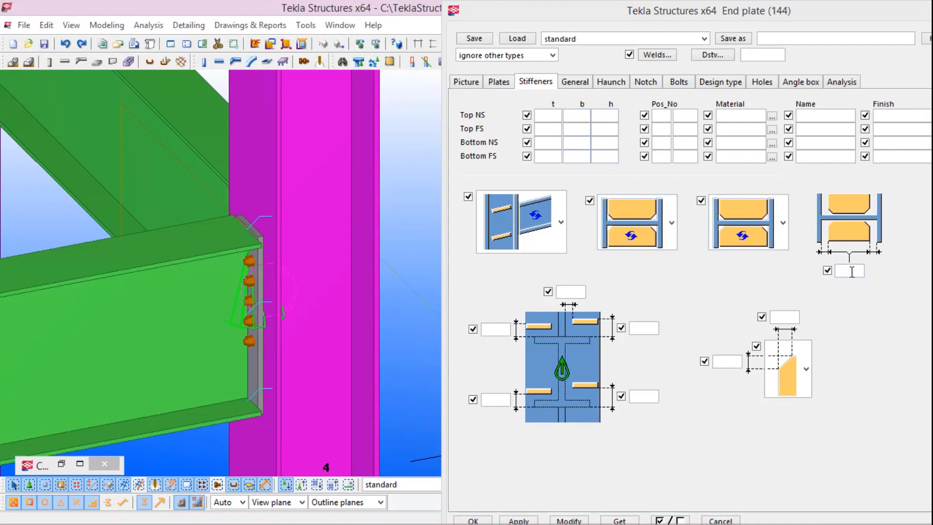
# Set the thickness of all four top and bottom, near- and far-side stiffeners to 10 and modify the connection
pyautogui.click(554, 118)
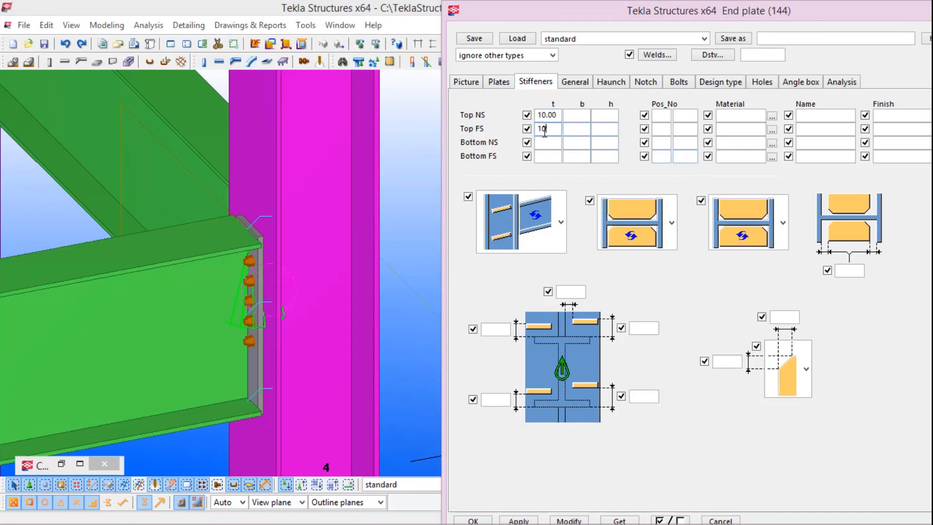
pyautogui.click(552, 155)
pyautogui.write('10')
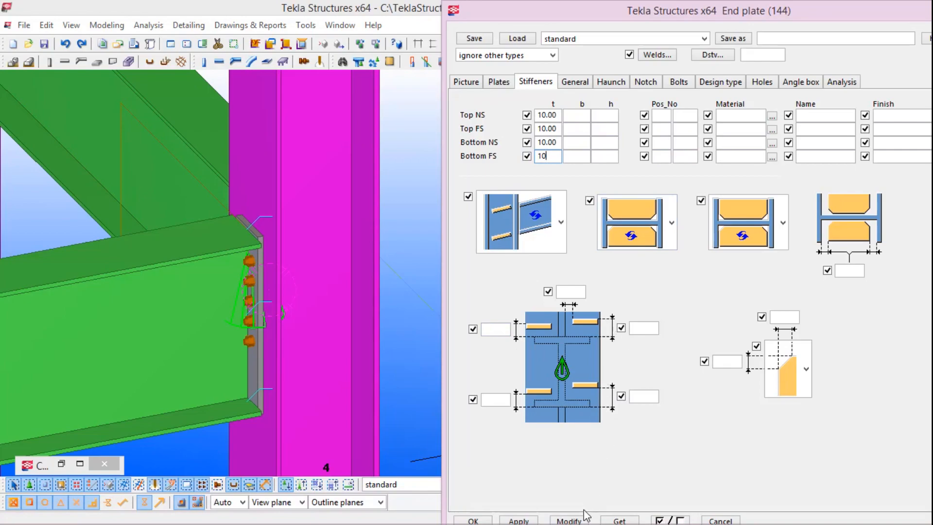
pyautogui.click(580, 521)
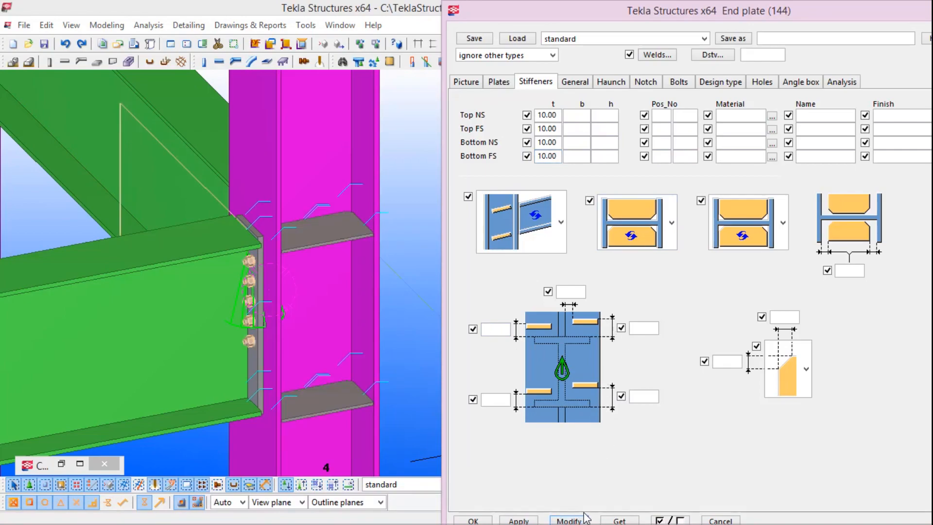
# Try a -20 vertical offset for the right-hand bottom stiffener in the column diagram and apply it to the connection
pyautogui.keyDown('ctrl'); pyautogui.moveTo(316, 246); pyautogui.dragTo(268, 224, button='middle'); pyautogui.keyUp('ctrl')
pyautogui.scroll(3, 270, 226)
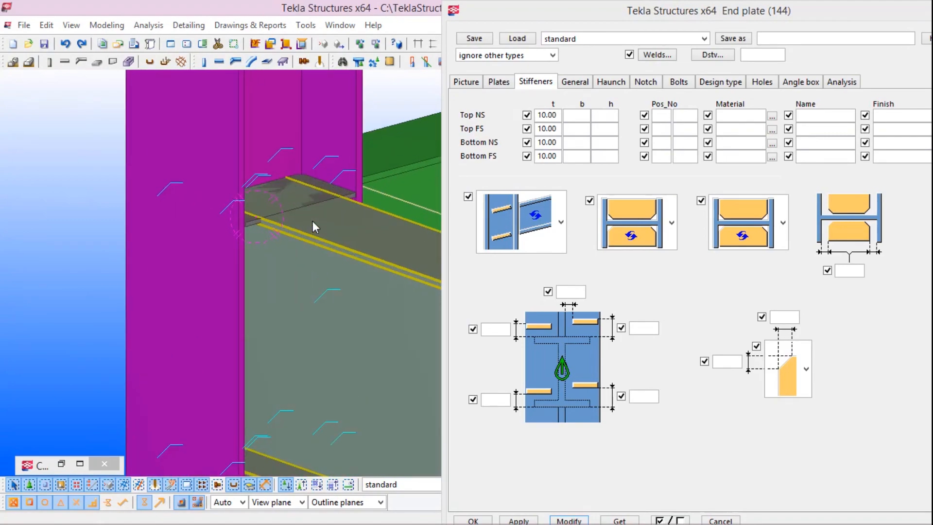
pyautogui.keyDown('ctrl'); pyautogui.moveTo(294, 254); pyautogui.dragTo(298, 199, button='middle'); pyautogui.keyUp('ctrl')
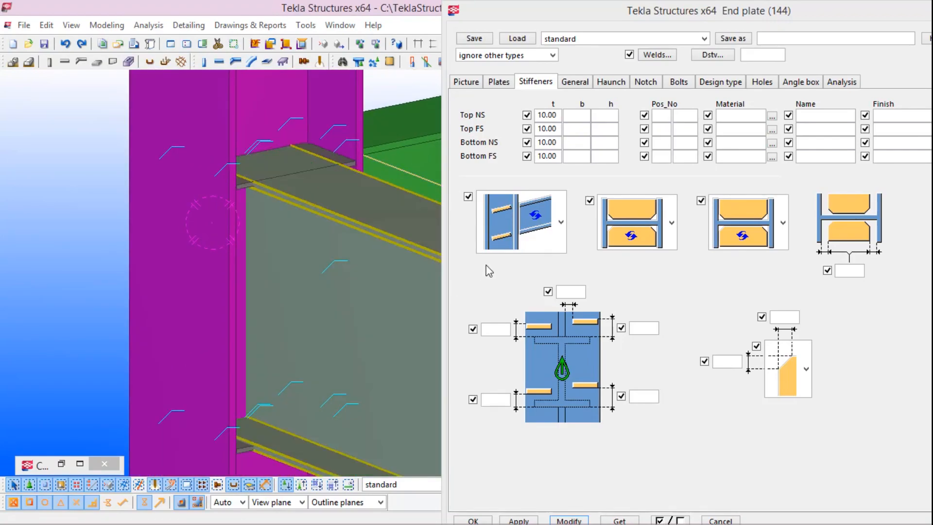
pyautogui.click(650, 398)
pyautogui.write('-20')
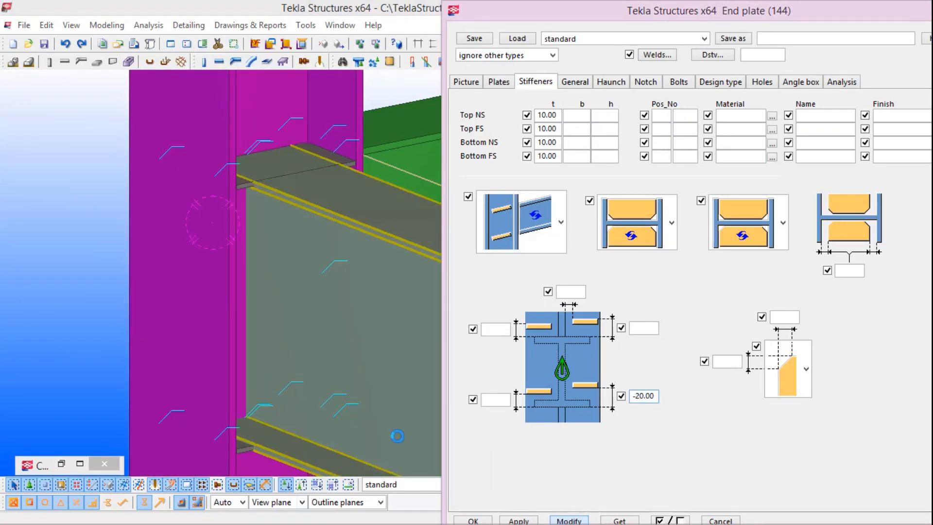
# Set the right-hand bottom stiffener's vertical offset to 0 and modify the connection
pyautogui.keyDown('ctrl'); pyautogui.moveTo(222, 306); pyautogui.dragTo(217, 255, button='middle'); pyautogui.keyUp('ctrl')
pyautogui.scroll(3, 58, 376)
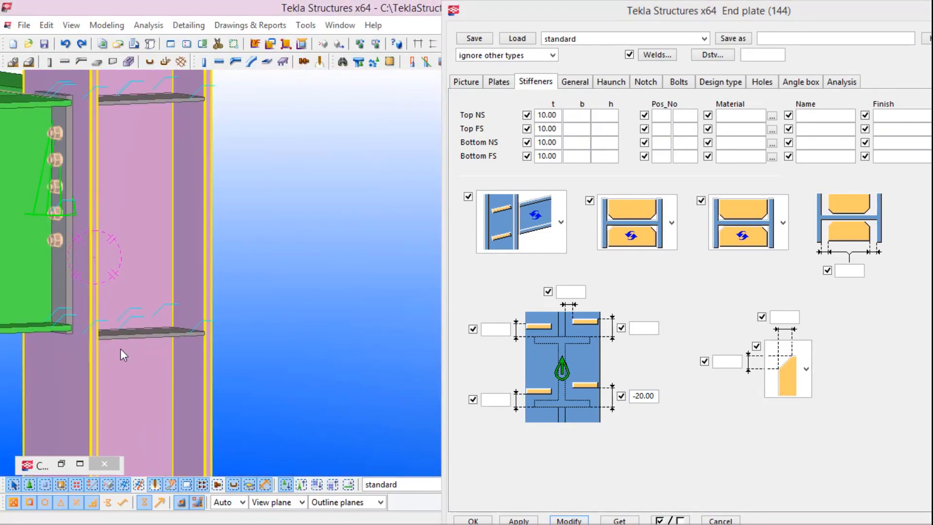
pyautogui.doubleClick(656, 396)
pyautogui.write('0')
pyautogui.click(568, 519)
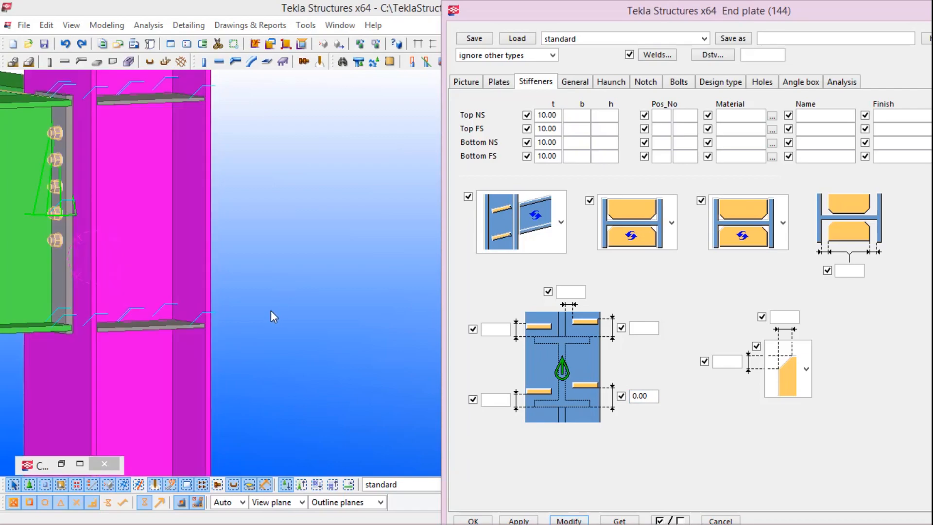
# Try a 20 vertical offset for the left-hand bottom stiffener, applying it while viewing the opposite side of the column
pyautogui.moveTo(229, 296); pyautogui.dragTo(143, 323, button='middle')
pyautogui.scroll(-8, 187, 315)
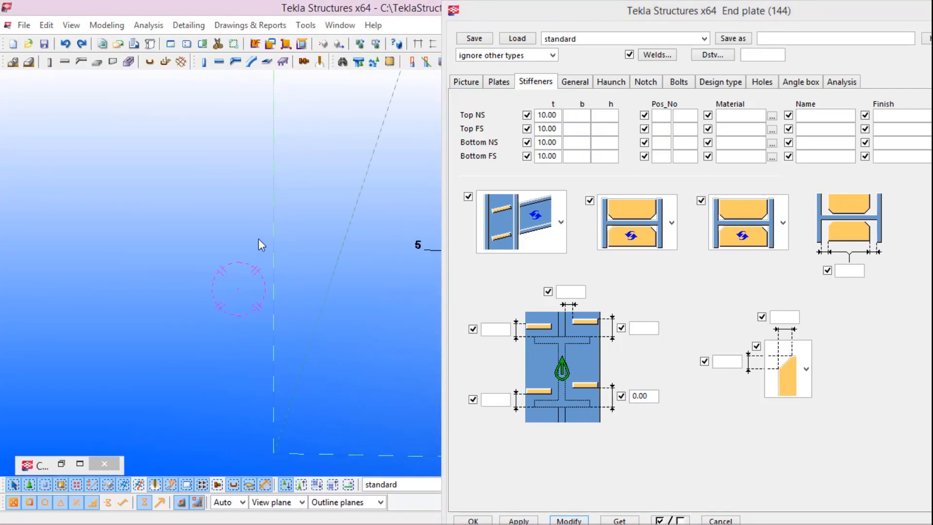
pyautogui.scroll(1, 296, 208)
pyautogui.scroll(1, 295, 208)
pyautogui.moveTo(366, 211)
pyautogui.keyDown('ctrl'); pyautogui.mouseDown(button='middle')
pyautogui.moveTo(334, 209)
pyautogui.moveTo(371, 219)
pyautogui.mouseUp(button='middle'); pyautogui.keyUp('ctrl')
pyautogui.scroll(3, 369, 219)
pyautogui.scroll(5, 357, 229)
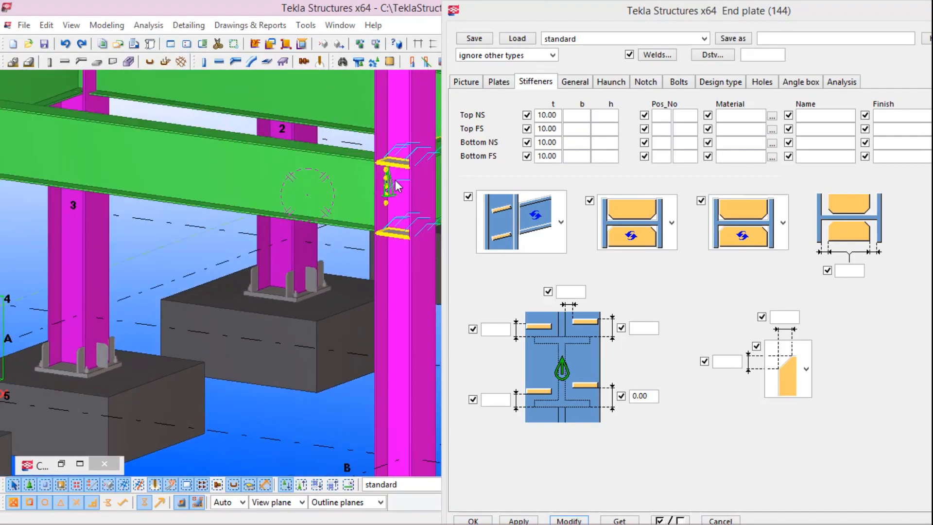
pyautogui.scroll(2, 384, 197)
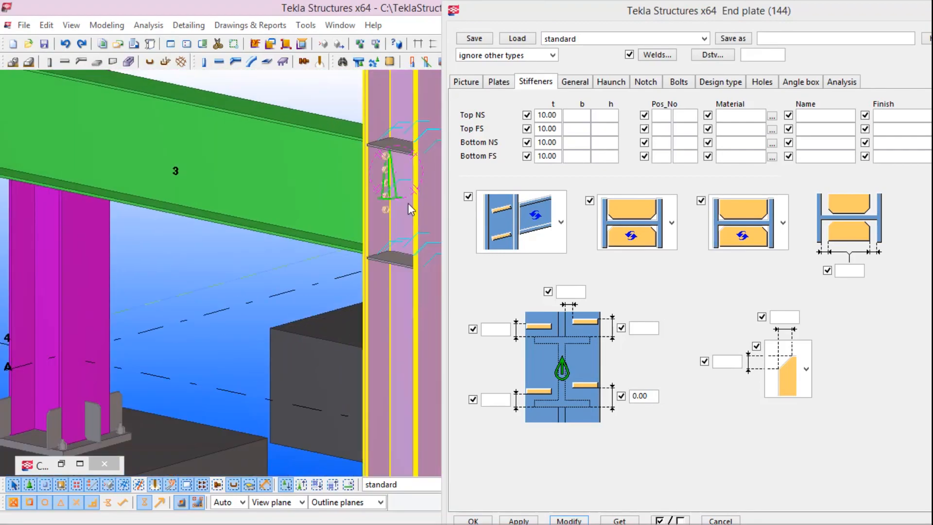
pyautogui.press('v')
pyautogui.click(405, 170)
pyautogui.keyDown('ctrl'); pyautogui.moveTo(388, 201); pyautogui.dragTo(6, 263, button='middle'); pyautogui.keyUp('ctrl')
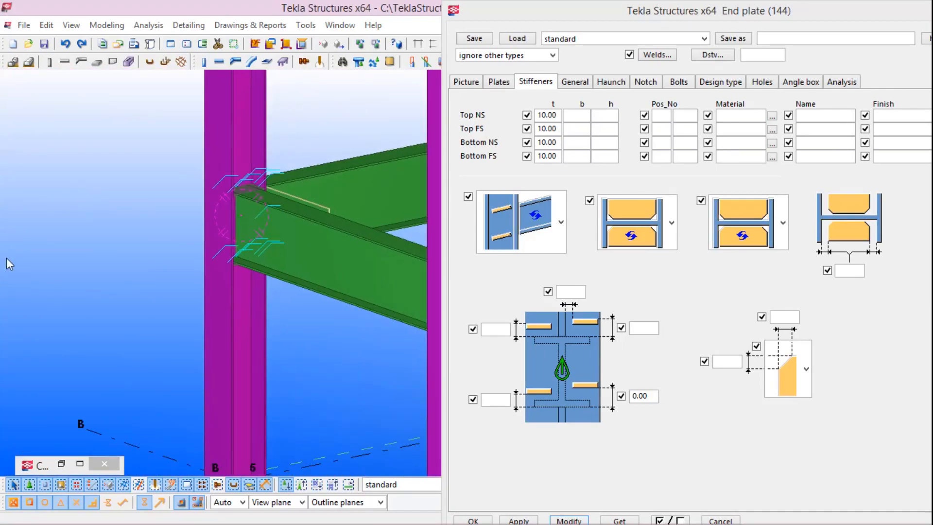
pyautogui.scroll(2, 245, 195)
pyautogui.scroll(3, 234, 207)
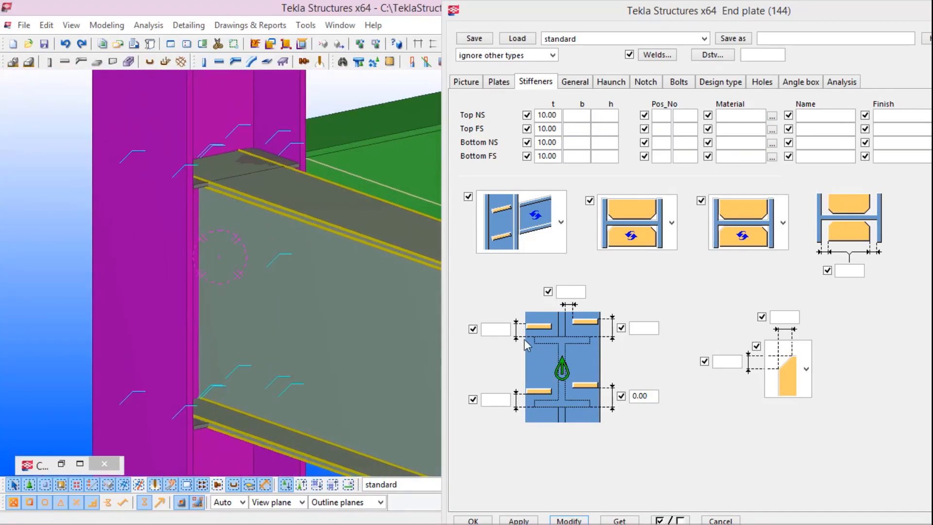
pyautogui.click(495, 399)
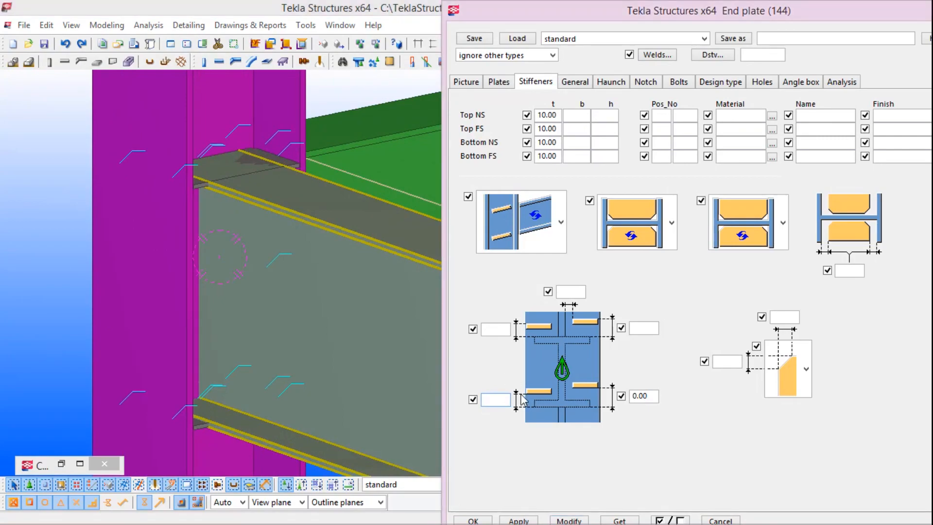
pyautogui.write('20')
pyautogui.click(569, 520)
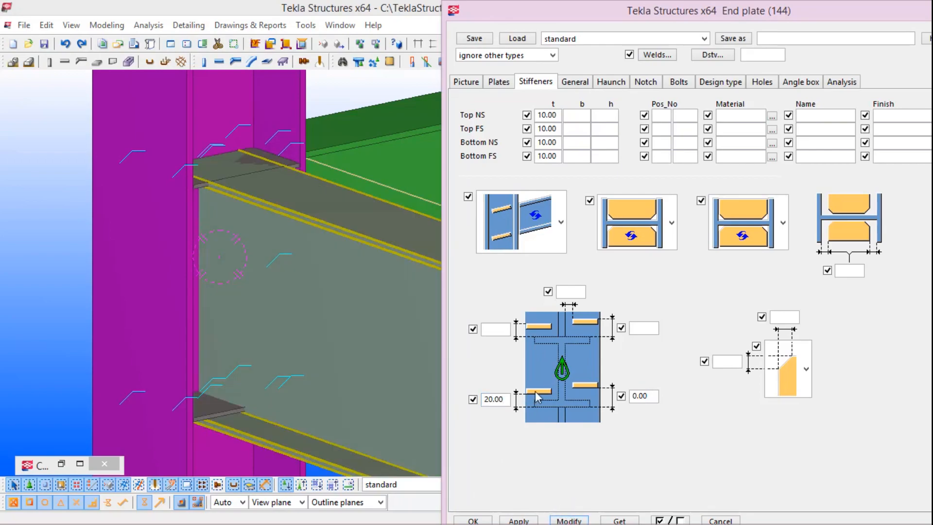
# Set the left-hand bottom stiffener's vertical offset to -20 and modify the connection
pyautogui.doubleClick(494, 399)
pyautogui.write('-20')
pyautogui.click(568, 520)
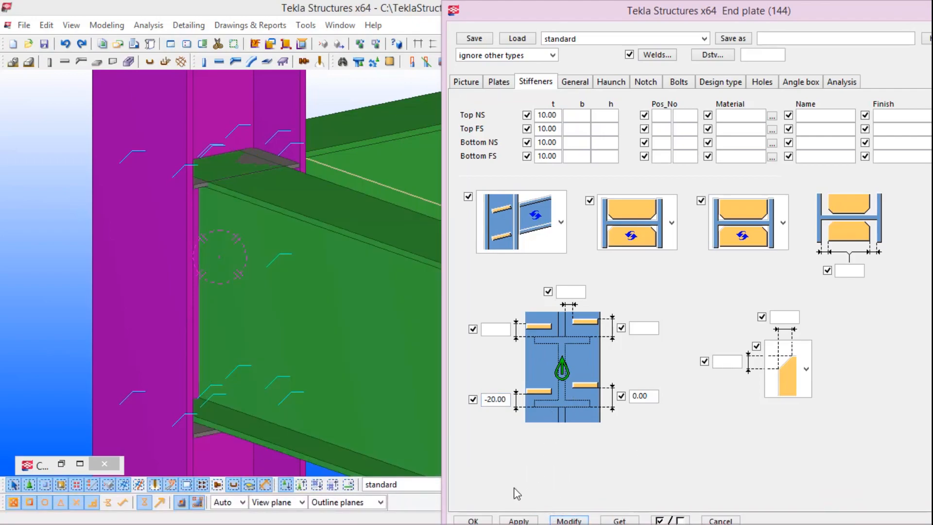
# Try a -20 vertical offset for the left-hand top stiffener and apply it to the connection
pyautogui.keyDown('ctrl'); pyautogui.moveTo(223, 412); pyautogui.dragTo(223, 370, button='middle'); pyautogui.keyUp('ctrl')
pyautogui.scroll(2, 230, 428)
pyautogui.scroll(1, 234, 426)
pyautogui.scroll(-3, 239, 350)
pyautogui.scroll(3, 254, 407)
pyautogui.keyDown('ctrl'); pyautogui.moveTo(267, 400); pyautogui.dragTo(394, 299, button='middle'); pyautogui.keyUp('ctrl')
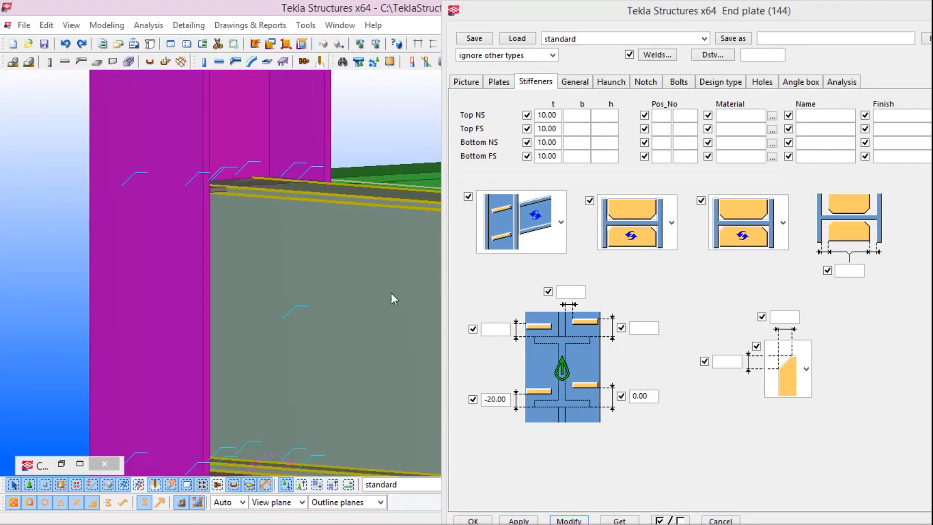
pyautogui.click(498, 329)
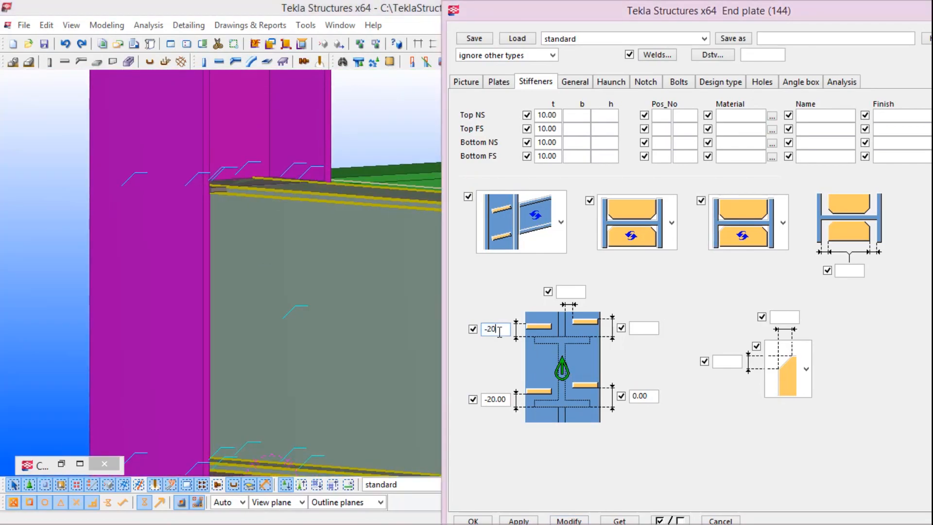
pyautogui.write('-20')
pyautogui.click(569, 521)
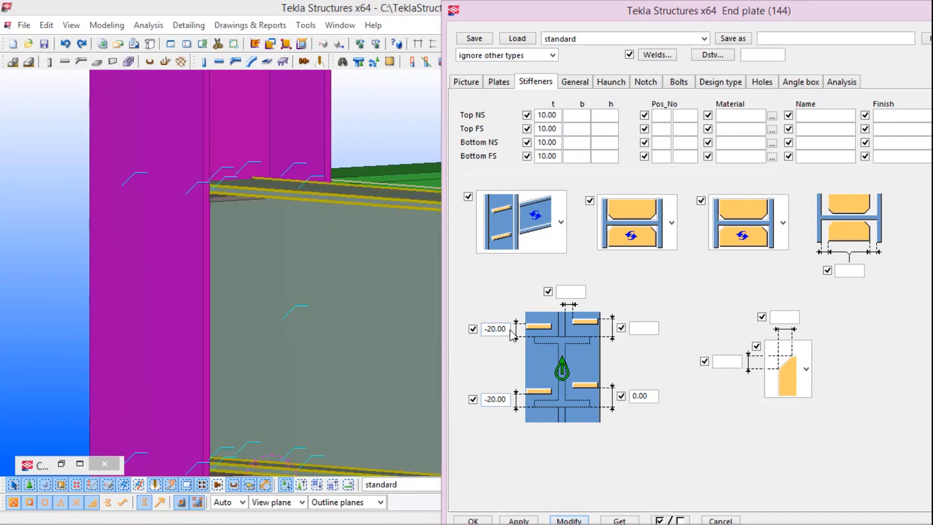
# Set the left-hand top stiffener's vertical offset to 20 and apply it to the connection
pyautogui.hotkey('shift', 'Home')
pyautogui.write('20')
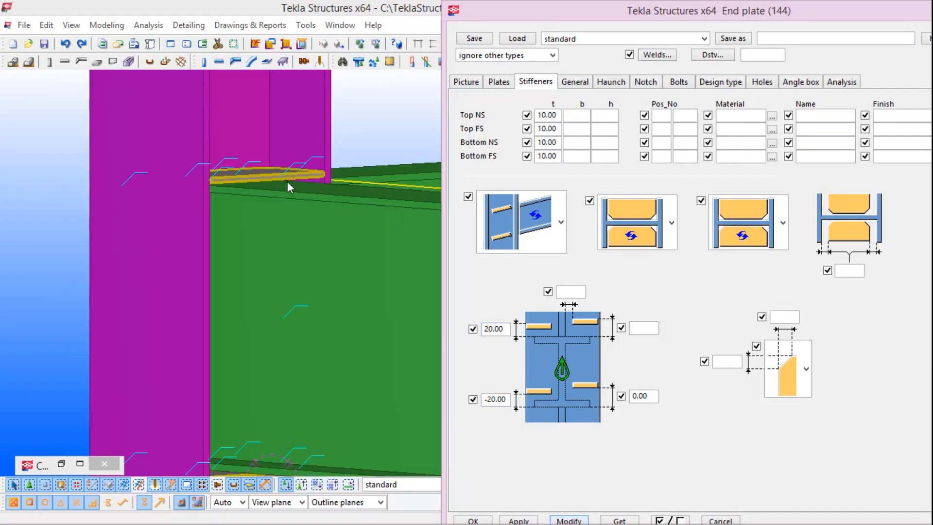
pyautogui.moveTo(291, 212); pyautogui.dragTo(226, 231, button='middle')
pyautogui.scroll(1, 348, 156)
pyautogui.scroll(-2, 194, 217)
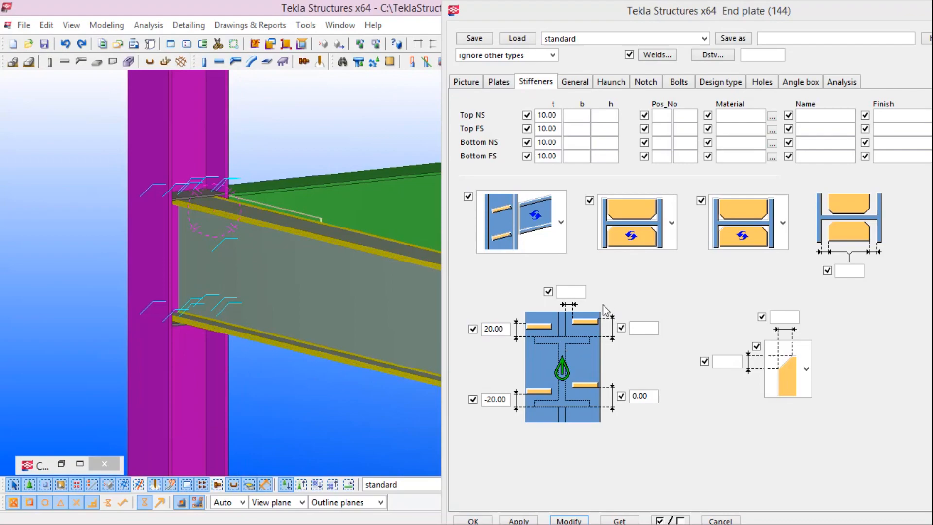
# Set the thickness of the top and bottom haunch plates to 10 and modify the connection
pyautogui.click(611, 82)
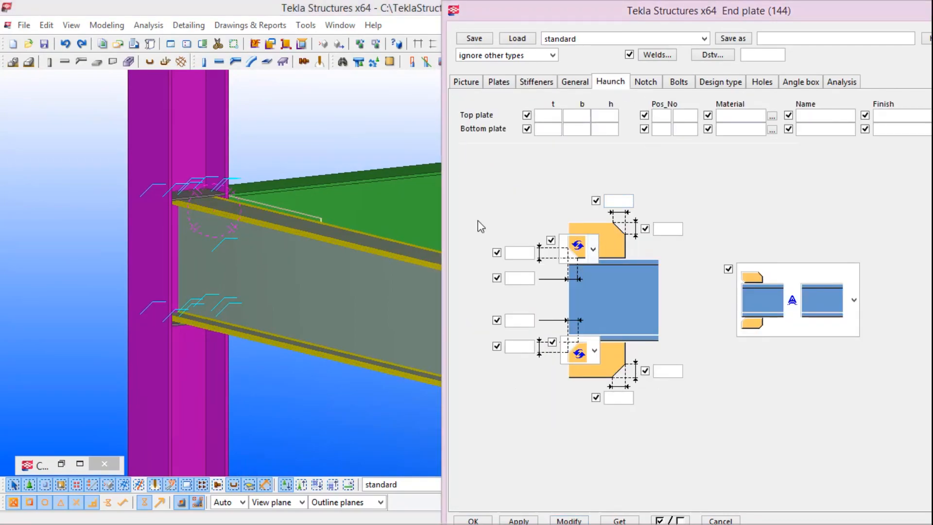
pyautogui.keyDown('ctrl'); pyautogui.moveTo(188, 240); pyautogui.dragTo(291, 199, button='middle'); pyautogui.keyUp('ctrl')
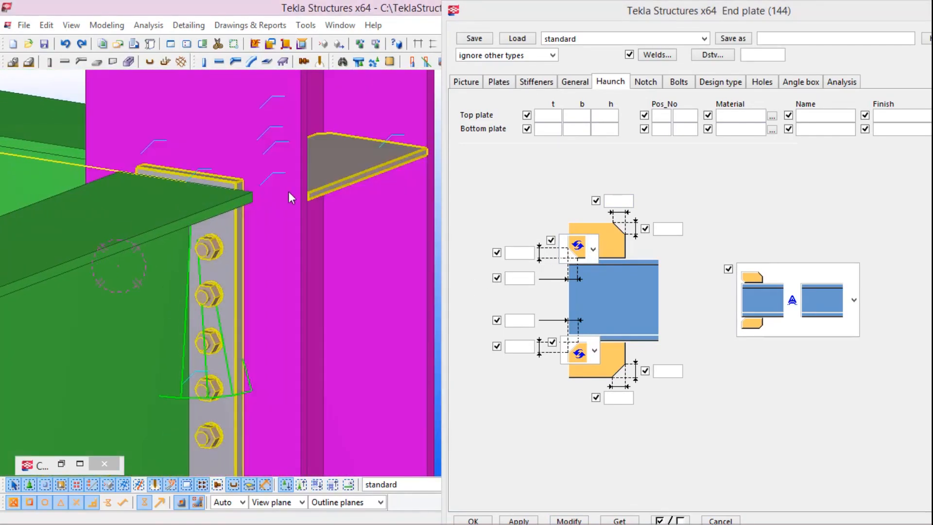
pyautogui.click(548, 115)
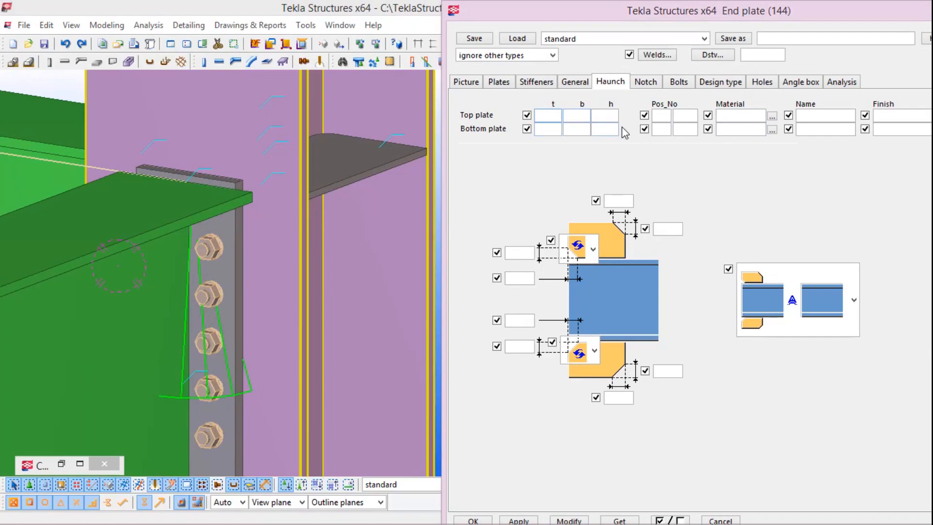
pyautogui.click(548, 127)
pyautogui.click(571, 520)
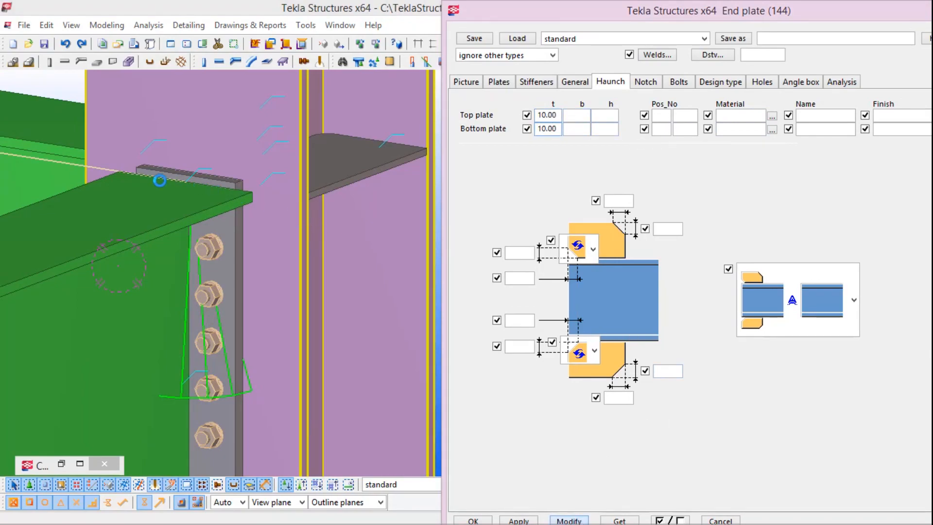
# Choose the haunch option that creates both the top and bottom haunch plates and check the beam-to-column joint
pyautogui.moveTo(247, 203); pyautogui.dragTo(264, 158, button='middle')
pyautogui.scroll(-2, 265, 157)
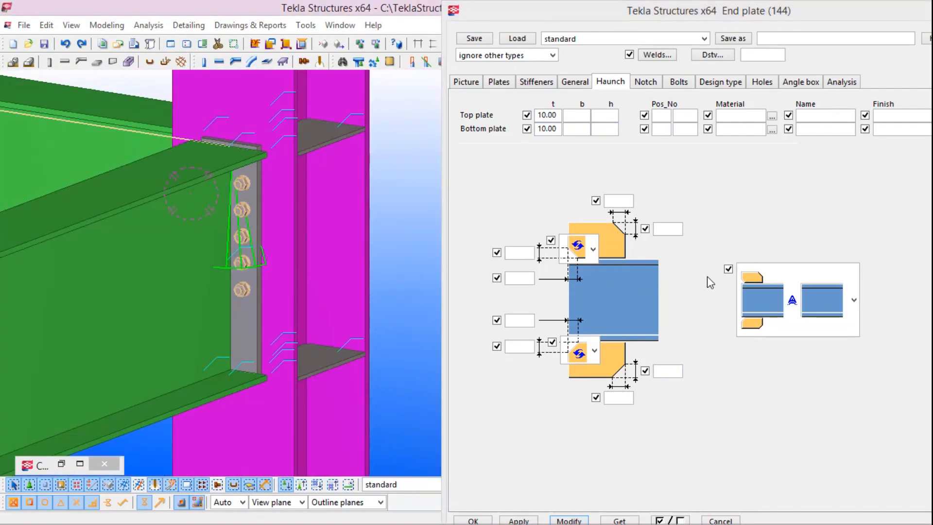
pyautogui.click(855, 304)
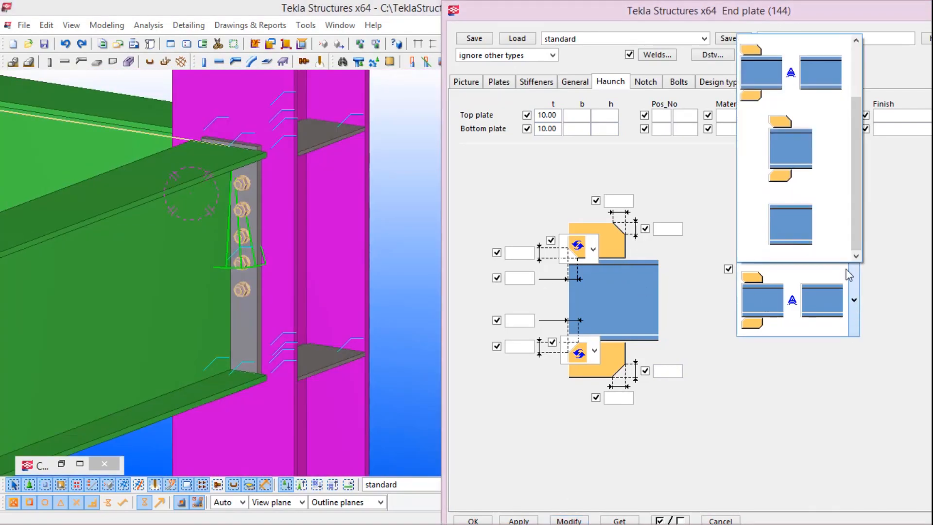
pyautogui.click(811, 172)
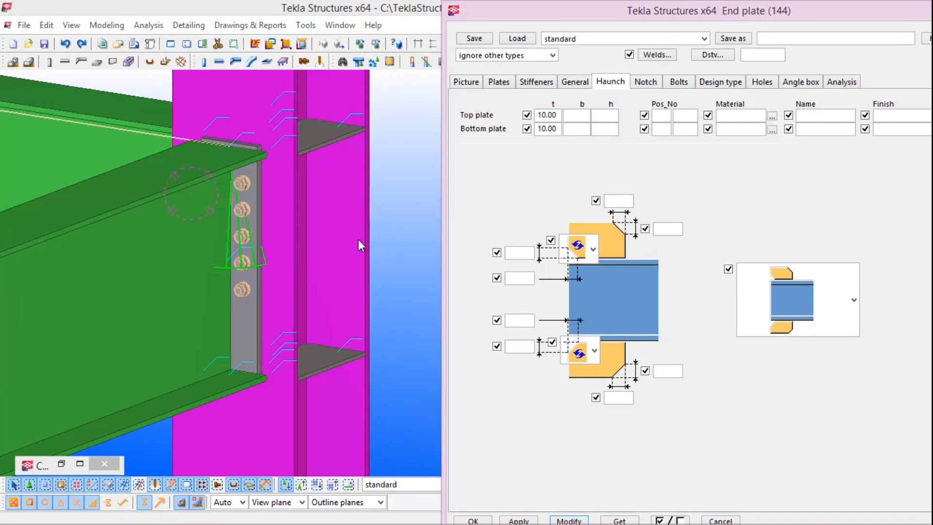
pyautogui.click(290, 206)
pyautogui.scroll(4, 221, 171)
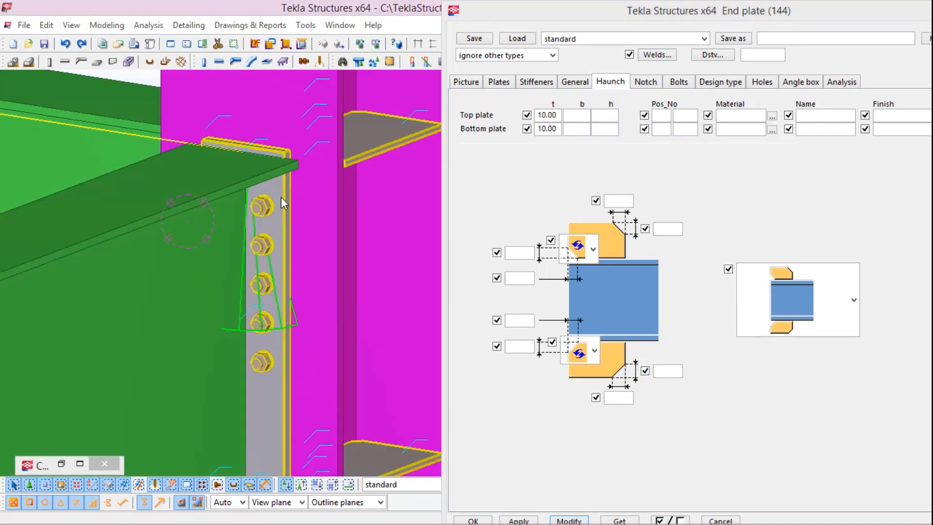
pyautogui.keyDown('ctrl'); pyautogui.moveTo(281, 197); pyautogui.dragTo(214, 183, button='middle'); pyautogui.keyUp('ctrl')
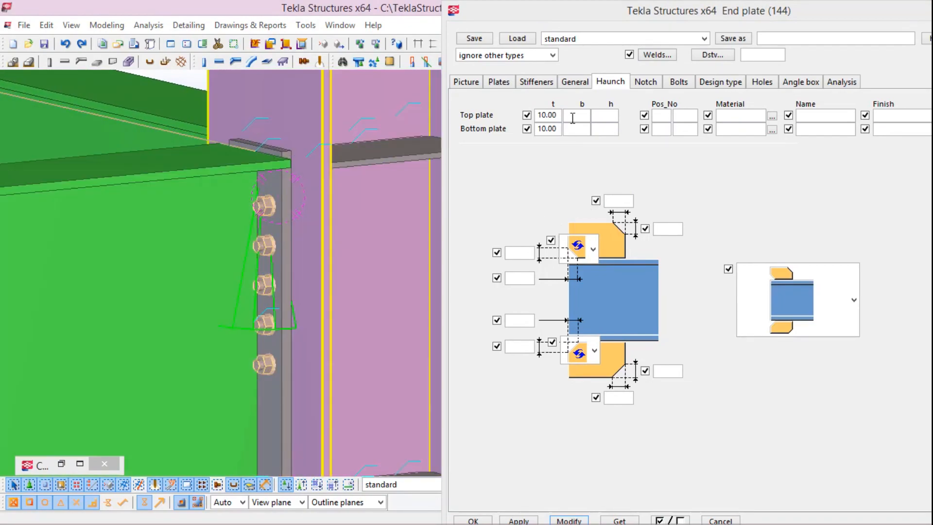
# Set the end plate's top and bottom edge distances from the beam to 0 and modify the connection
pyautogui.click(499, 82)
pyautogui.click(466, 84)
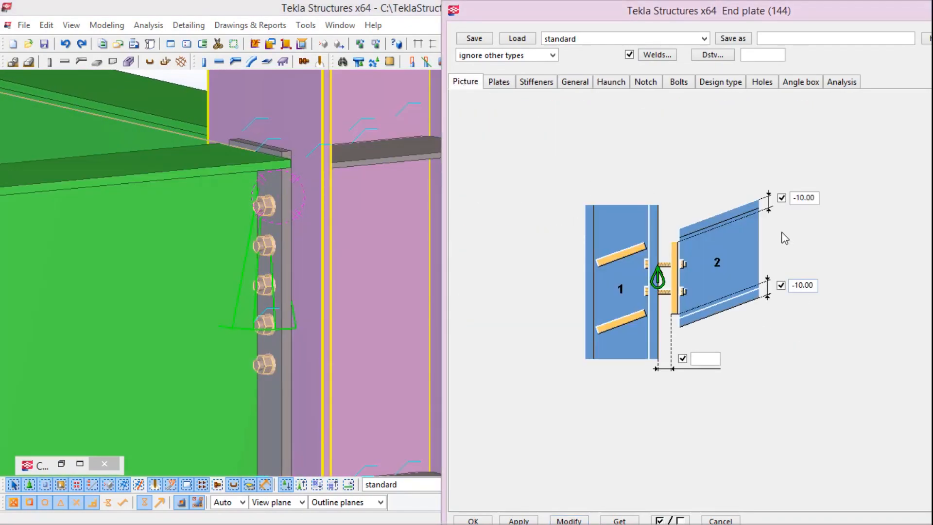
pyautogui.doubleClick(793, 196)
pyautogui.write('0')
pyautogui.doubleClick(808, 285)
pyautogui.write('0')
pyautogui.click(570, 519)
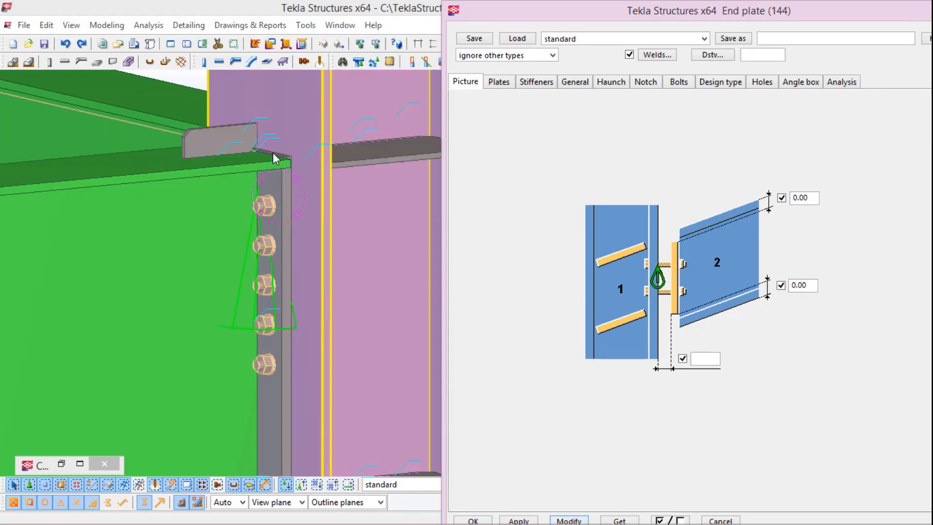
# Set the end plate's top edge distance from the beam to -10 and modify the connection
pyautogui.scroll(4, 258, 151)
pyautogui.scroll(-3, 301, 156)
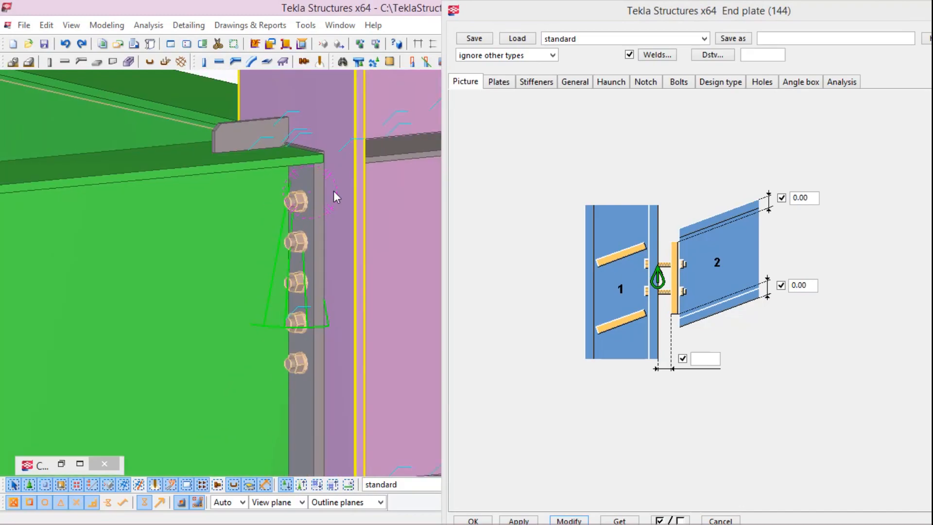
pyautogui.scroll(-3, 331, 189)
pyautogui.keyDown('ctrl'); pyautogui.moveTo(300, 287); pyautogui.dragTo(320, 287, button='middle'); pyautogui.keyUp('ctrl')
pyautogui.scroll(4, 308, 157)
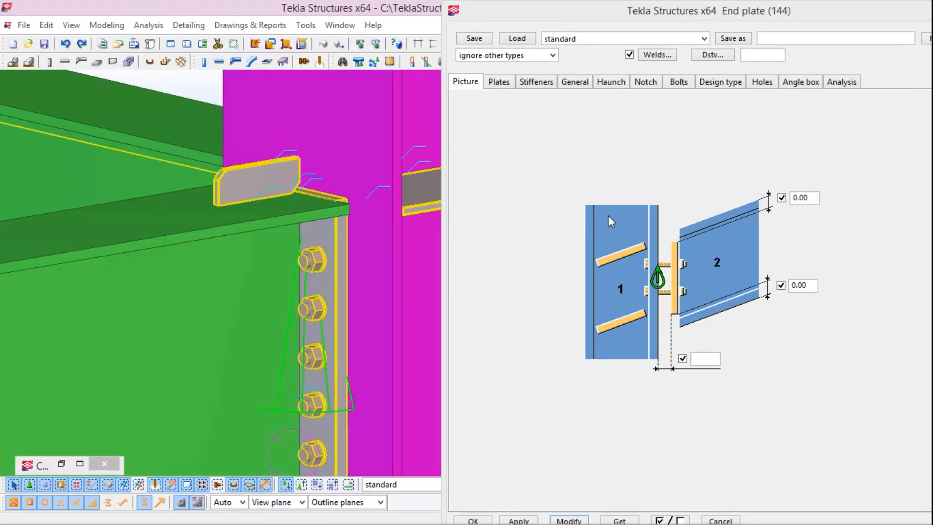
pyautogui.doubleClick(816, 197)
pyautogui.write('-10')
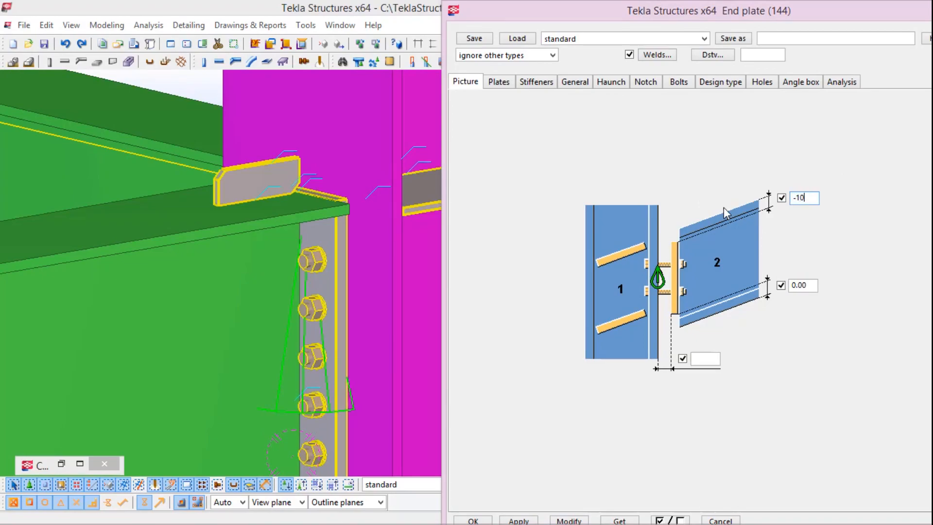
pyautogui.click(570, 520)
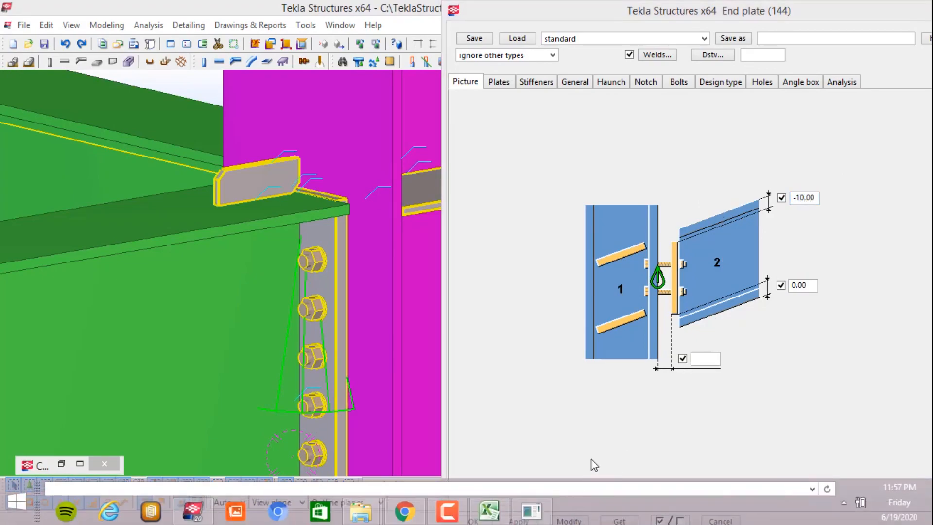
pyautogui.click(582, 407)
pyautogui.click(568, 520)
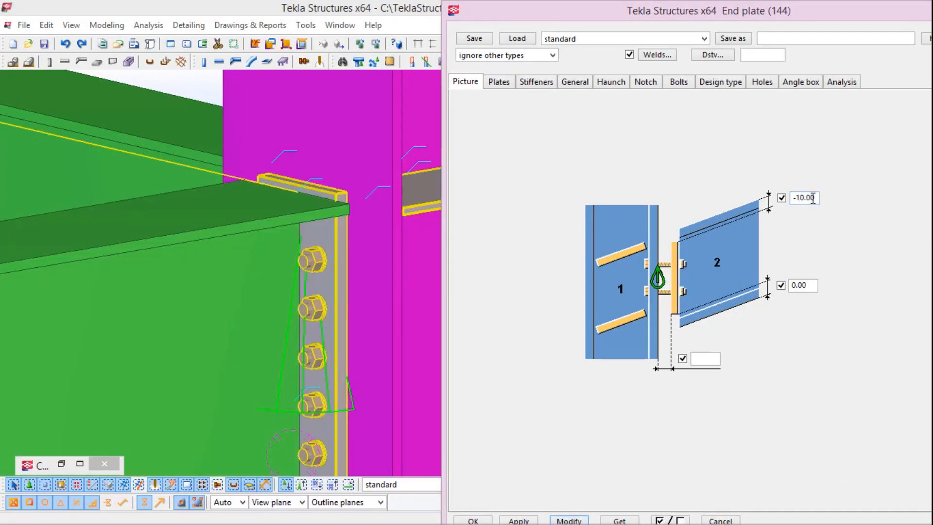
# Set the end plate's top edge distance back to 0 and modify the connection
pyautogui.doubleClick(813, 198)
pyautogui.write('0')
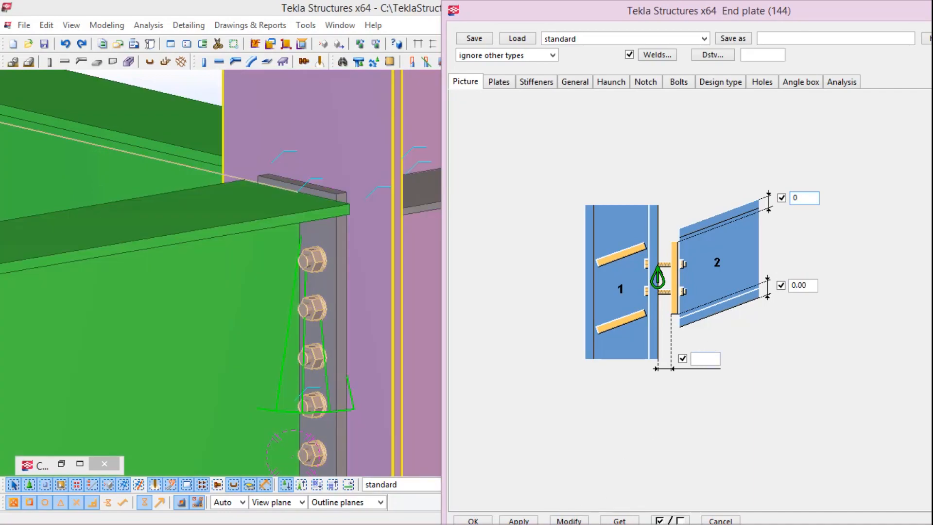
pyautogui.write('.00')
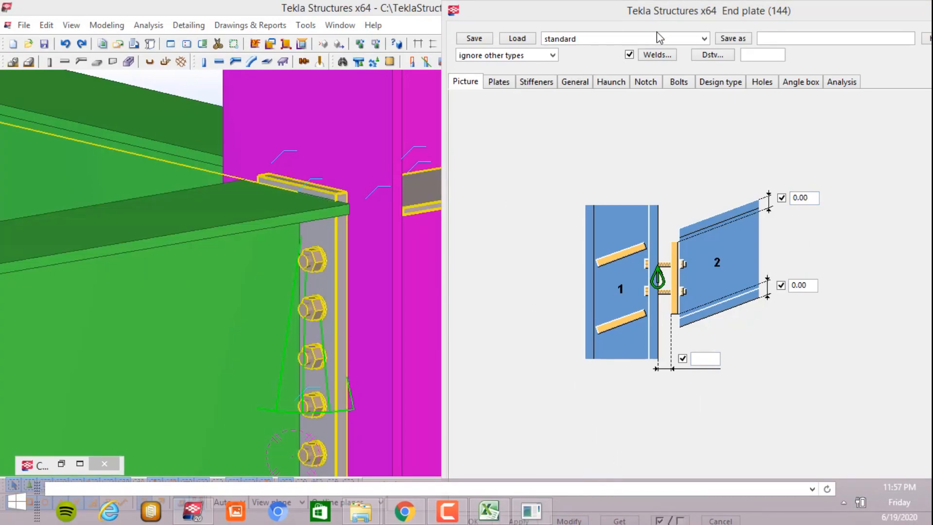
pyautogui.click(509, 438)
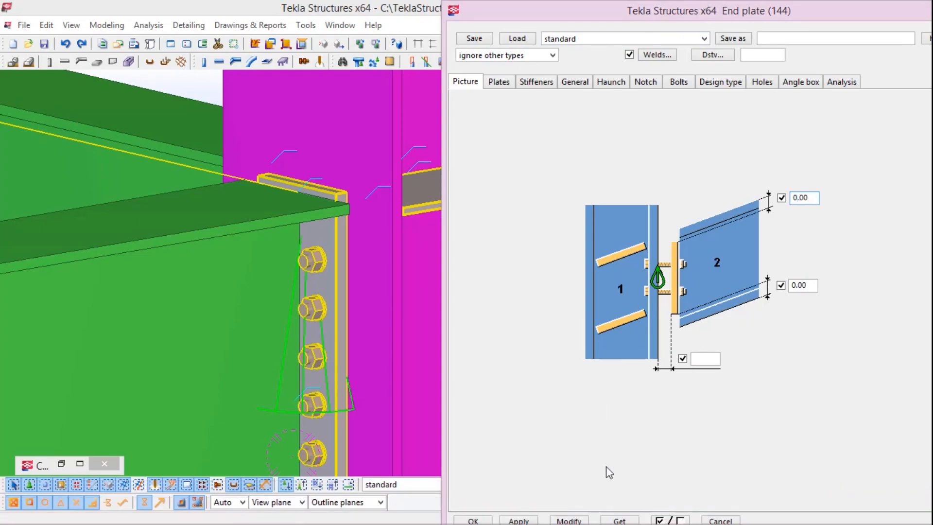
pyautogui.click(571, 520)
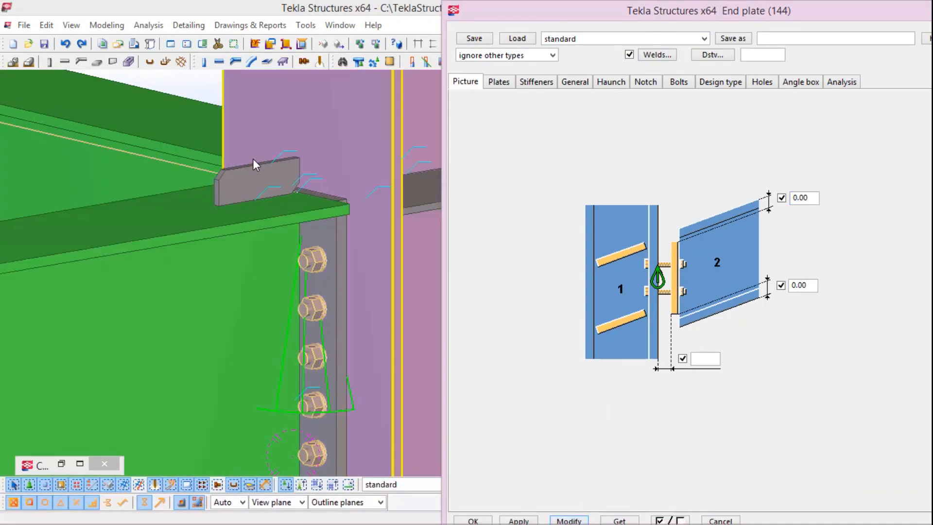
# Set the end plate's bolt size to 16 and modify the connection
pyautogui.keyDown('ctrl'); pyautogui.moveTo(296, 218); pyautogui.dragTo(298, 161, button='middle'); pyautogui.keyUp('ctrl')
pyautogui.scroll(-2, 298, 160)
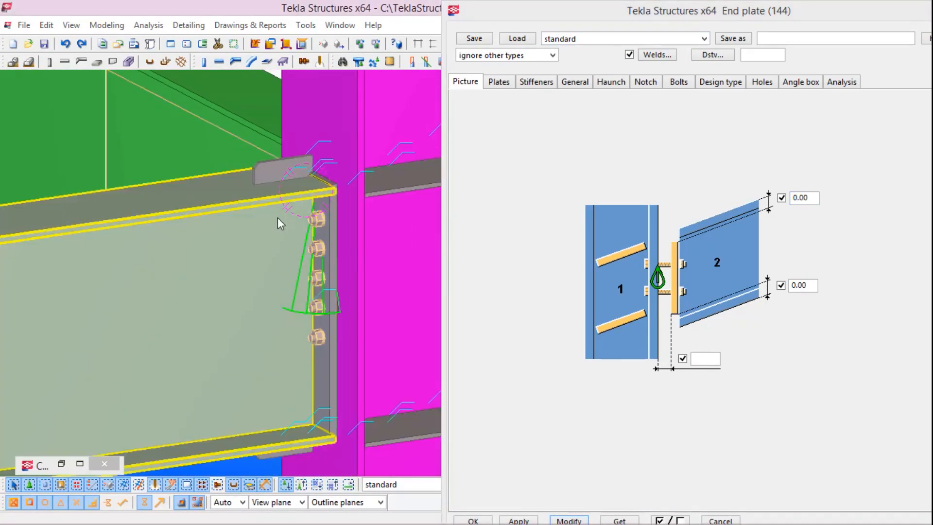
pyautogui.scroll(-2, 283, 184)
pyautogui.keyDown('ctrl'); pyautogui.moveTo(292, 235); pyautogui.dragTo(341, 236, button='middle'); pyautogui.keyUp('ctrl')
pyautogui.scroll(2, 339, 232)
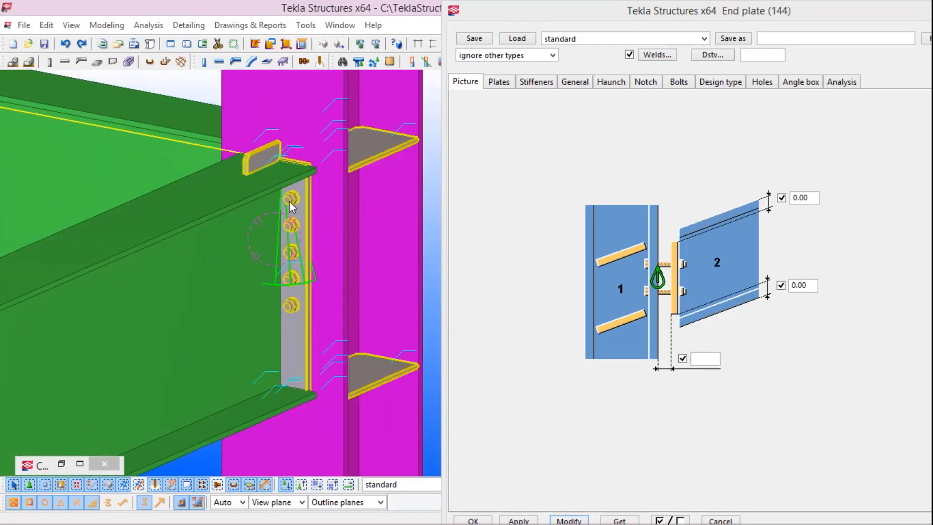
pyautogui.click(676, 81)
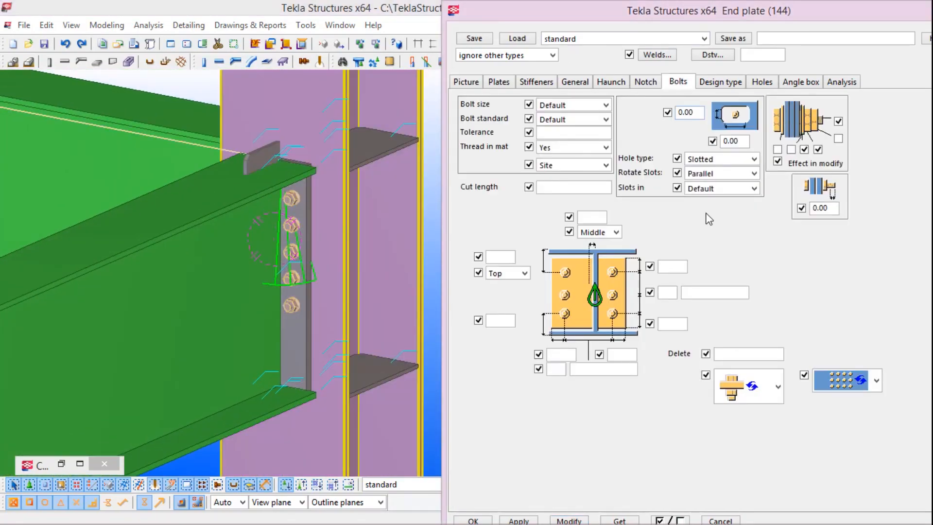
pyautogui.click(607, 106)
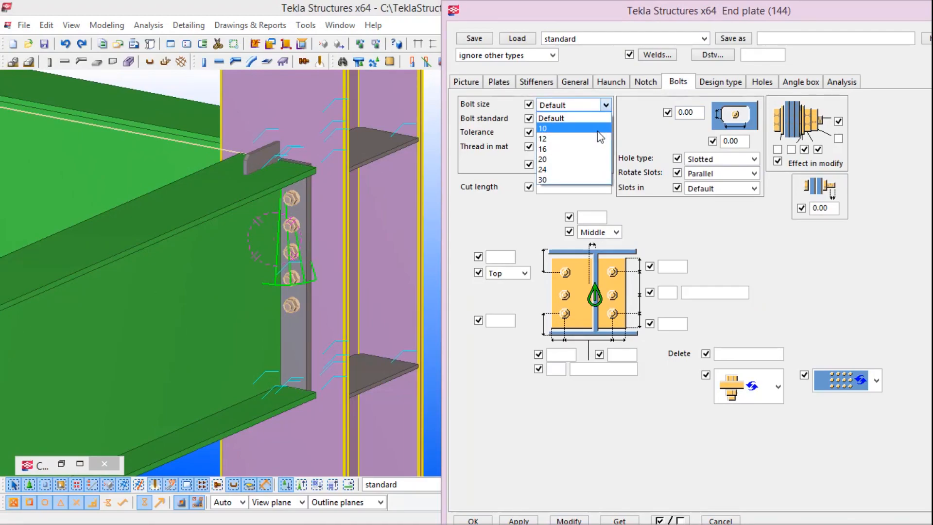
pyautogui.click(559, 148)
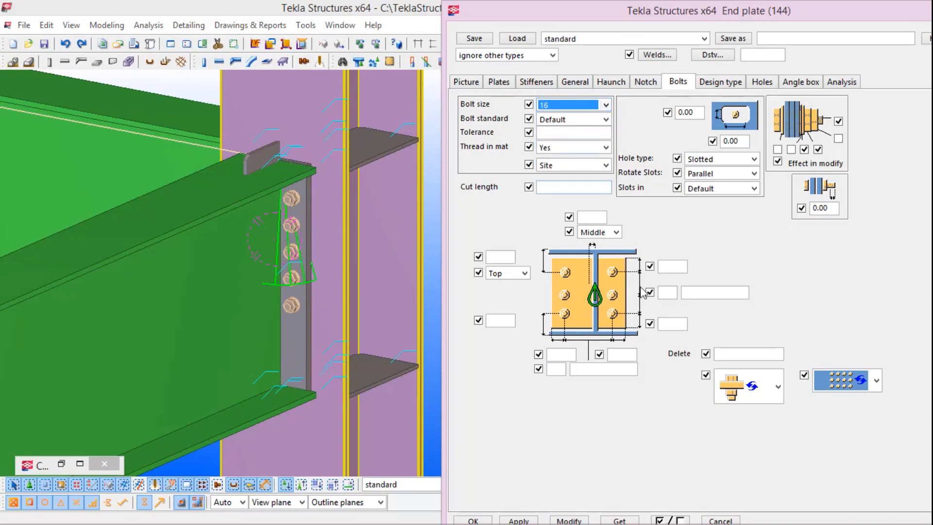
pyautogui.click(574, 521)
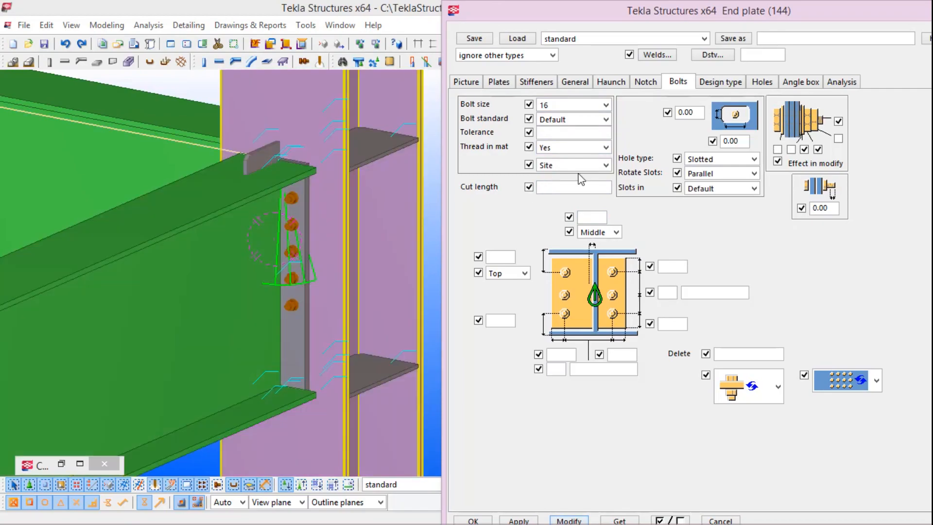
# Set the bolt standard to 8.8XOX, modify the connection and check the end plate bolts up close
pyautogui.click(601, 122)
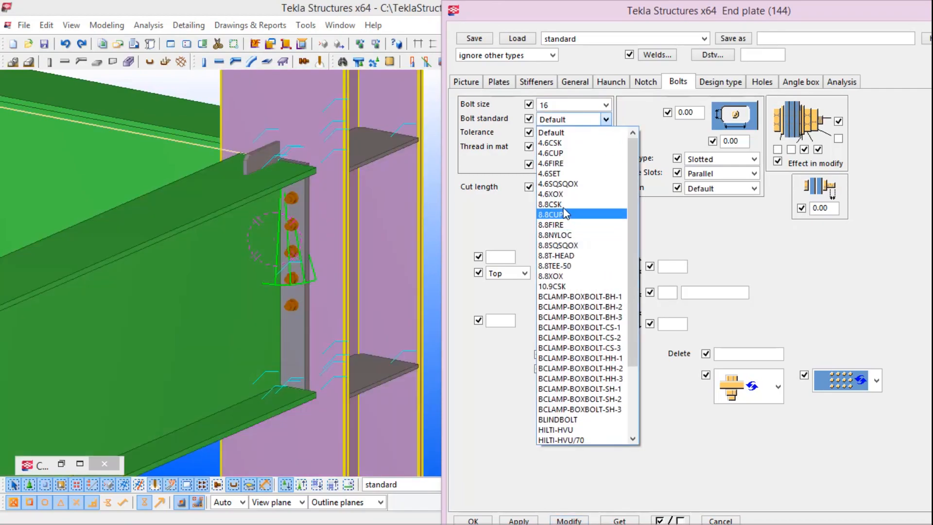
pyautogui.click(564, 276)
pyautogui.click(568, 520)
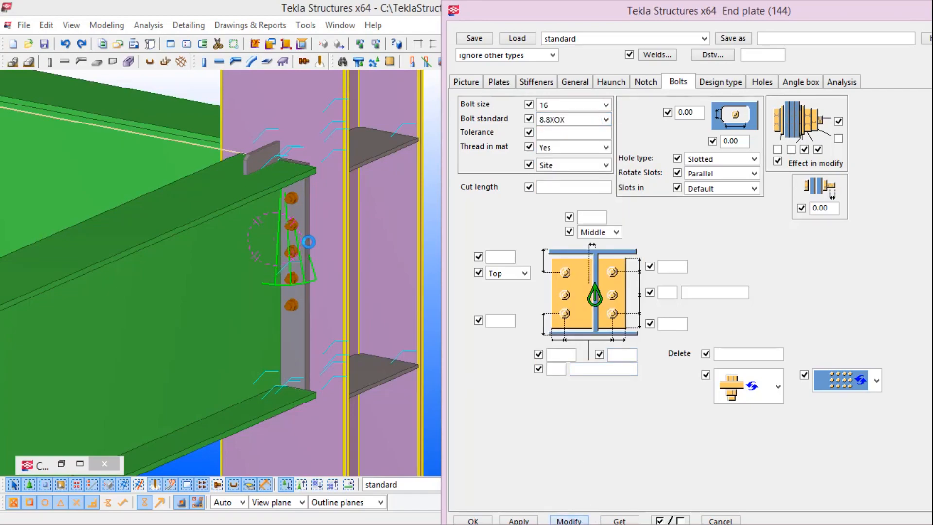
pyautogui.click(299, 209)
pyautogui.scroll(3, 300, 209)
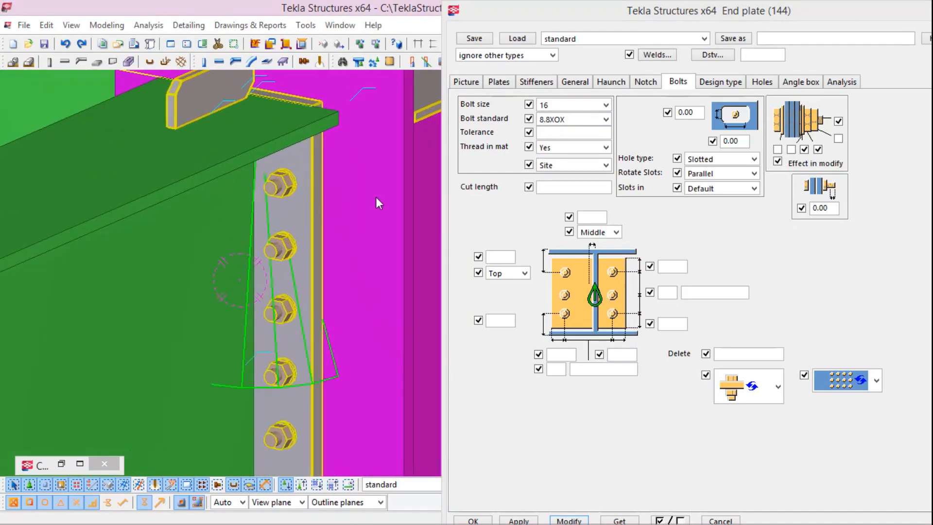
pyautogui.scroll(-3, 303, 250)
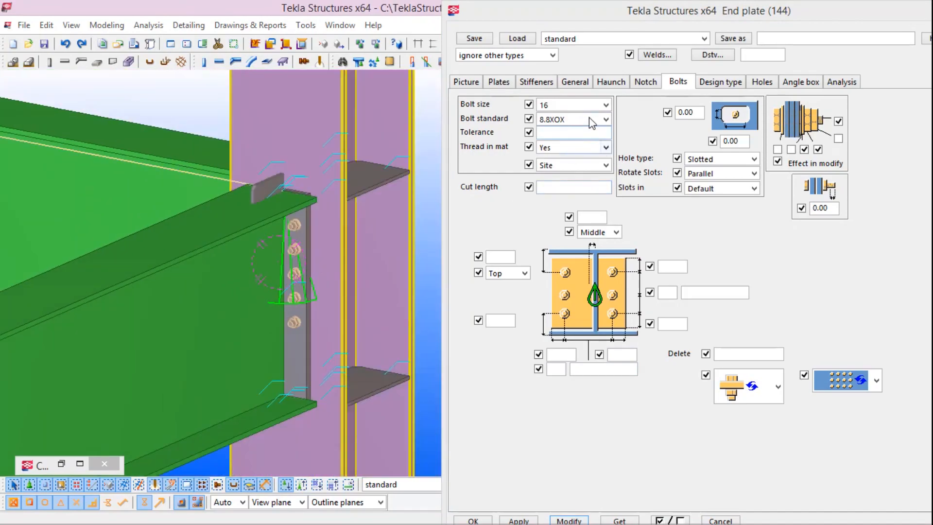
# Set the end plate's bolt size to 20, modify the connection and check the bolts
pyautogui.click(605, 105)
pyautogui.click(572, 161)
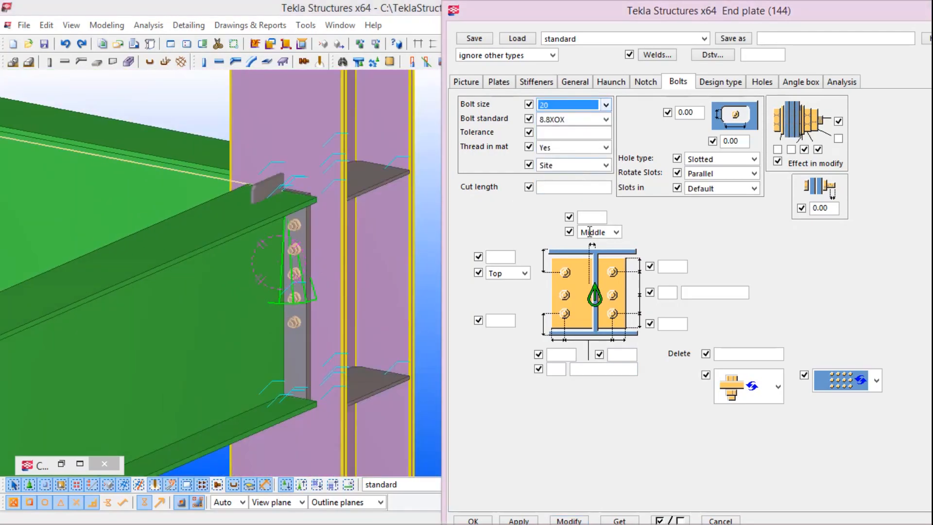
pyautogui.click(569, 520)
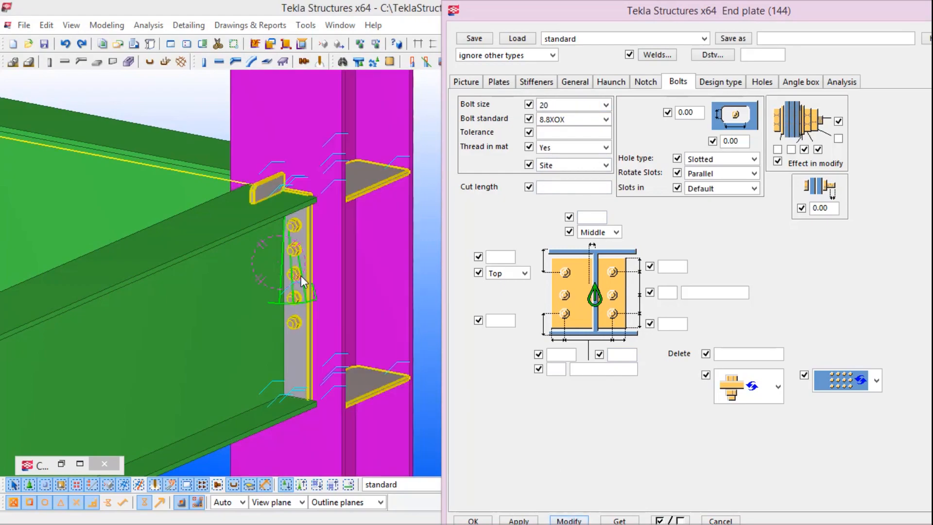
pyautogui.scroll(4, 290, 229)
pyautogui.scroll(-6, 310, 168)
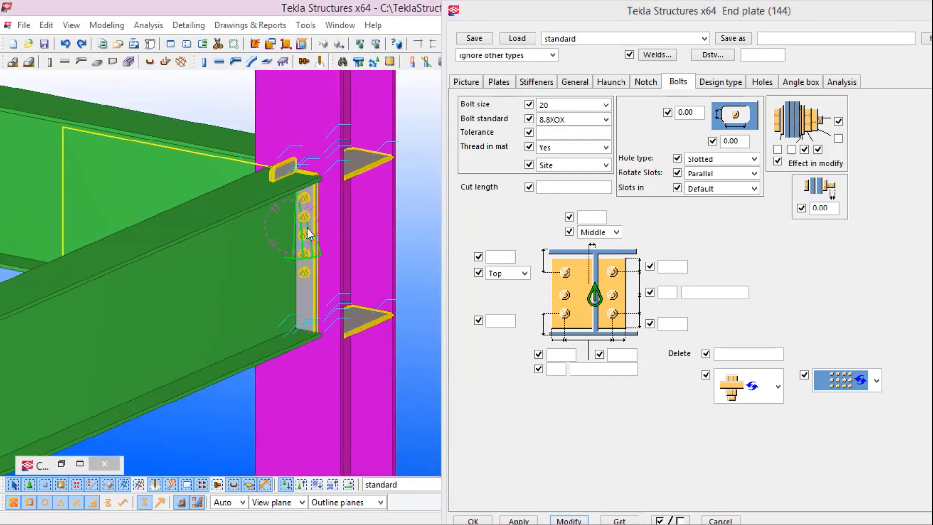
pyautogui.scroll(2, 303, 252)
pyautogui.scroll(1, 303, 252)
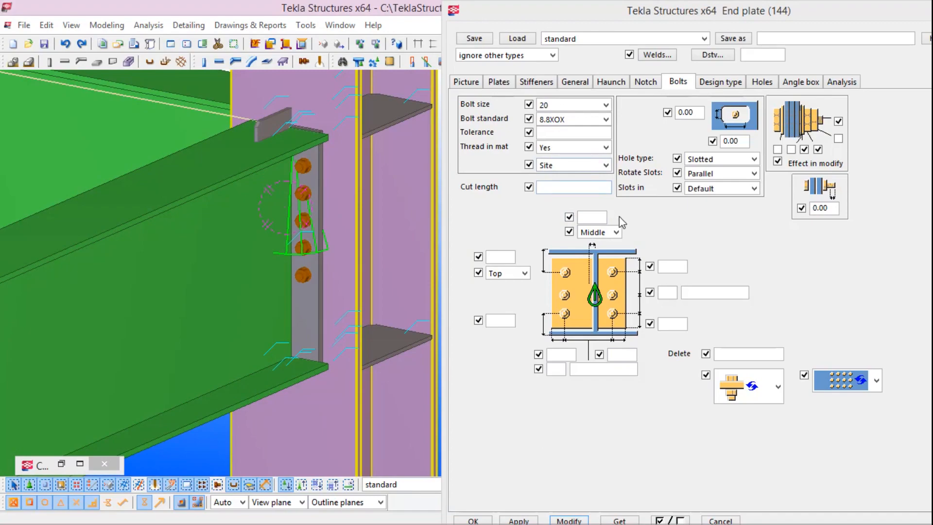
# Set the bolt group's distance from the beam top to 50 and modify the connection
pyautogui.click(509, 256)
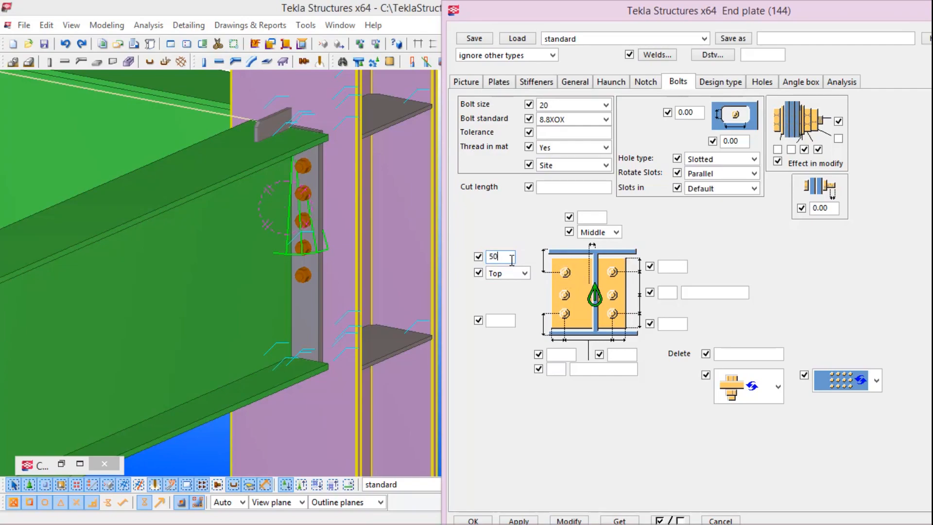
pyautogui.click(568, 520)
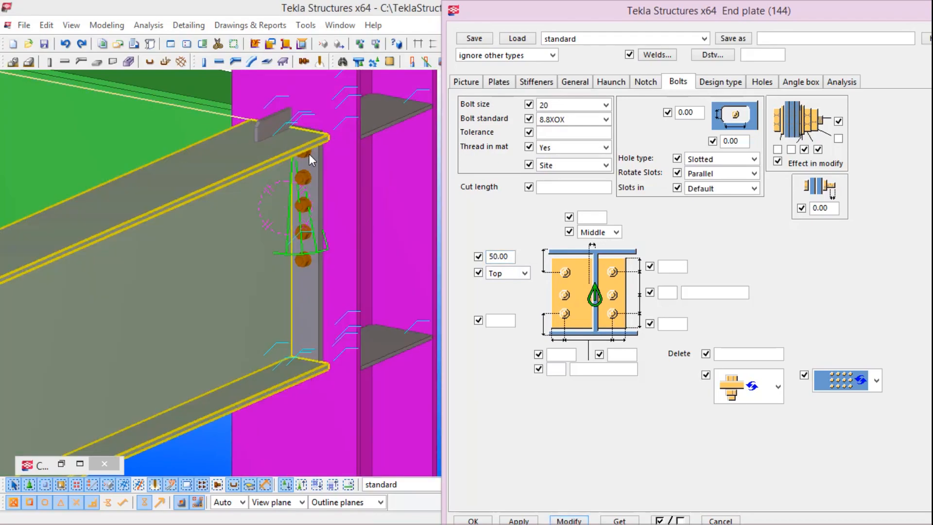
pyautogui.scroll(3, 313, 158)
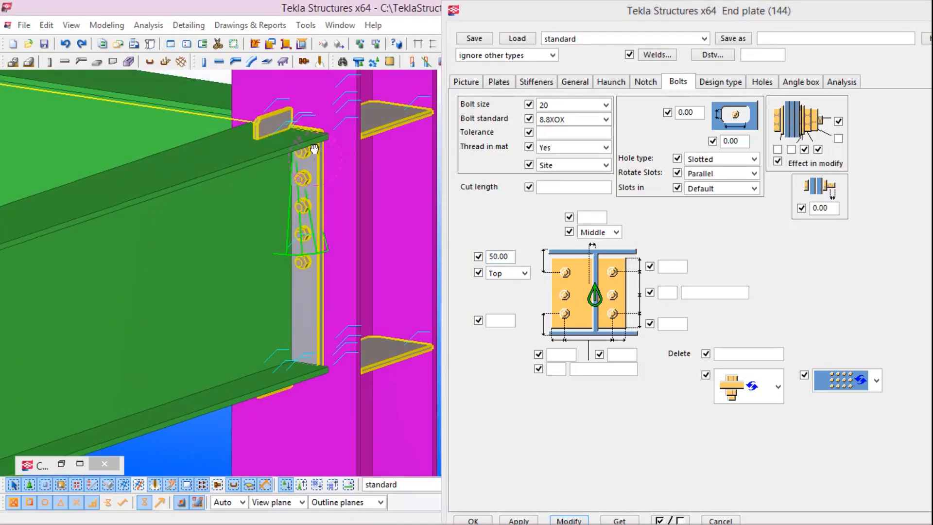
pyautogui.keyDown('ctrl'); pyautogui.moveTo(323, 162); pyautogui.dragTo(329, 135, button='middle'); pyautogui.keyUp('ctrl')
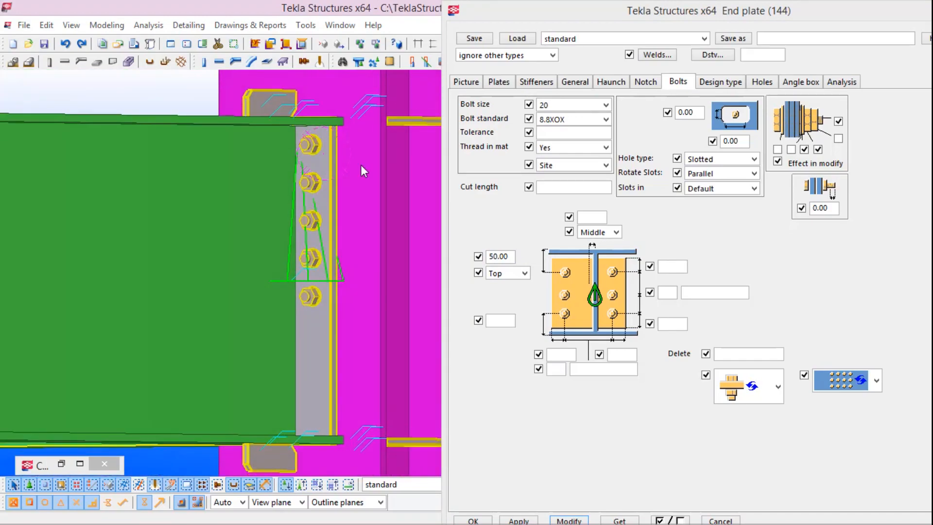
# Set the bolt group's distances from the beam top and bottom to 100 and modify the connection
pyautogui.moveTo(513, 258); pyautogui.dragTo(460, 265)
pyautogui.write('100')
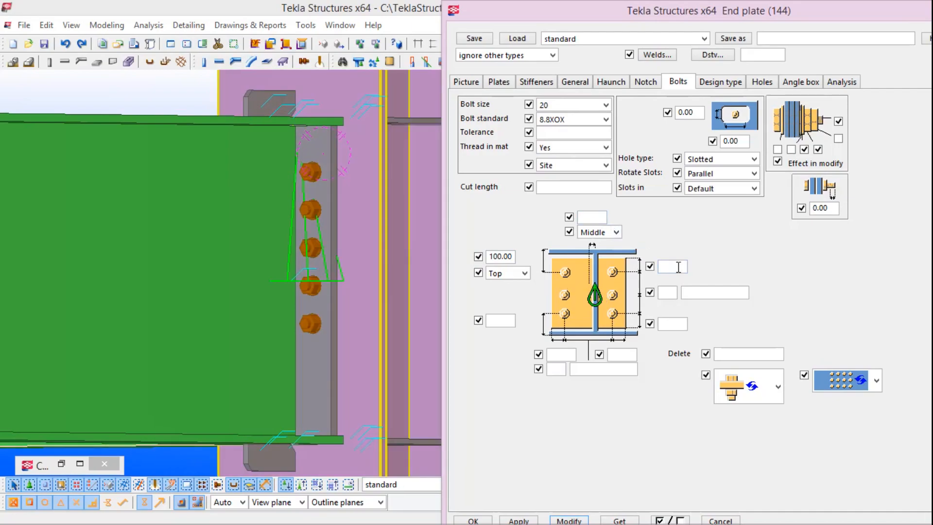
pyautogui.click(501, 321)
pyautogui.write('50')
pyautogui.moveTo(507, 323); pyautogui.dragTo(436, 320)
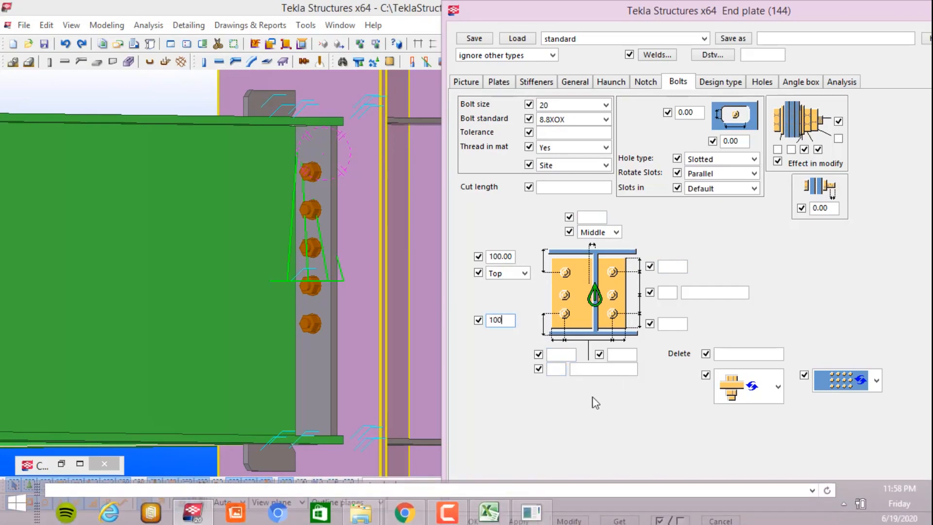
pyautogui.click(569, 520)
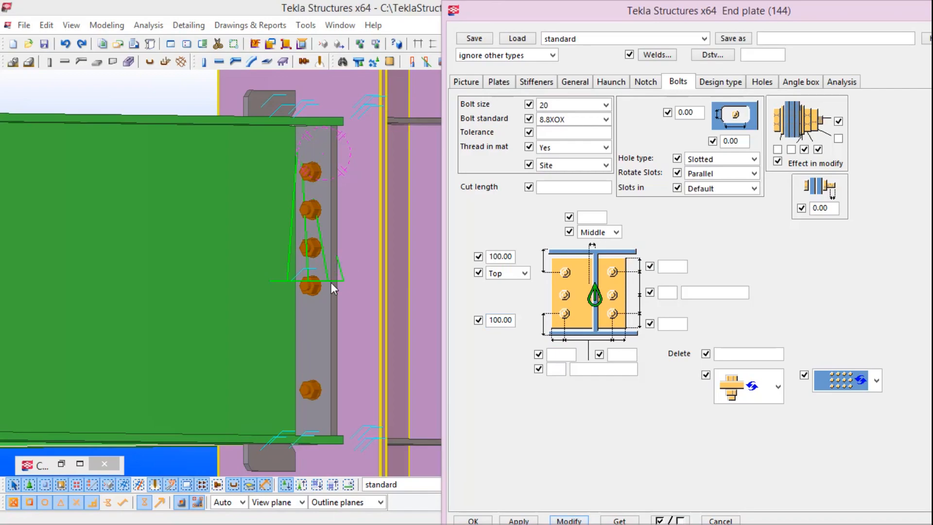
# Set the vertical bolt layout to a top edge distance of 100 and 6 bolts spaced 100, modify the connection and inspect the joint
pyautogui.click(600, 354)
pyautogui.click(675, 267)
pyautogui.click(674, 292)
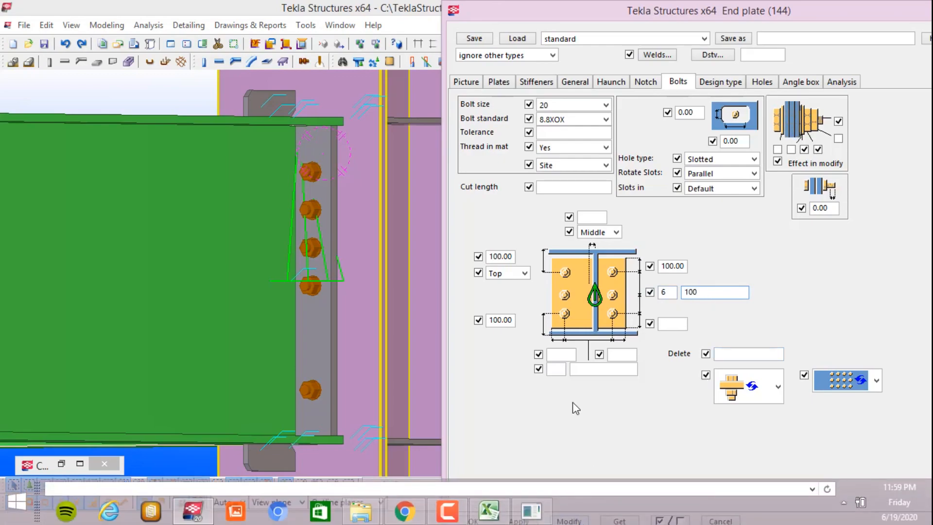
pyautogui.click(576, 516)
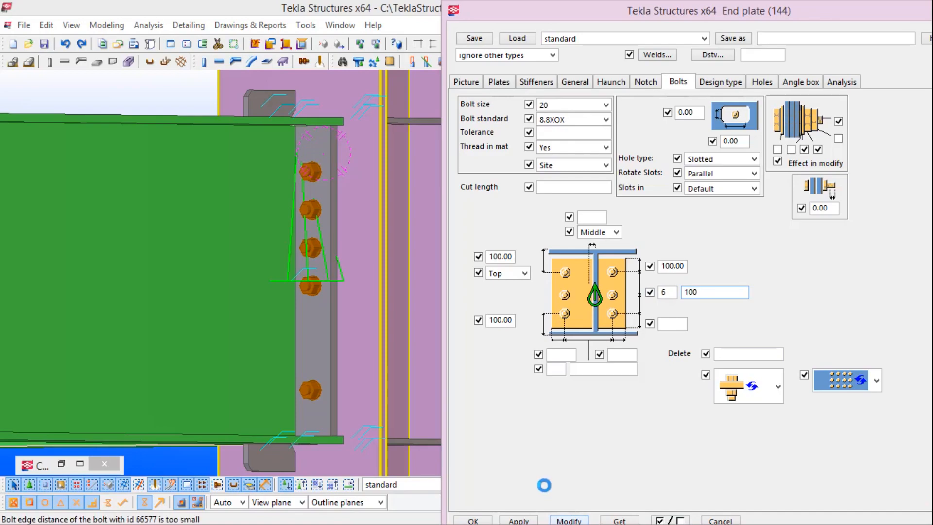
pyautogui.moveTo(842, 10); pyautogui.dragTo(810, 15)
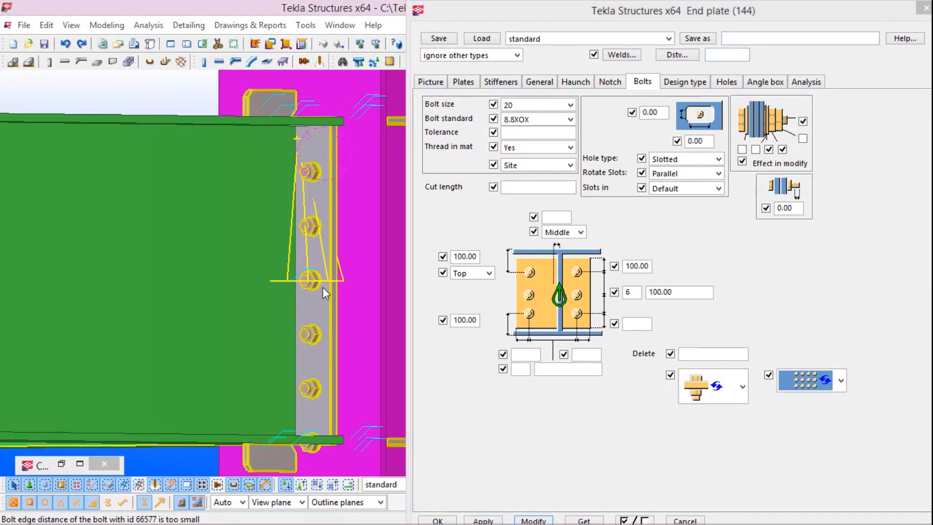
pyautogui.moveTo(322, 287); pyautogui.dragTo(334, 274, button='middle')
pyautogui.scroll(3, 330, 224)
pyautogui.scroll(-5, 328, 214)
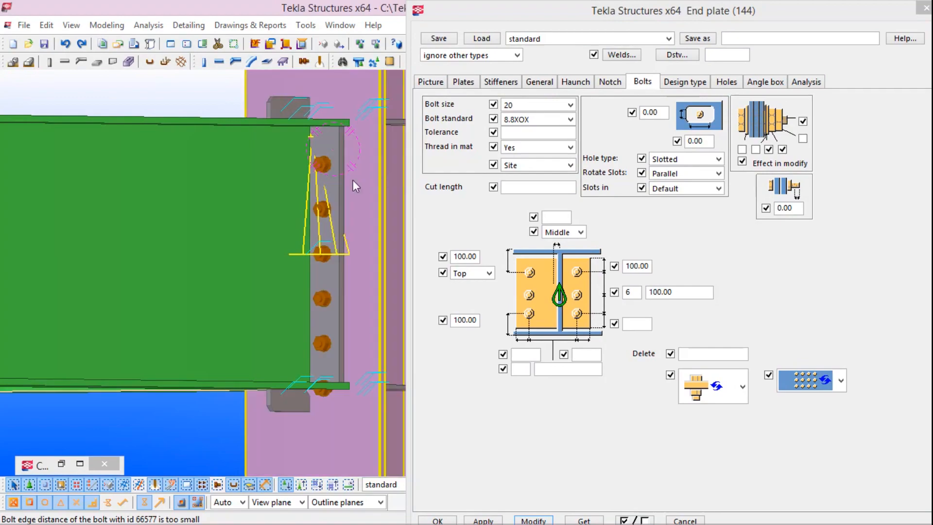
pyautogui.scroll(-2, 257, 245)
pyautogui.keyDown('ctrl'); pyautogui.moveTo(280, 203); pyautogui.dragTo(371, 283, button='middle'); pyautogui.keyUp('ctrl')
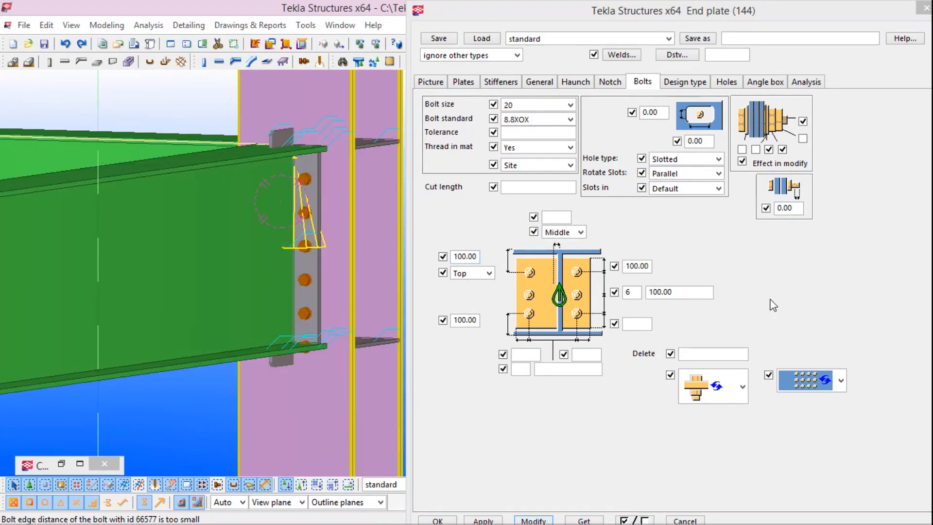
# Set the number of vertical bolts to 5, modify the connection and check the bolt column on the end plate
pyautogui.click(650, 323)
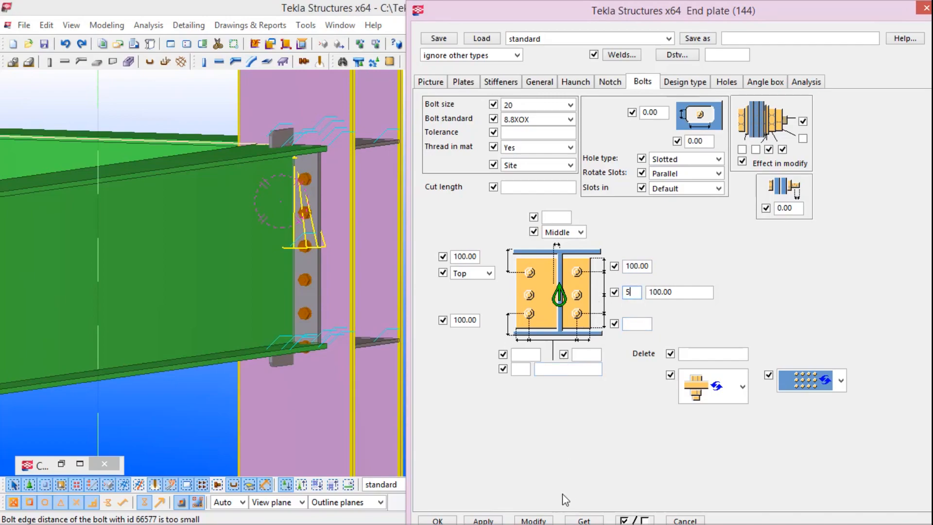
pyautogui.click(546, 516)
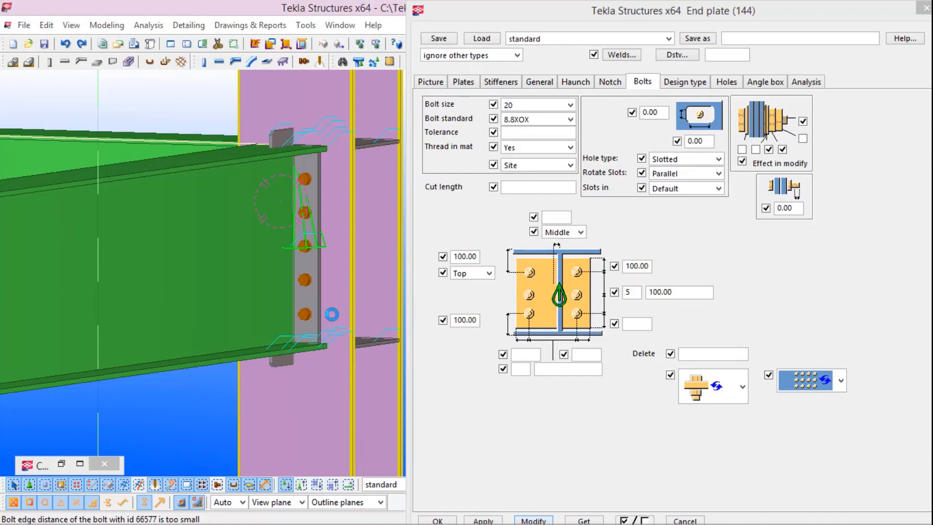
pyautogui.scroll(3, 304, 347)
pyautogui.scroll(-3, 311, 330)
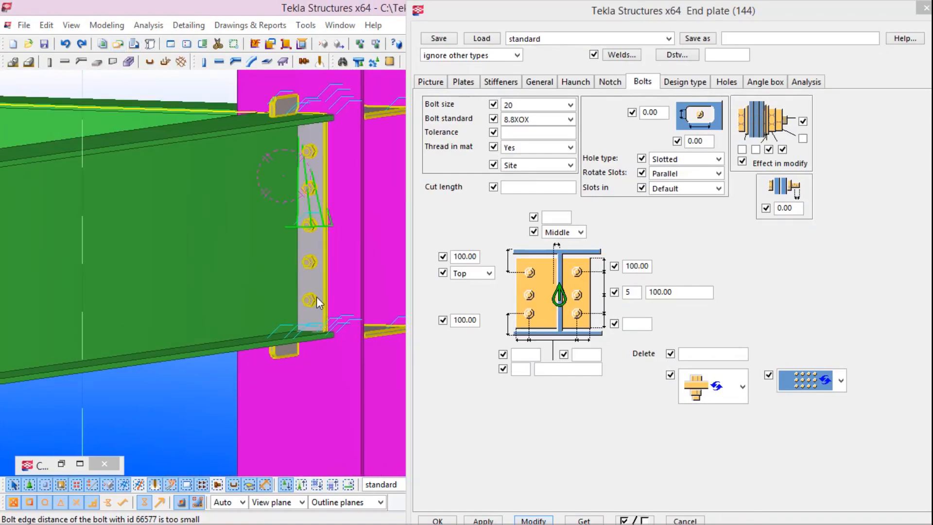
pyautogui.scroll(-1, 317, 297)
pyautogui.click(349, 222)
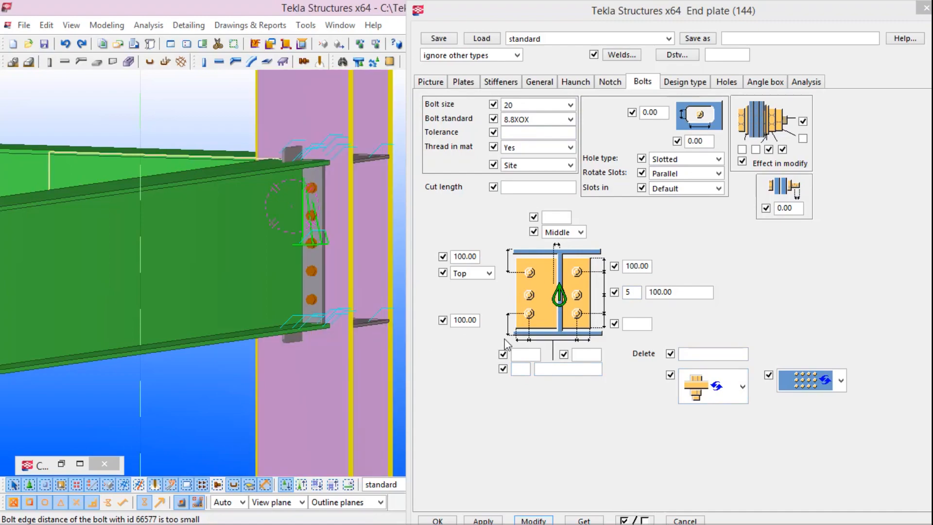
# Set both horizontal bolt edge distances to 50 and inspect the lower end of the end plate
pyautogui.click(533, 359)
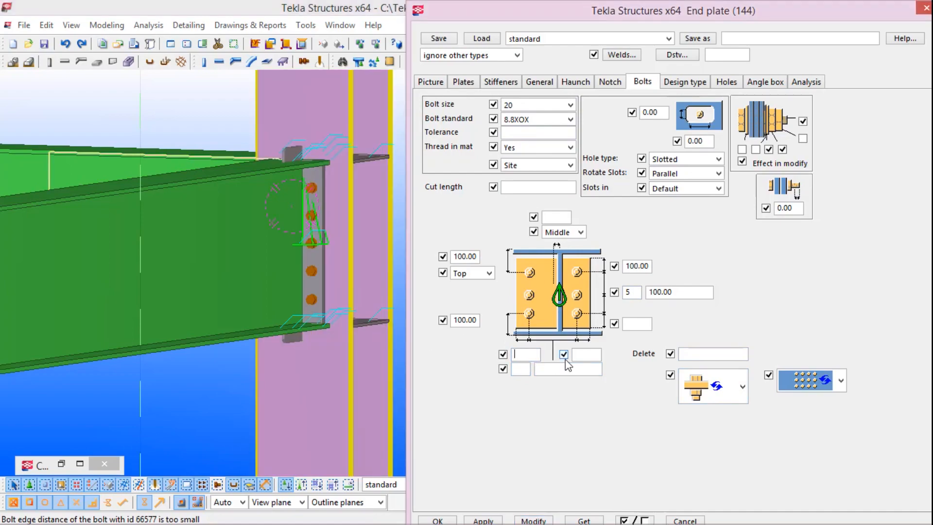
pyautogui.write('50')
pyautogui.click(586, 356)
pyautogui.write('50')
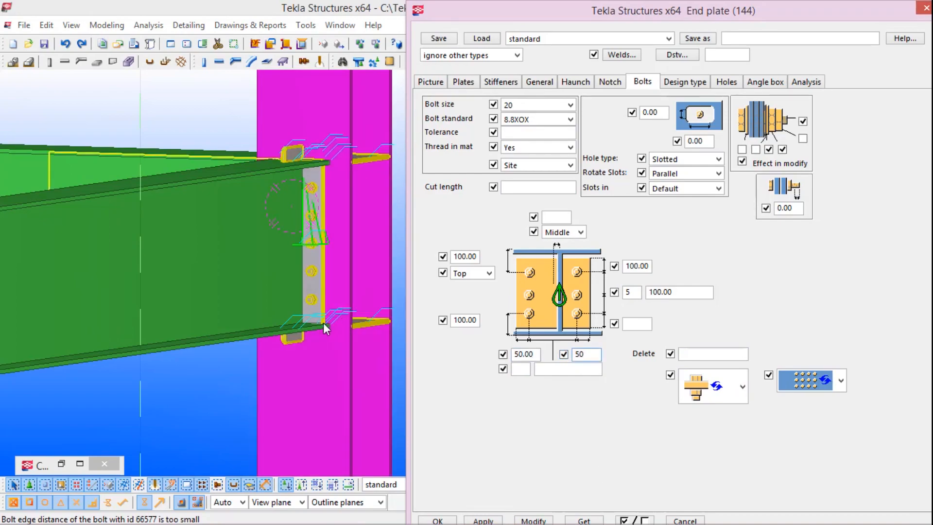
pyautogui.scroll(4, 323, 323)
pyautogui.keyDown('ctrl'); pyautogui.moveTo(321, 309); pyautogui.dragTo(308, 341, button='middle'); pyautogui.keyUp('ctrl')
pyautogui.scroll(-2, 339, 331)
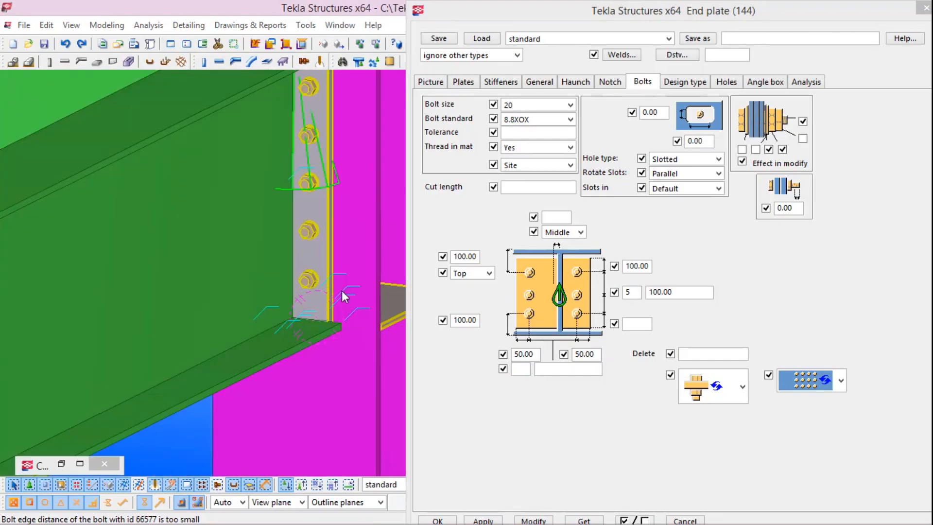
# Set the horizontal bolt layout to 2 bolts spaced 250 and modify the connection
pyautogui.click(528, 368)
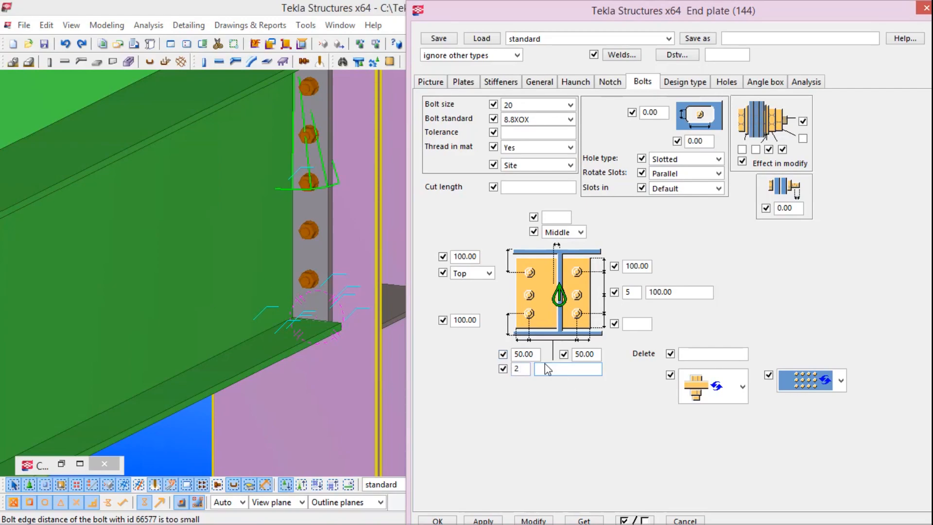
pyautogui.write('250')
pyautogui.click(538, 519)
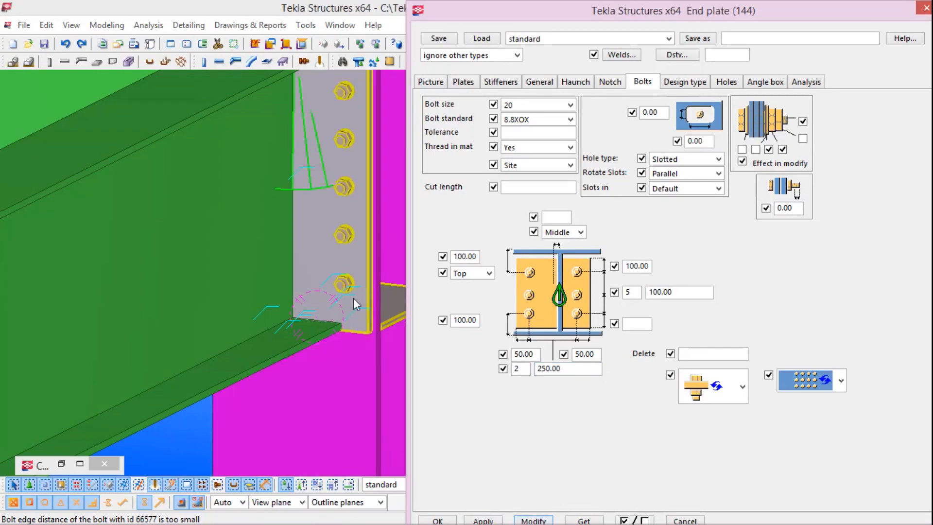
# Set the horizontal bolt spacing to 200 and modify the connection
pyautogui.doubleClick(564, 368)
pyautogui.write('200')
pyautogui.click(533, 520)
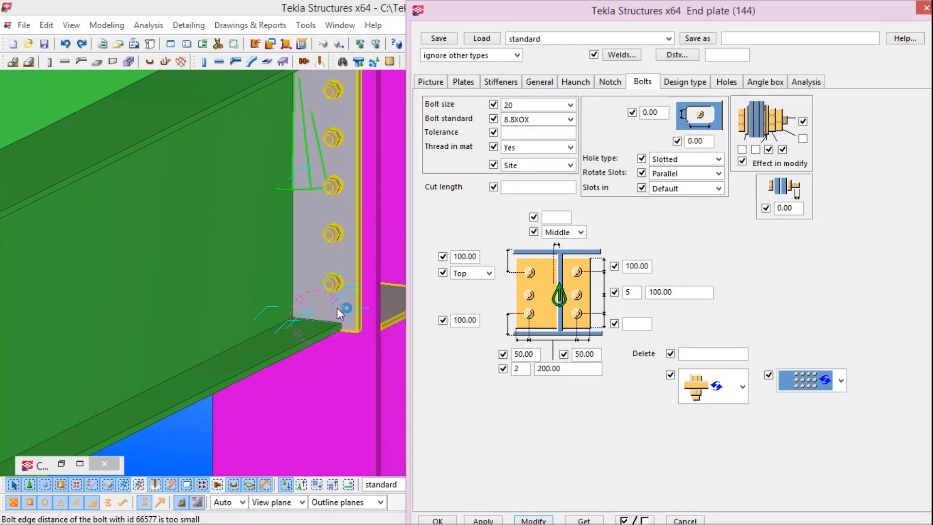
# Set the horizontal bolt spacing to 150, modify the connection and compare the plate edge with the beam flange
pyautogui.doubleClick(554, 369)
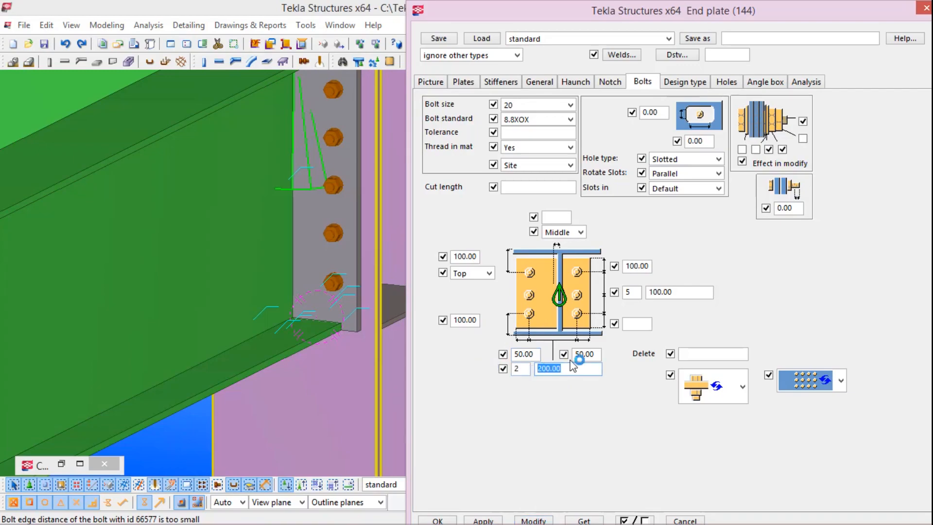
pyautogui.write('150')
pyautogui.click(533, 520)
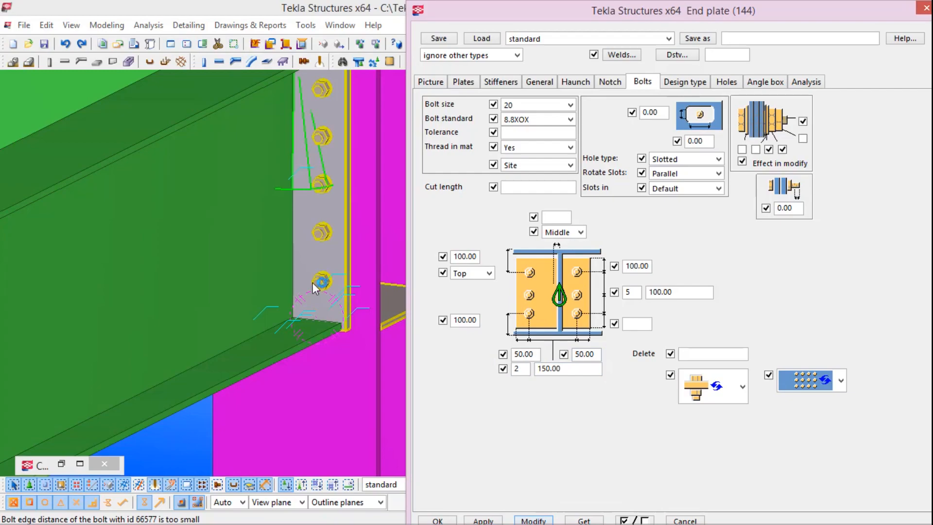
pyautogui.scroll(-3, 323, 277)
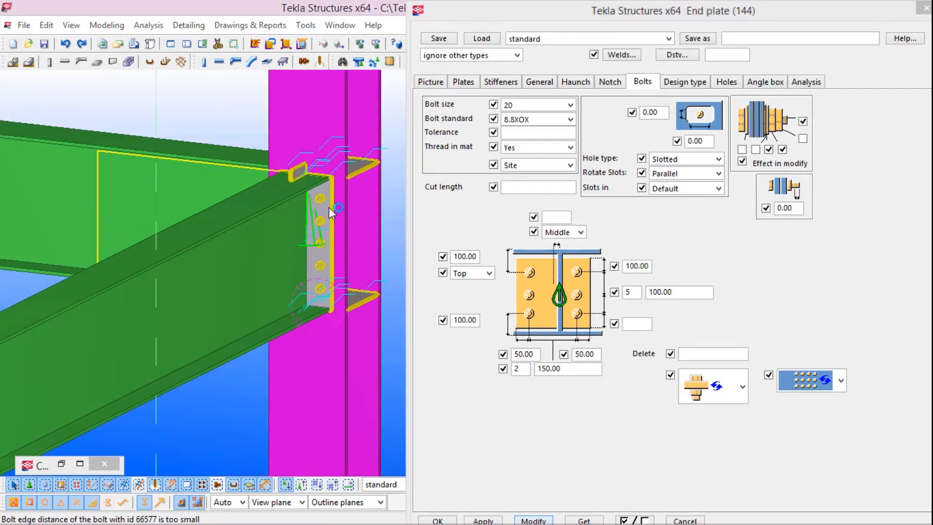
pyautogui.scroll(3, 310, 205)
pyautogui.moveTo(287, 198)
pyautogui.keyDown('ctrl'); pyautogui.mouseDown(button='middle')
pyautogui.moveTo(353, 214)
pyautogui.moveTo(244, 237)
pyautogui.moveTo(222, 168)
pyautogui.moveTo(161, 184)
pyautogui.moveTo(192, 180)
pyautogui.moveTo(219, 197)
pyautogui.moveTo(277, 199)
pyautogui.mouseUp(button='middle'); pyautogui.keyUp('ctrl')
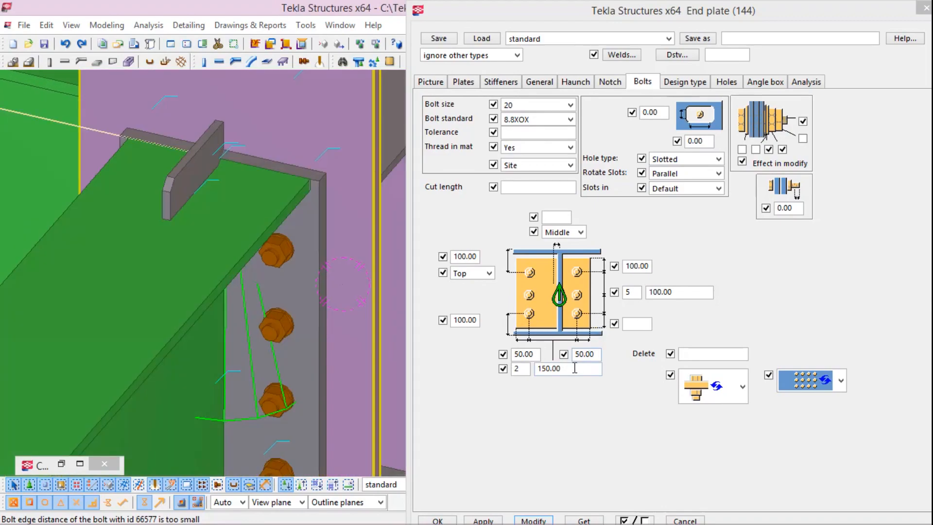
# Set the horizontal bolt spacing to 145 and modify the connection
pyautogui.doubleClick(559, 368)
pyautogui.write('1')
pyautogui.write('48')
pyautogui.press('BackSpace')
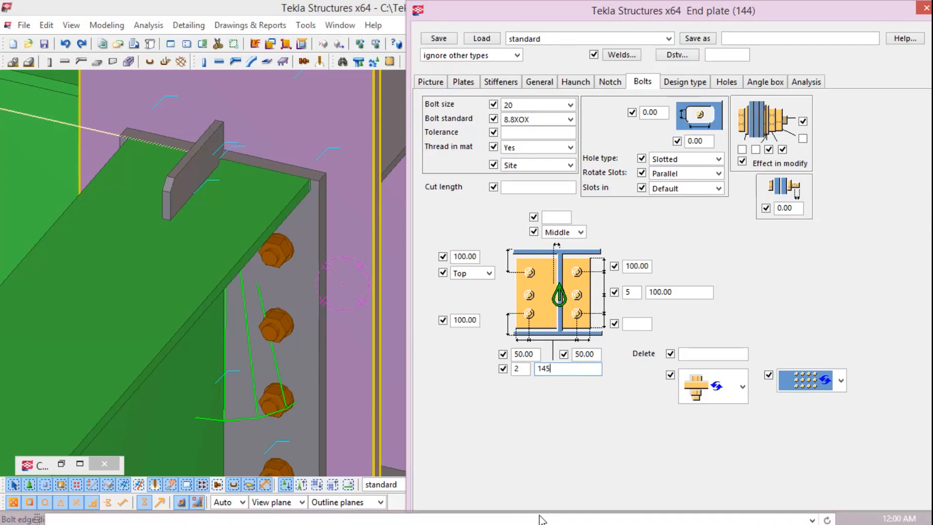
pyautogui.click(534, 521)
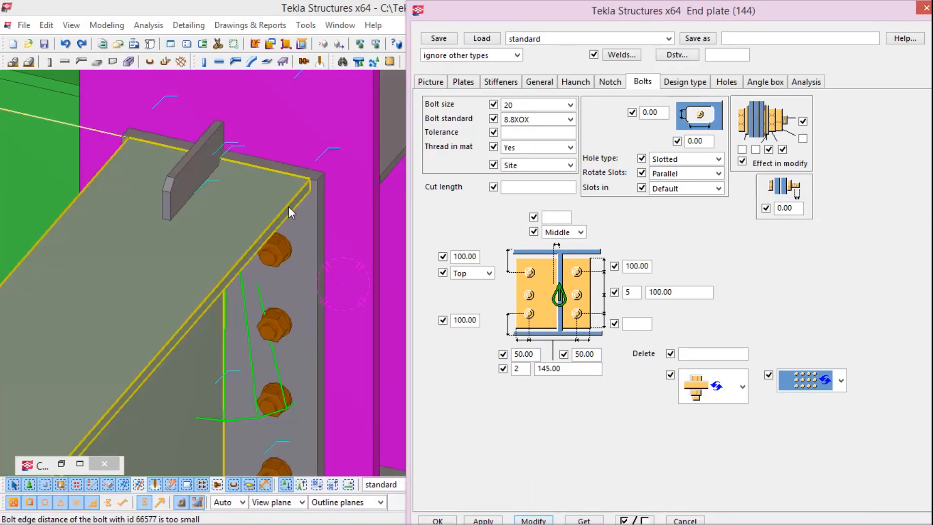
# Set the horizontal bolt spacing to 140, modify the connection and check the beam's profile in its properties
pyautogui.doubleClick(570, 370)
pyautogui.write('1')
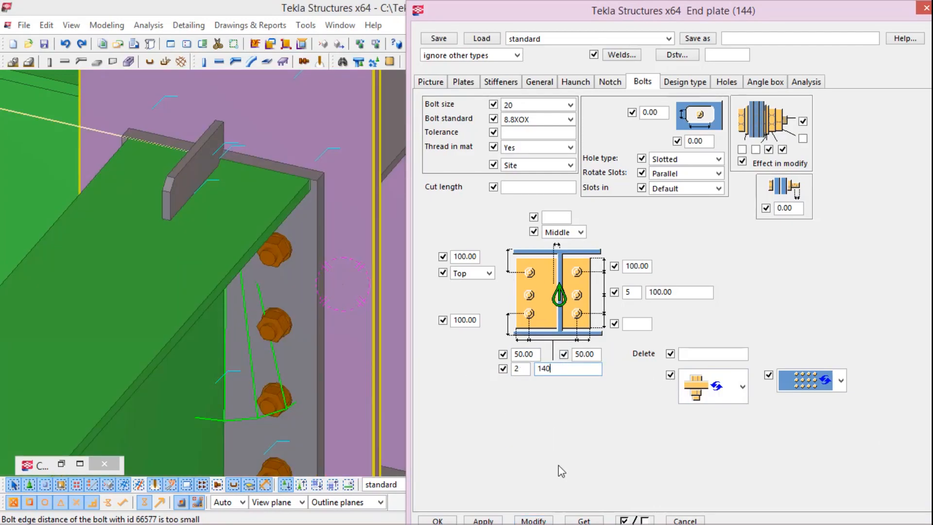
pyautogui.click(533, 521)
pyautogui.click(292, 204)
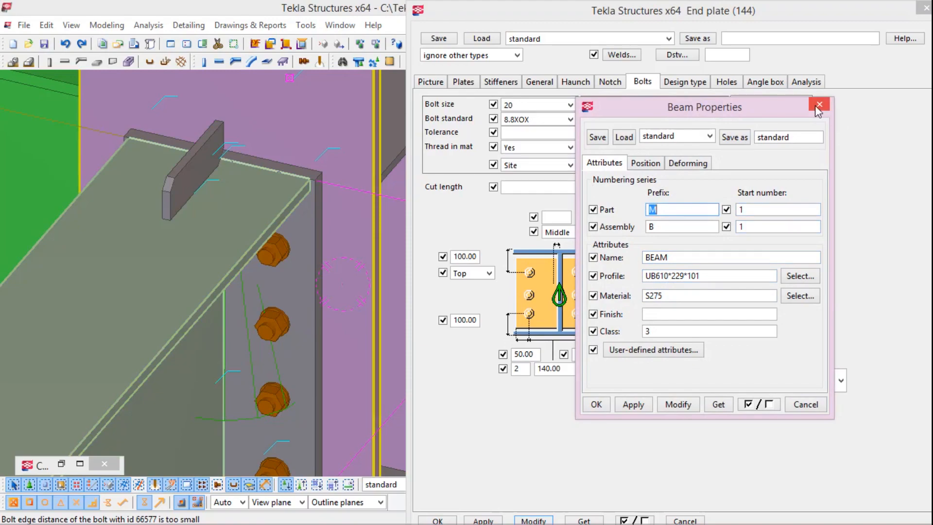
pyautogui.click(818, 106)
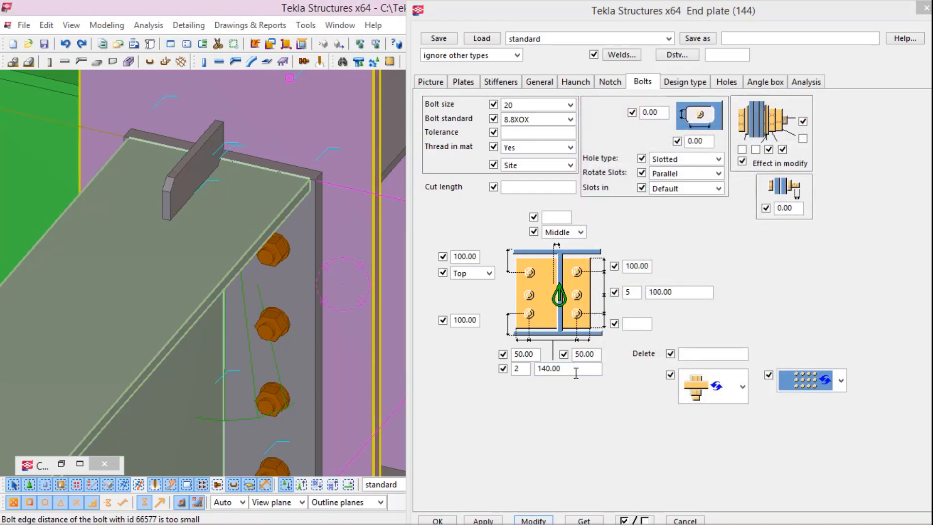
# Set the horizontal bolt spacing to 130, modify the connection and inspect the bolts from the side of the joint
pyautogui.moveTo(576, 373); pyautogui.dragTo(537, 367)
pyautogui.write('130')
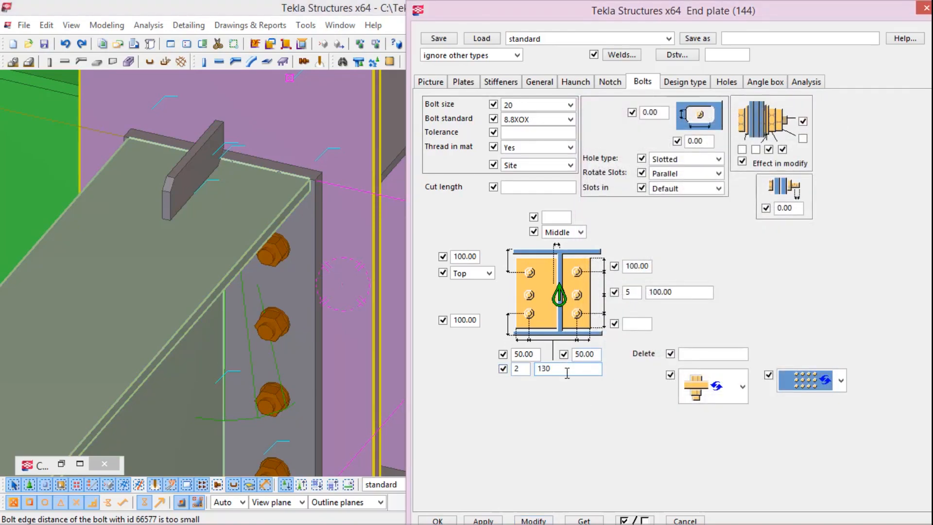
pyautogui.click(533, 520)
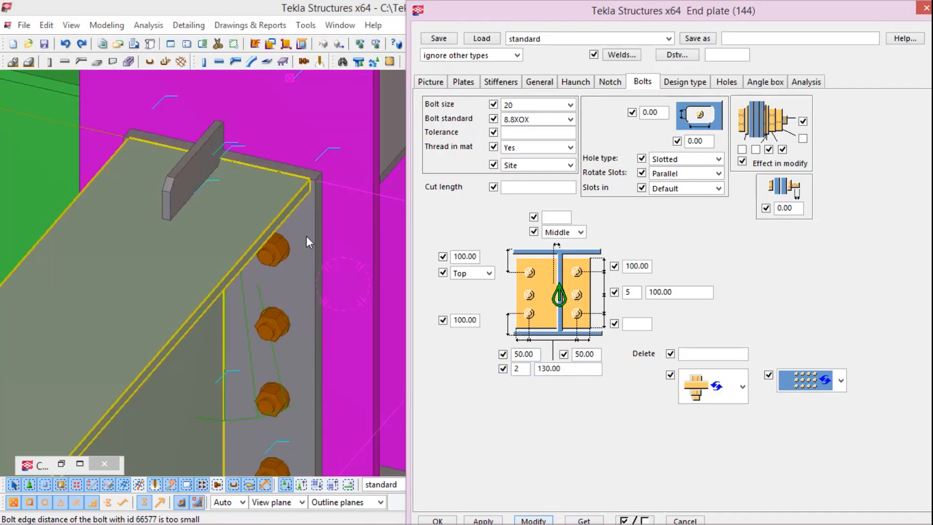
pyautogui.scroll(-4, 306, 155)
pyautogui.keyDown('ctrl'); pyautogui.moveTo(288, 289); pyautogui.dragTo(354, 200, button='middle'); pyautogui.keyUp('ctrl')
pyautogui.scroll(2, 353, 199)
pyautogui.keyDown('ctrl'); pyautogui.moveTo(266, 208); pyautogui.dragTo(252, 168, button='middle'); pyautogui.keyUp('ctrl')
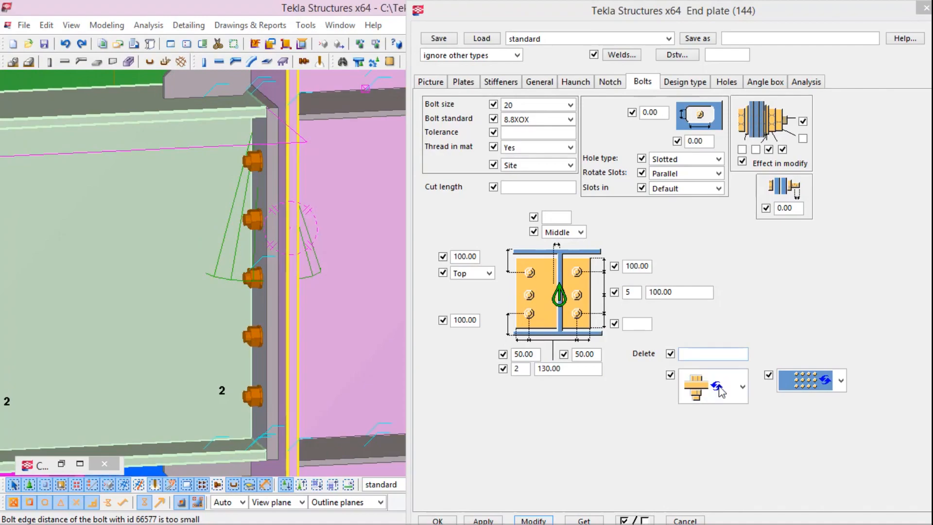
# Reverse the bolt assembly direction so the bolt heads sit on the beam side, modify the connection and inspect both sides of the joint
pyautogui.click(721, 390)
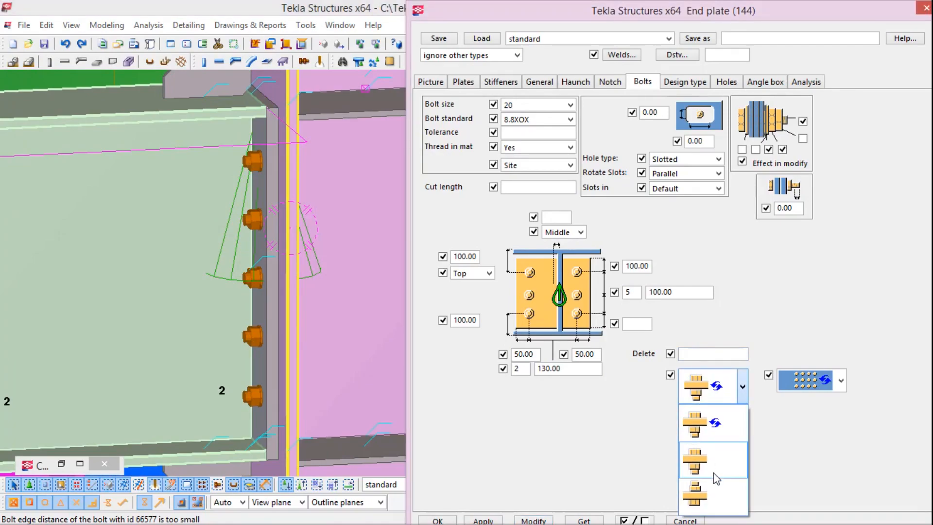
pyautogui.click(714, 494)
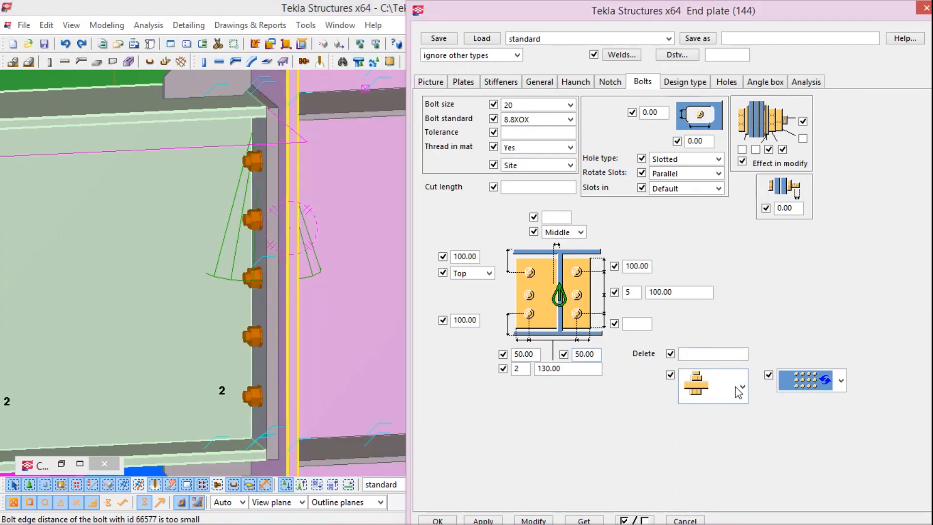
pyautogui.click(534, 521)
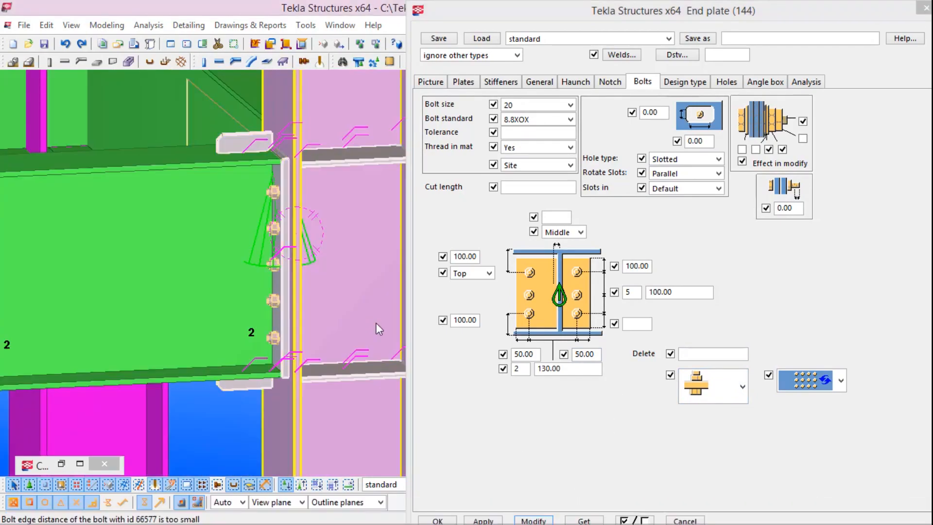
pyautogui.click(722, 398)
pyautogui.click(718, 486)
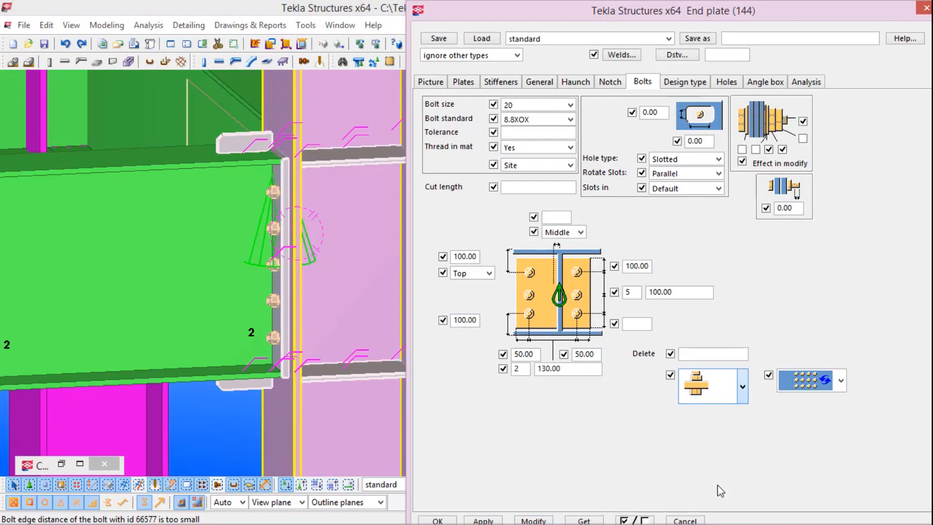
pyautogui.click(741, 387)
pyautogui.click(714, 464)
pyautogui.click(540, 521)
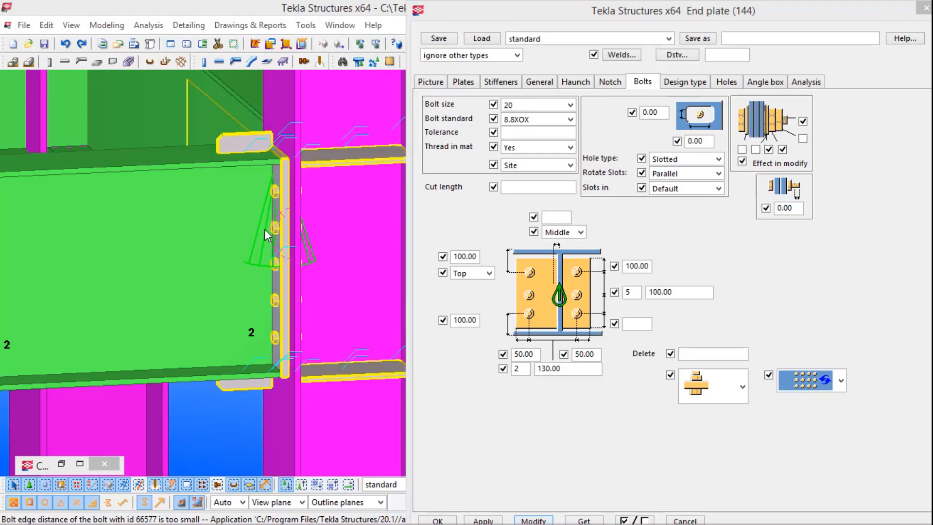
pyautogui.scroll(5, 277, 271)
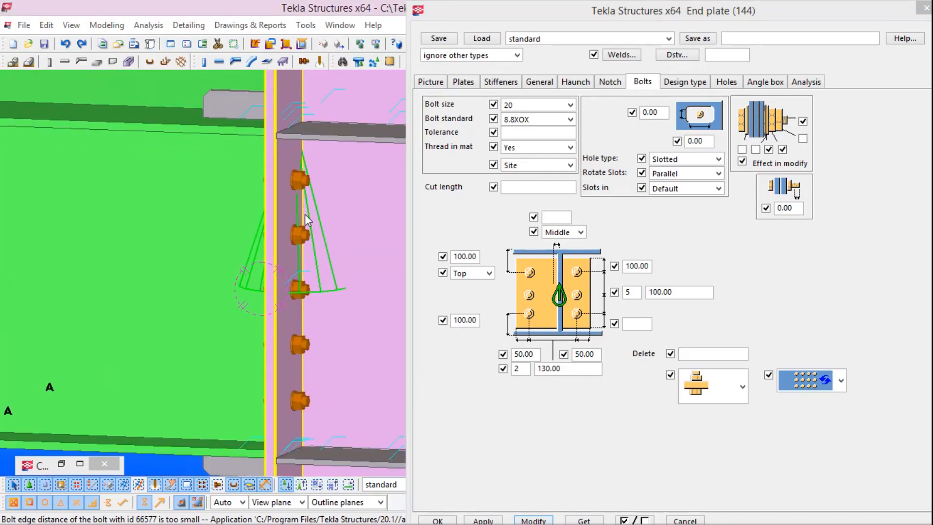
pyautogui.scroll(-5, 271, 191)
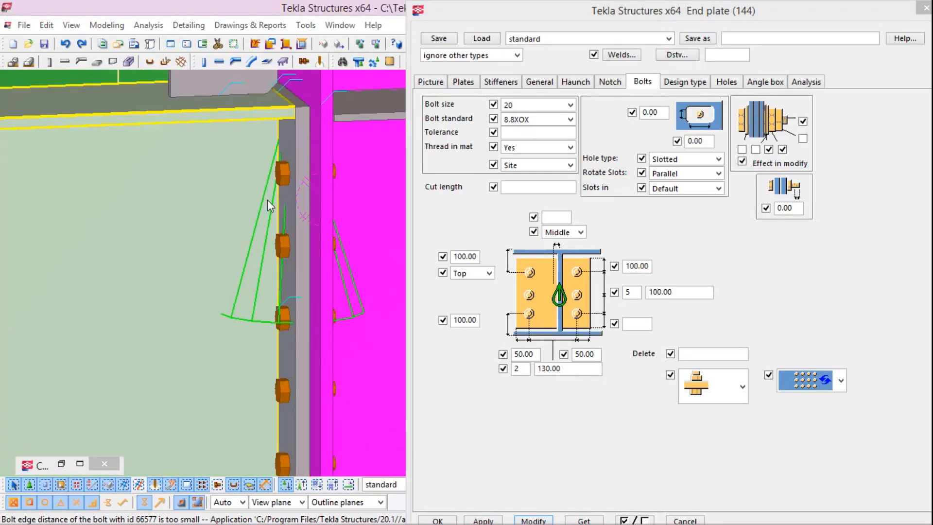
pyautogui.scroll(-2, 259, 206)
pyautogui.keyDown('ctrl'); pyautogui.moveTo(280, 218); pyautogui.dragTo(221, 209, button='middle'); pyautogui.keyUp('ctrl')
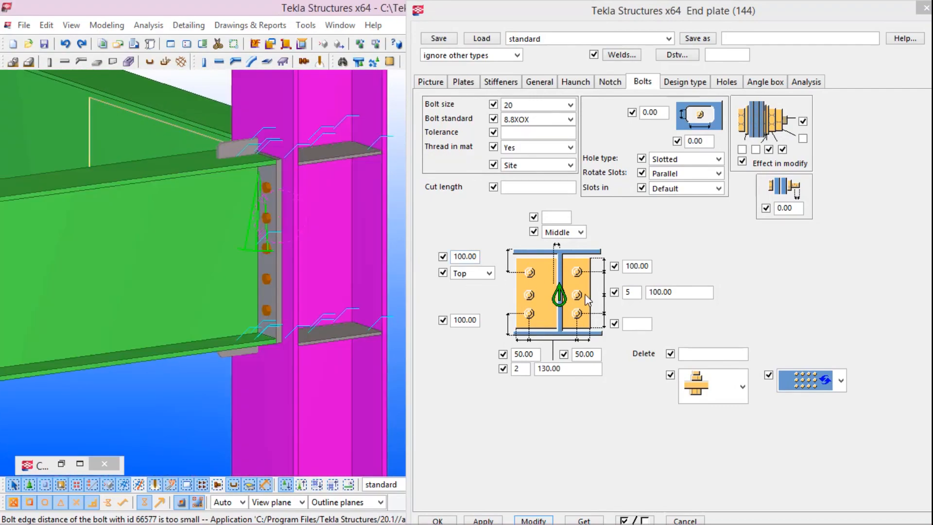
# Set the bolt assembly direction so the nuts sit on the beam side, modify the connection and review the joint
pyautogui.click(731, 385)
pyautogui.click(712, 459)
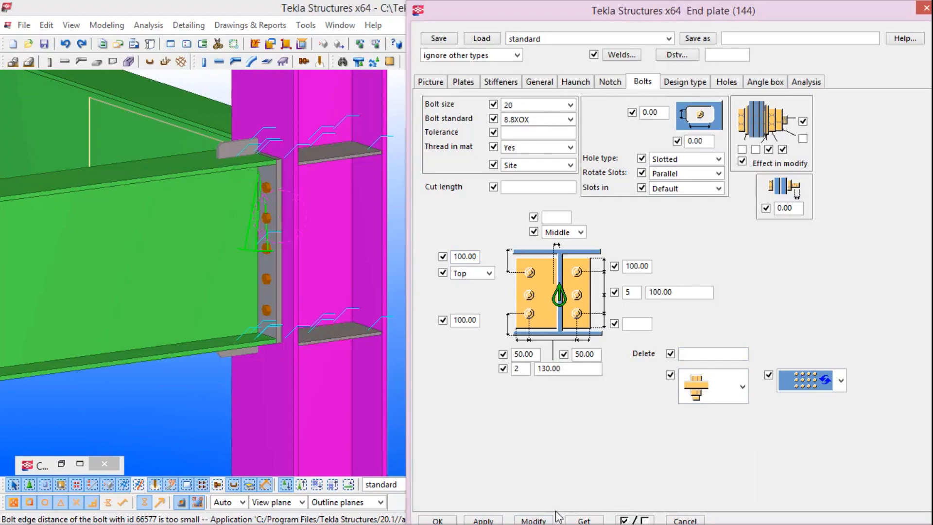
pyautogui.click(553, 517)
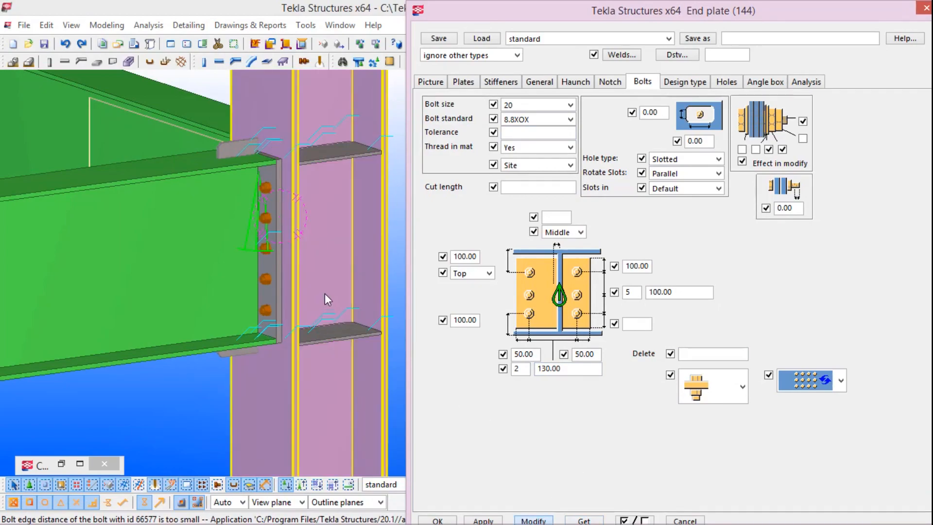
pyautogui.scroll(3, 250, 229)
pyautogui.scroll(-5, 340, 256)
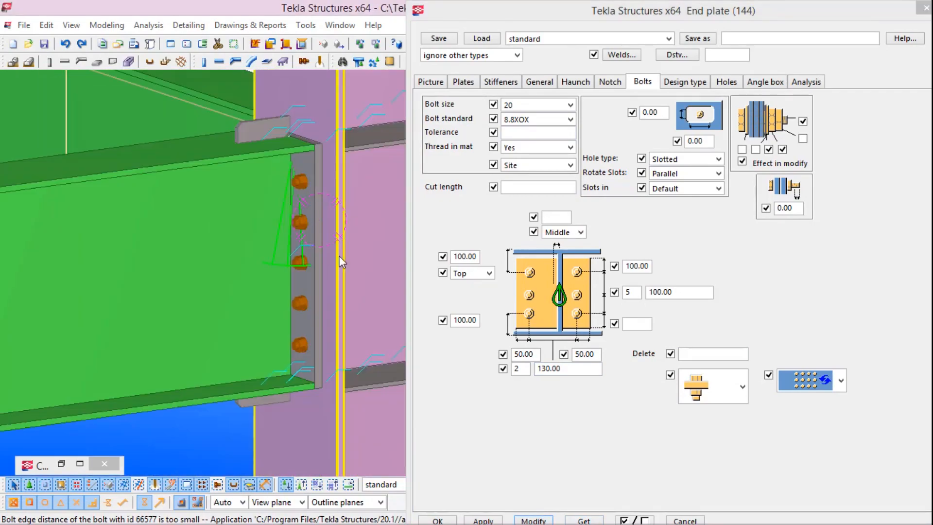
pyautogui.scroll(-3, 292, 272)
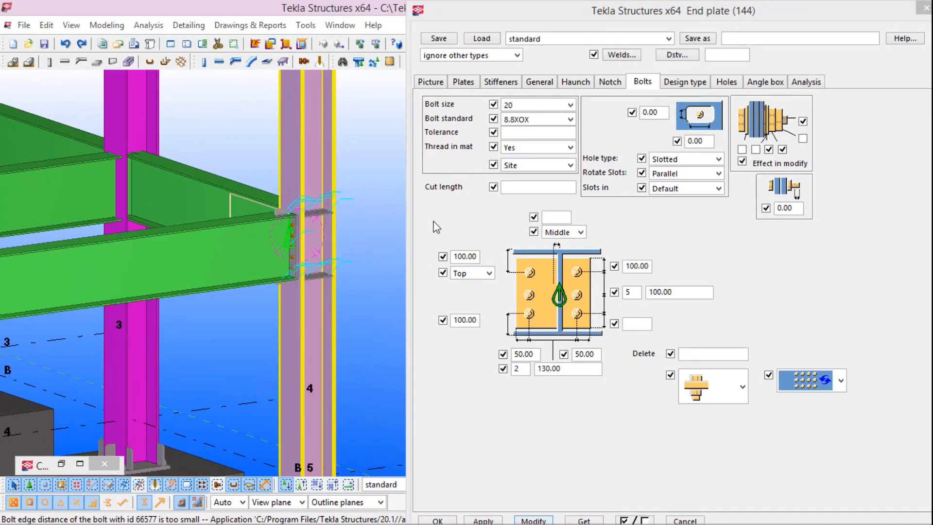
pyautogui.scroll(-1, 383, 185)
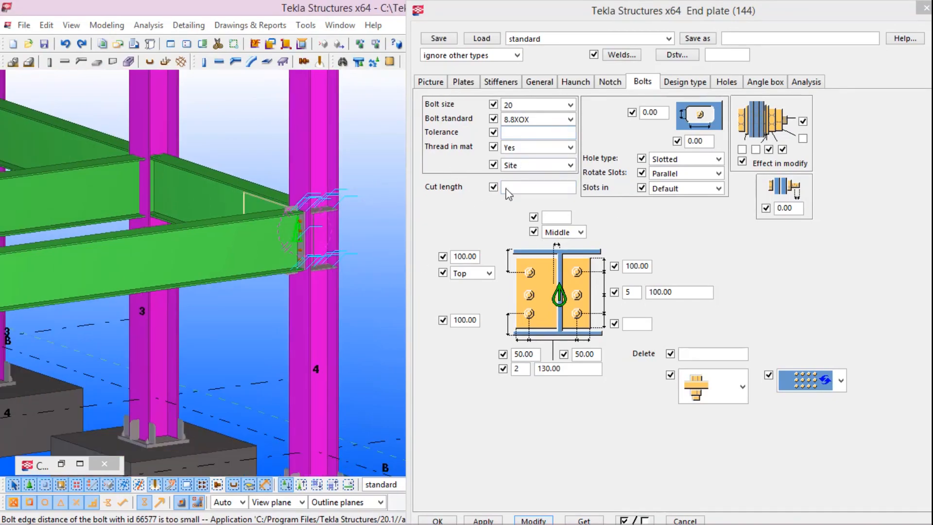
# Review the General and Haunch settings of the connection and examine the haunch plates, end plate and bolts at the joint
pyautogui.click(546, 83)
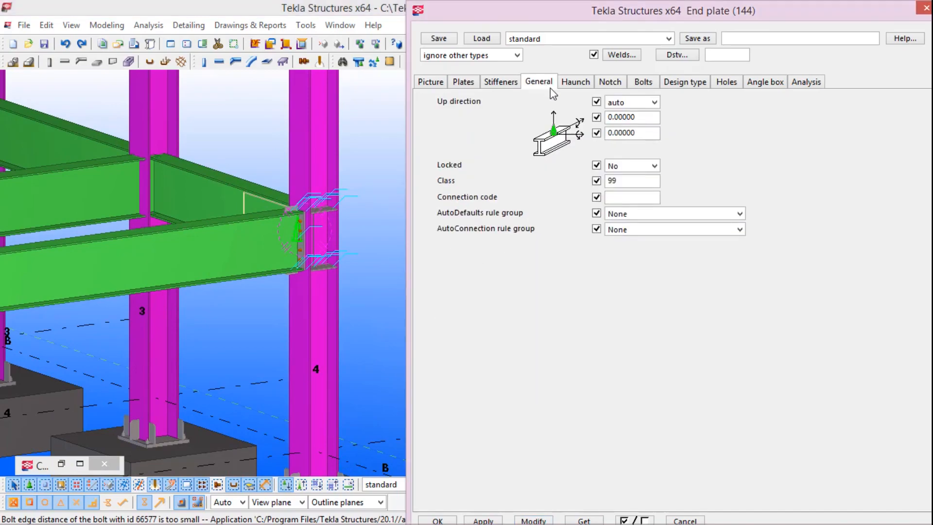
pyautogui.click(585, 83)
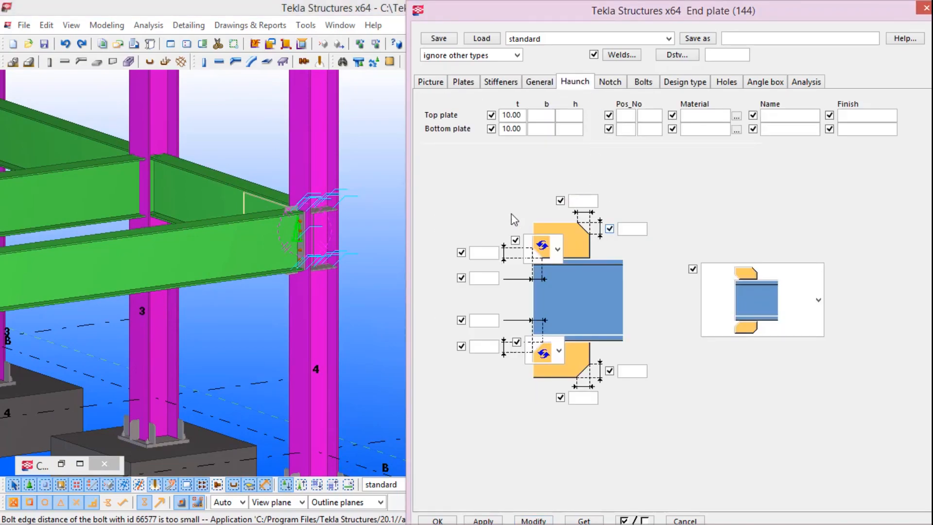
pyautogui.scroll(6, 291, 210)
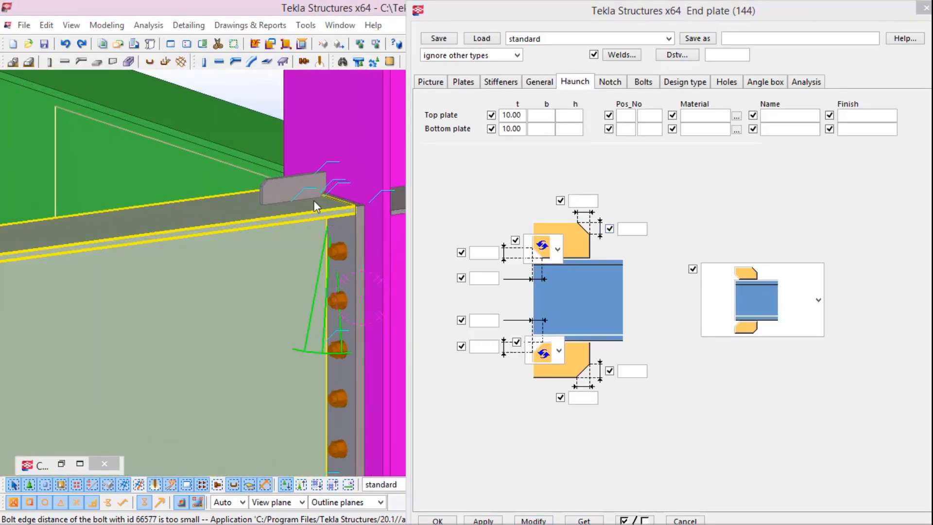
pyautogui.scroll(2, 313, 200)
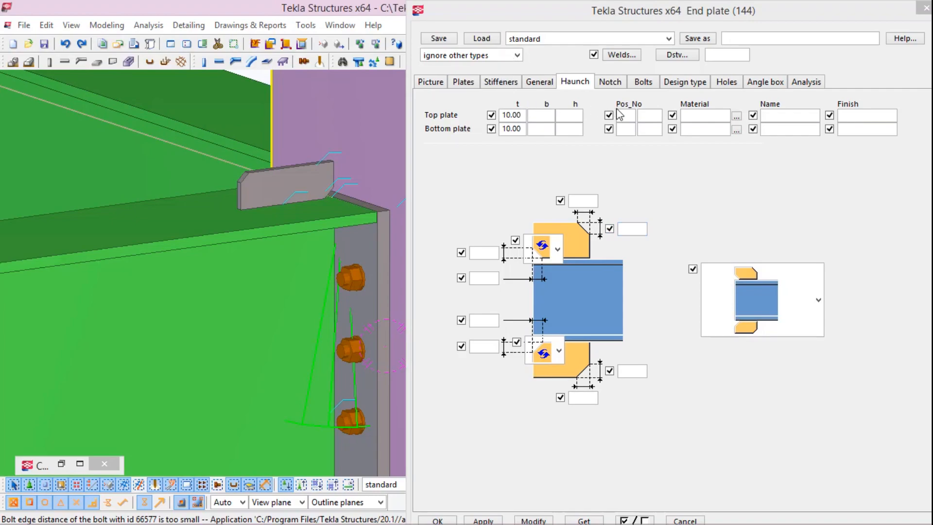
pyautogui.scroll(-3, 311, 205)
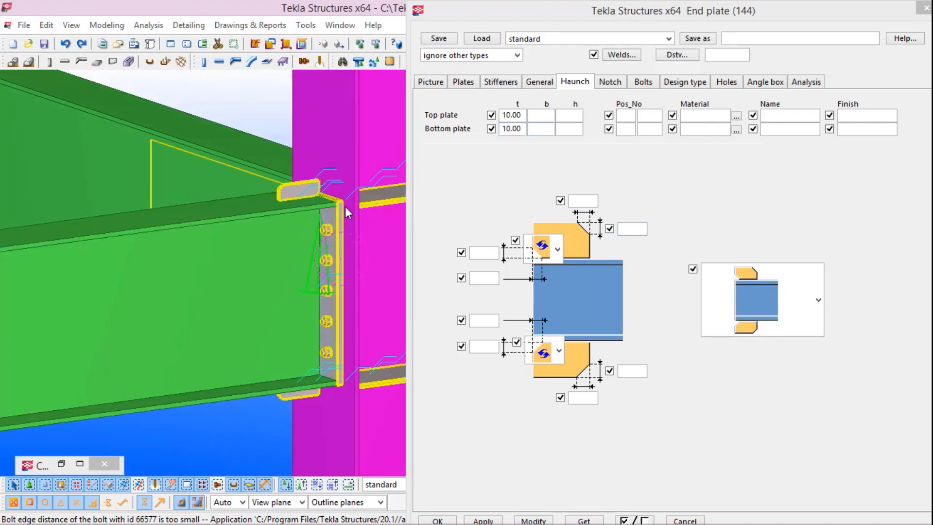
pyautogui.click(364, 218)
pyautogui.scroll(1, 282, 324)
pyautogui.scroll(-5, 308, 224)
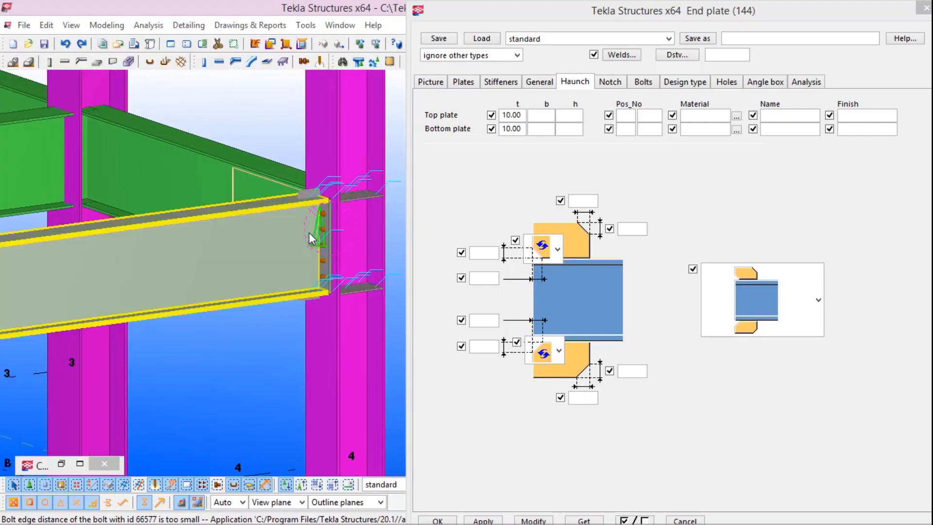
pyautogui.scroll(1, 329, 233)
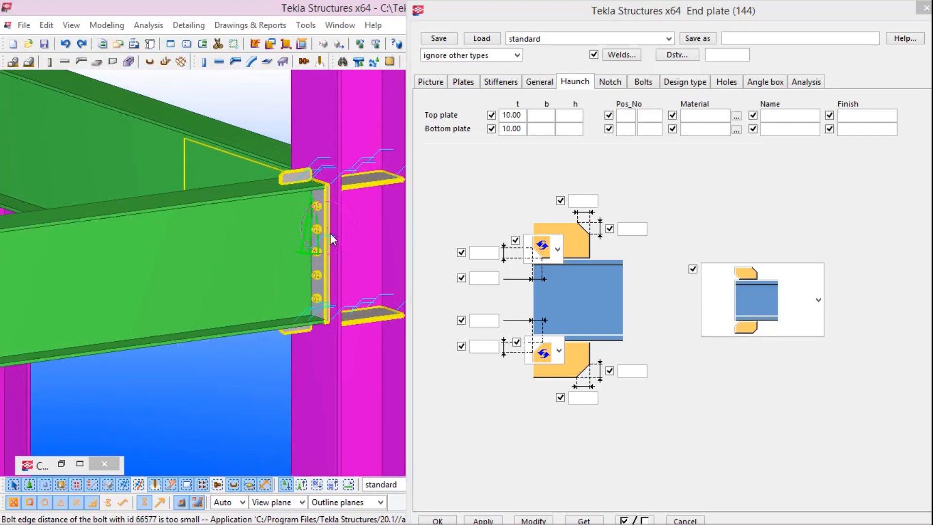
pyautogui.click(331, 232)
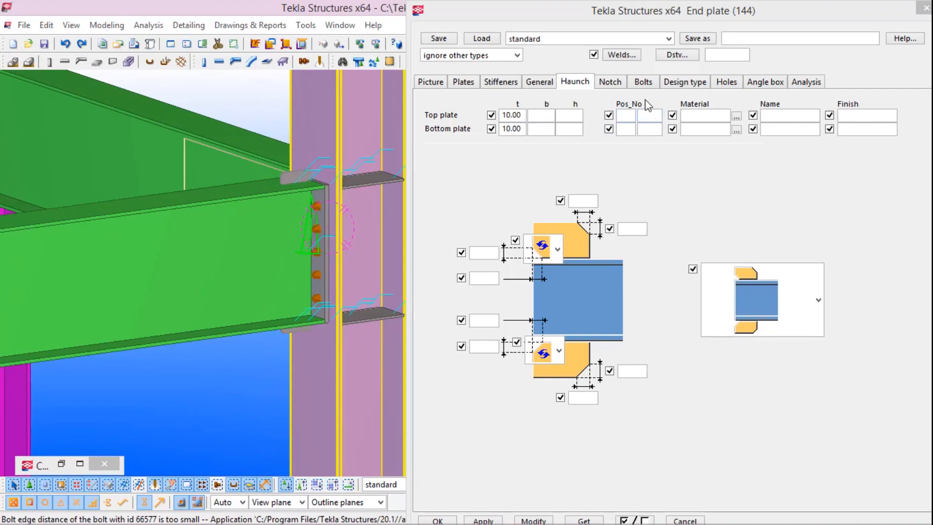
# Close the End plate (144) settings, reopen them from the connection in the model, and apply and accept them
pyautogui.moveTo(738, 19); pyautogui.dragTo(635, 36)
pyautogui.click(821, 27)
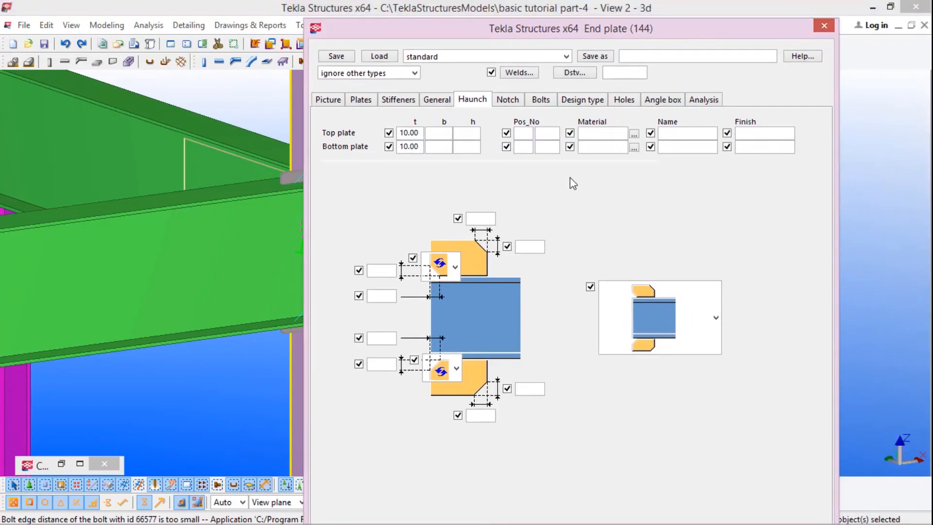
pyautogui.scroll(-5, 437, 205)
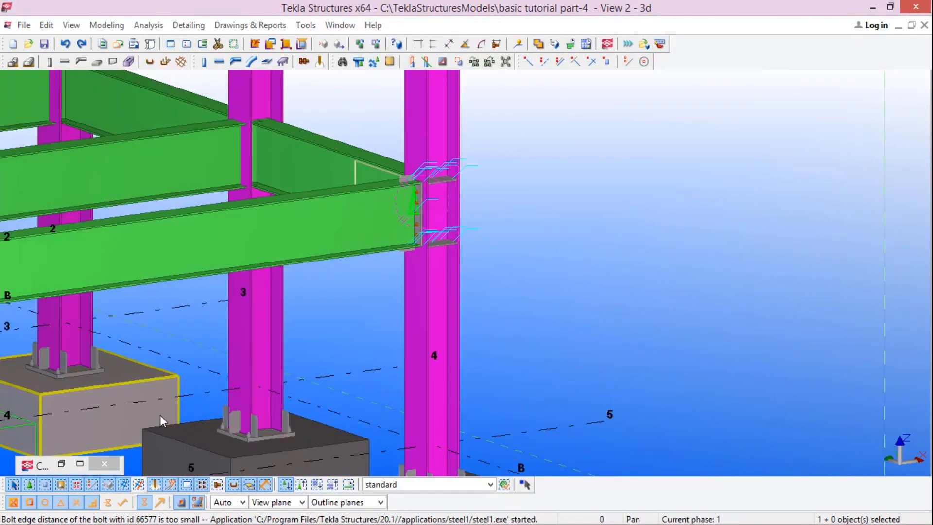
pyautogui.scroll(4, 408, 221)
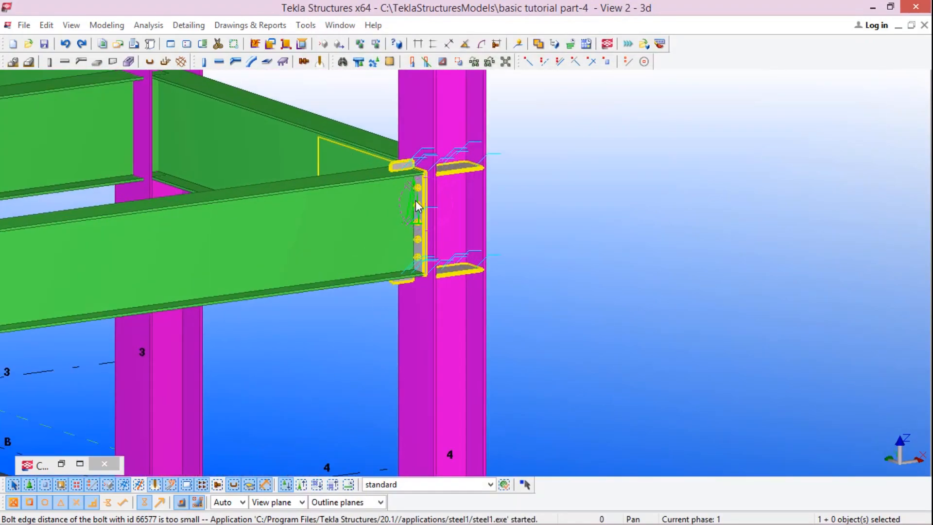
pyautogui.doubleClick(486, 253)
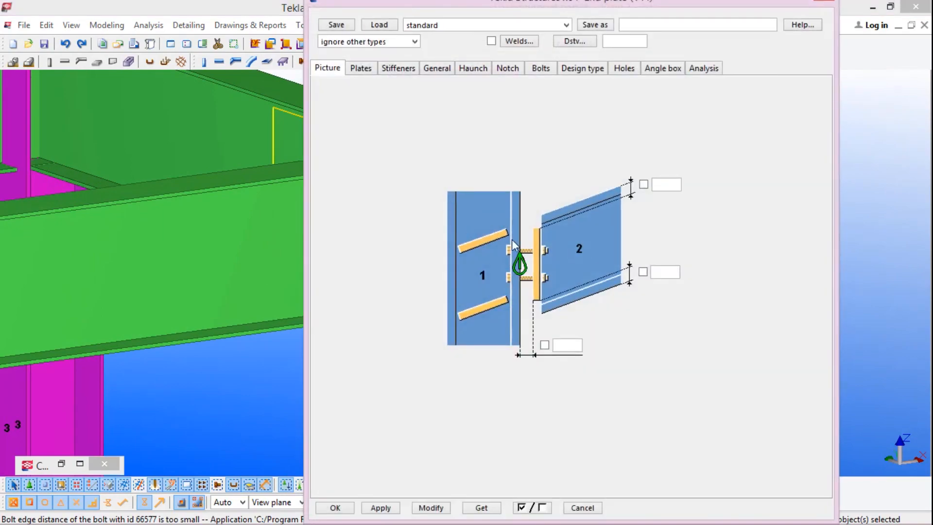
pyautogui.click(386, 511)
pyautogui.click(335, 508)
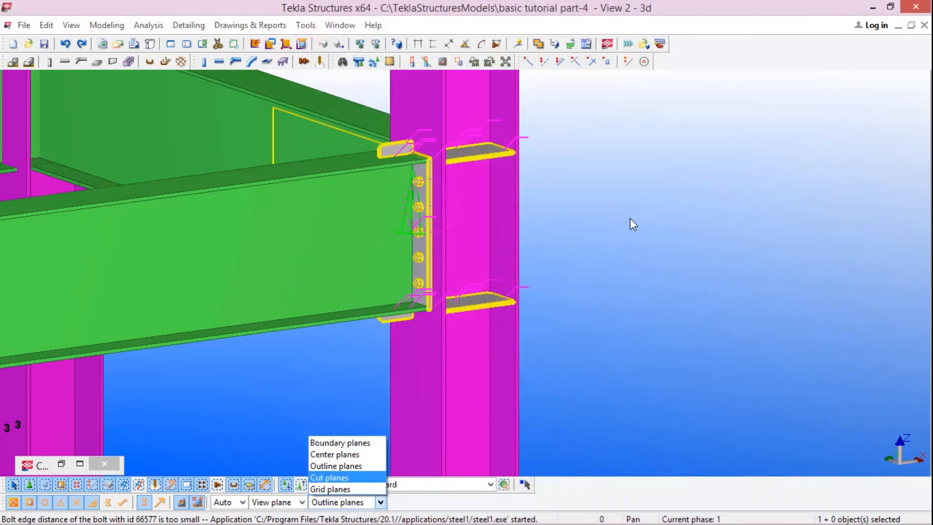
# Restore the snapping plane type to Outline planes
pyautogui.click(607, 220)
pyautogui.scroll(-2, 506, 233)
pyautogui.scroll(1, 439, 229)
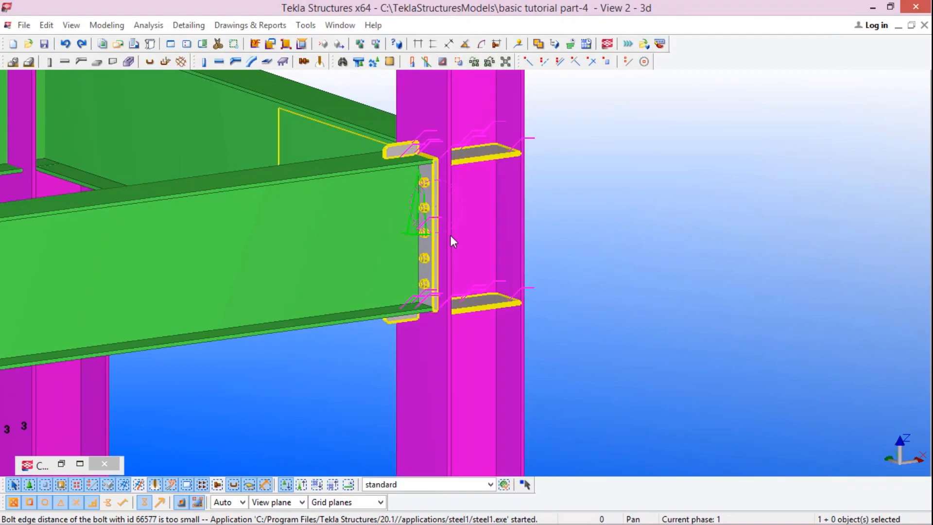
pyautogui.click(451, 235)
pyautogui.click(358, 464)
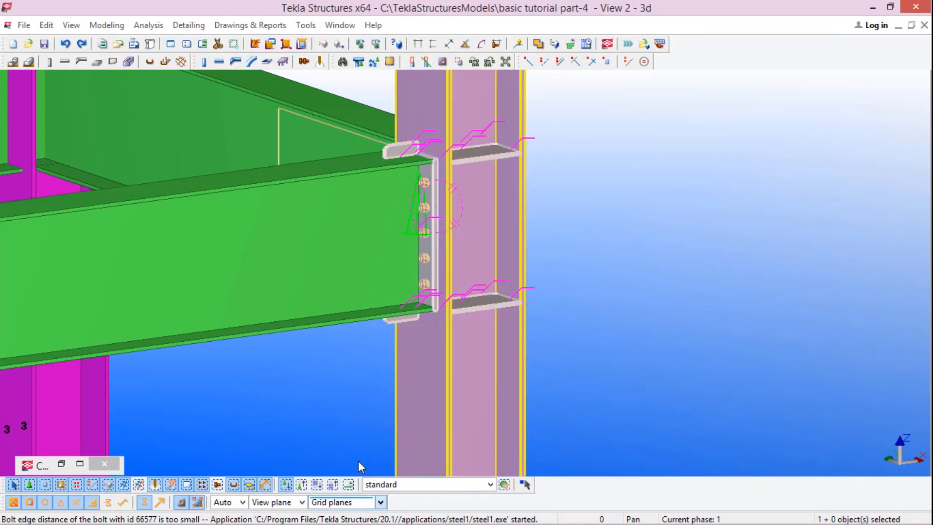
# Start End plate (144) from the Component Catalog and connect the lowest beam on grid line 4 to the column at B/4
pyautogui.scroll(3, 462, 247)
pyautogui.scroll(-4, 572, 216)
pyautogui.scroll(-3, 572, 217)
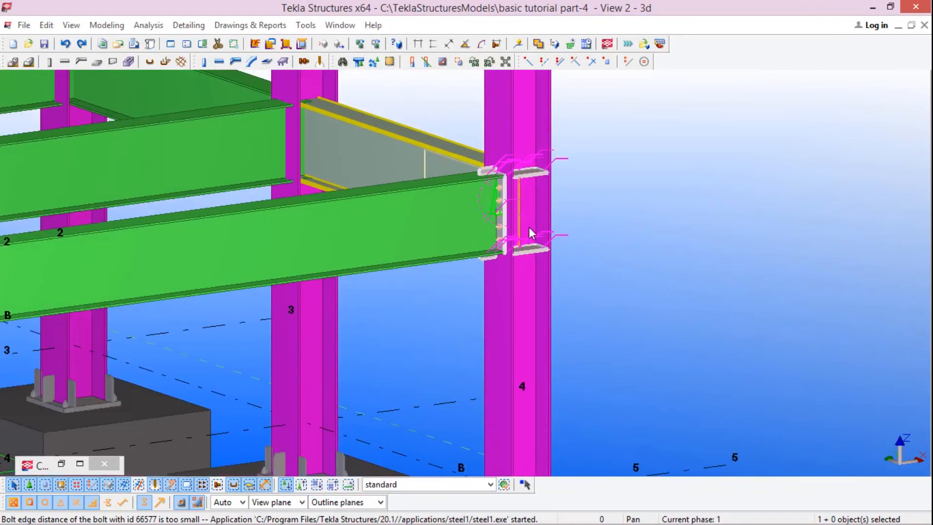
pyautogui.scroll(2, 389, 137)
pyautogui.scroll(-5, 515, 188)
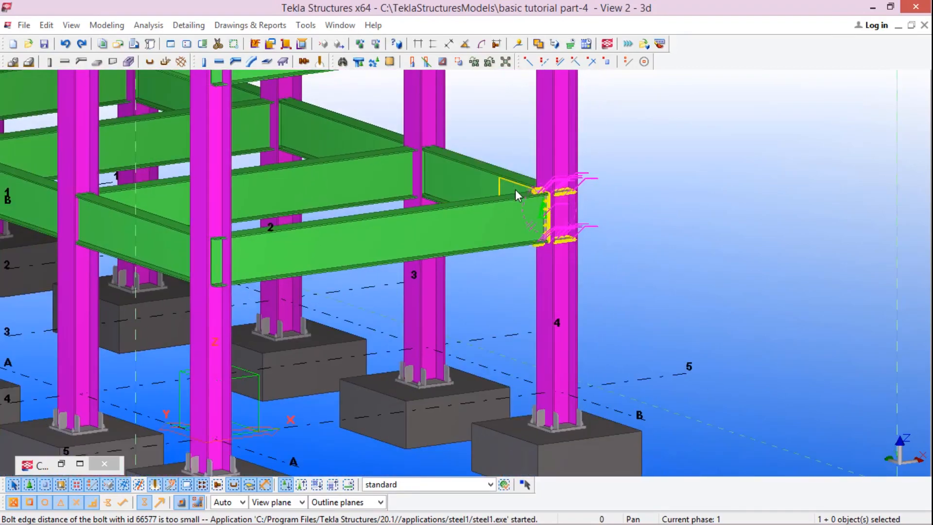
pyautogui.scroll(4, 563, 218)
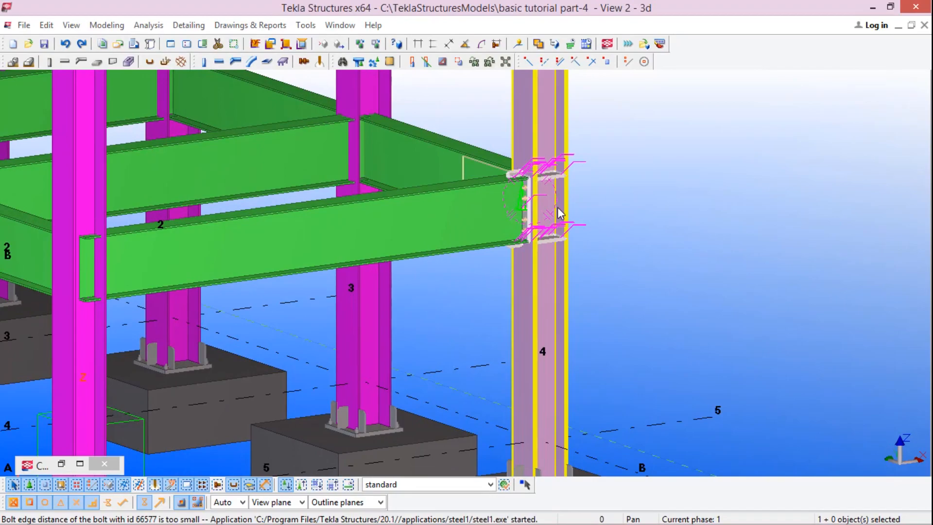
pyautogui.scroll(-2, 591, 197)
pyautogui.scroll(3, 560, 210)
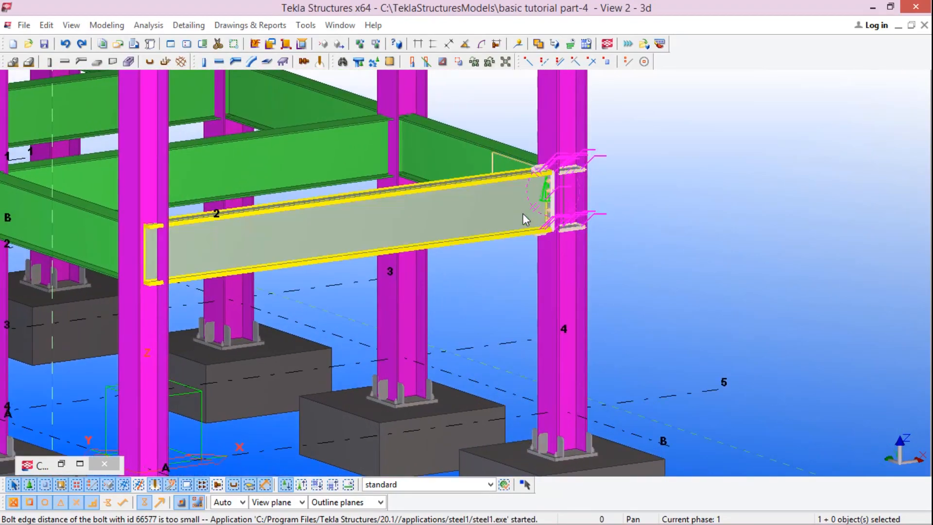
pyautogui.scroll(-3, 591, 210)
pyautogui.click(78, 464)
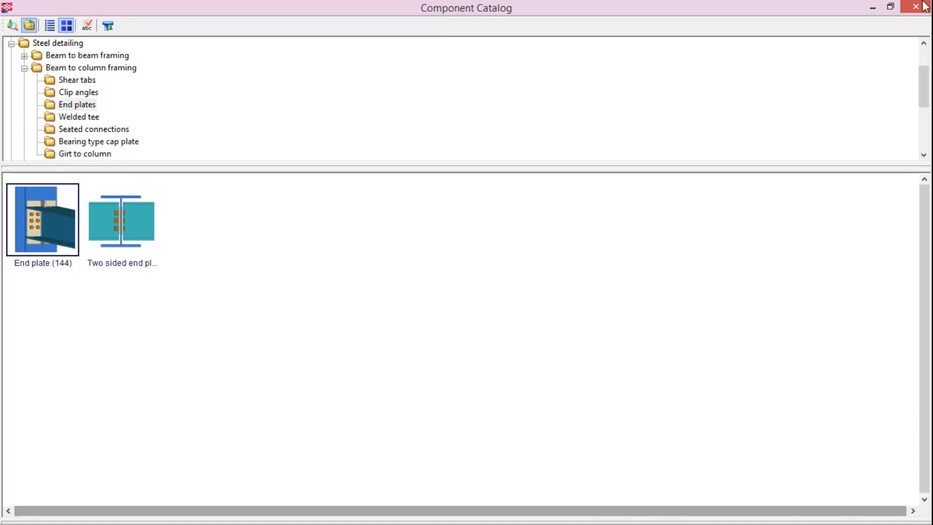
pyautogui.click(865, 10)
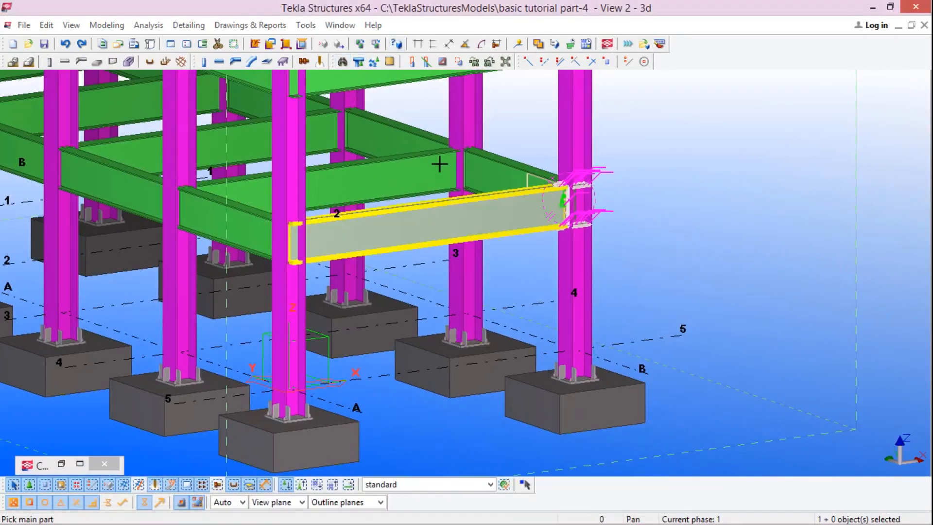
pyautogui.scroll(3, 452, 146)
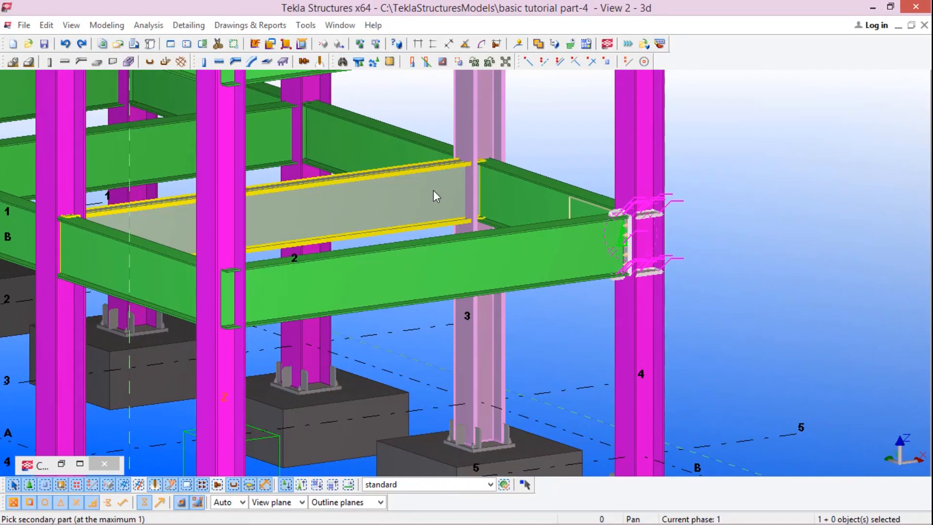
pyautogui.scroll(3, 624, 221)
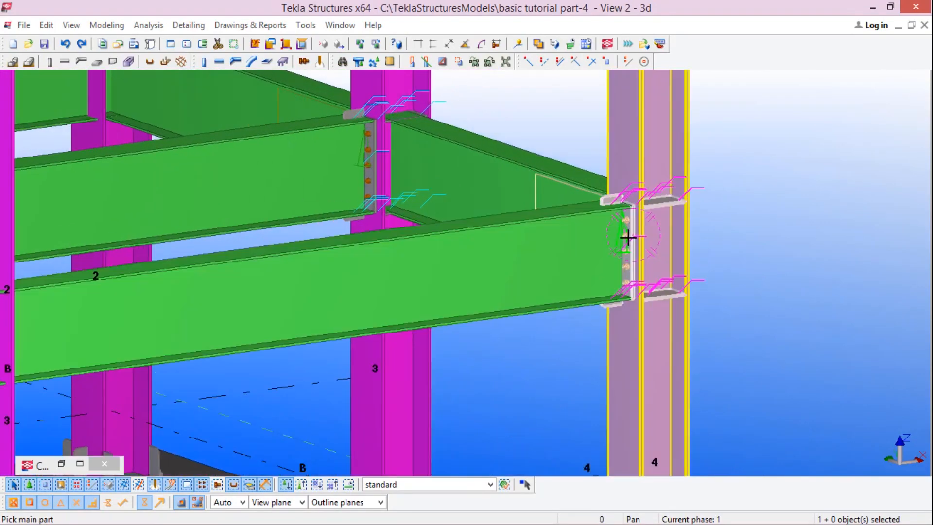
# Connect the second-level beam on grid line 5 to the column at B/5 with the same end plate component
pyautogui.scroll(-2, 510, 240)
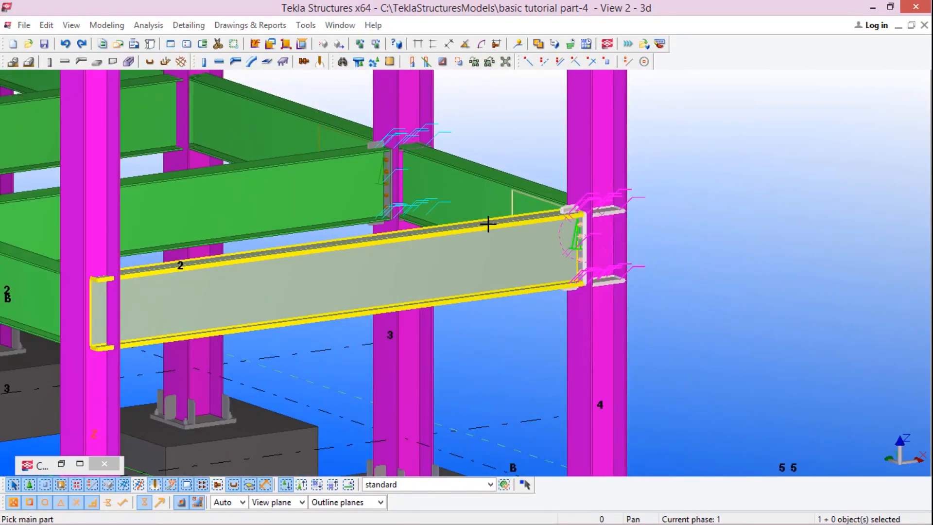
pyautogui.scroll(-2, 488, 224)
pyautogui.scroll(-4, 485, 205)
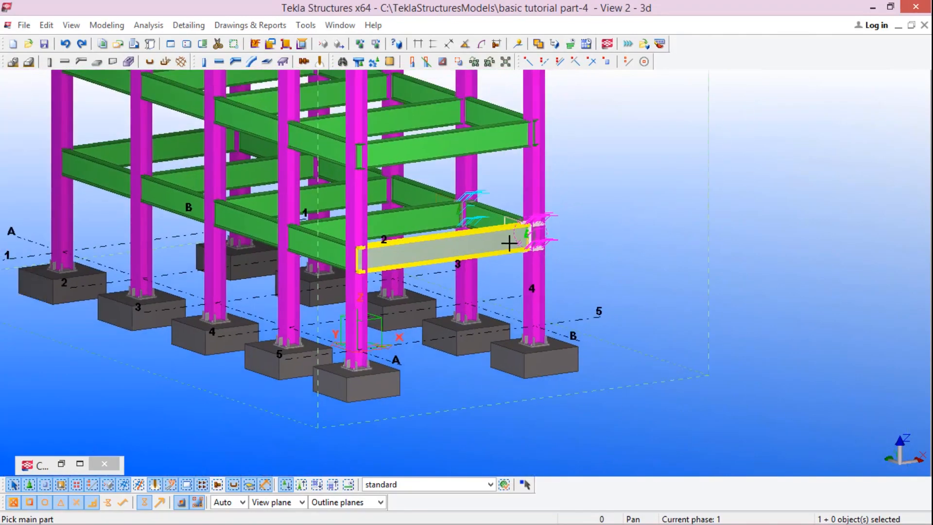
pyautogui.scroll(5, 534, 119)
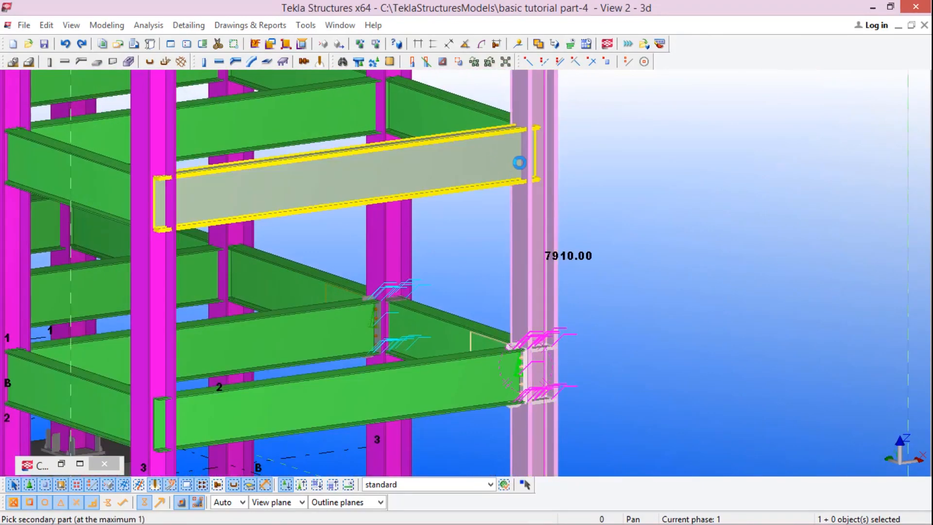
# Connect the other end of the lowest beam on grid line 5 to the column at A/5 with an end plate
pyautogui.scroll(-5, 522, 161)
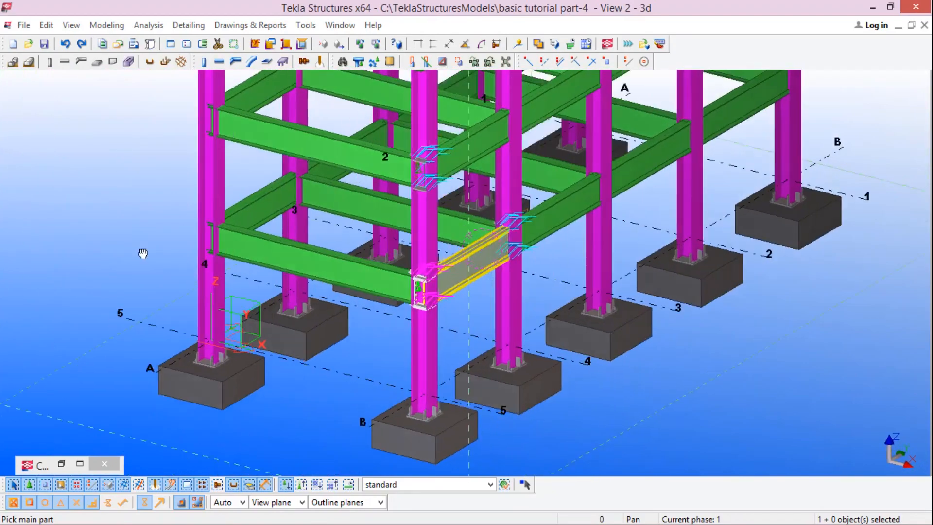
pyautogui.scroll(3, 226, 244)
pyautogui.scroll(3, 226, 243)
pyautogui.click(287, 134)
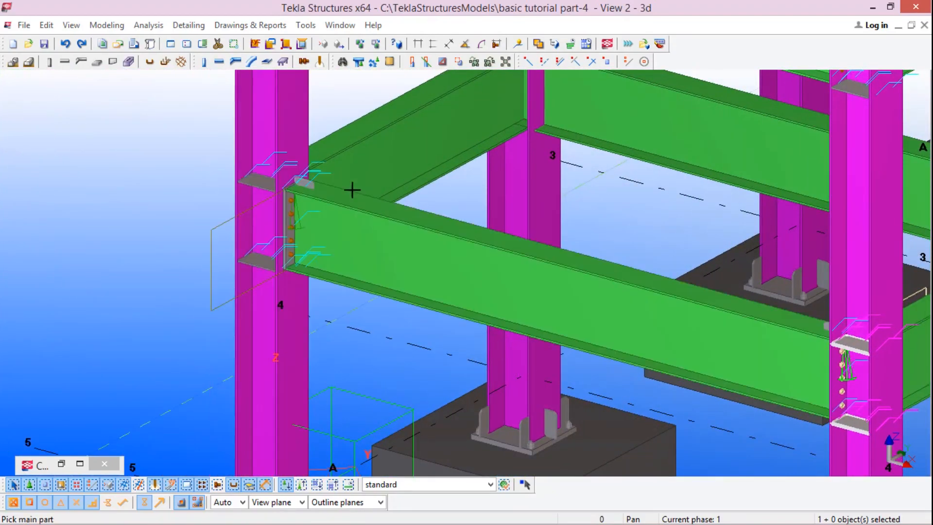
# Add end plate connections between the column at A/5 and the second-level and top-level beams on grid line 5
pyautogui.scroll(-3, 353, 189)
pyautogui.scroll(3, 342, 189)
pyautogui.scroll(-4, 396, 188)
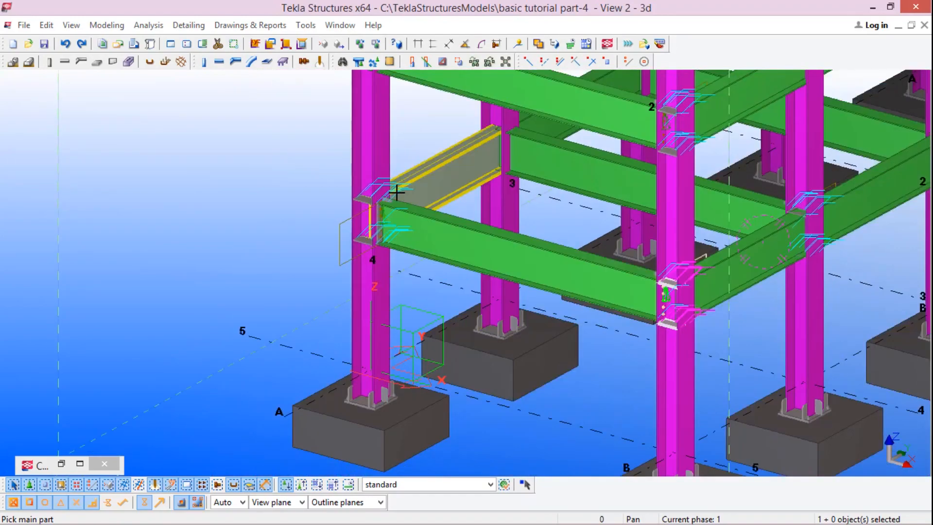
pyautogui.scroll(4, 409, 210)
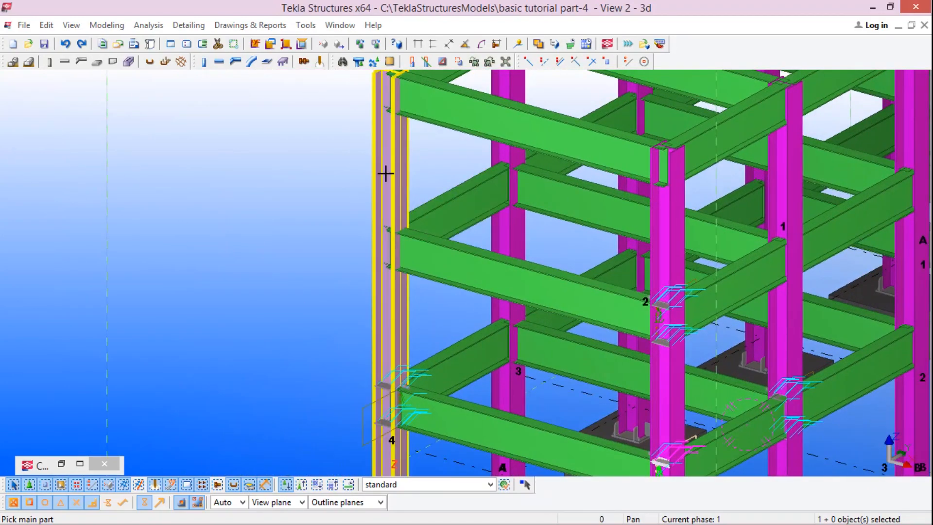
pyautogui.click(385, 174)
pyautogui.click(401, 146)
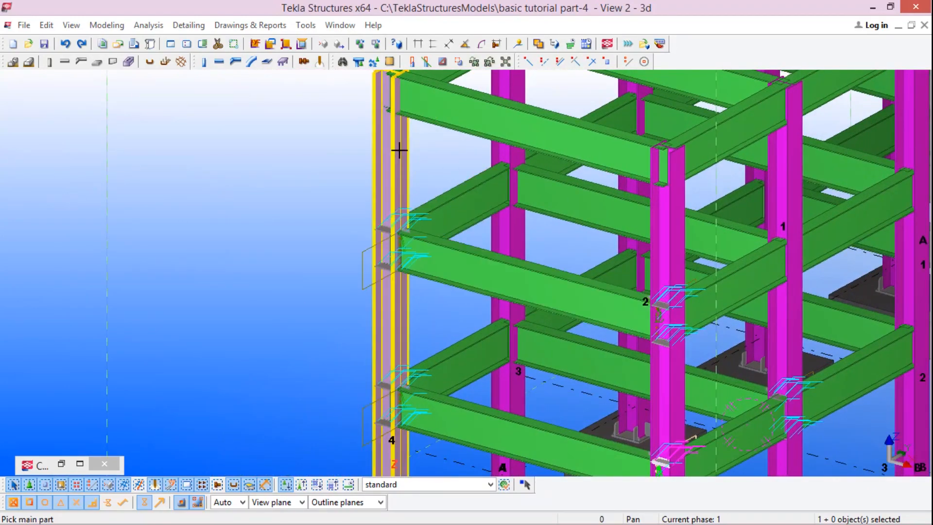
pyautogui.scroll(-2, 480, 137)
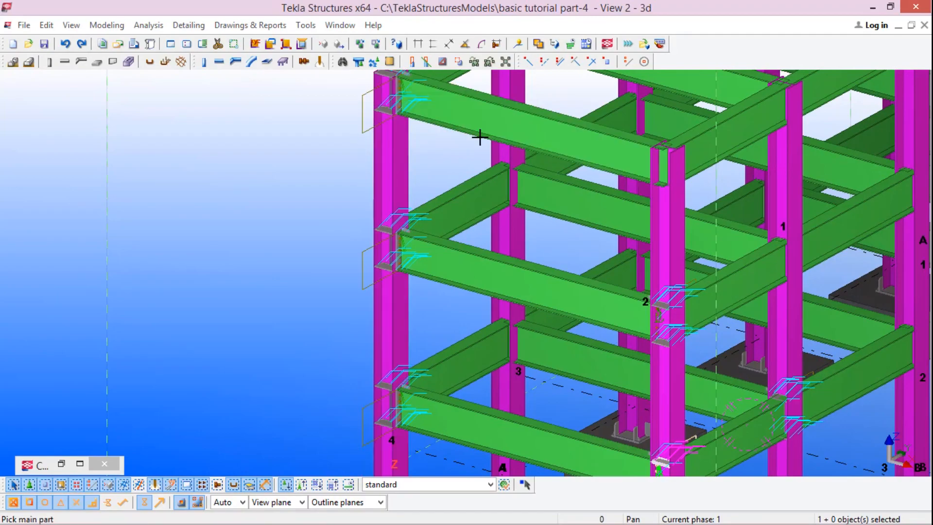
# Try to connect the top-level beam on grid line 5 to the column at B/5 with an end plate
pyautogui.keyDown('ctrl'); pyautogui.moveTo(481, 277); pyautogui.dragTo(571, 167, button='middle'); pyautogui.keyUp('ctrl')
pyautogui.moveTo(531, 247); pyautogui.dragTo(511, 366, button='middle')
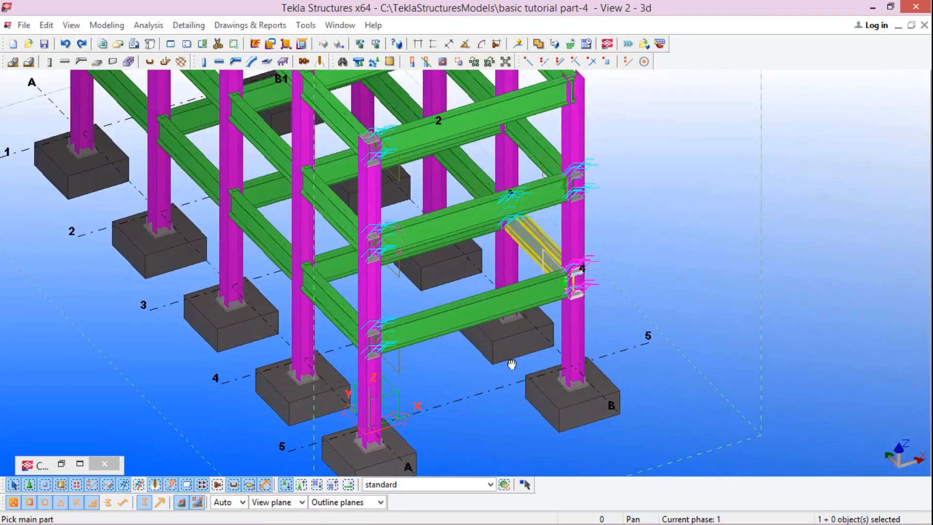
pyautogui.scroll(3, 552, 243)
pyautogui.scroll(2, 551, 245)
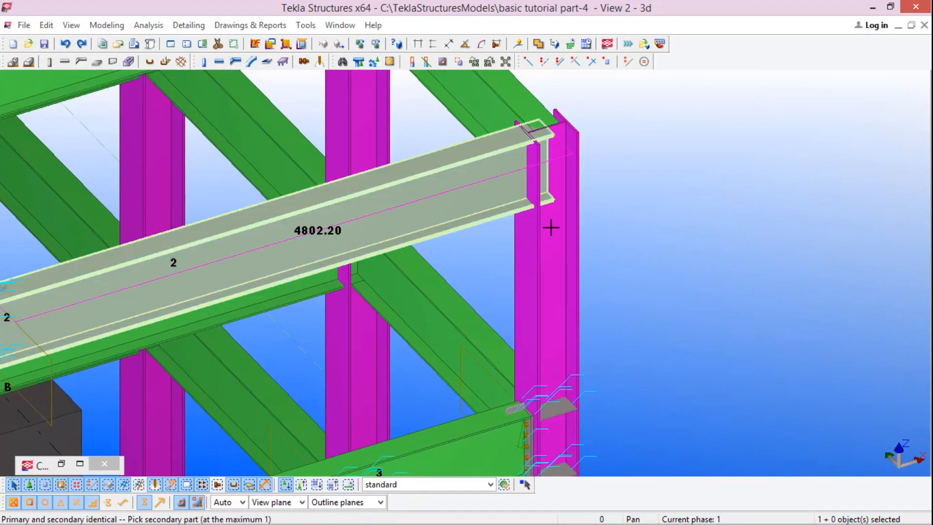
pyautogui.click(516, 233)
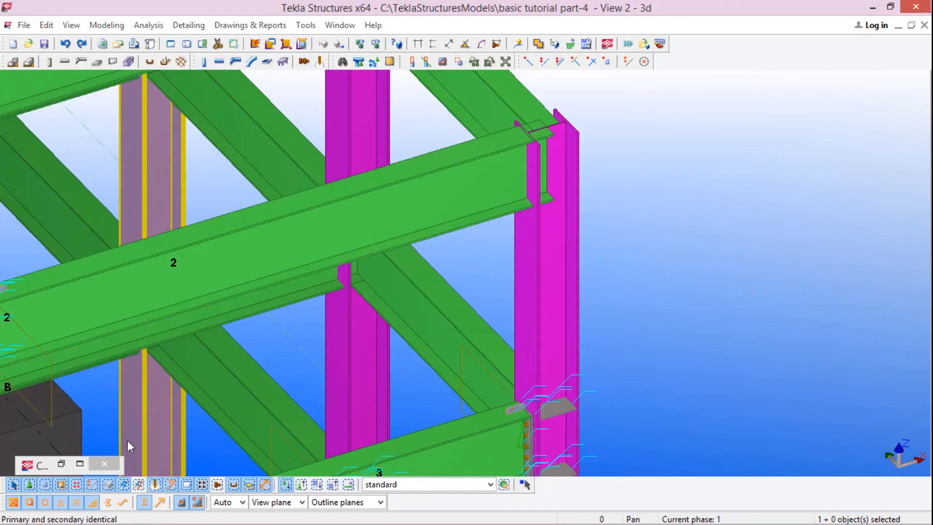
# Connect the top-level beam on grid line 5 to the column at B/5 with the End plate (144) component
pyautogui.click(43, 465)
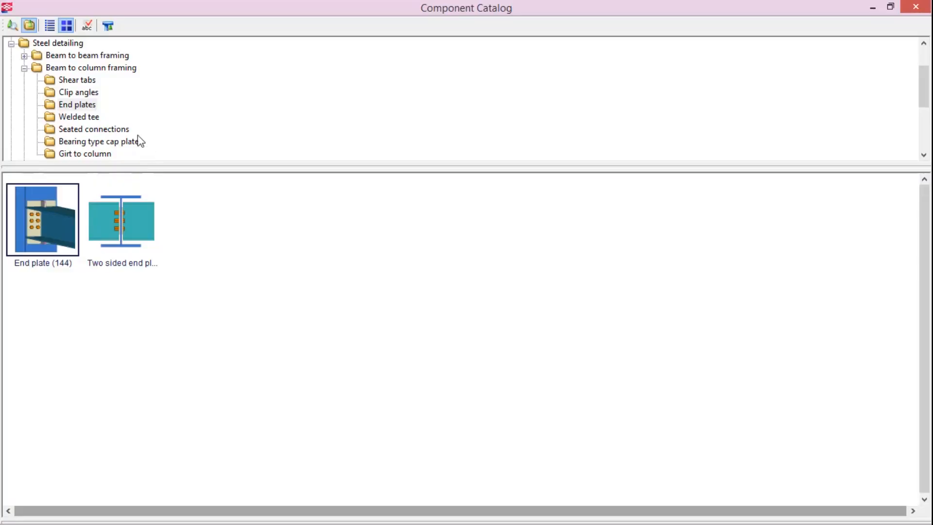
pyautogui.click(893, 6)
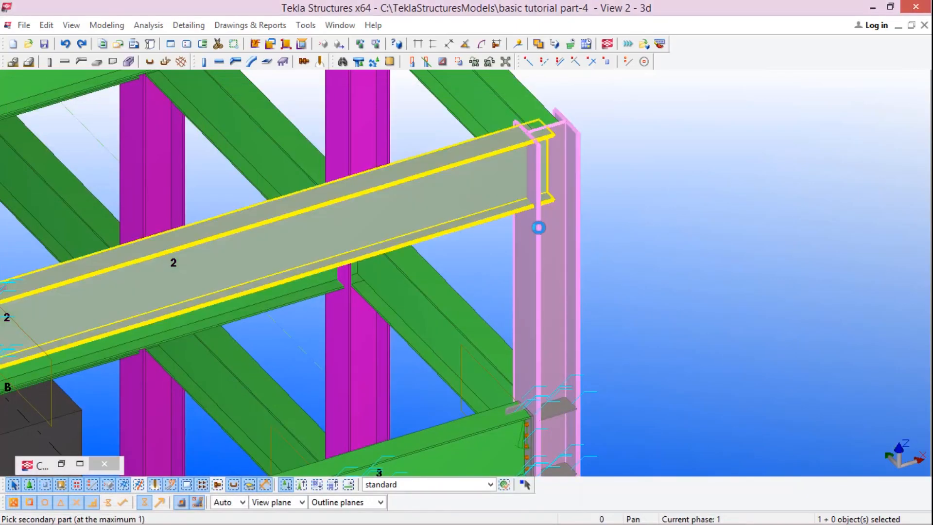
pyautogui.click(549, 233)
pyautogui.scroll(-3, 594, 214)
pyautogui.scroll(2, 608, 191)
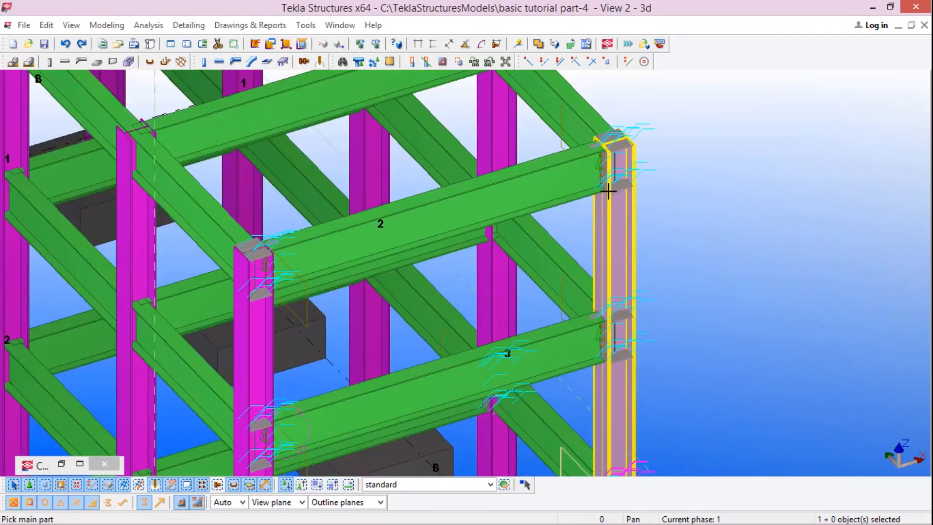
# Try to connect the lowest beam on grid line 4 to the column at B/4 with an end plate
pyautogui.scroll(-4, 641, 209)
pyautogui.scroll(-2, 416, 316)
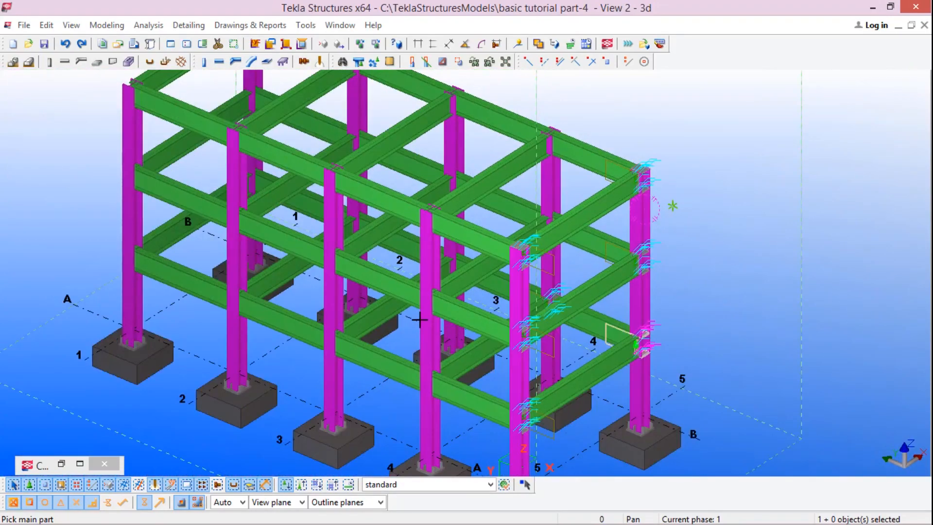
pyautogui.scroll(3, 433, 308)
pyautogui.click(442, 302)
pyautogui.scroll(1, 442, 302)
pyautogui.click(478, 252)
pyautogui.keyDown('ctrl'); pyautogui.moveTo(507, 273); pyautogui.dragTo(402, 294, button='middle'); pyautogui.keyUp('ctrl')
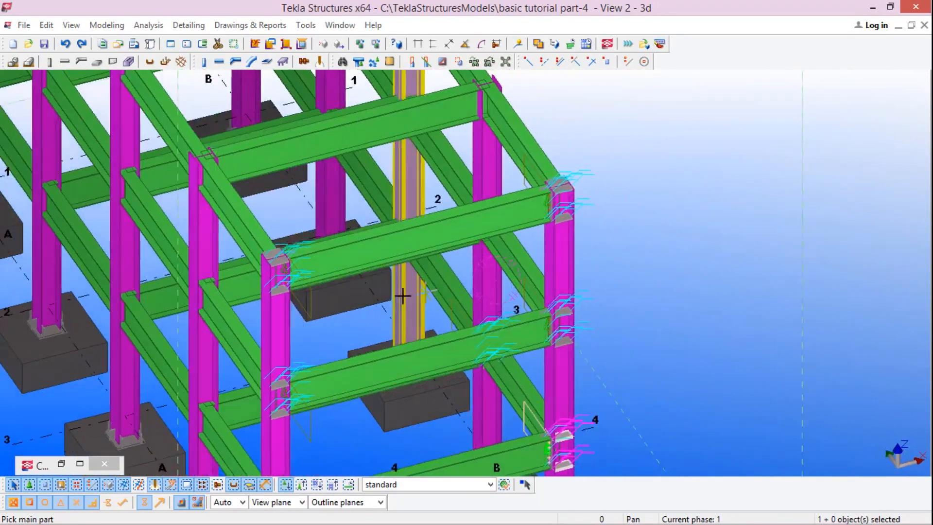
pyautogui.scroll(-2, 510, 156)
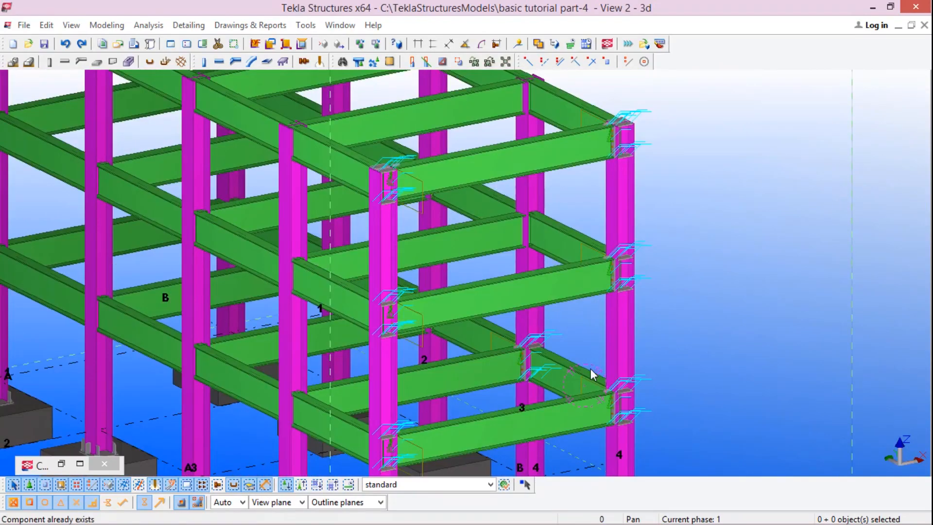
# Open the properties of the lowest-level end plate joint at B/4, apply them to that connection and accept the dialog
pyautogui.scroll(3, 591, 375)
pyautogui.scroll(1, 478, 356)
pyautogui.click(442, 340)
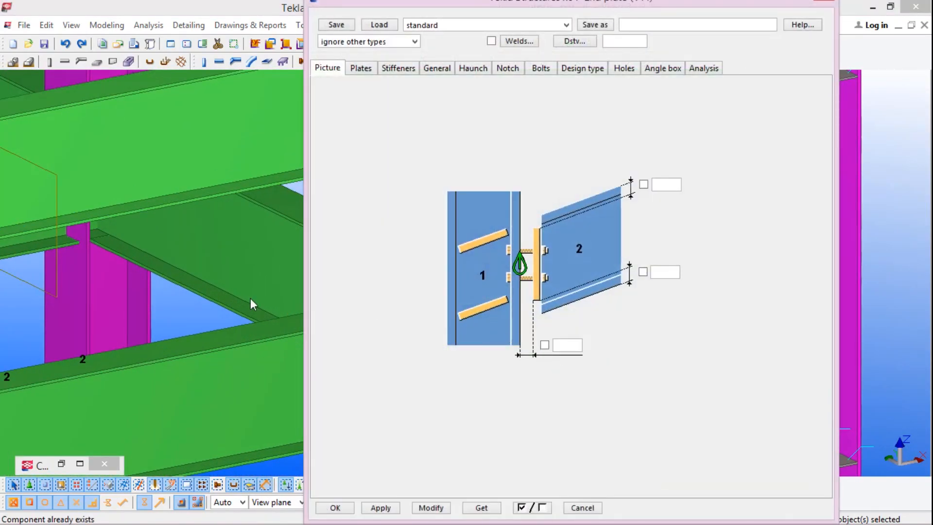
pyautogui.scroll(-3, 162, 291)
pyautogui.keyDown('ctrl'); pyautogui.moveTo(133, 304); pyautogui.dragTo(82, 335, button='middle'); pyautogui.keyUp('ctrl')
pyautogui.scroll(5, 177, 303)
pyautogui.keyDown('ctrl'); pyautogui.moveTo(180, 299); pyautogui.dragTo(340, 309, button='middle'); pyautogui.keyUp('ctrl')
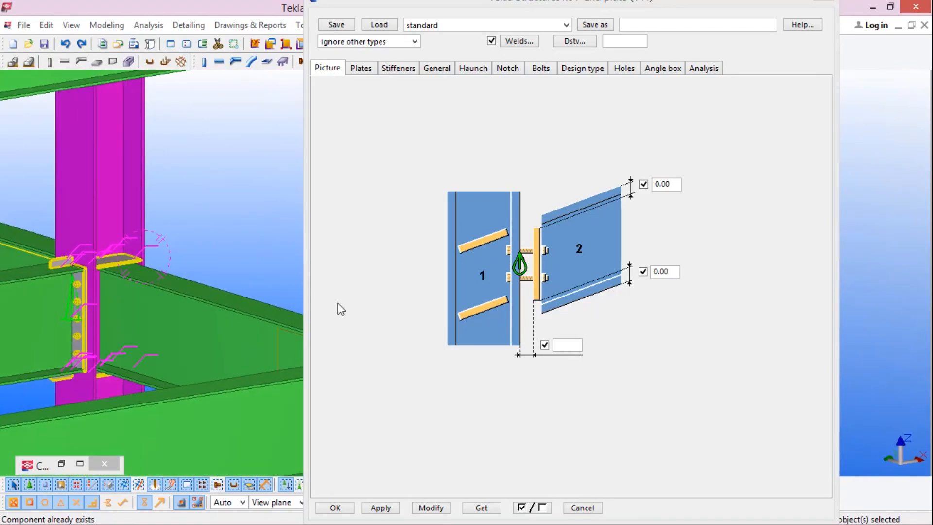
pyautogui.click(428, 507)
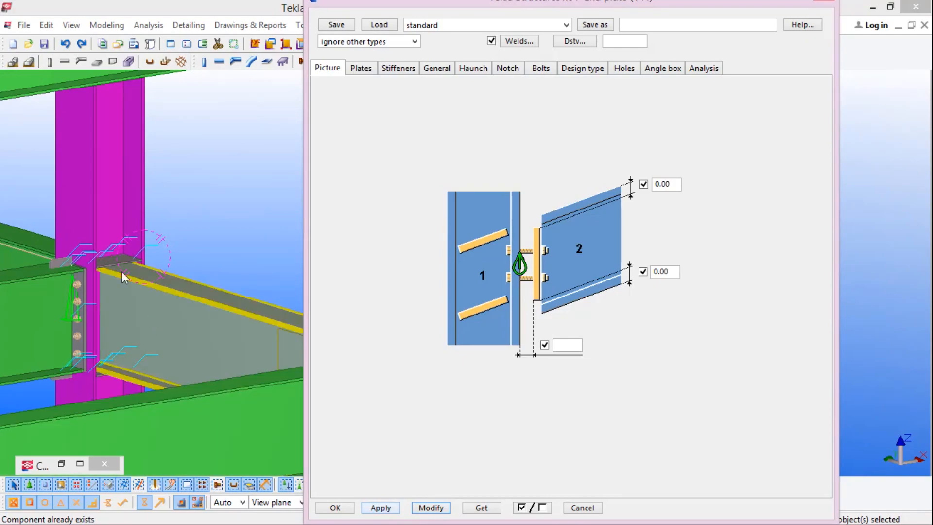
pyautogui.moveTo(111, 278); pyautogui.dragTo(371, 424, button='middle')
pyautogui.scroll(2, 115, 292)
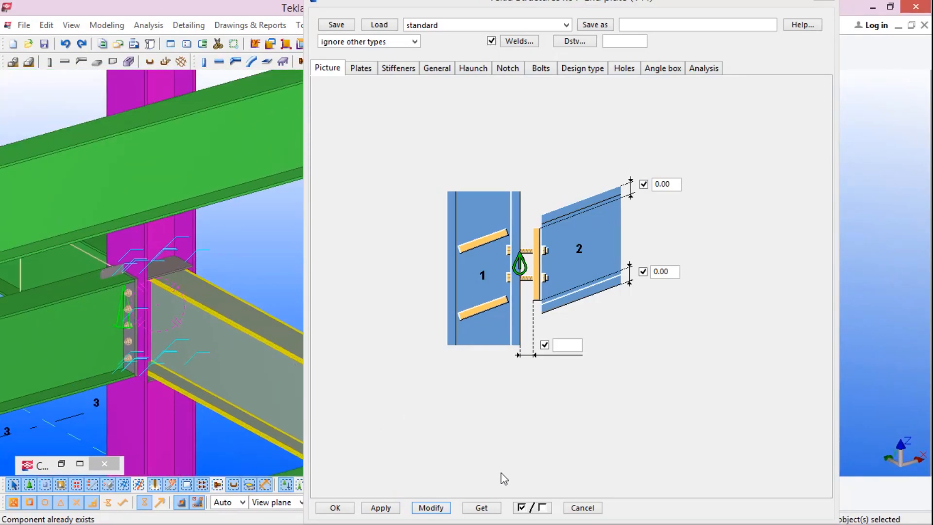
pyautogui.click(444, 508)
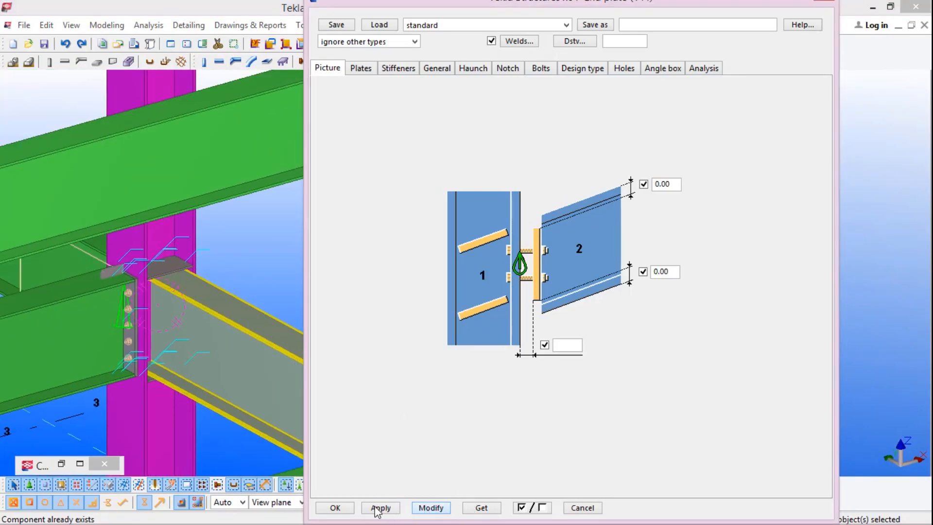
pyautogui.click(336, 508)
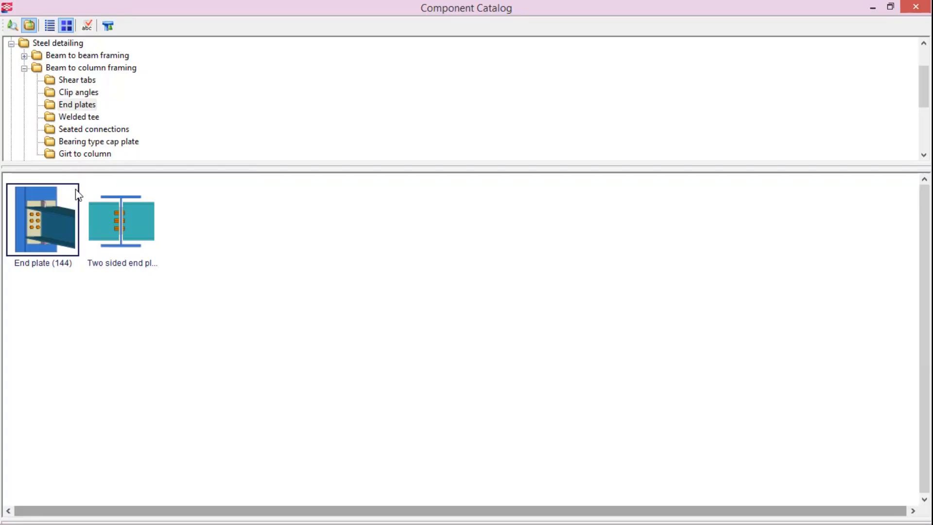
# Connect the second-level beam on grid line 4 to the column at B/4 with an end plate
pyautogui.click(873, 7)
pyautogui.moveTo(331, 275); pyautogui.dragTo(469, 275, button='middle')
pyautogui.scroll(-4, 404, 316)
pyautogui.scroll(3, 333, 191)
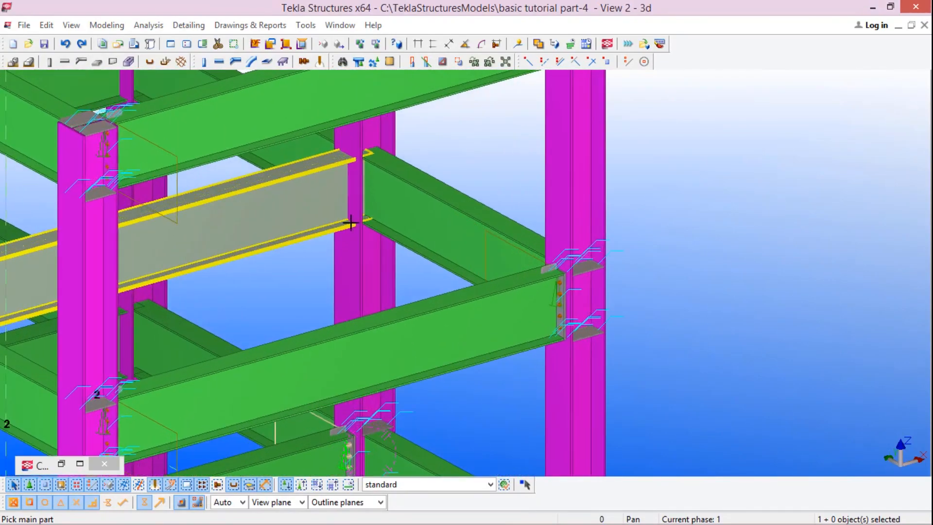
pyautogui.click(315, 190)
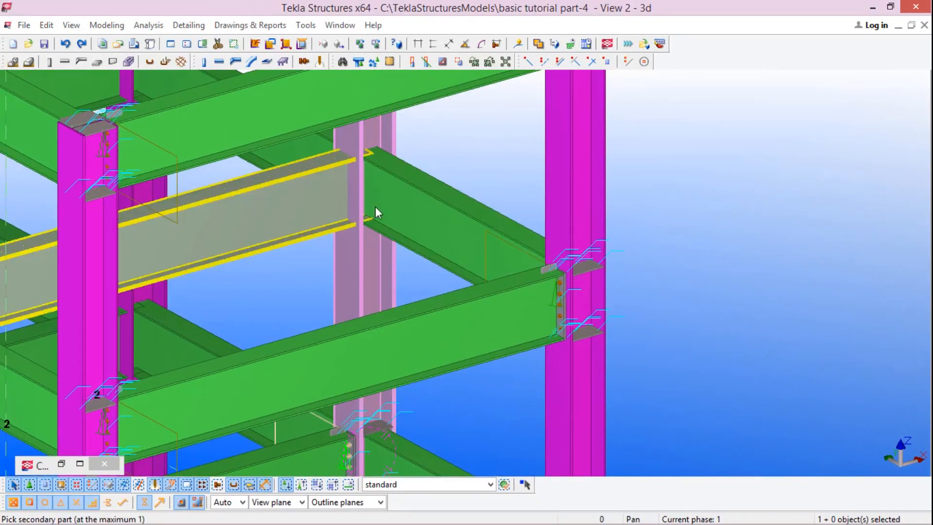
# Add an end plate connection between the column at B/4 and the top-level beam on grid line 4
pyautogui.keyDown('ctrl'); pyautogui.moveTo(390, 183); pyautogui.dragTo(415, 371, button='middle'); pyautogui.keyUp('ctrl')
pyautogui.scroll(-2, 415, 371)
pyautogui.scroll(4, 369, 177)
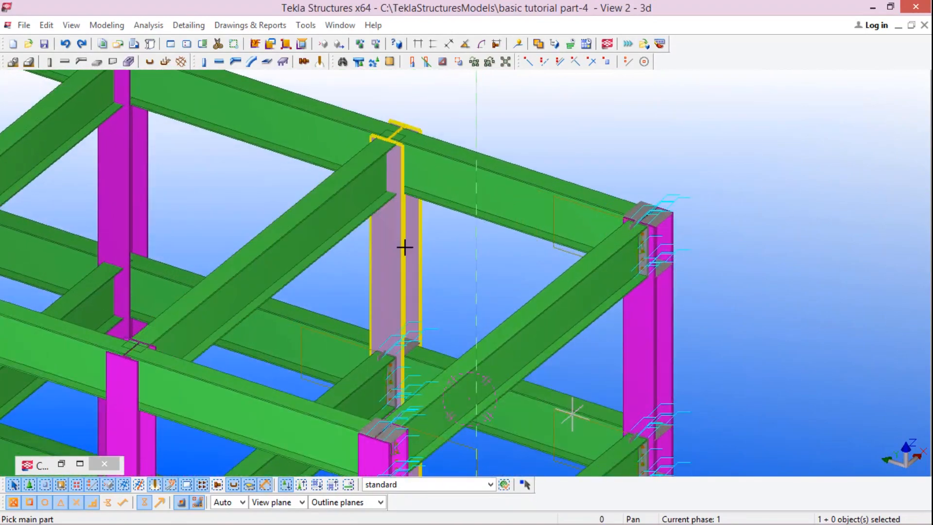
pyautogui.click(405, 247)
pyautogui.scroll(-2, 474, 226)
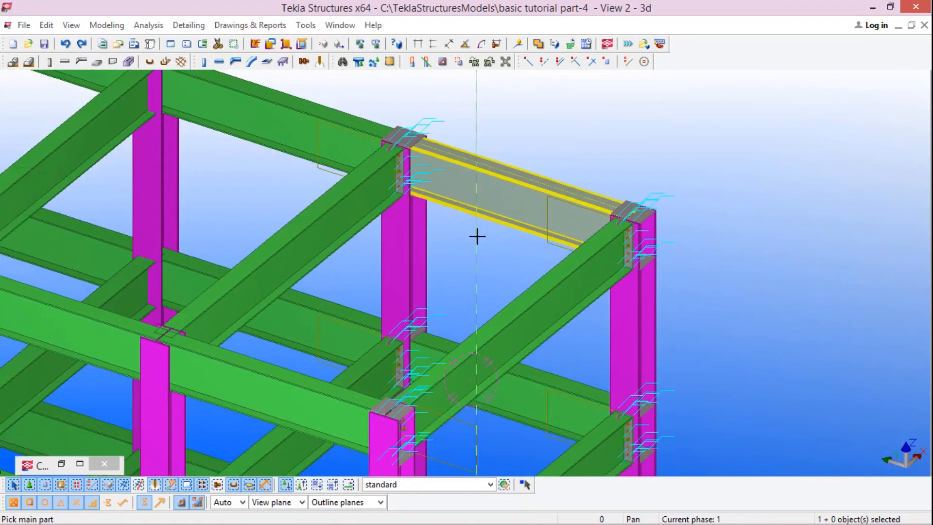
# Connect the opposite end of the top-level beam on grid line 4 to the column at A/4 with an end plate
pyautogui.keyDown('ctrl'); pyautogui.moveTo(321, 350); pyautogui.dragTo(103, 331, button='middle'); pyautogui.keyUp('ctrl')
pyautogui.scroll(2, 122, 360)
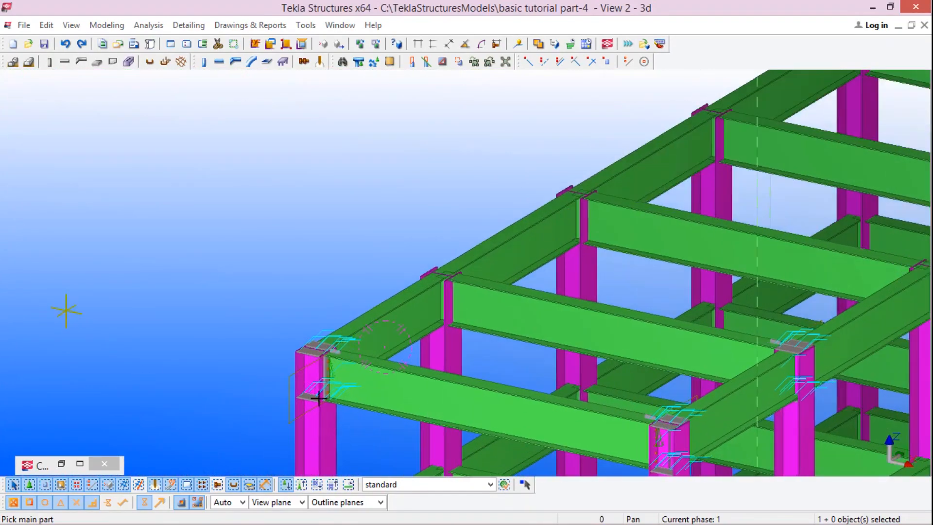
pyautogui.scroll(2, 479, 360)
pyautogui.click(448, 359)
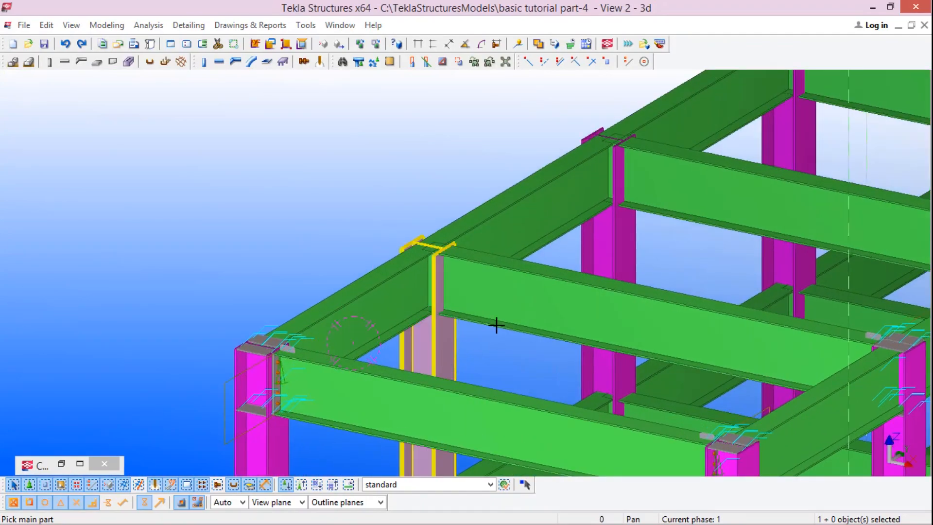
pyautogui.click(551, 292)
# Add end plates between the top-level beams on grid lines 3 and 2 and the columns at A/3 and A/2
pyautogui.keyDown('ctrl'); pyautogui.moveTo(383, 246); pyautogui.dragTo(502, 250, button='middle'); pyautogui.keyUp('ctrl')
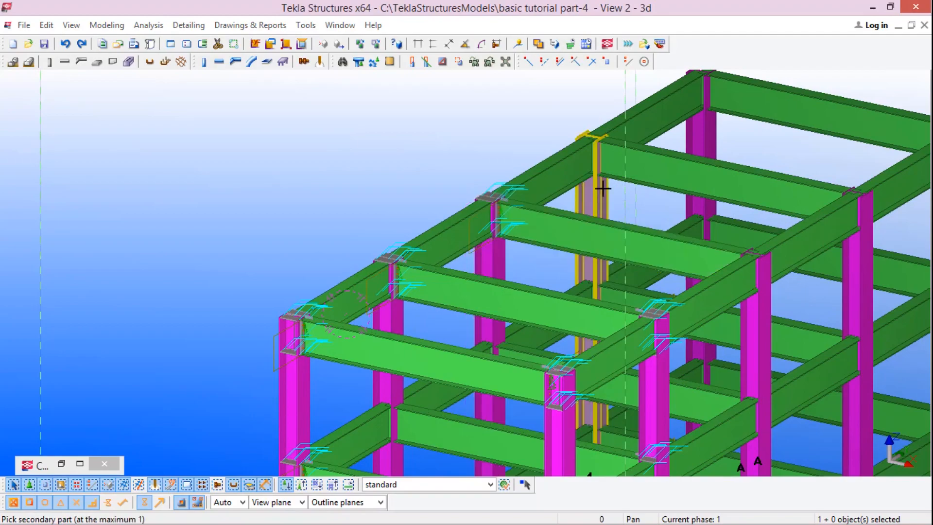
pyautogui.scroll(-4, 648, 175)
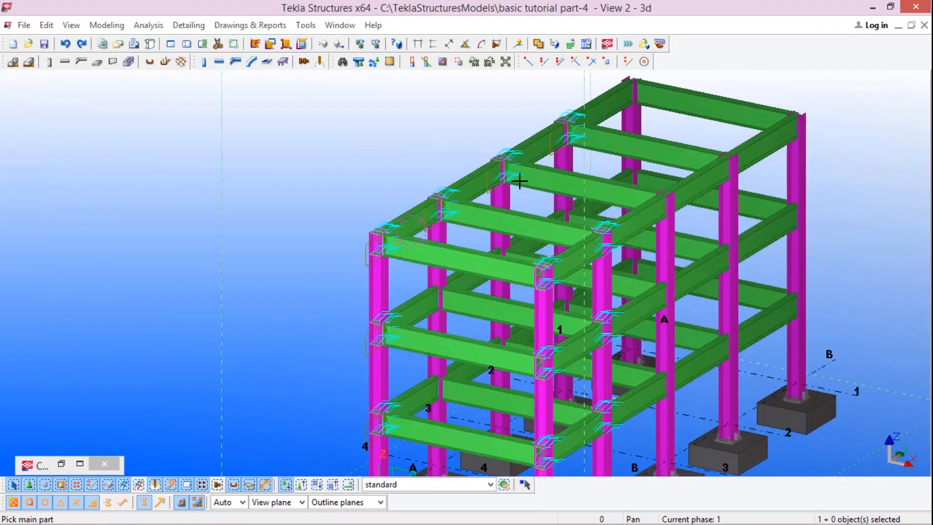
pyautogui.scroll(4, 500, 267)
pyautogui.scroll(-3, 448, 211)
# Examine the stiffener plates and bolted end plate at the top of the corner column at A/5 from several angles
pyautogui.keyDown('ctrl'); pyautogui.moveTo(485, 293); pyautogui.dragTo(358, 235, button='middle'); pyautogui.keyUp('ctrl')
pyautogui.scroll(6, 329, 191)
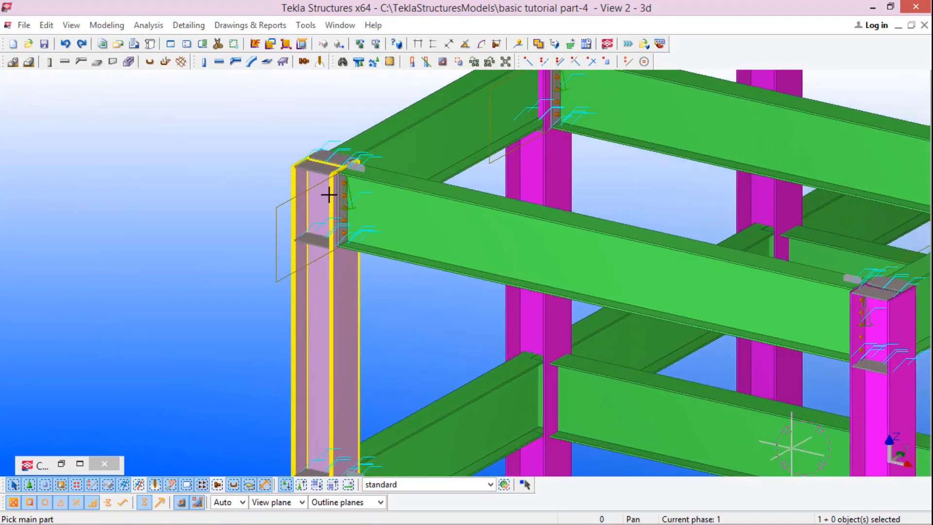
pyautogui.scroll(2, 339, 156)
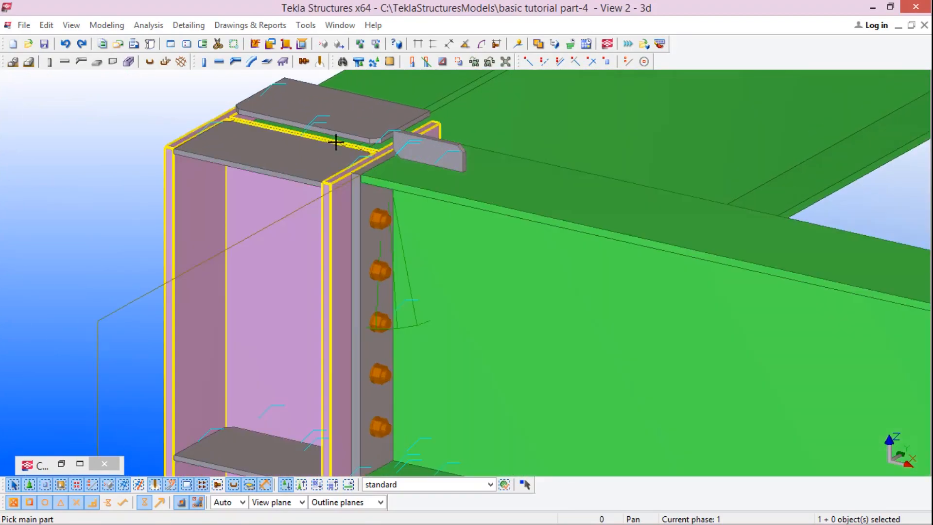
pyautogui.scroll(2, 333, 169)
pyautogui.scroll(-1, 350, 212)
pyautogui.scroll(-1, 349, 212)
pyautogui.keyDown('ctrl'); pyautogui.moveTo(309, 190); pyautogui.dragTo(720, 187, button='middle'); pyautogui.keyUp('ctrl')
pyautogui.scroll(2, 204, 199)
pyautogui.scroll(3, 247, 235)
pyautogui.scroll(-5, 438, 150)
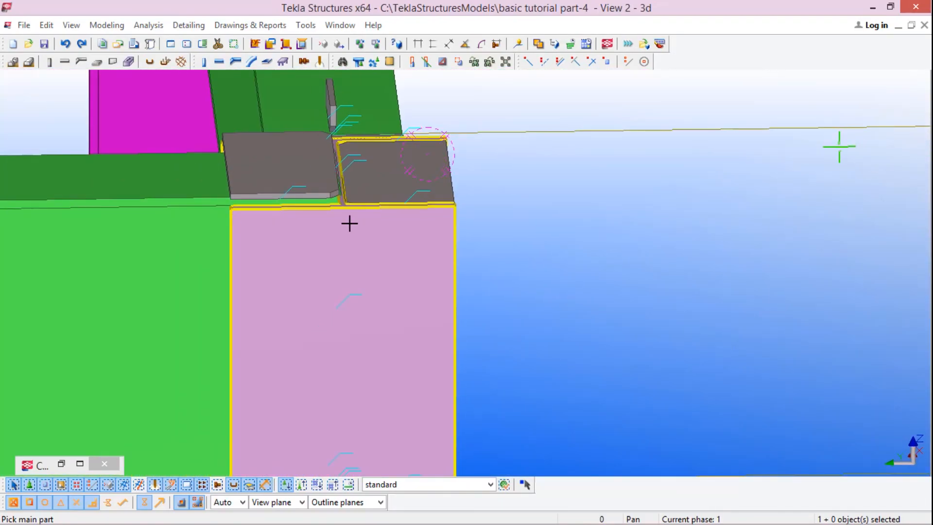
pyautogui.scroll(1, 350, 223)
pyautogui.keyDown('ctrl'); pyautogui.moveTo(302, 229); pyautogui.dragTo(276, 248, button='middle'); pyautogui.keyUp('ctrl')
pyautogui.scroll(-4, 560, 241)
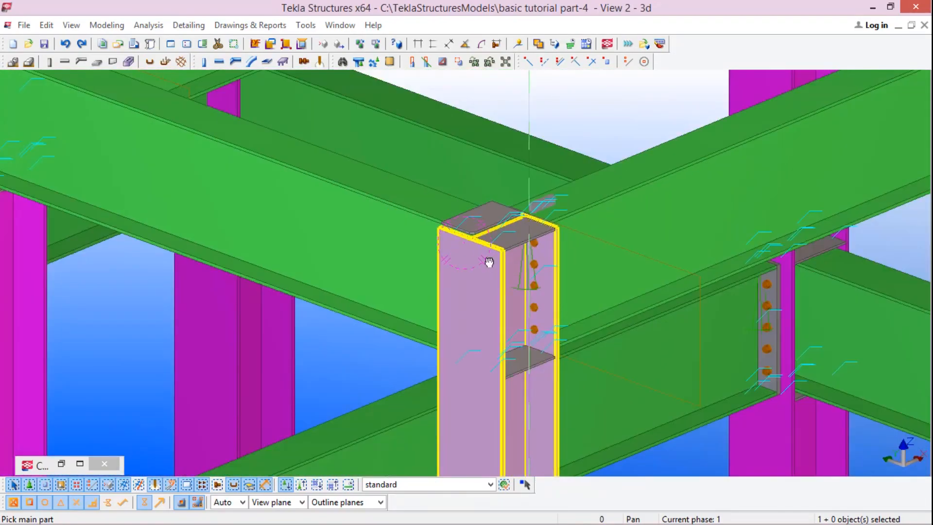
# Connect the lowest-level beams on grid lines 3, 2 and 4 to their columns along grid line A with end plates
pyautogui.keyDown('ctrl'); pyautogui.moveTo(489, 263); pyautogui.dragTo(356, 335, button='middle'); pyautogui.keyUp('ctrl')
pyautogui.scroll(-4, 350, 335)
pyautogui.keyDown('ctrl'); pyautogui.moveTo(410, 249); pyautogui.dragTo(253, 196, button='middle'); pyautogui.keyUp('ctrl')
pyautogui.scroll(-4, 377, 331)
pyautogui.scroll(3, 262, 290)
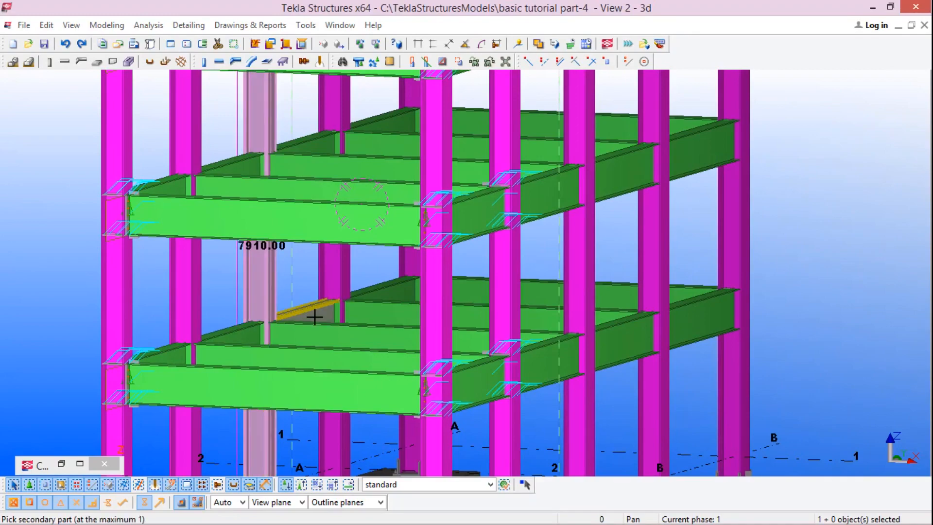
pyautogui.click(313, 324)
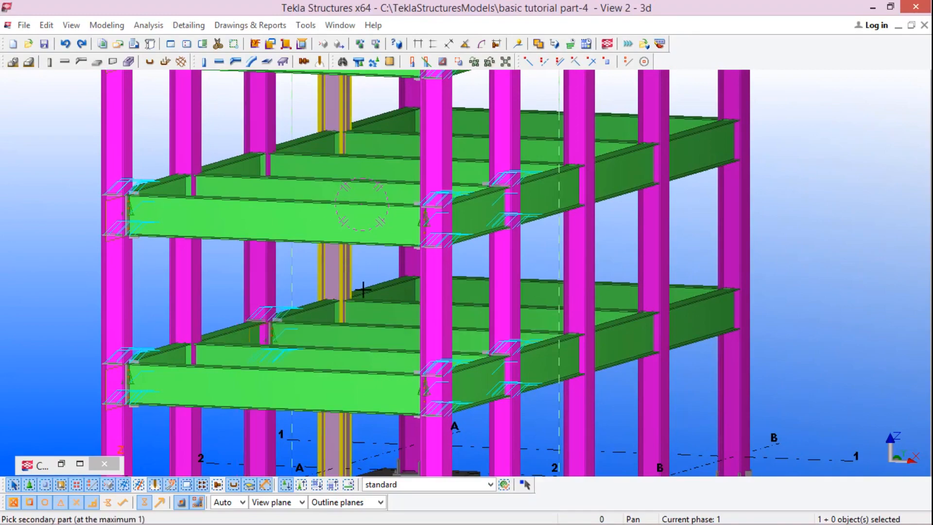
pyautogui.click(377, 305)
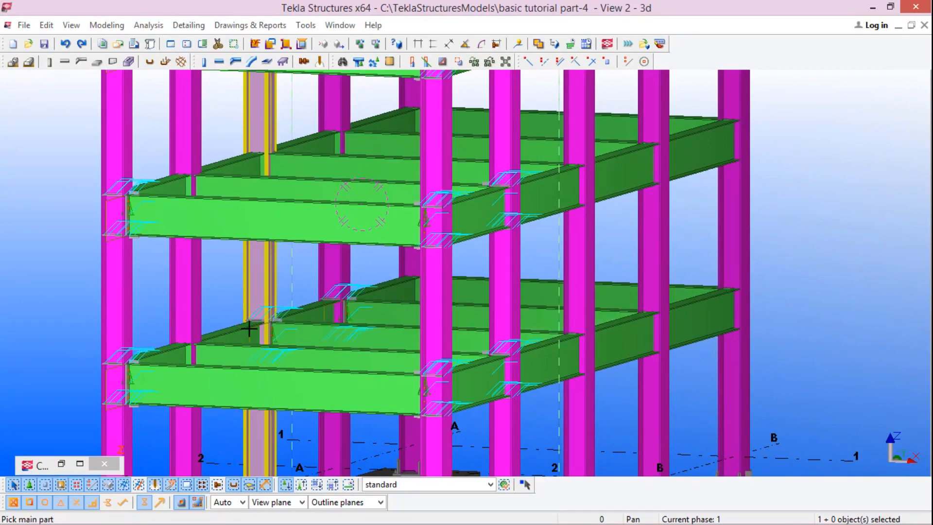
pyautogui.scroll(-3, 250, 327)
pyautogui.scroll(3, 240, 355)
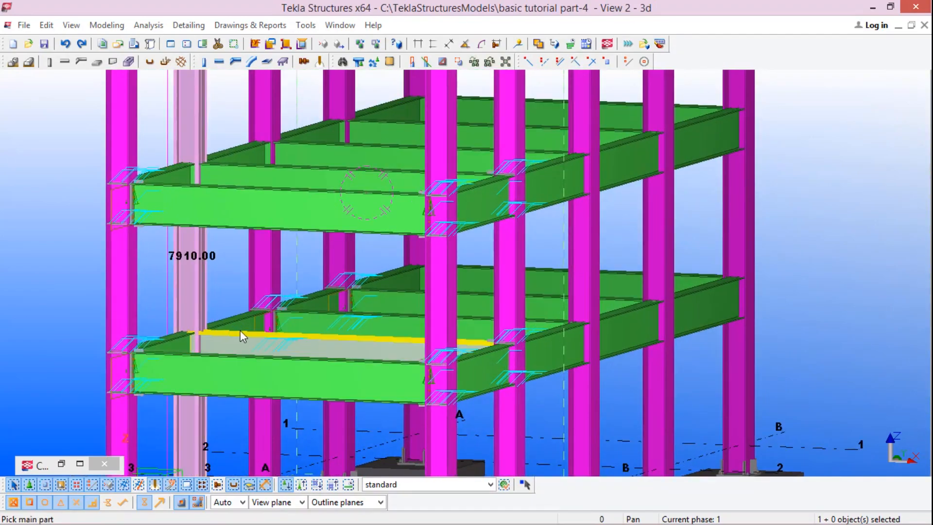
# Add end plates between the lowest-level beams on grid lines 3 and 2 and the columns at B/3 and B/2
pyautogui.keyDown('ctrl'); pyautogui.moveTo(262, 311); pyautogui.dragTo(485, 315, button='middle'); pyautogui.keyUp('ctrl')
pyautogui.scroll(1, 275, 337)
pyautogui.keyDown('ctrl'); pyautogui.moveTo(224, 337); pyautogui.dragTo(202, 335, button='middle'); pyautogui.keyUp('ctrl')
pyautogui.scroll(1, 287, 311)
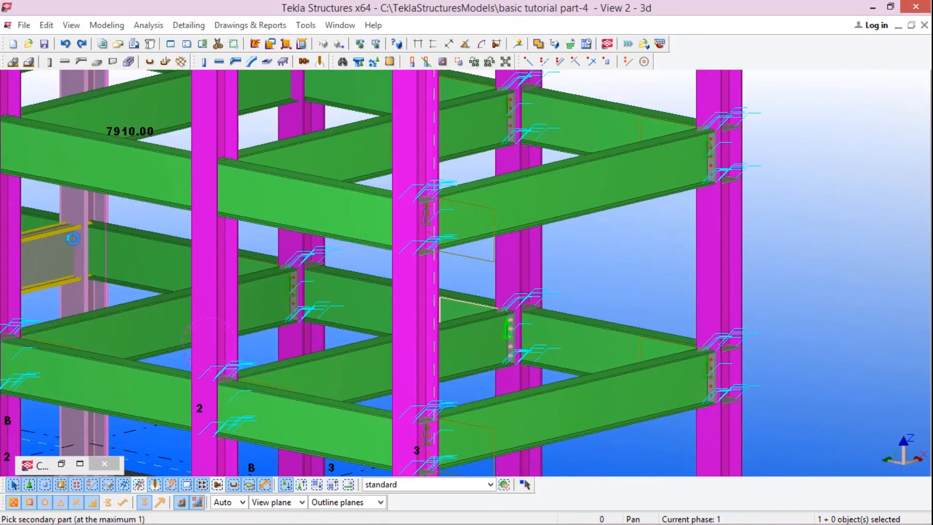
pyautogui.moveTo(77, 236); pyautogui.dragTo(276, 293, button='middle')
pyautogui.scroll(-2, 312, 281)
pyautogui.keyDown('ctrl'); pyautogui.moveTo(432, 344); pyautogui.dragTo(141, 326, button='middle'); pyautogui.keyUp('ctrl')
pyautogui.scroll(-3, 242, 287)
pyautogui.scroll(-2, 340, 267)
pyautogui.keyDown('ctrl'); pyautogui.moveTo(377, 311); pyautogui.dragTo(389, 351, button='middle'); pyautogui.keyUp('ctrl')
pyautogui.scroll(5, 493, 261)
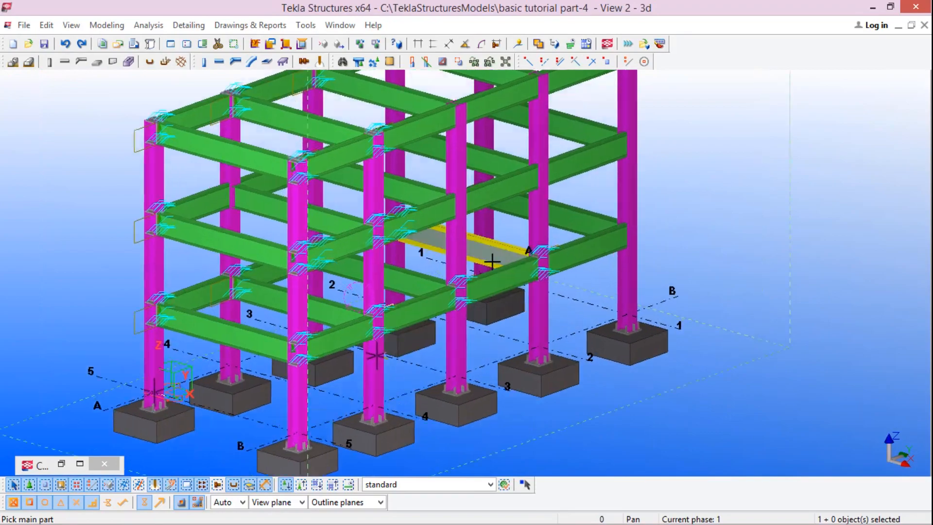
# Connect the second-level beam on grid line 2 to the column at A/2 with an end plate
pyautogui.scroll(-2, 524, 274)
pyautogui.keyDown('ctrl'); pyautogui.moveTo(559, 306); pyautogui.dragTo(527, 277, button='middle'); pyautogui.keyUp('ctrl')
pyautogui.moveTo(478, 260)
pyautogui.keyDown('ctrl'); pyautogui.mouseDown(button='middle')
pyautogui.moveTo(535, 237)
pyautogui.moveTo(577, 254)
pyautogui.moveTo(447, 273)
pyautogui.moveTo(377, 246)
pyautogui.moveTo(310, 195)
pyautogui.moveTo(373, 242)
pyautogui.mouseUp(button='middle'); pyautogui.keyUp('ctrl')
pyautogui.scroll(3, 520, 229)
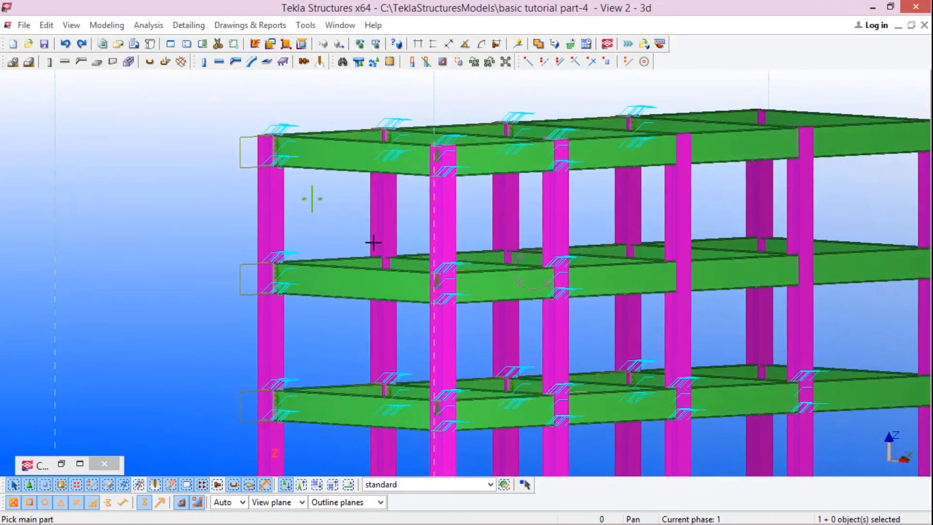
pyautogui.scroll(4, 643, 225)
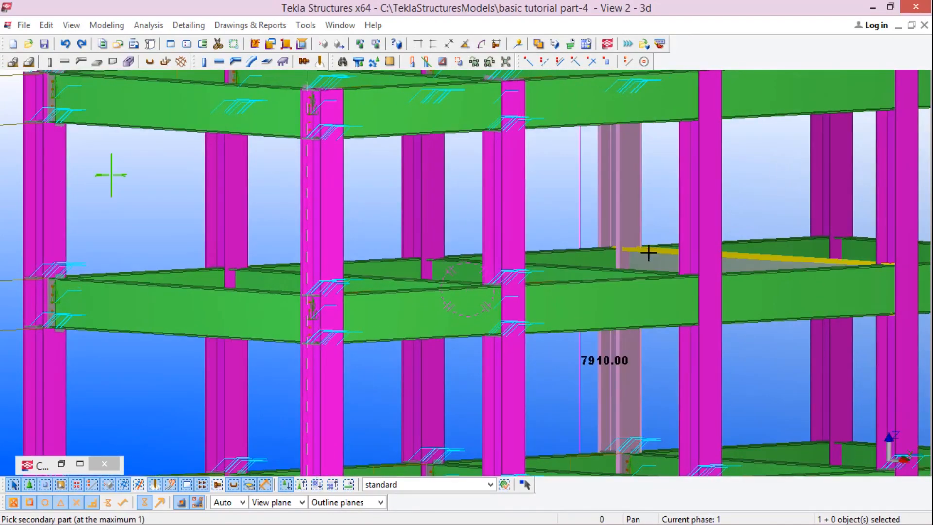
pyautogui.keyDown('ctrl'); pyautogui.moveTo(646, 254); pyautogui.dragTo(799, 316, button='middle'); pyautogui.keyUp('ctrl')
pyautogui.scroll(-3, 341, 233)
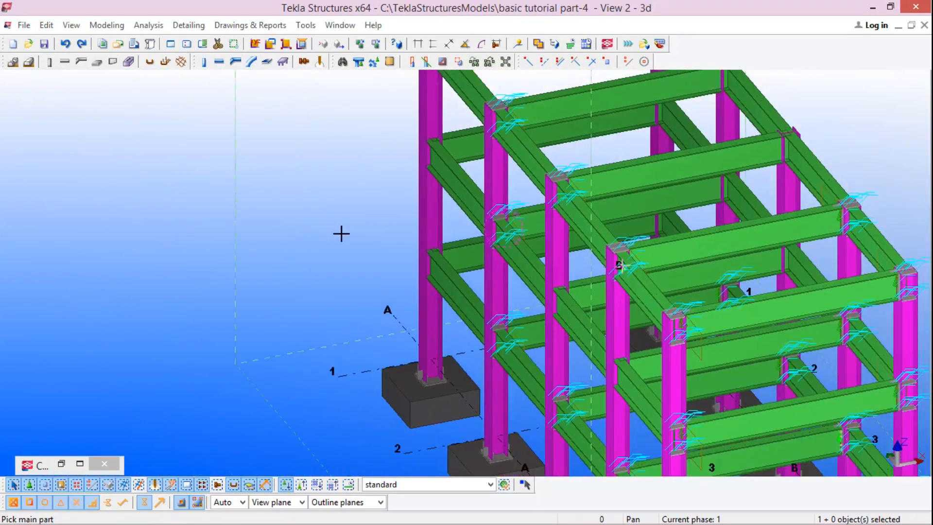
# Connect the other end of the second-level beam on grid line 2 to the column at B/2 with an end plate
pyautogui.keyDown('ctrl'); pyautogui.moveTo(694, 244); pyautogui.dragTo(734, 210, button='middle'); pyautogui.keyUp('ctrl')
pyautogui.scroll(4, 525, 302)
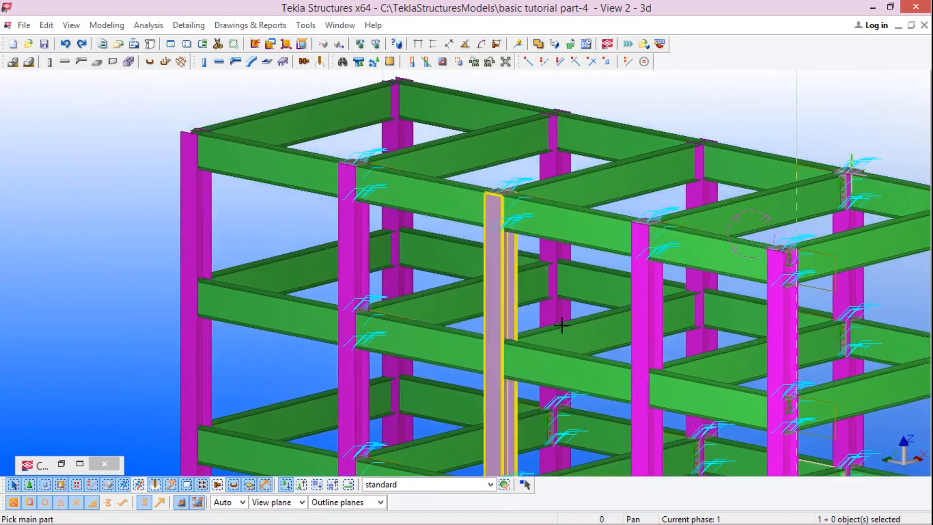
pyautogui.click(523, 283)
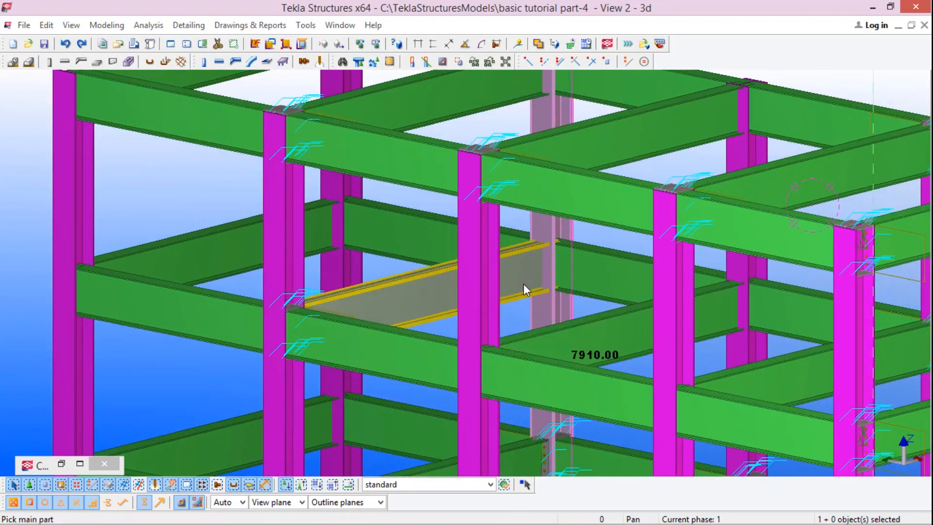
# Connect the second-level beams on grid lines 3 and 4 to the columns at A/3 and A/4 with end plates
pyautogui.scroll(-4, 540, 307)
pyautogui.scroll(3, 541, 307)
pyautogui.keyDown('ctrl'); pyautogui.moveTo(540, 307); pyautogui.dragTo(135, 321, button='middle'); pyautogui.keyUp('ctrl')
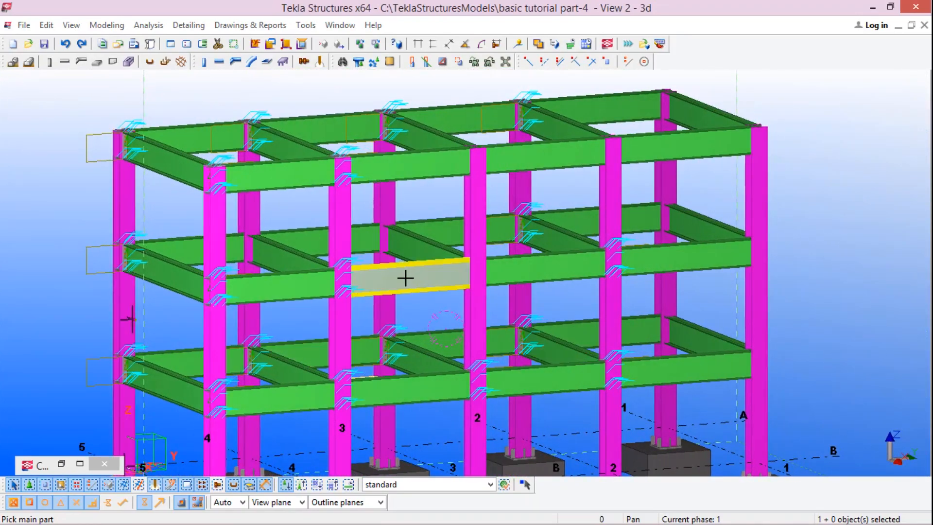
pyautogui.scroll(2, 405, 278)
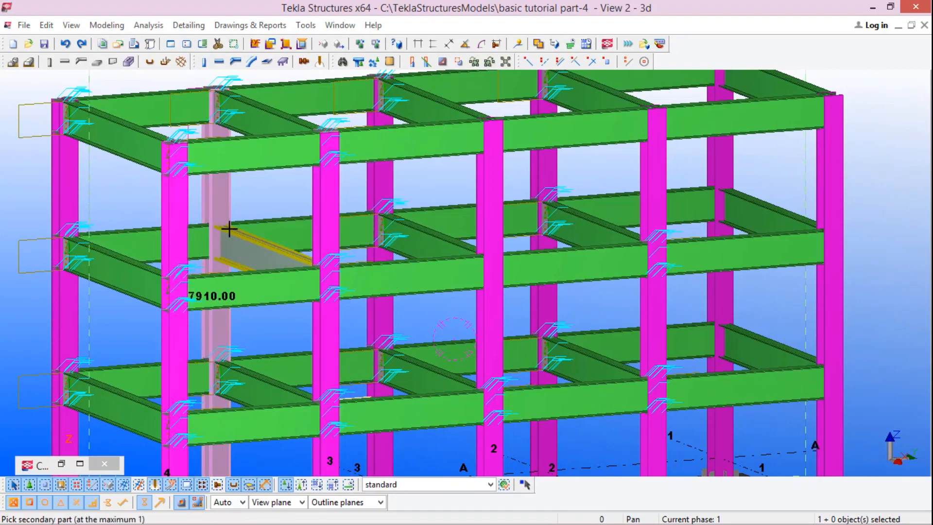
pyautogui.scroll(-3, 359, 233)
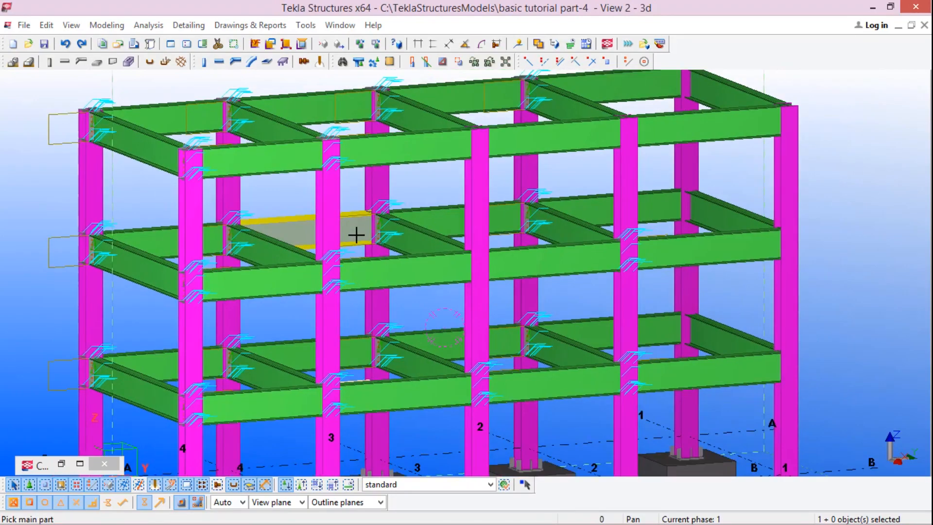
# Examine the frame from the grid line A side, up to the top-level beam on grid line 1, for joints still lacking end plates
pyautogui.keyDown('ctrl'); pyautogui.moveTo(504, 298); pyautogui.dragTo(570, 250, button='middle'); pyautogui.keyUp('ctrl')
pyautogui.keyDown('ctrl'); pyautogui.moveTo(346, 315); pyautogui.dragTo(608, 327, button='middle'); pyautogui.keyUp('ctrl')
pyautogui.scroll(-5, 372, 203)
pyautogui.scroll(3, 218, 141)
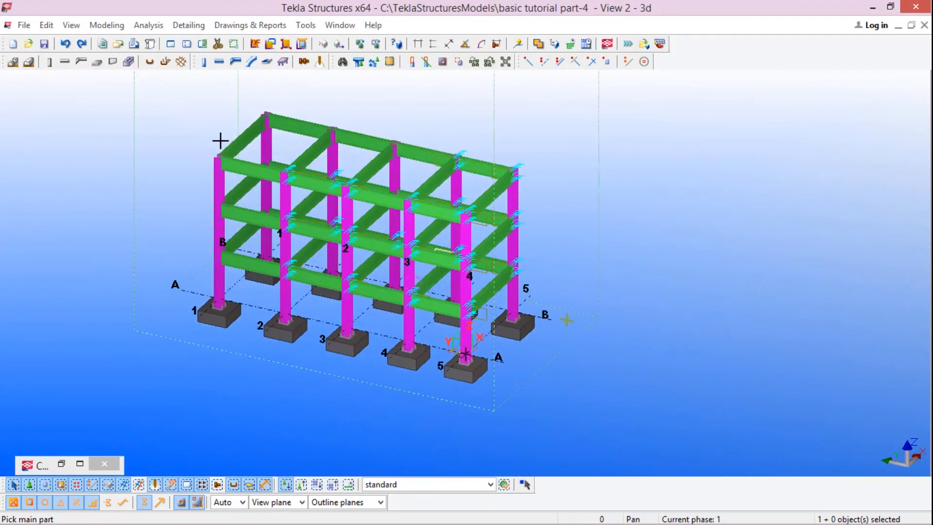
pyautogui.scroll(6, 285, 108)
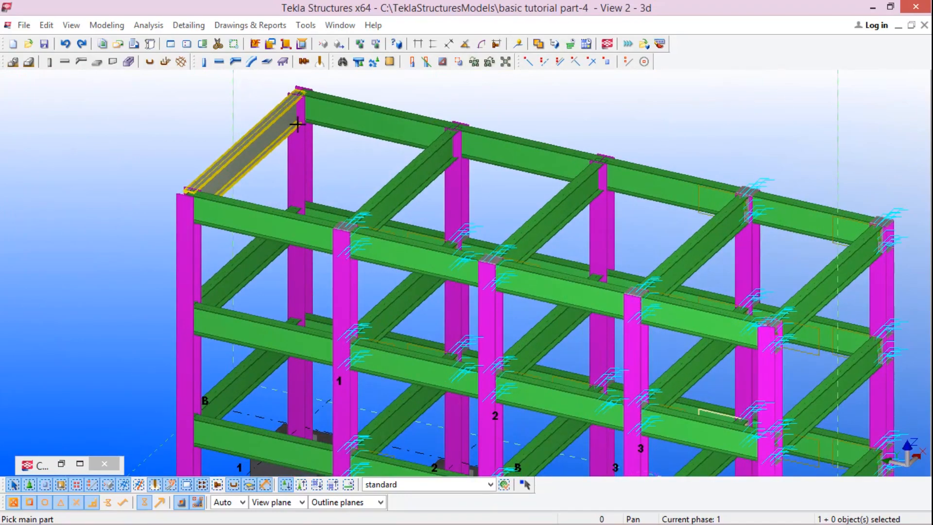
pyautogui.keyDown('ctrl'); pyautogui.moveTo(272, 121); pyautogui.dragTo(277, 117, button='middle'); pyautogui.keyUp('ctrl')
pyautogui.scroll(3, 285, 116)
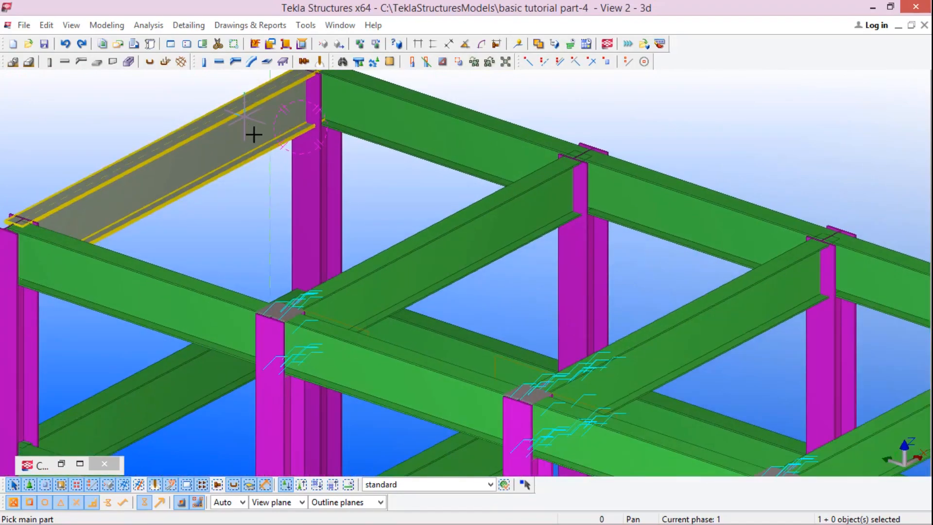
# Open the lowest-level end plate at B/5, accept its properties unchanged, and reselect End plate (144) from the component catalog
pyautogui.scroll(-5, 253, 133)
pyautogui.scroll(6, 475, 352)
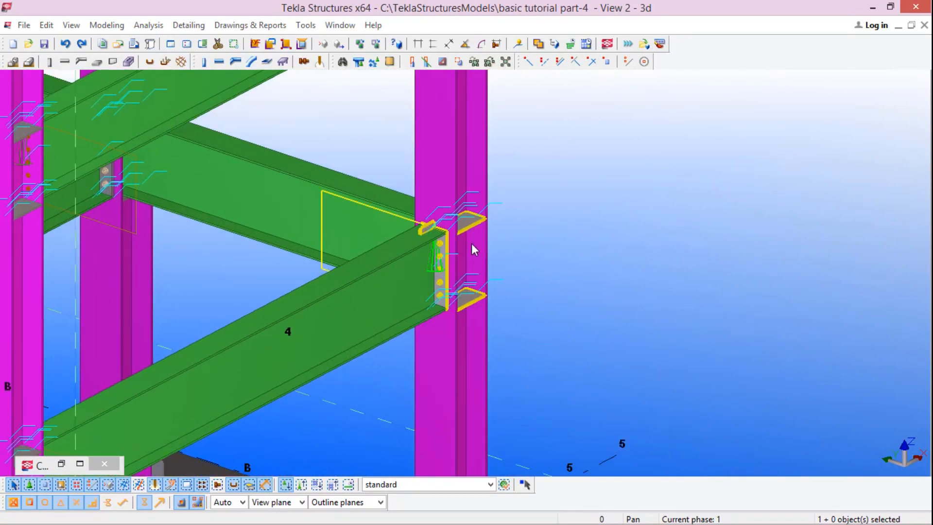
pyautogui.scroll(-1, 554, 284)
pyautogui.moveTo(449, 237); pyautogui.dragTo(490, 251, button='middle')
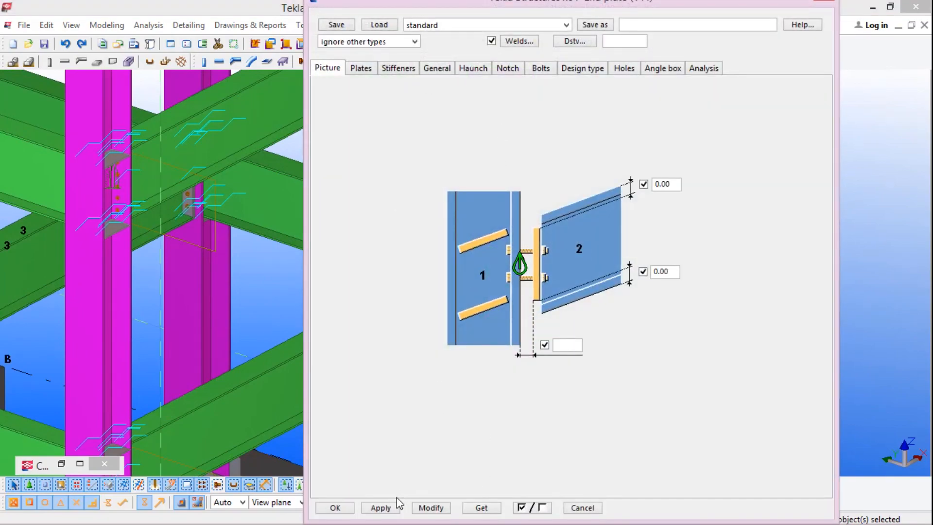
pyautogui.click(335, 507)
pyautogui.click(82, 464)
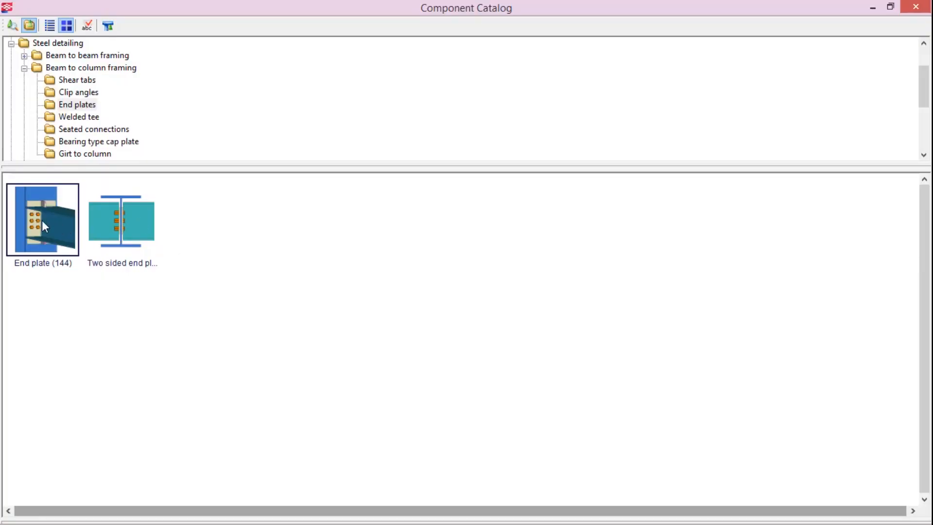
pyautogui.click(870, 9)
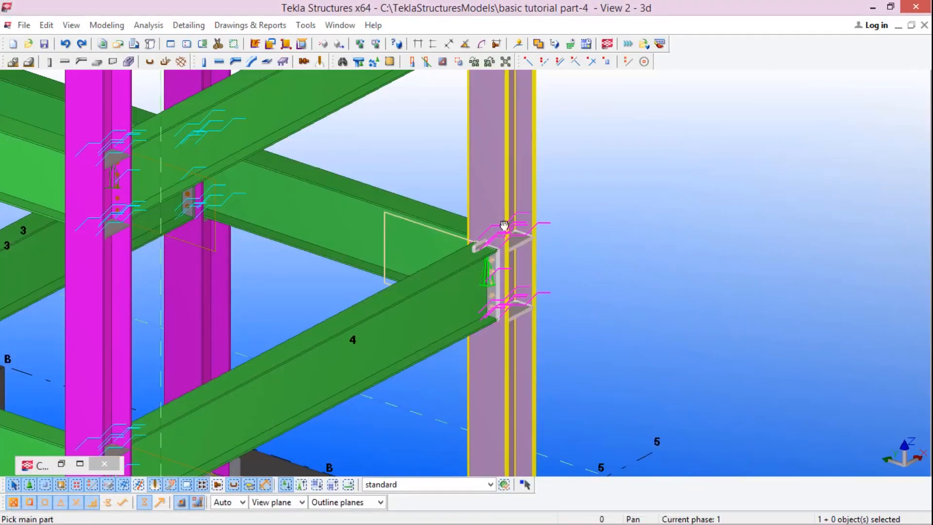
# Connect the top-level beam on grid line 1 to the column at B/1 with an end plate
pyautogui.scroll(-6, 773, 345)
pyautogui.scroll(-3, 373, 188)
pyautogui.keyDown('ctrl'); pyautogui.moveTo(364, 198); pyautogui.dragTo(356, 171, button='middle'); pyautogui.keyUp('ctrl')
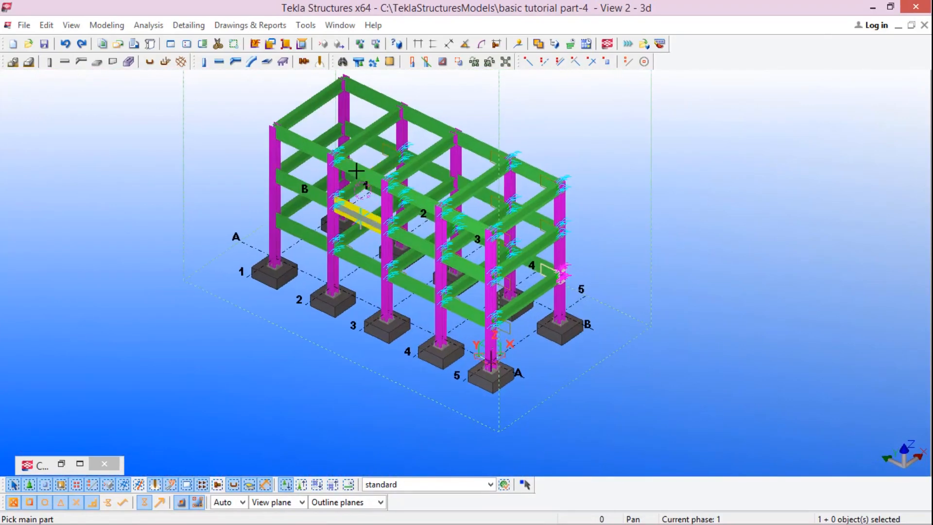
pyautogui.scroll(2, 355, 170)
pyautogui.moveTo(351, 202); pyautogui.dragTo(351, 302, button='middle')
pyautogui.scroll(2, 345, 257)
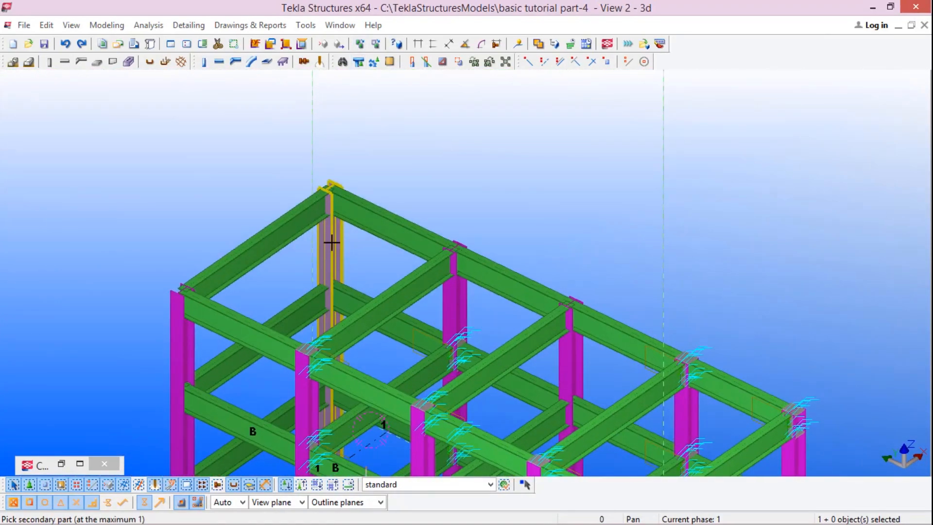
pyautogui.scroll(5, 307, 227)
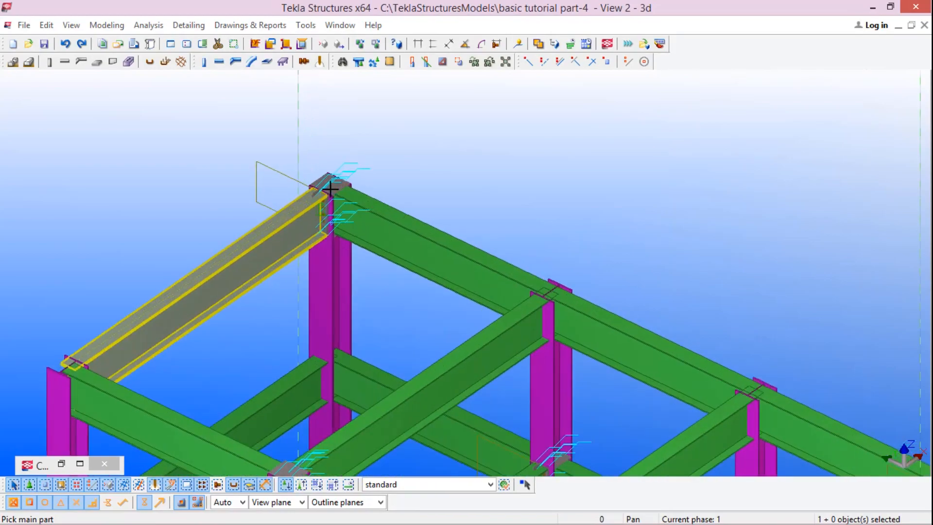
# Connect the second-level and lowest-level beams on grid line 1 to the column at B/1 with end plates
pyautogui.scroll(-2, 374, 215)
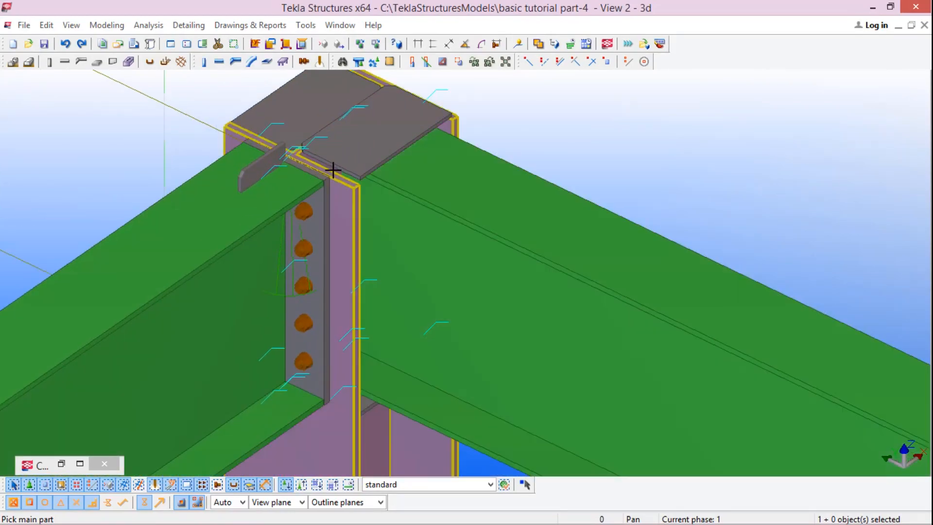
pyautogui.scroll(-5, 312, 246)
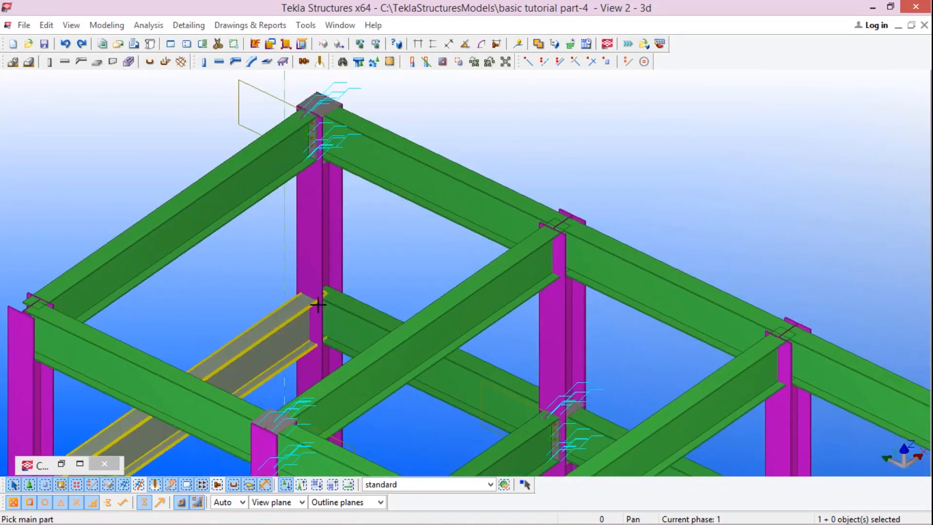
pyautogui.scroll(2, 321, 265)
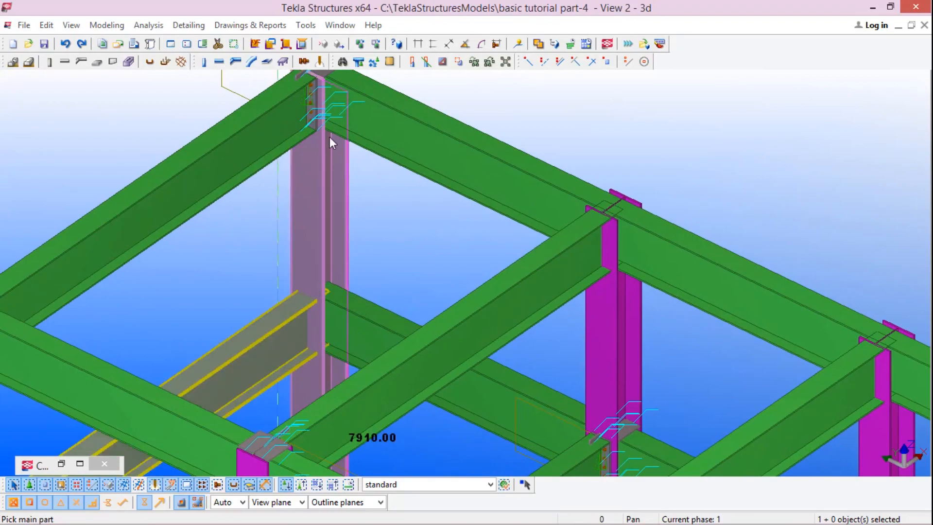
pyautogui.scroll(-3, 335, 143)
pyautogui.scroll(3, 361, 369)
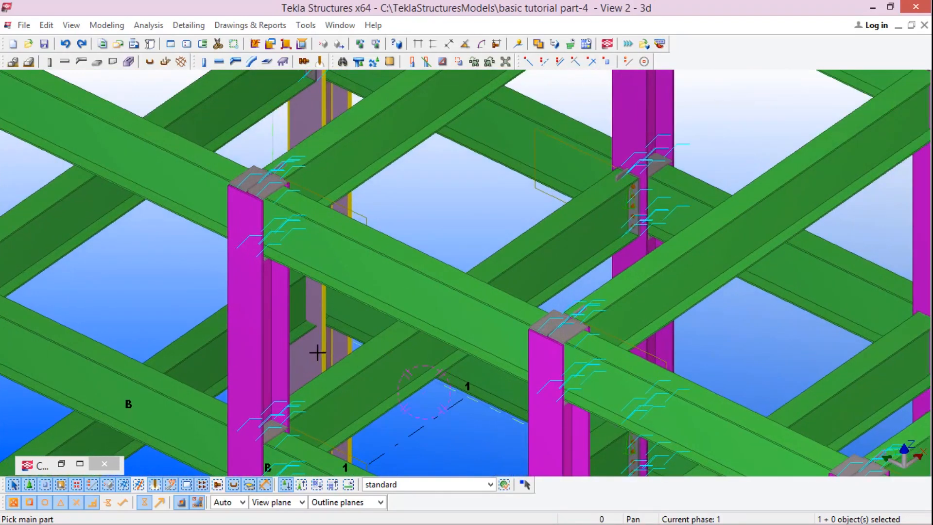
pyautogui.scroll(-5, 334, 311)
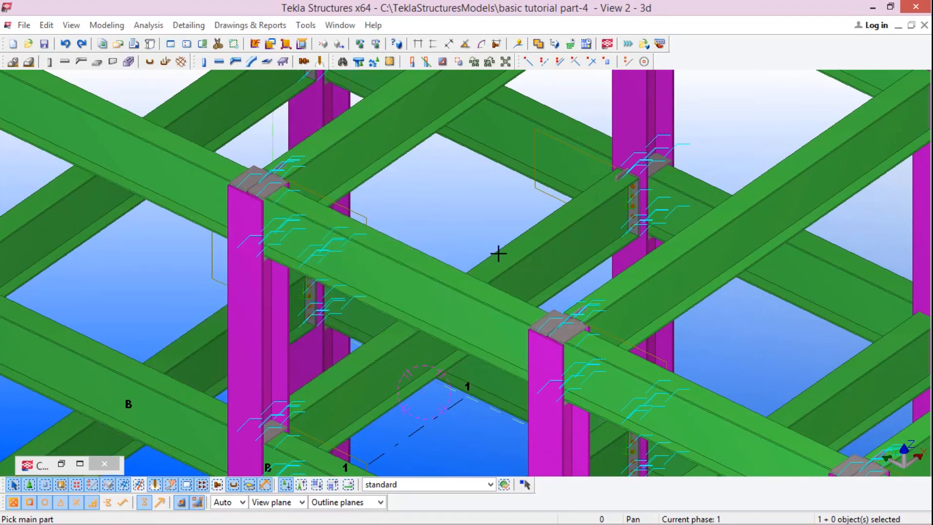
# Connect the top-level beam on grid line 1 to the column at A/1 with an end plate, using the column as main part
pyautogui.scroll(3, 602, 297)
pyautogui.scroll(4, 602, 298)
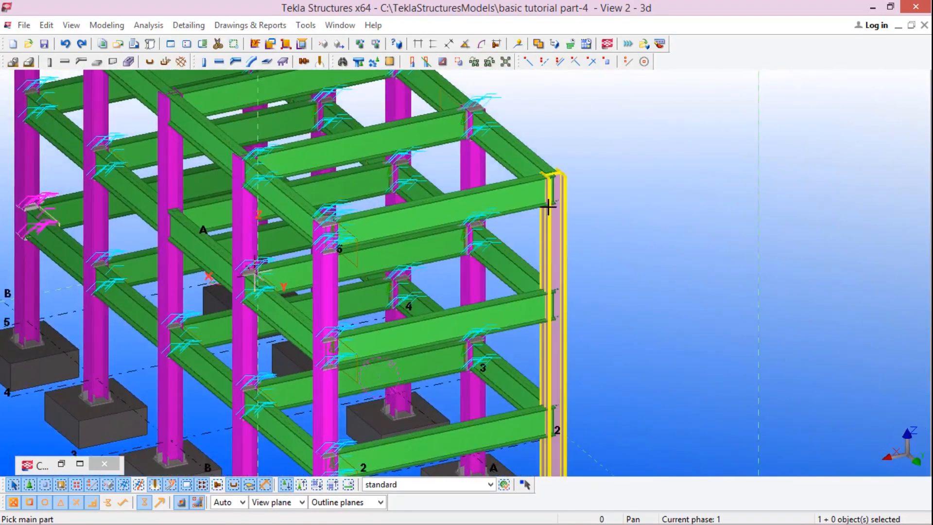
pyautogui.click(542, 204)
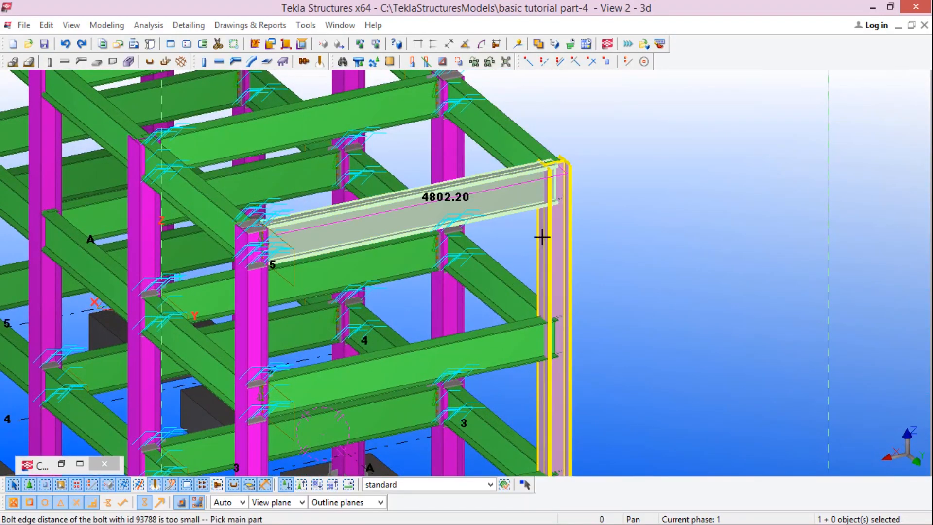
pyautogui.scroll(-4, 541, 237)
pyautogui.scroll(4, 551, 273)
pyautogui.scroll(2, 574, 192)
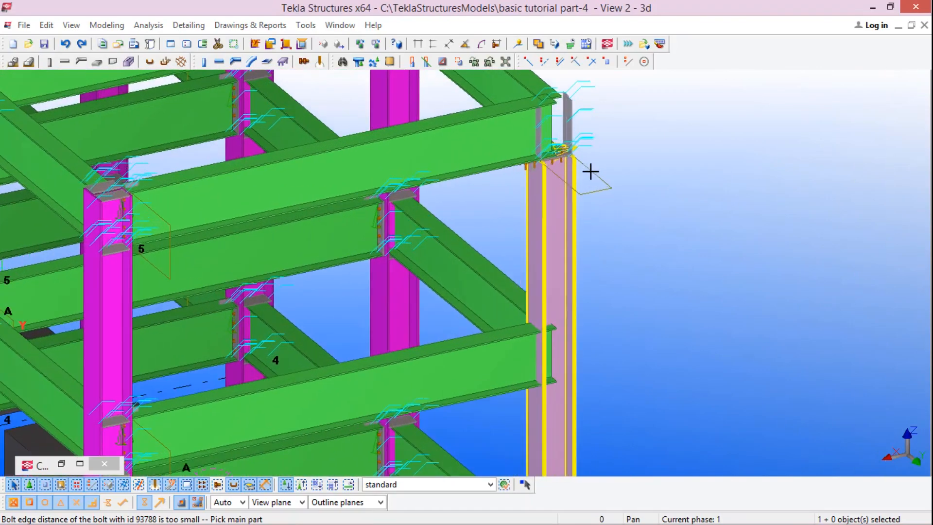
pyautogui.click(539, 181)
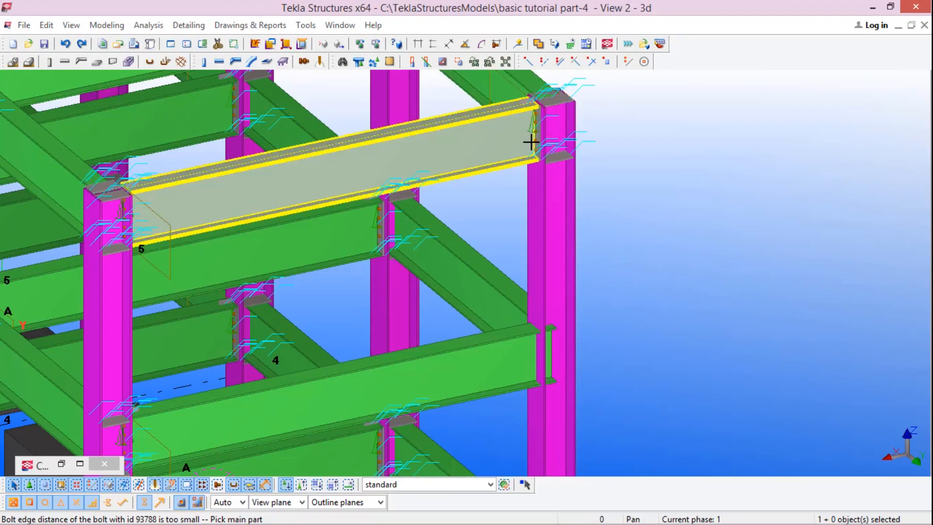
# Connect the second-level and lowest-level beams on grid line 1 to the column at A/1 with end plates
pyautogui.scroll(-2, 537, 216)
pyautogui.scroll(3, 539, 355)
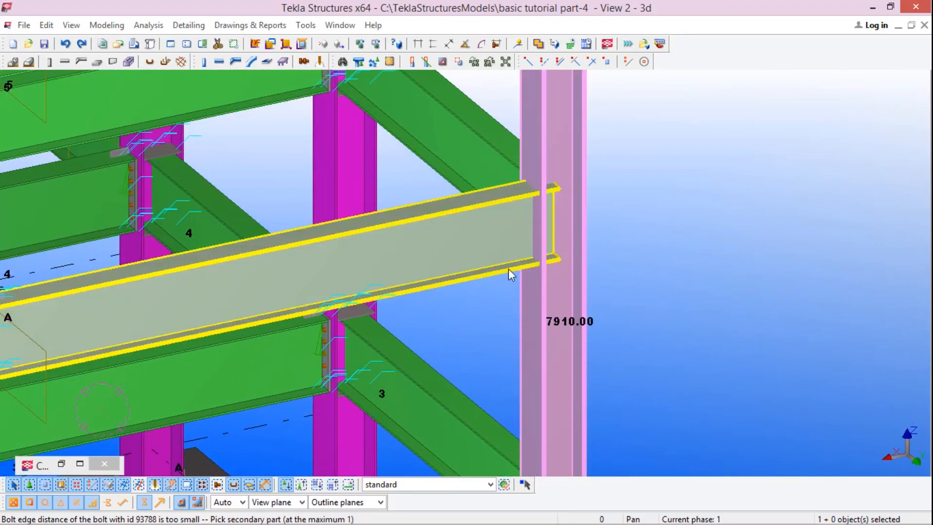
pyautogui.scroll(-3, 462, 195)
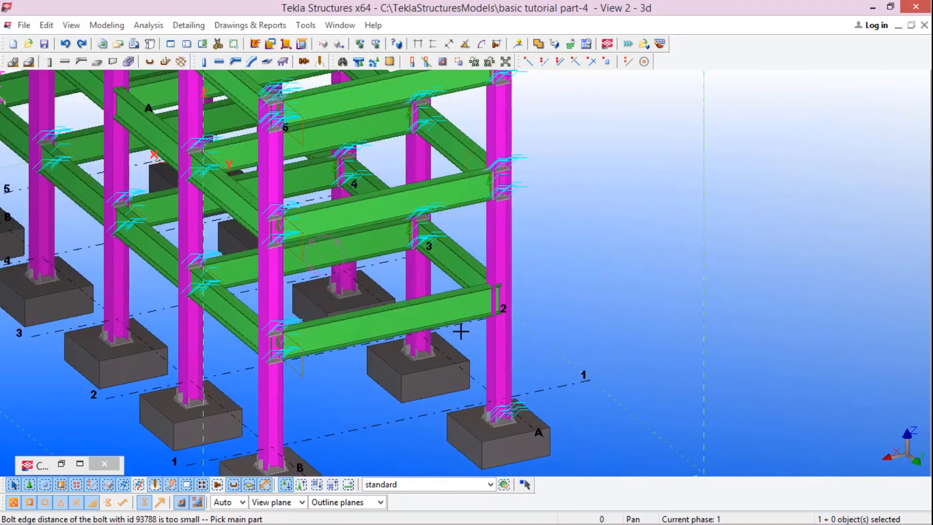
pyautogui.scroll(1, 461, 329)
pyautogui.click(502, 344)
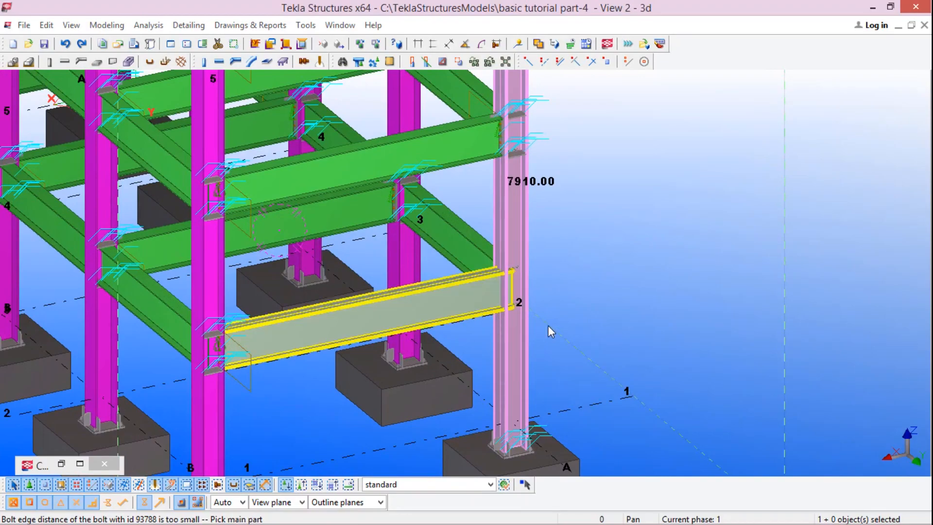
# End the end plate command with the whole frame in view and redraw the view
pyautogui.scroll(-5, 604, 298)
pyautogui.moveTo(459, 326)
pyautogui.keyDown('ctrl'); pyautogui.mouseDown(button='middle')
pyautogui.moveTo(541, 339)
pyautogui.moveTo(573, 277)
pyautogui.mouseUp(button='middle'); pyautogui.keyUp('ctrl')
pyautogui.scroll(3, 516, 200)
pyautogui.scroll(-3, 479, 214)
pyautogui.scroll(-1, 476, 229)
pyautogui.scroll(3, 611, 228)
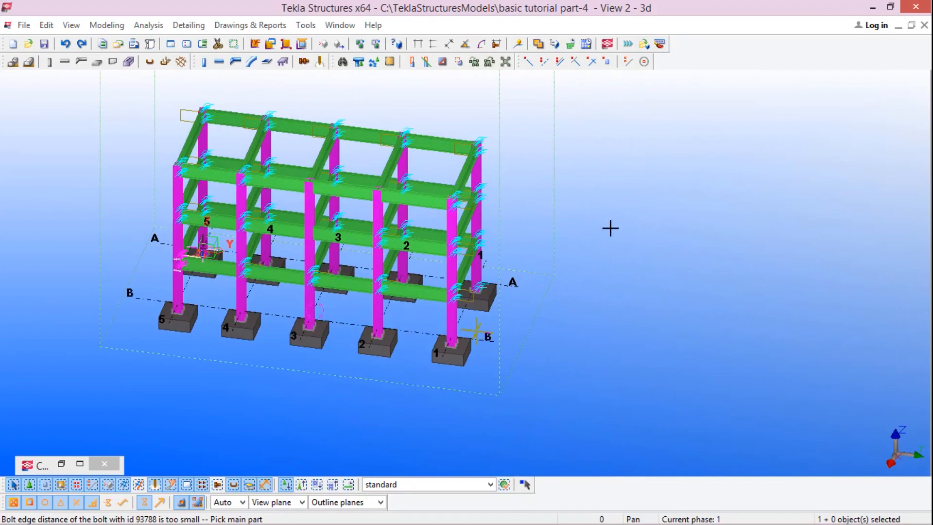
pyautogui.rightClick(611, 227)
pyautogui.click(675, 305)
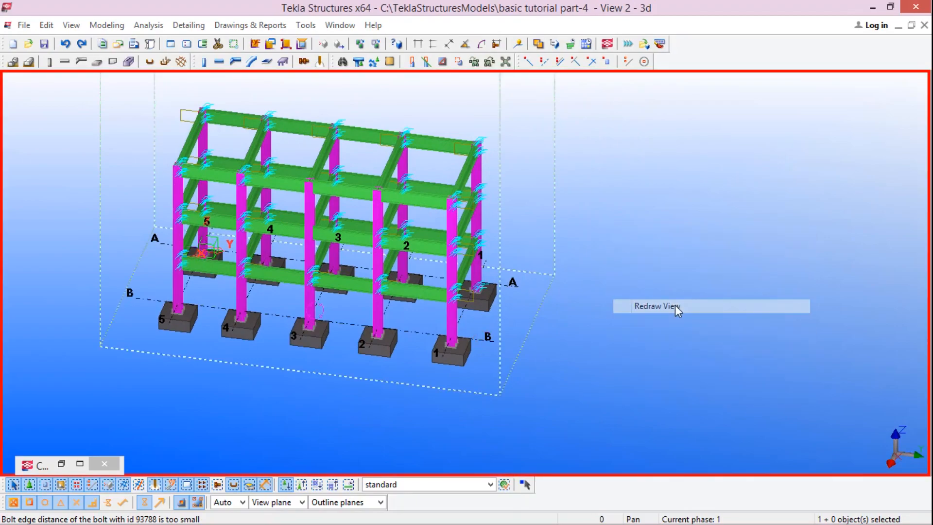
# Inspect the beam-to-column connections across the whole frame from several angles
pyautogui.keyDown('ctrl'); pyautogui.moveTo(501, 267); pyautogui.dragTo(510, 235, button='middle'); pyautogui.keyUp('ctrl')
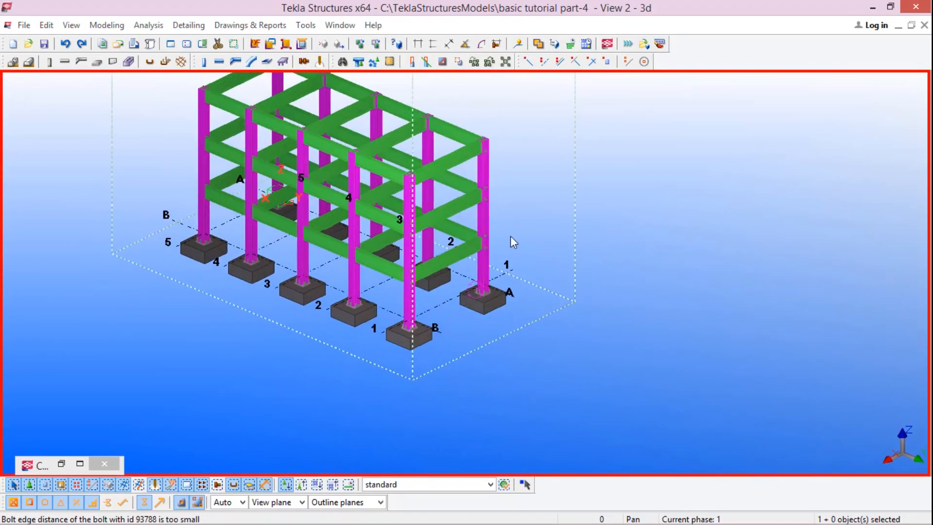
pyautogui.scroll(5, 436, 260)
pyautogui.scroll(3, 501, 190)
pyautogui.scroll(-10, 500, 190)
pyautogui.keyDown('ctrl'); pyautogui.moveTo(500, 190); pyautogui.dragTo(328, 271, button='middle'); pyautogui.keyUp('ctrl')
pyautogui.keyDown('ctrl'); pyautogui.moveTo(366, 171); pyautogui.dragTo(154, 142, button='middle'); pyautogui.keyUp('ctrl')
pyautogui.scroll(-2, 316, 195)
pyautogui.moveTo(570, 522)
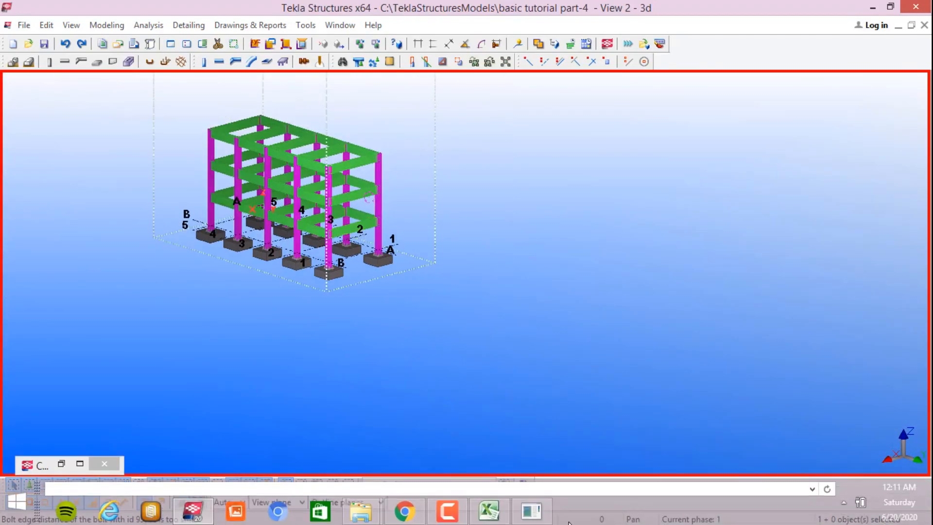